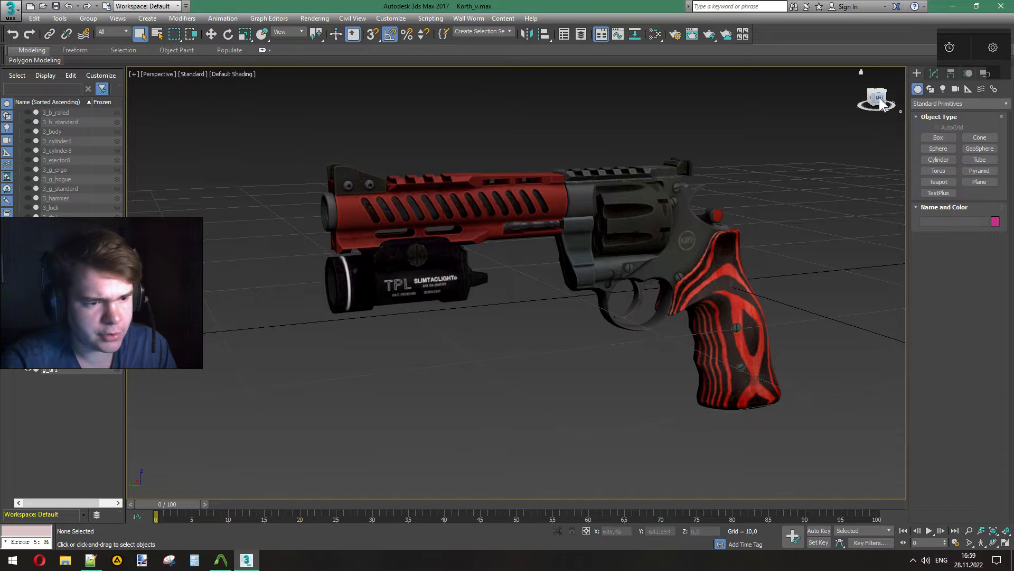
# Step: Turn on edged faces in the perspective viewport and select the slotted red barrel to inspect its mesh
pyautogui.moveTo(879, 97); pyautogui.dragTo(791, 103)
pyautogui.click(247, 74)
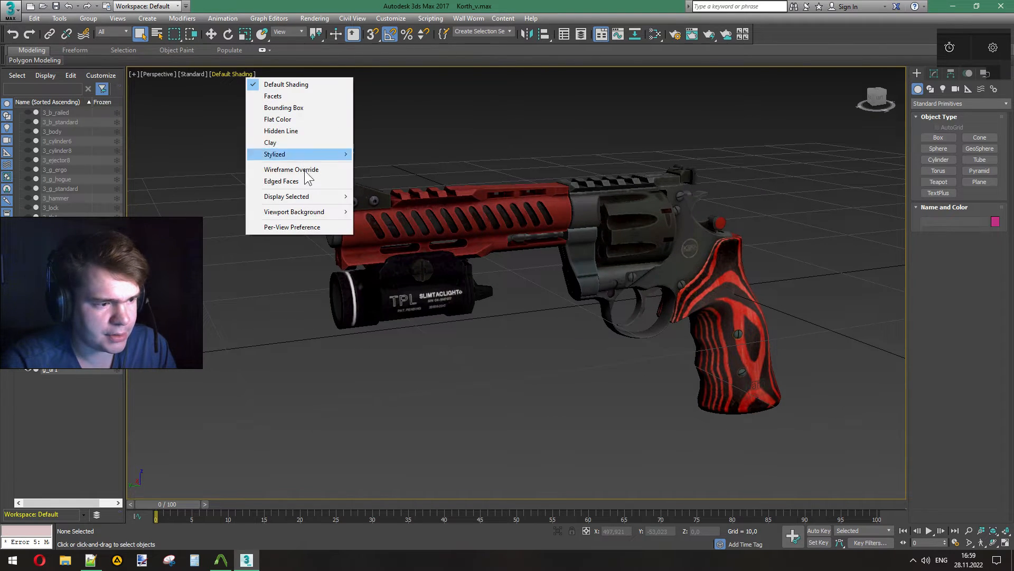
pyautogui.click(304, 180)
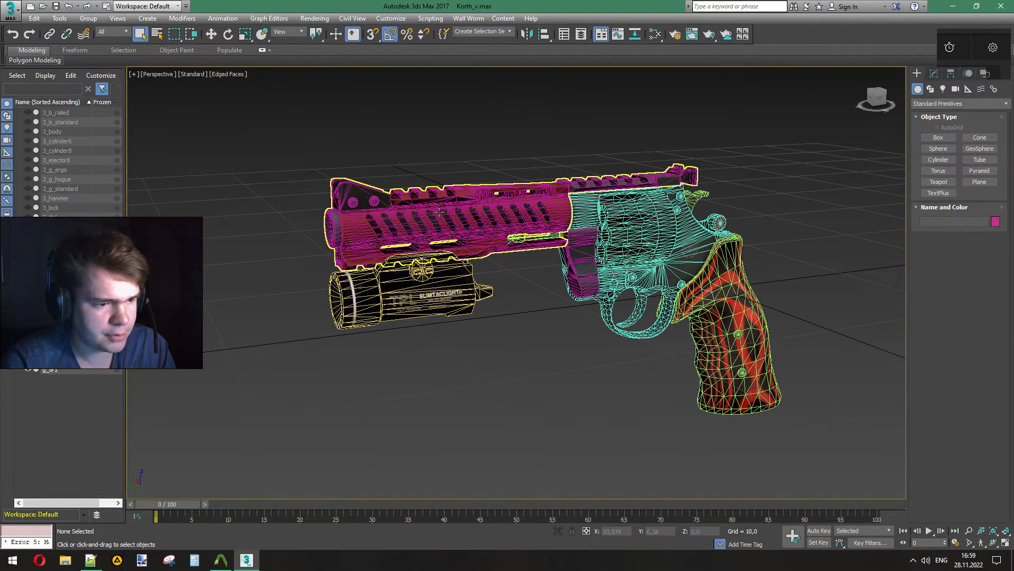
pyautogui.scroll(5, 442, 215)
pyautogui.scroll(-2, 442, 215)
pyautogui.scroll(6, 441, 215)
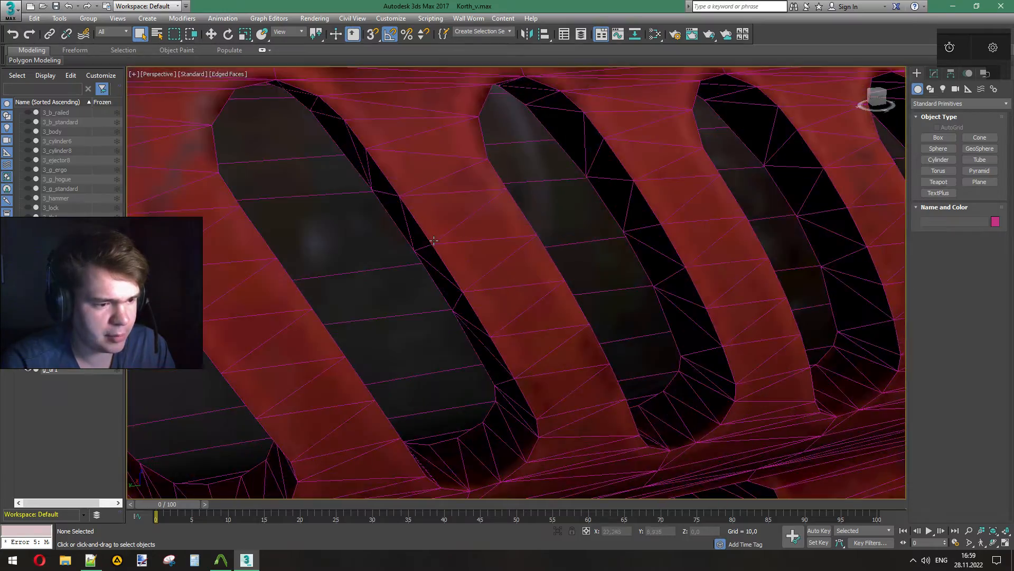
pyautogui.scroll(-4, 433, 242)
pyautogui.click(433, 242)
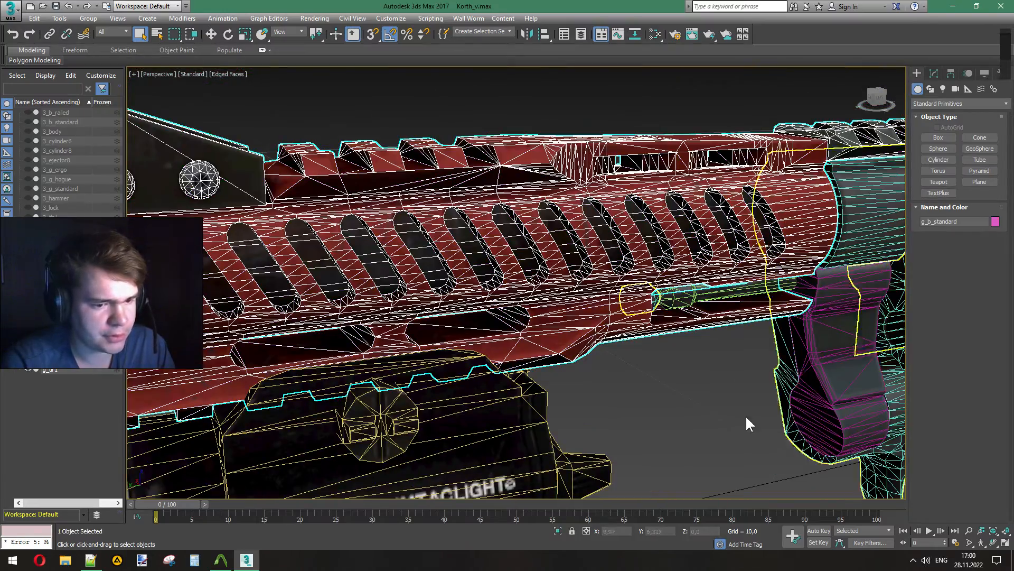
# Step: Examine the wireframe density of the trigger, trigger guard and frame from several angles
pyautogui.moveTo(746, 418); pyautogui.dragTo(424, 301, button='middle')
pyautogui.scroll(3, 502, 318)
pyautogui.scroll(4, 502, 319)
pyautogui.scroll(-4, 563, 321)
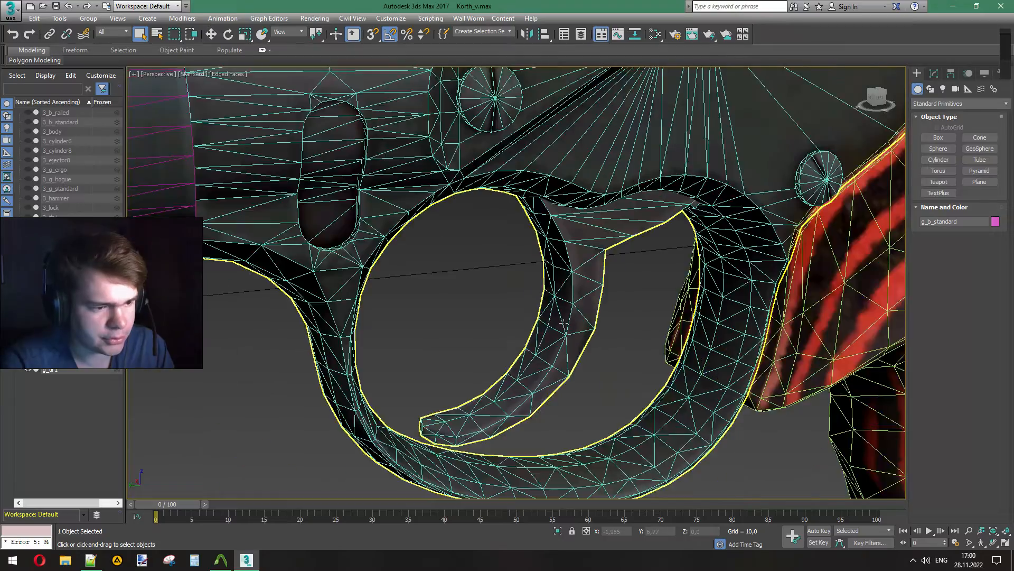
pyautogui.scroll(-6, 565, 323)
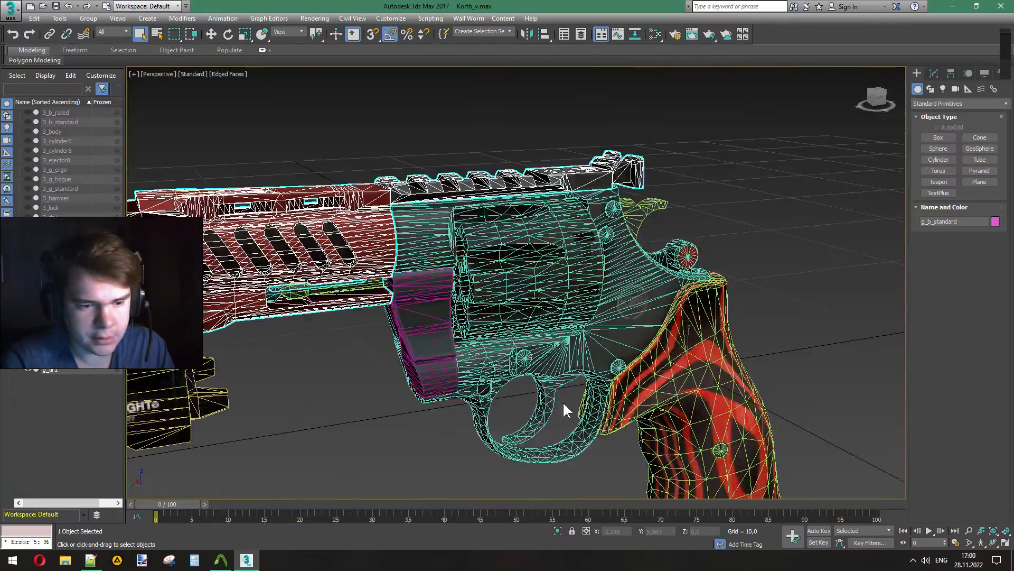
pyautogui.scroll(4, 562, 401)
pyautogui.moveTo(876, 99)
pyautogui.mouseDown()
pyautogui.moveTo(819, 100)
pyautogui.moveTo(808, 77)
pyautogui.moveTo(782, 77)
pyautogui.moveTo(756, 101)
pyautogui.moveTo(617, 104)
pyautogui.mouseUp()
pyautogui.keyDown('alt'); pyautogui.moveTo(617, 104); pyautogui.dragTo(579, 104, button='middle'); pyautogui.keyUp('alt')
pyautogui.scroll(-3, 582, 223)
pyautogui.moveTo(657, 246); pyautogui.dragTo(848, 270, button='middle')
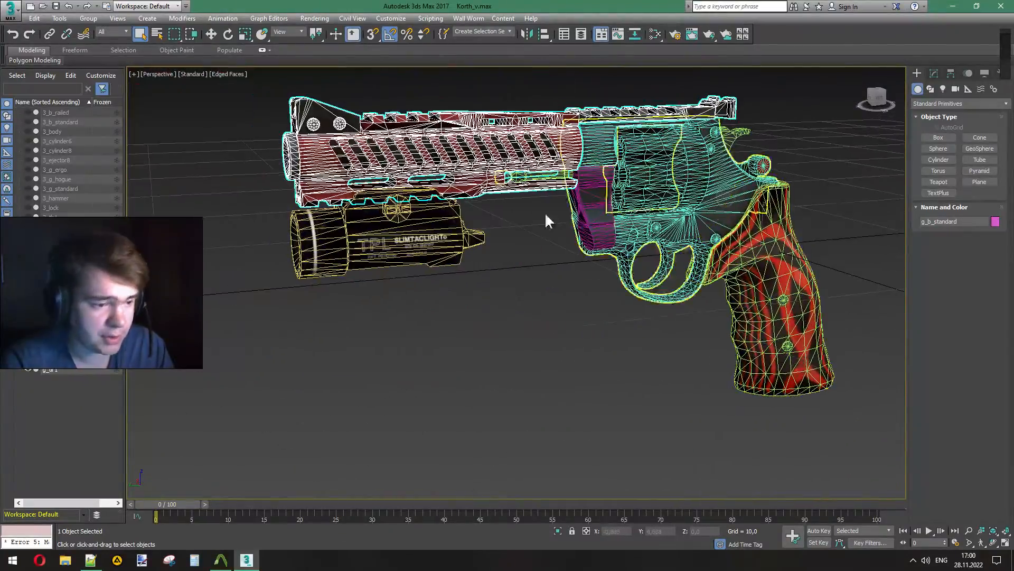
# Step: Examine the polygon edges of the muzzle, front sight and under-barrel section up close and from the front
pyautogui.moveTo(418, 141); pyautogui.dragTo(724, 177, button='middle')
pyautogui.scroll(5, 448, 225)
pyautogui.scroll(-4, 446, 228)
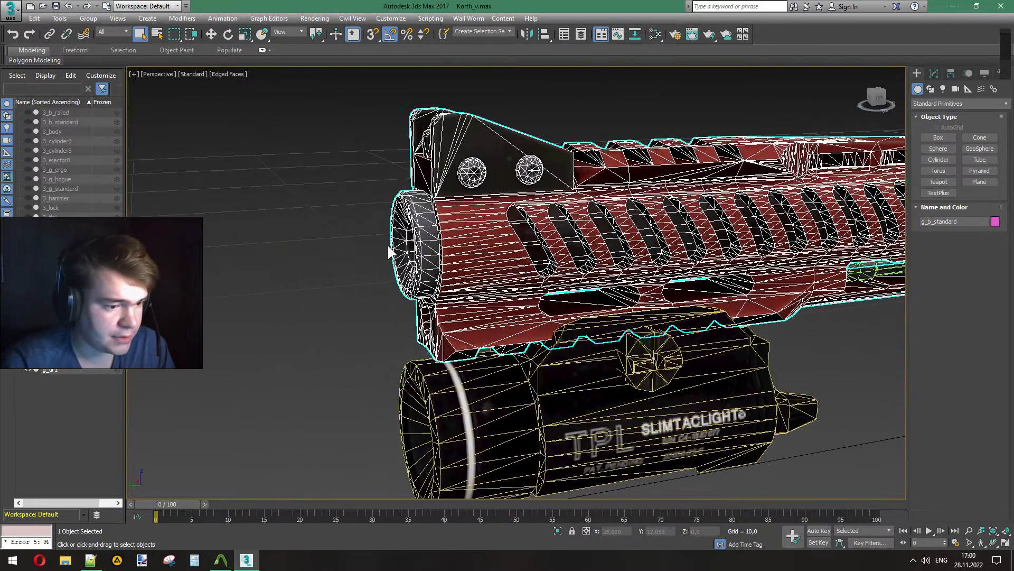
pyautogui.scroll(4, 390, 252)
pyautogui.scroll(-2, 464, 243)
pyautogui.moveTo(878, 97); pyautogui.dragTo(905, 109)
pyautogui.moveTo(806, 149); pyautogui.dragTo(562, 201, button='middle')
pyautogui.scroll(-2, 675, 201)
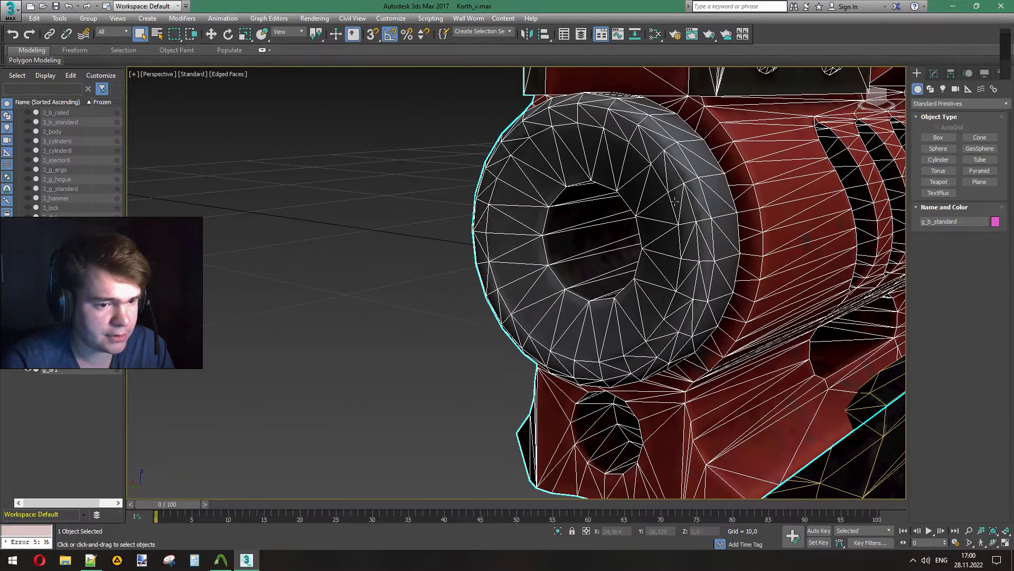
pyautogui.moveTo(674, 201); pyautogui.dragTo(631, 209, button='middle')
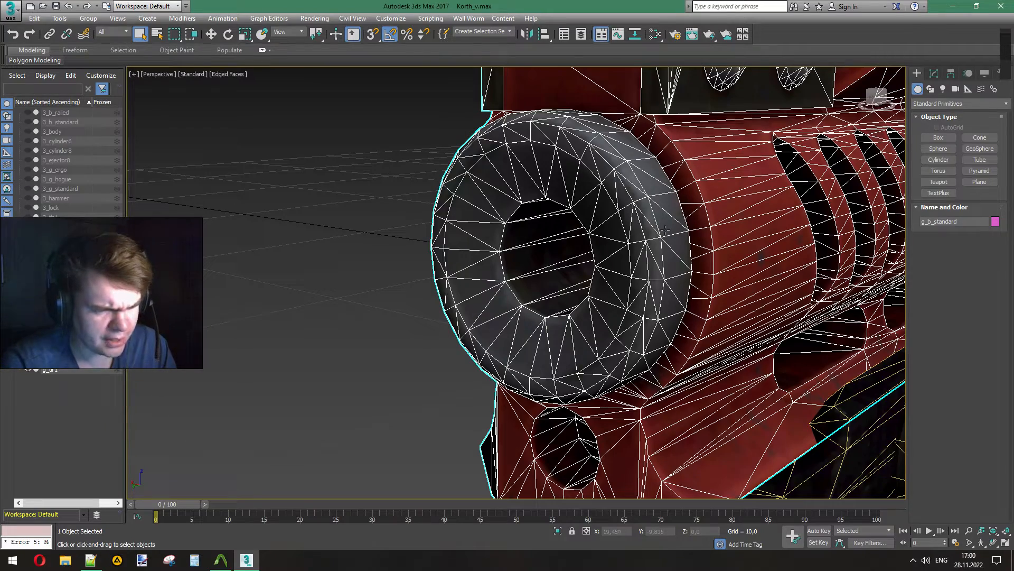
pyautogui.moveTo(665, 230); pyautogui.dragTo(566, 253, button='middle')
pyautogui.scroll(-3, 567, 254)
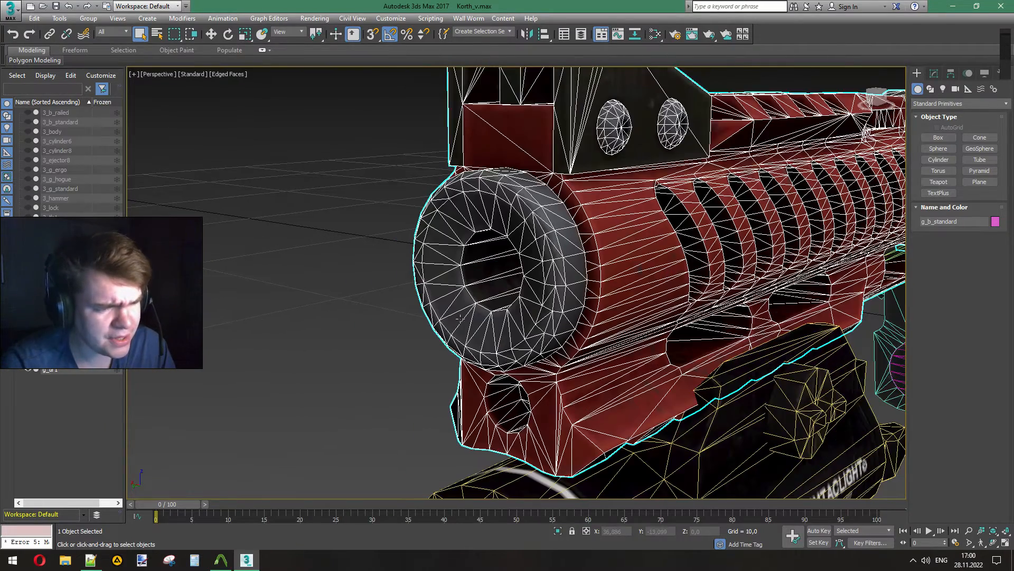
pyautogui.moveTo(886, 99)
pyautogui.mouseDown()
pyautogui.moveTo(914, 102)
pyautogui.moveTo(887, 96)
pyautogui.mouseUp()
pyautogui.keyDown('alt'); pyautogui.moveTo(381, 302); pyautogui.dragTo(450, 296, button='middle'); pyautogui.keyUp('alt')
pyautogui.moveTo(894, 98); pyautogui.dragTo(865, 112)
pyautogui.scroll(-5, 731, 246)
pyautogui.scroll(-5, 433, 316)
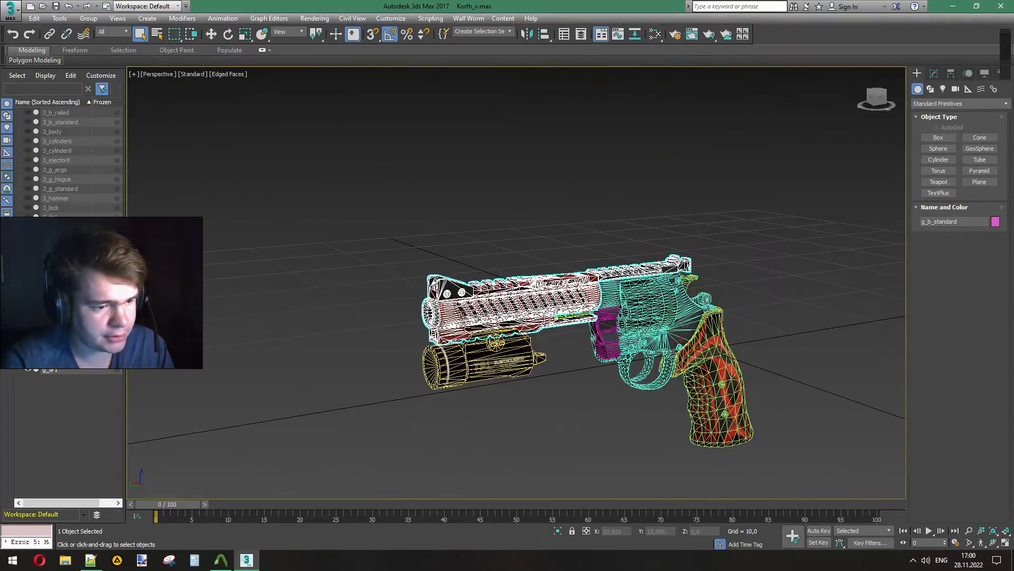
# Step: Deselect the barrel and turn off edged faces for the textured revolver
pyautogui.scroll(5, 487, 305)
pyautogui.moveTo(533, 319); pyautogui.dragTo(388, 214, button='middle')
pyautogui.click(229, 76)
pyautogui.click(229, 76)
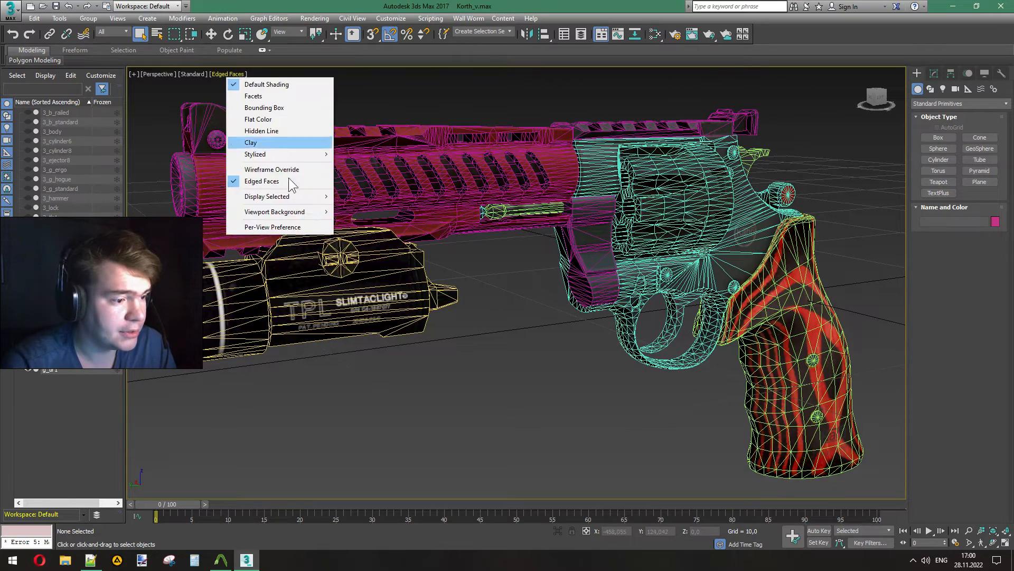
pyautogui.click(279, 176)
pyautogui.scroll(-3, 445, 190)
pyautogui.moveTo(445, 190); pyautogui.dragTo(504, 317, button='middle')
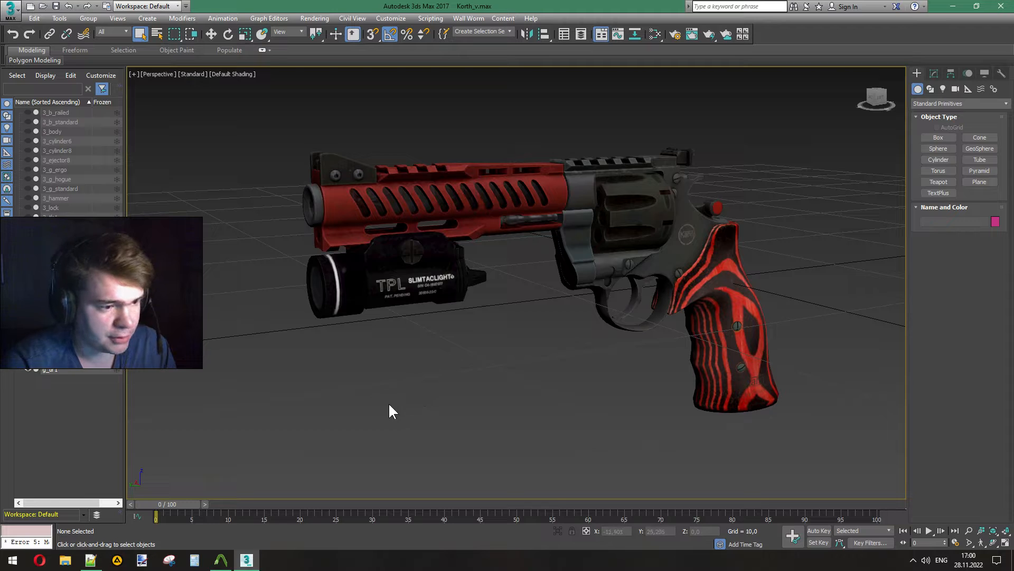
# Step: Hide all visible parts of the detailed revolver, including its light, grip, cylinder, body and barrel
pyautogui.click(26, 369)
pyautogui.click(26, 358)
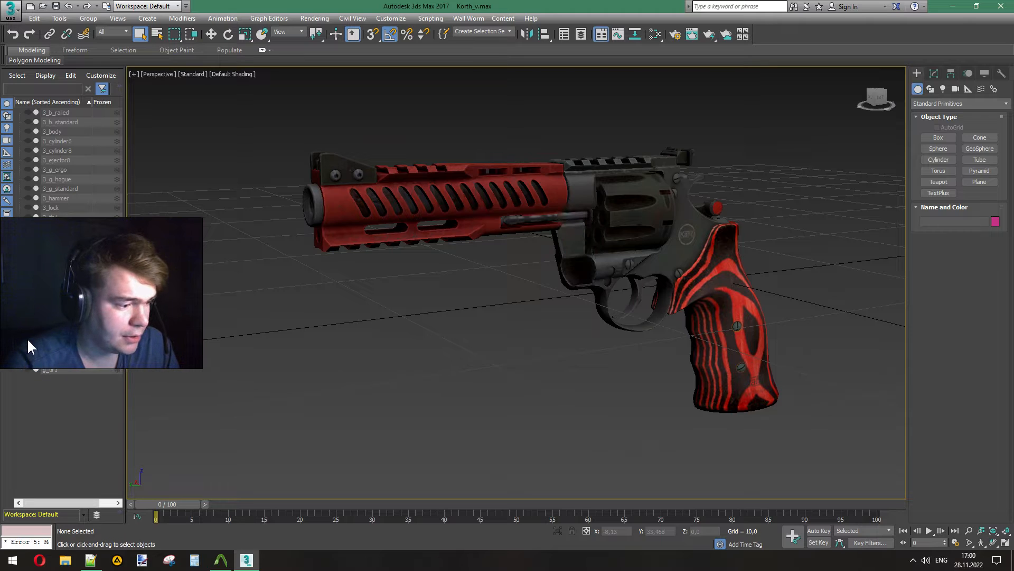
pyautogui.click(28, 314)
pyautogui.click(28, 305)
pyautogui.click(28, 284)
pyautogui.click(28, 265)
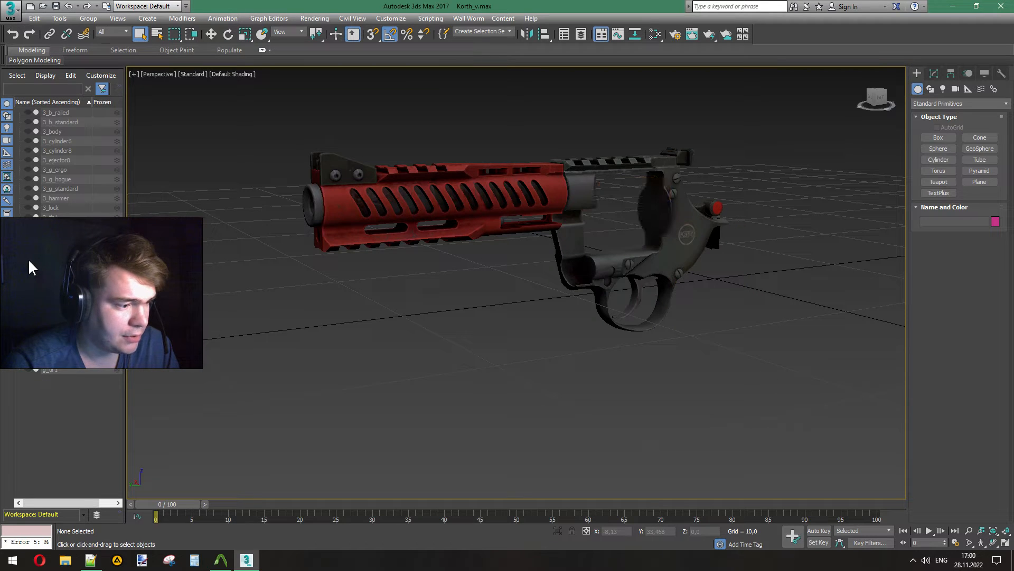
pyautogui.click(27, 246)
pyautogui.click(28, 234)
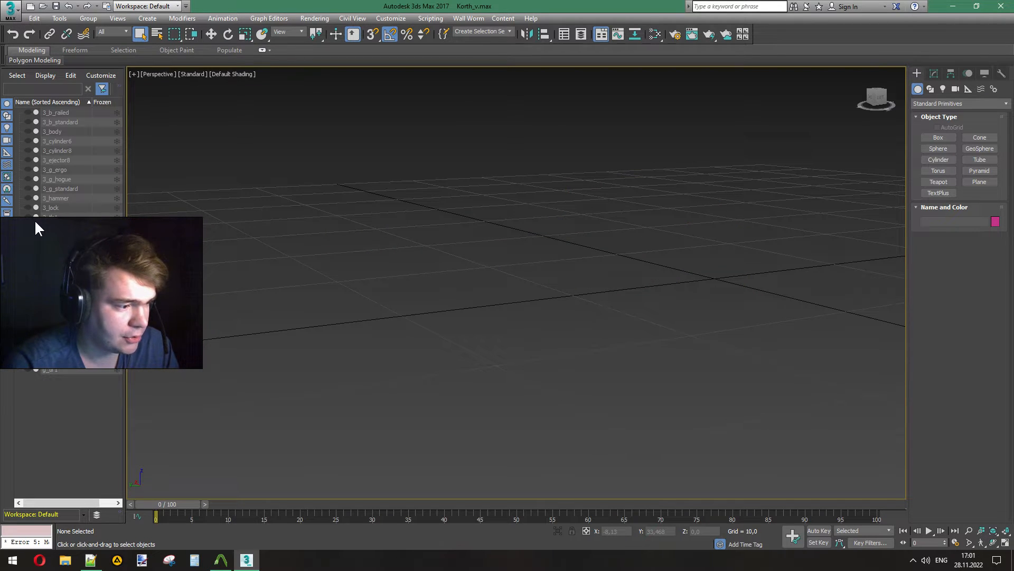
# Step: Unhide the low-poly parts 3_b_standard, 3_body, 3_cylinder8, 3_ejector8, 3_g_standard, 3_hammer, 3_lock and the tactical light
pyautogui.click(28, 121)
pyautogui.click(28, 131)
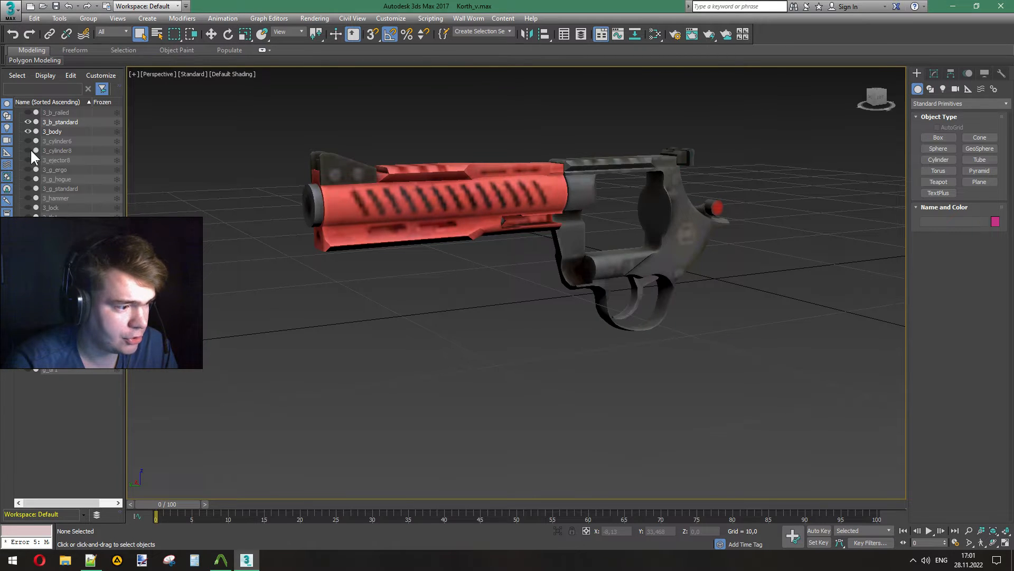
pyautogui.click(29, 150)
pyautogui.click(29, 160)
pyautogui.click(29, 188)
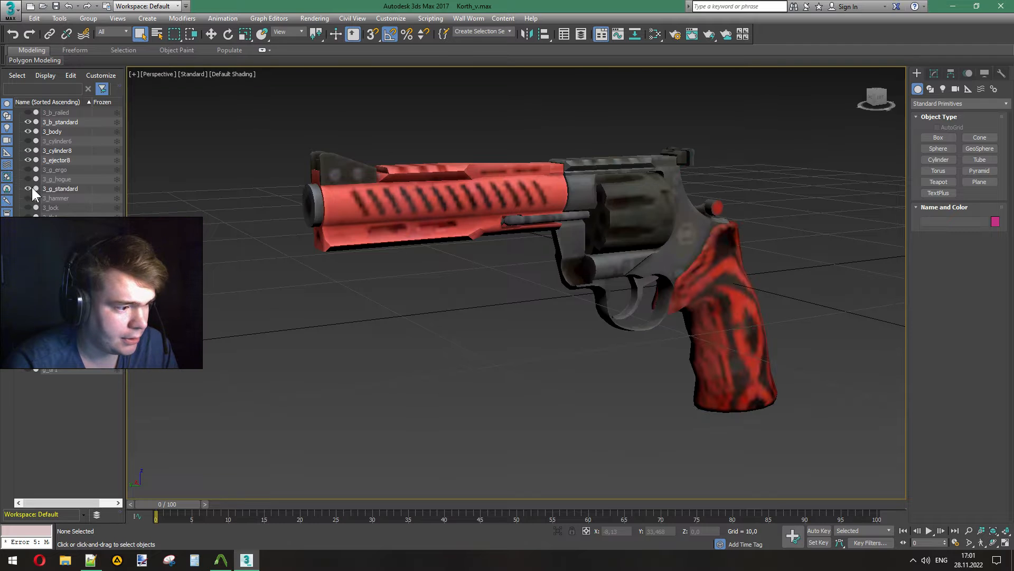
pyautogui.click(28, 197)
pyautogui.click(28, 207)
pyautogui.click(28, 216)
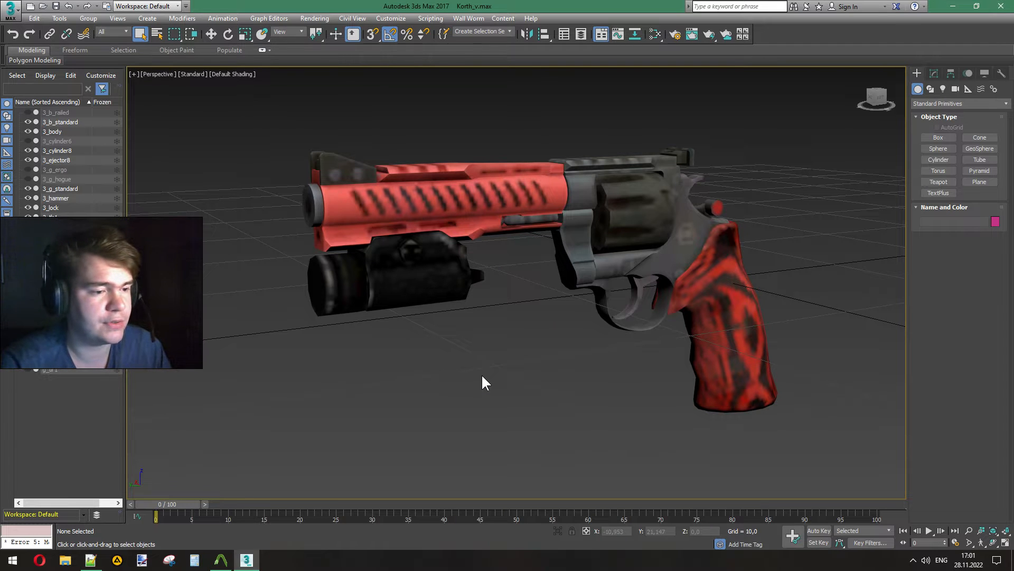
# Step: Assign the pd2_korth_barrel_standard material to the 3_b_standard barrel using the Slate Material Editor
pyautogui.scroll(3, 528, 201)
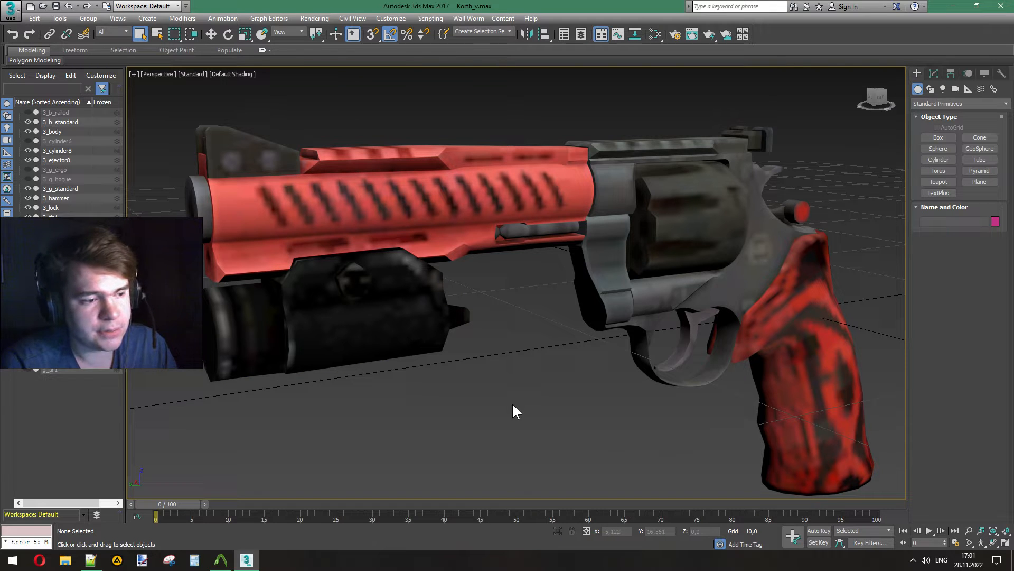
pyautogui.click(418, 147)
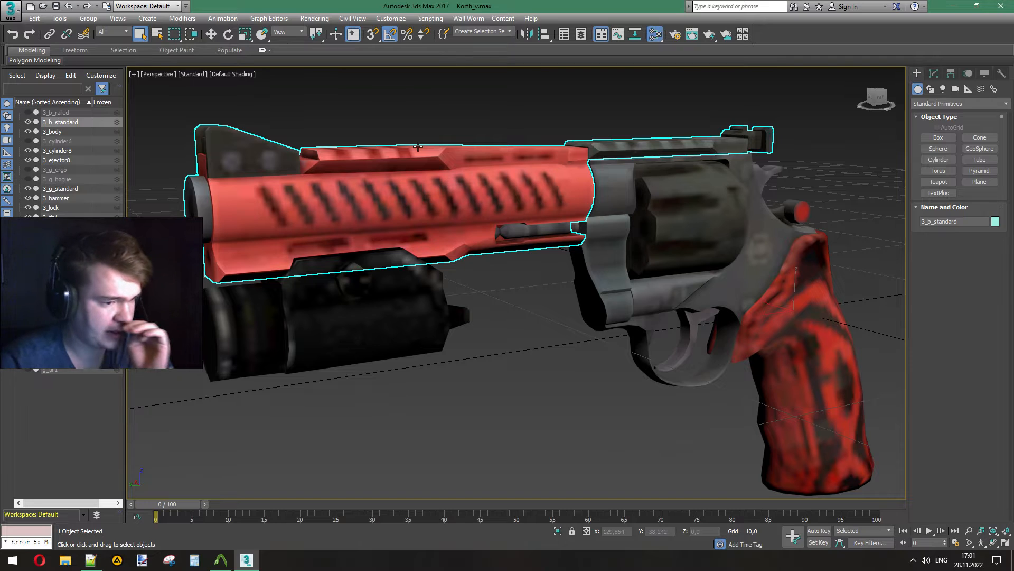
pyautogui.press('m')
pyautogui.click(793, 8)
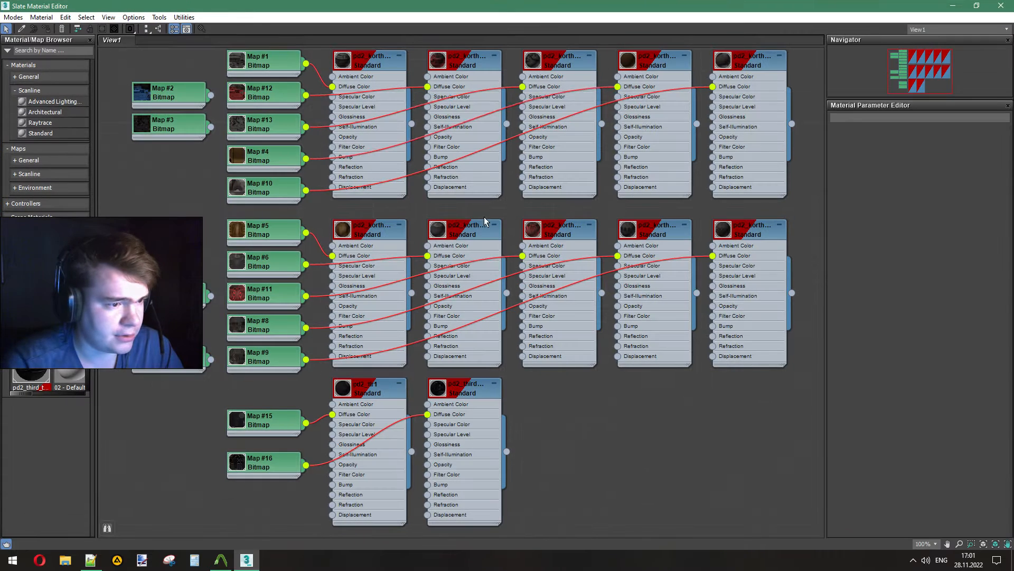
pyautogui.doubleClick(462, 63)
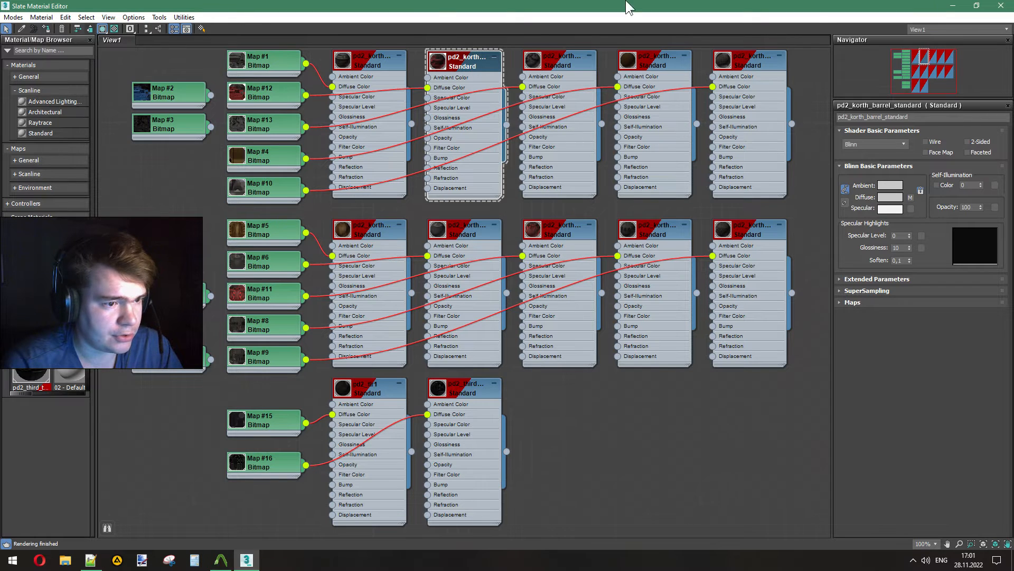
pyautogui.click(1001, 6)
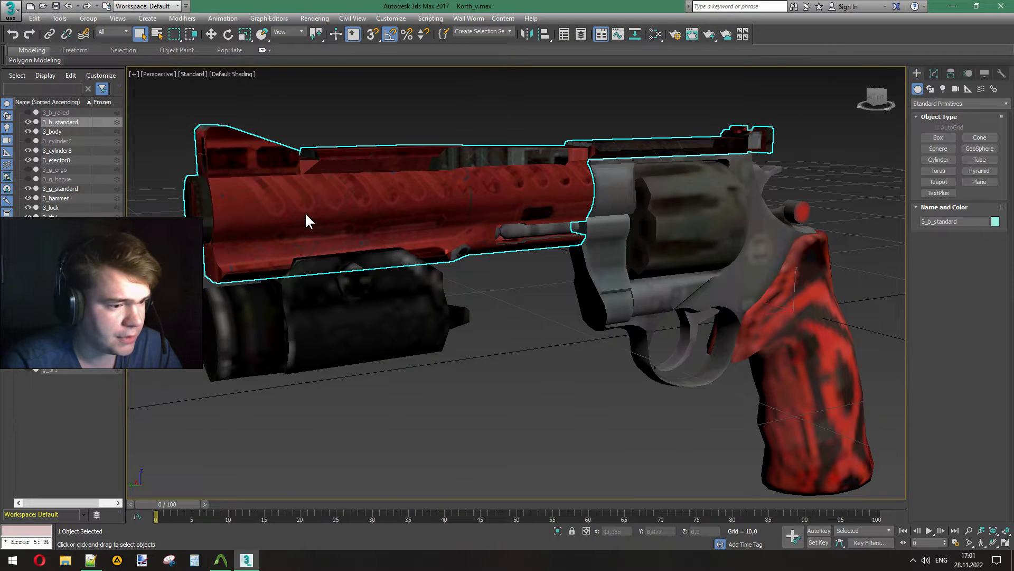
# Step: Inspect the retextured 3_b_standard barrel from both sides, undoing and redoing the material assignment to compare the two textures
pyautogui.scroll(5, 306, 215)
pyautogui.scroll(-4, 306, 218)
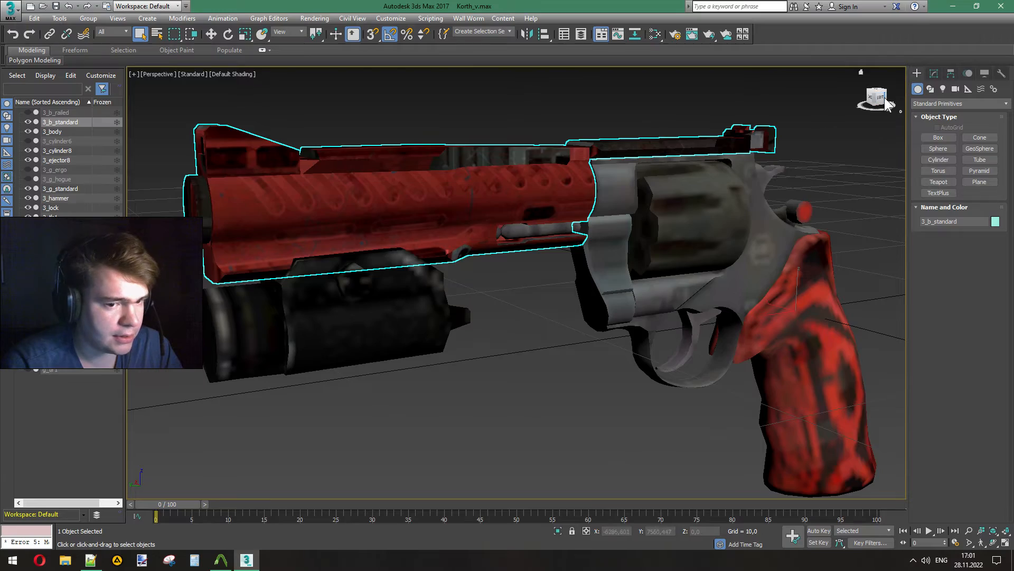
pyautogui.moveTo(884, 99); pyautogui.dragTo(644, 84)
pyautogui.moveTo(851, 151); pyautogui.dragTo(841, 152)
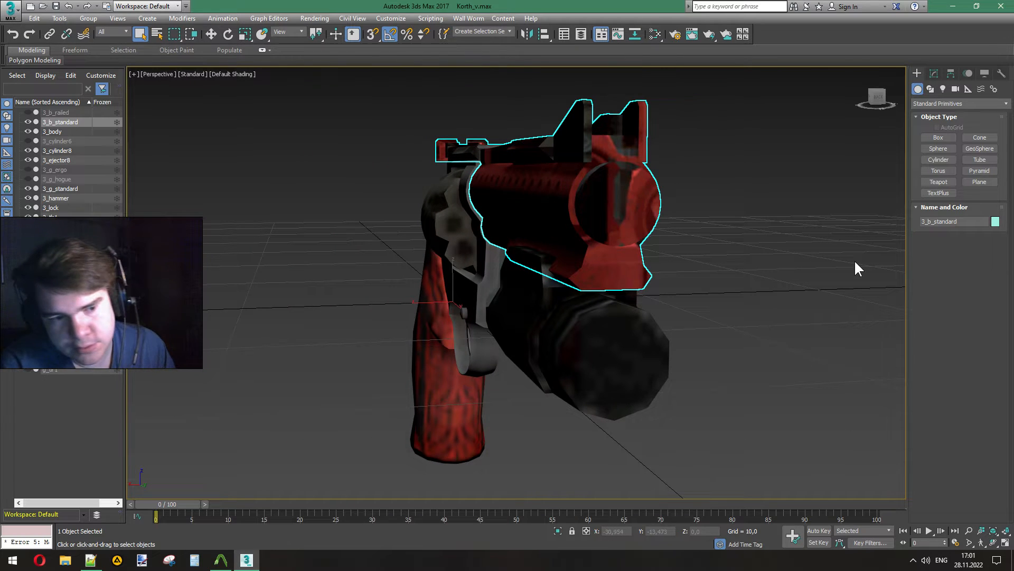
pyautogui.hotkey('ctrl', 'z')
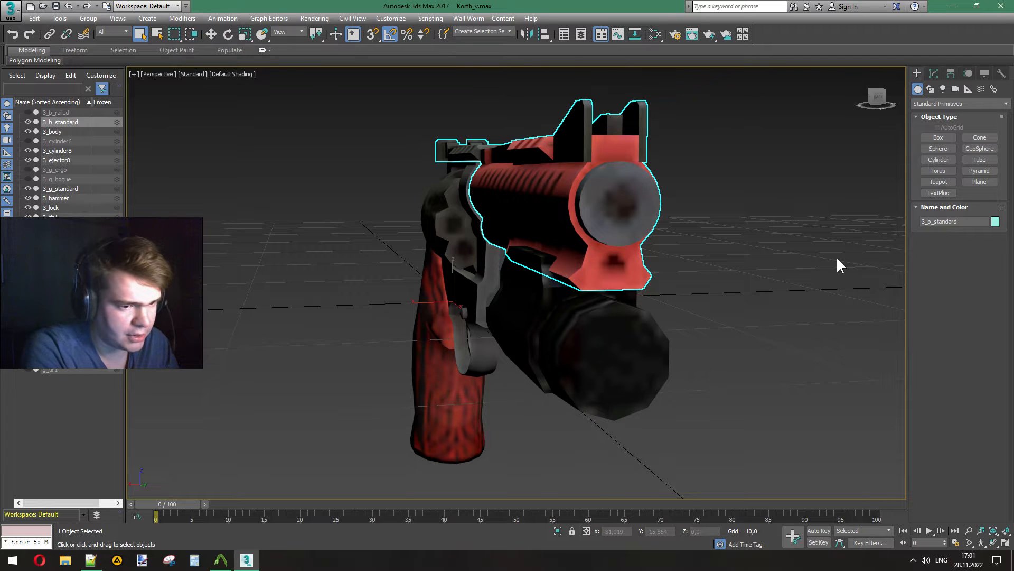
pyautogui.hotkey('ctrl', 'y')
pyautogui.click(880, 100)
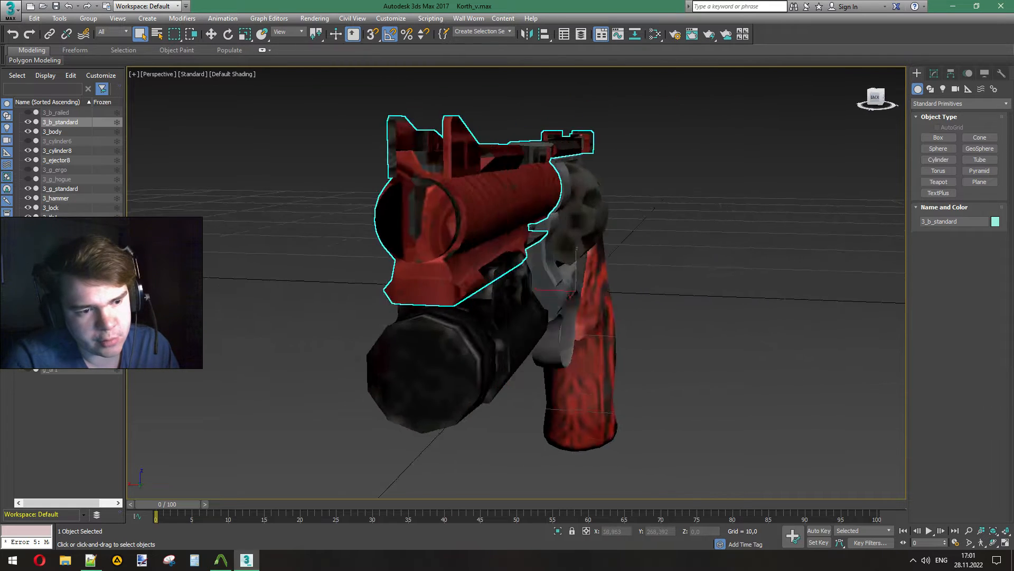
pyautogui.keyDown('alt'); pyautogui.moveTo(516, 187); pyautogui.dragTo(455, 179, button='middle'); pyautogui.keyUp('alt')
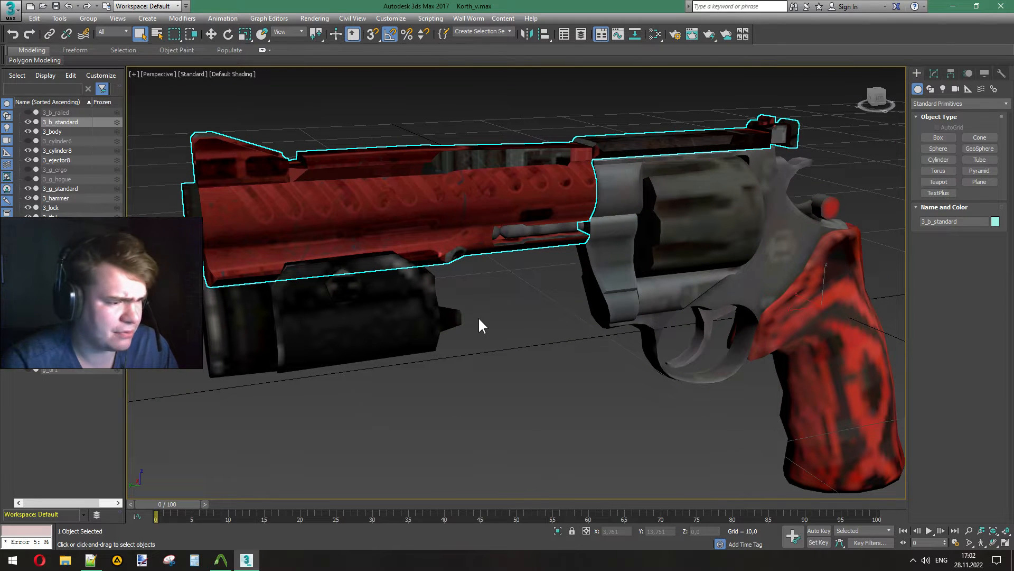
# Step: Turn on edged faces for the low-poly revolver and examine the barrel, light and trigger guard mesh
pyautogui.click(236, 74)
pyautogui.click(274, 178)
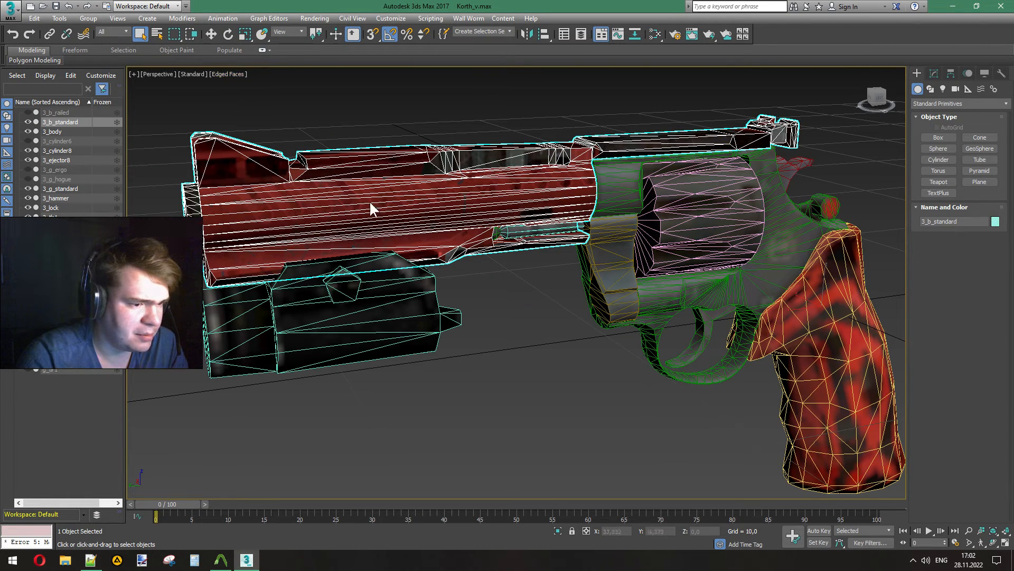
pyautogui.moveTo(886, 102)
pyautogui.mouseDown()
pyautogui.moveTo(953, 104)
pyautogui.moveTo(880, 104)
pyautogui.mouseUp()
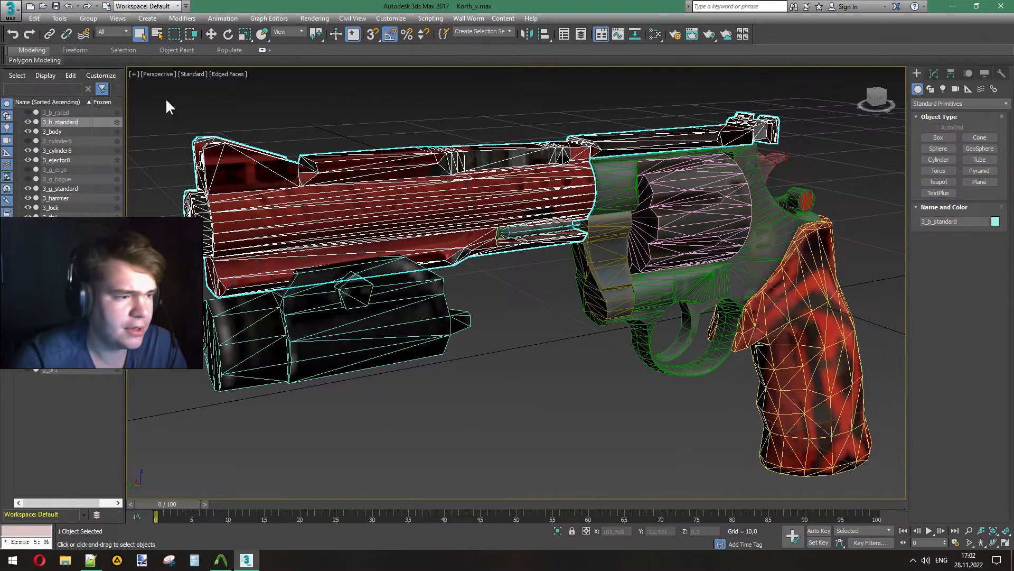
pyautogui.click(231, 74)
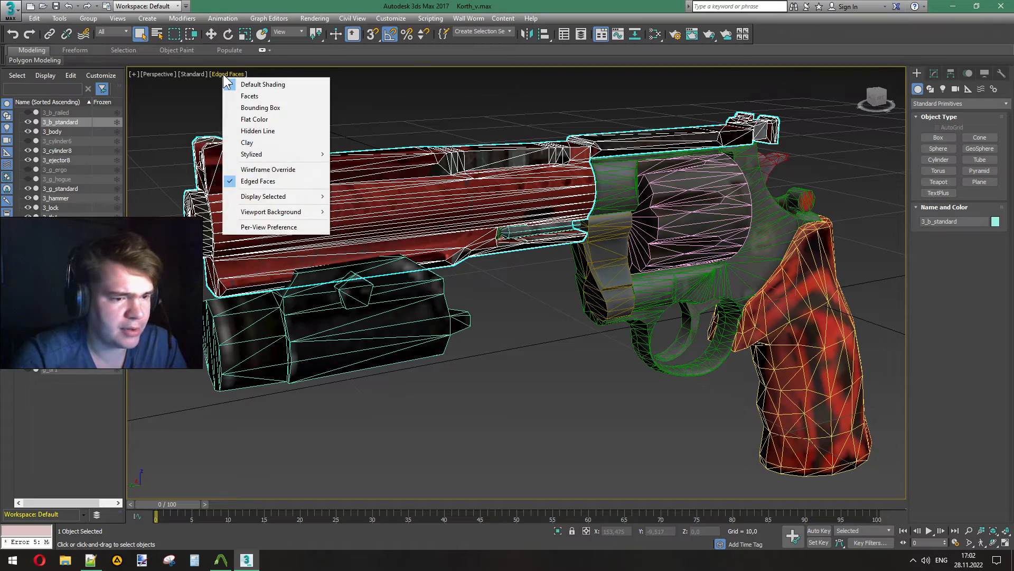
pyautogui.moveTo(881, 98); pyautogui.dragTo(903, 100)
pyautogui.scroll(2, 260, 228)
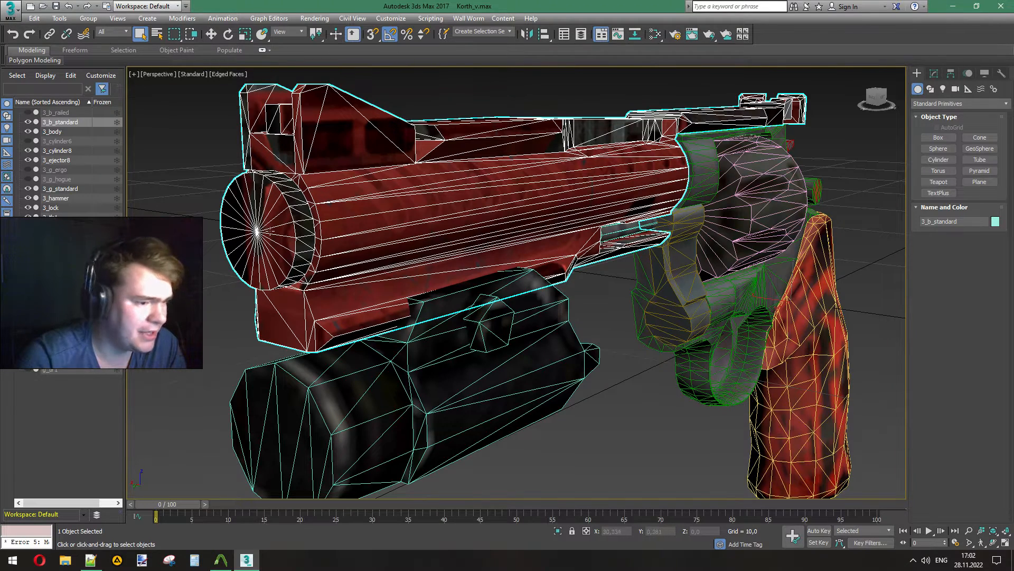
pyautogui.moveTo(264, 191); pyautogui.dragTo(47, 138, button='middle')
pyautogui.scroll(5, 525, 311)
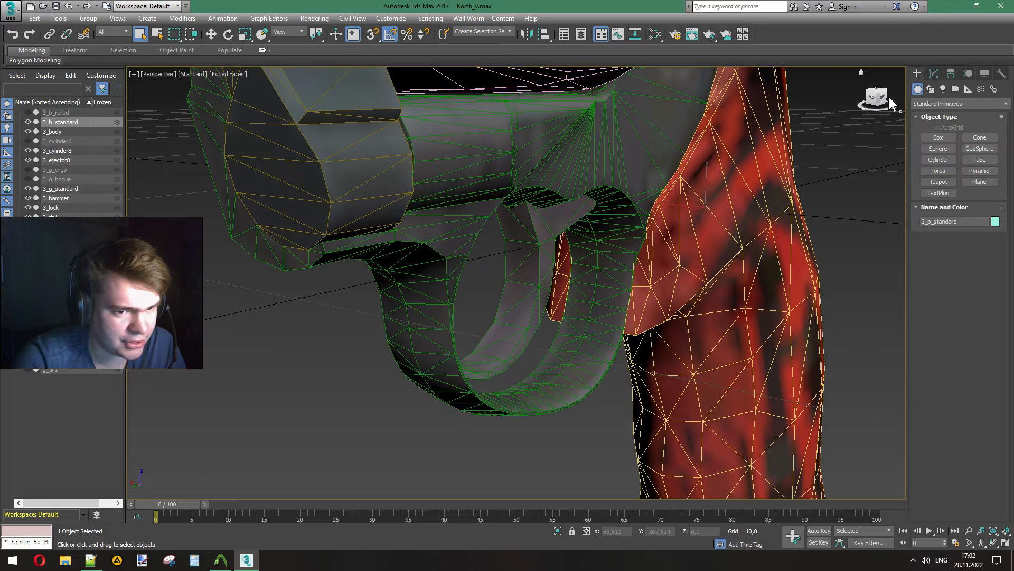
# Step: Examine the edged-face mesh of the low-poly trigger guard, cylinder, frame and hammer up close, and the whole revolver from several angles
pyautogui.moveTo(877, 96); pyautogui.dragTo(862, 97)
pyautogui.moveTo(656, 202); pyautogui.dragTo(442, 198, button='middle')
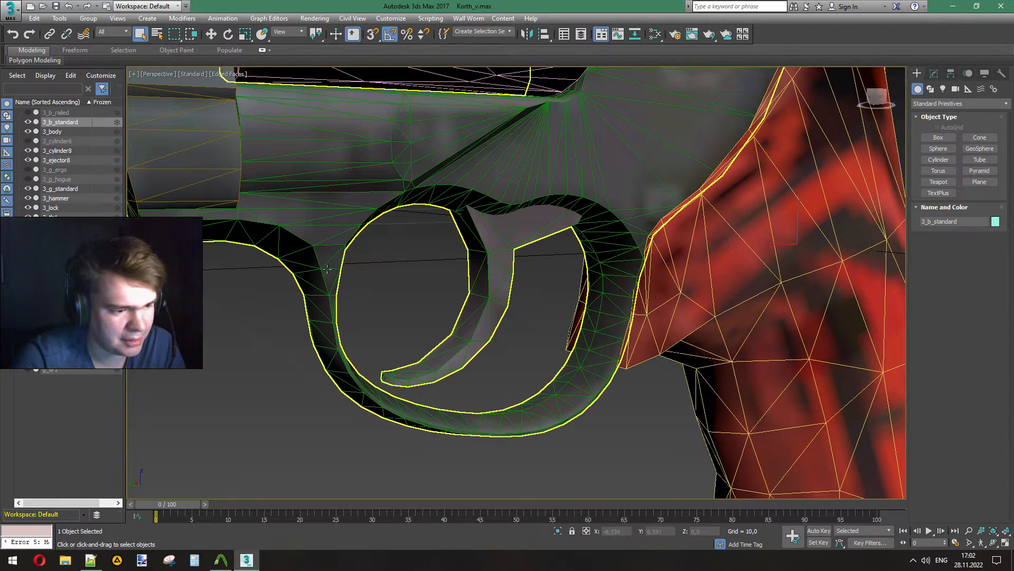
pyautogui.scroll(-8, 546, 340)
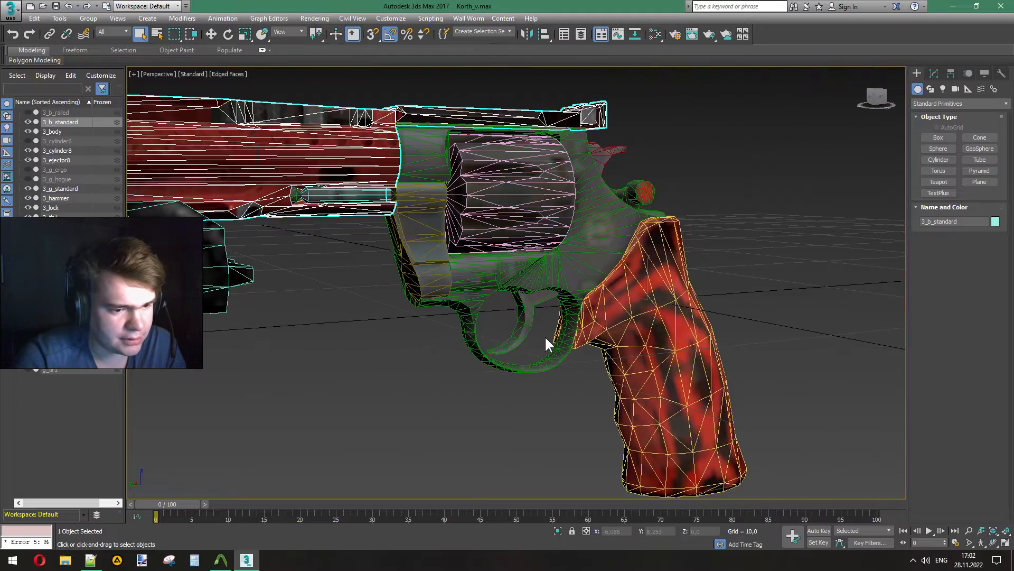
pyautogui.scroll(6, 504, 245)
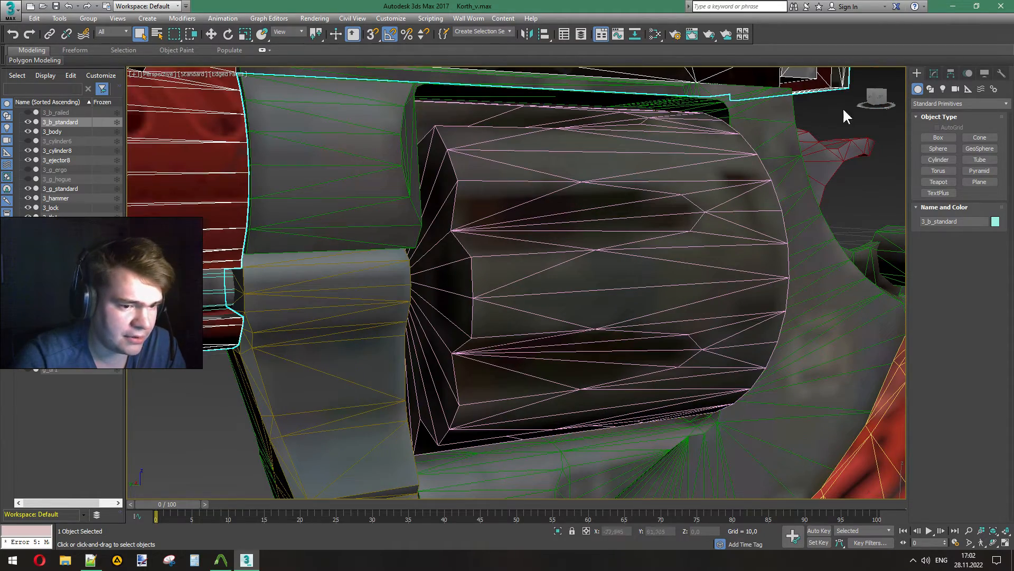
pyautogui.moveTo(876, 96); pyautogui.dragTo(903, 92)
pyautogui.scroll(-3, 555, 275)
pyautogui.moveTo(555, 275); pyautogui.dragTo(132, 234, button='middle')
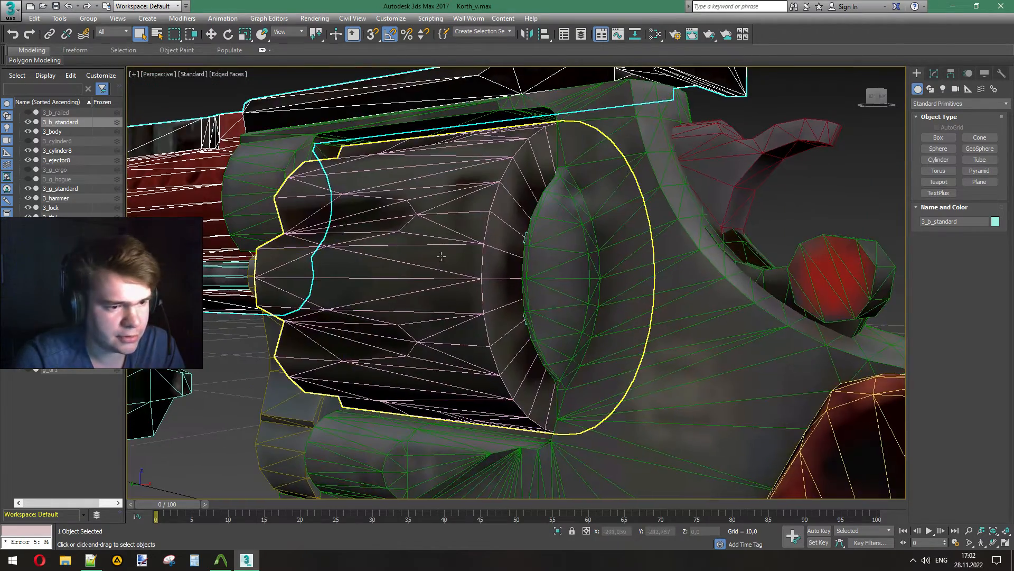
pyautogui.scroll(-5, 435, 261)
pyautogui.moveTo(877, 99); pyautogui.dragTo(892, 104)
pyautogui.moveTo(487, 300); pyautogui.dragTo(774, 258, button='middle')
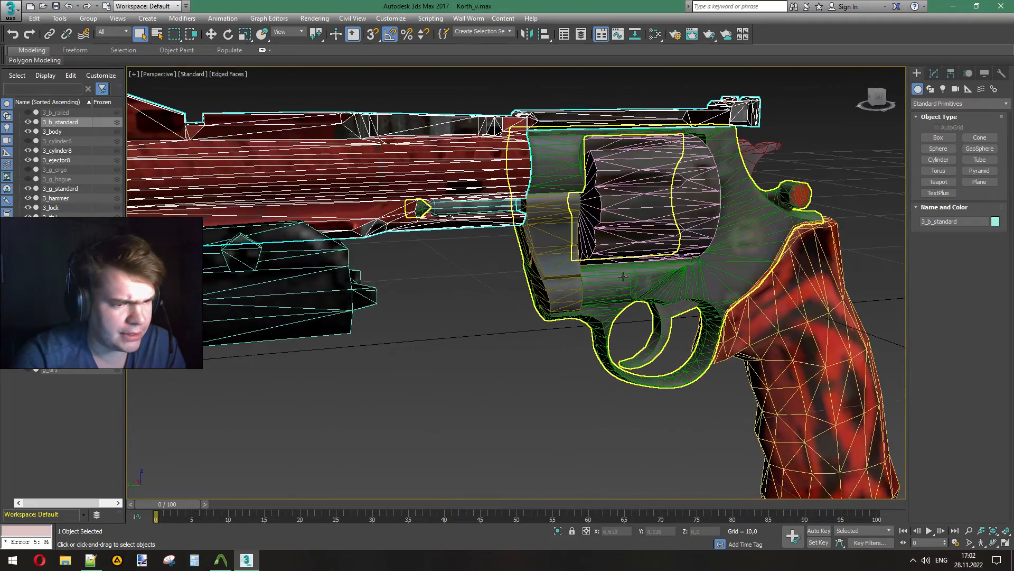
pyautogui.scroll(-3, 619, 257)
pyautogui.moveTo(877, 99); pyautogui.dragTo(884, 101)
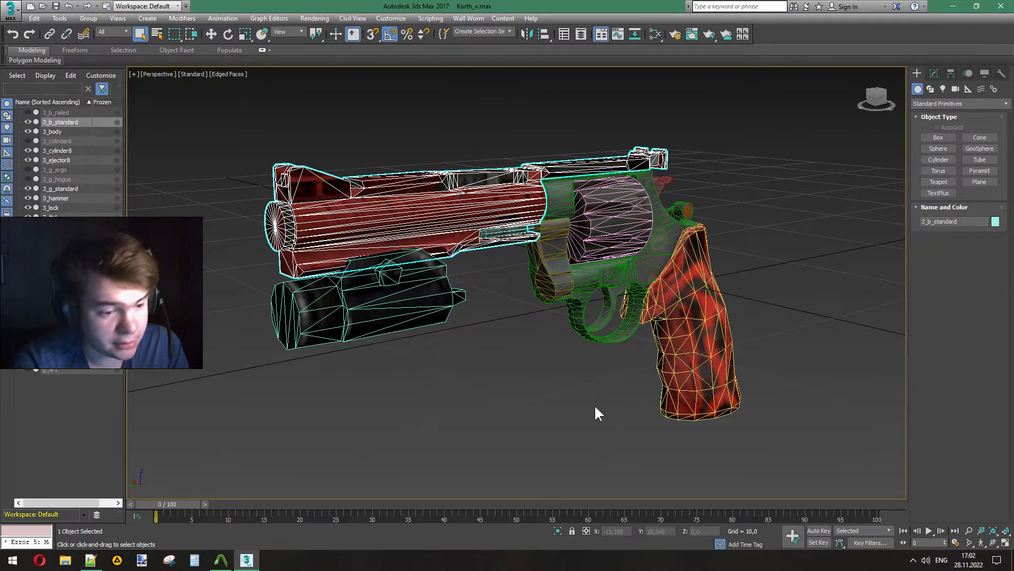
pyautogui.scroll(2, 550, 212)
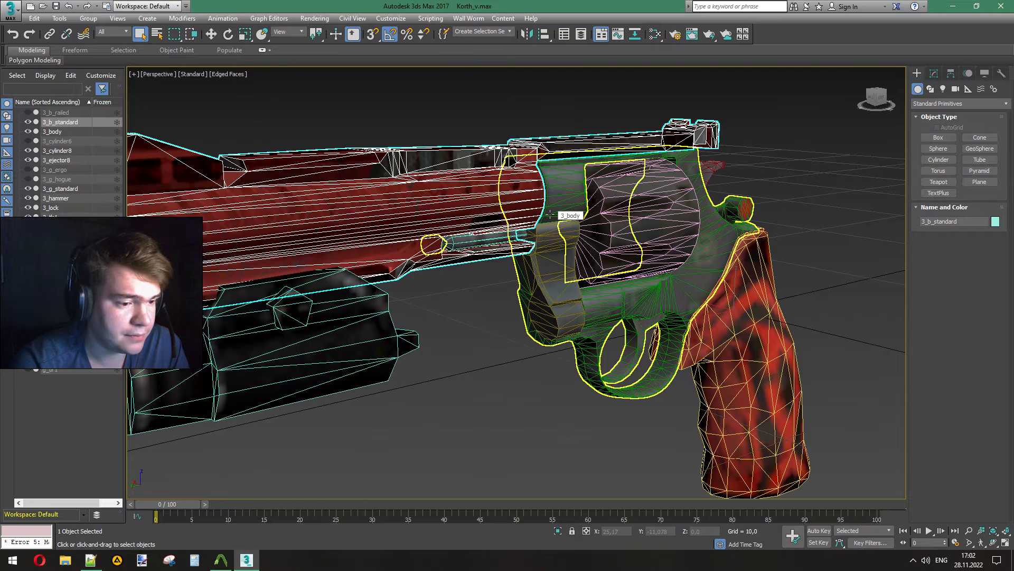
pyautogui.scroll(-2, 511, 296)
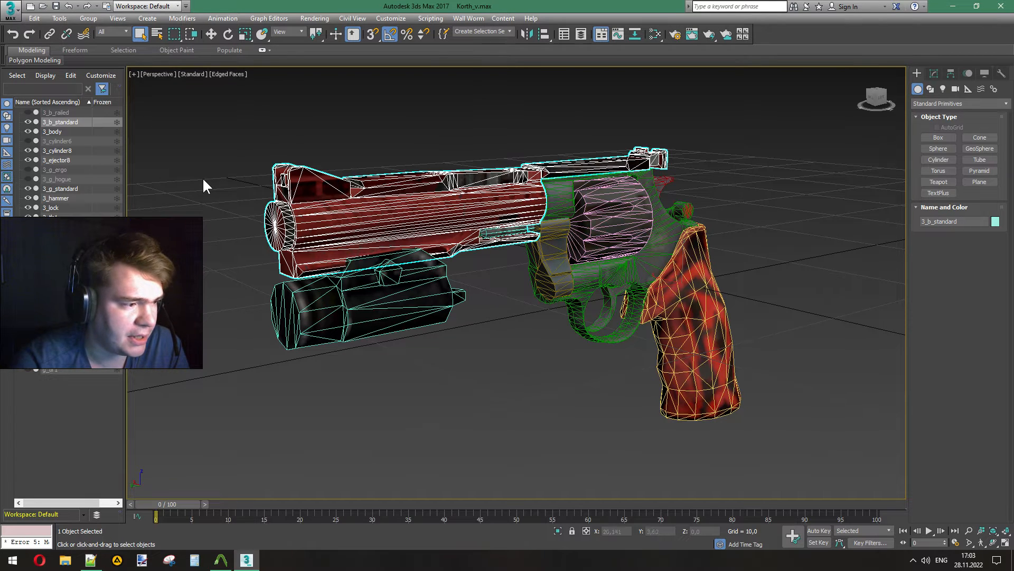
# Step: Undo the 3_b_standard barrel's material assignment and set the viewport to Default Shading without edged faces
pyautogui.click(70, 7)
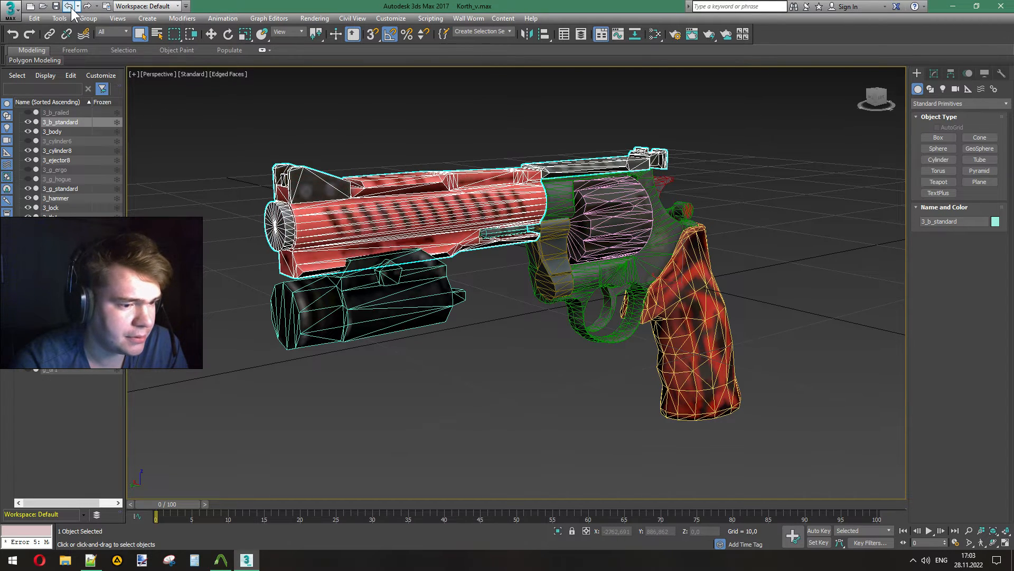
pyautogui.click(229, 74)
pyautogui.click(271, 181)
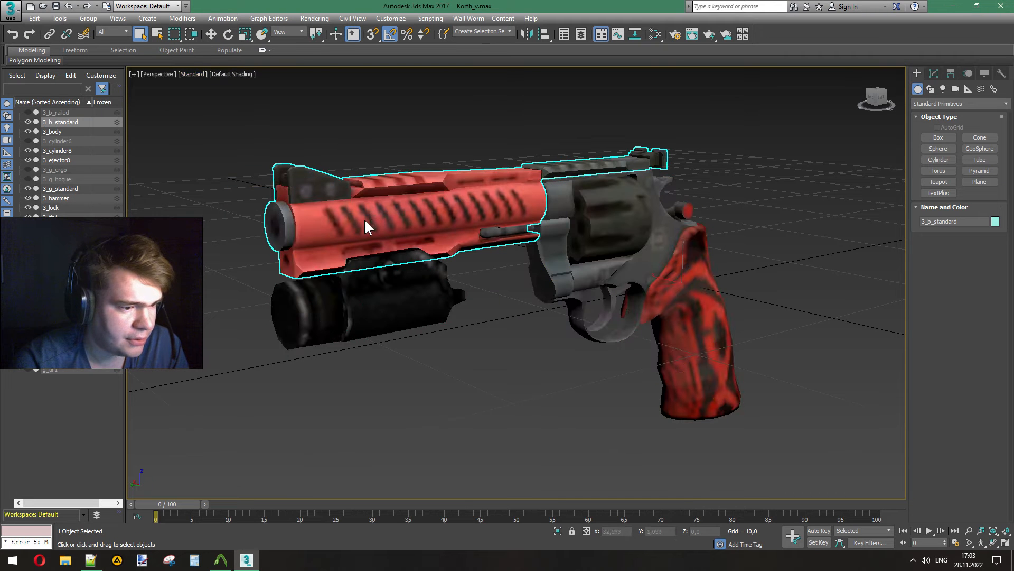
pyautogui.scroll(3, 357, 216)
pyautogui.click(873, 104)
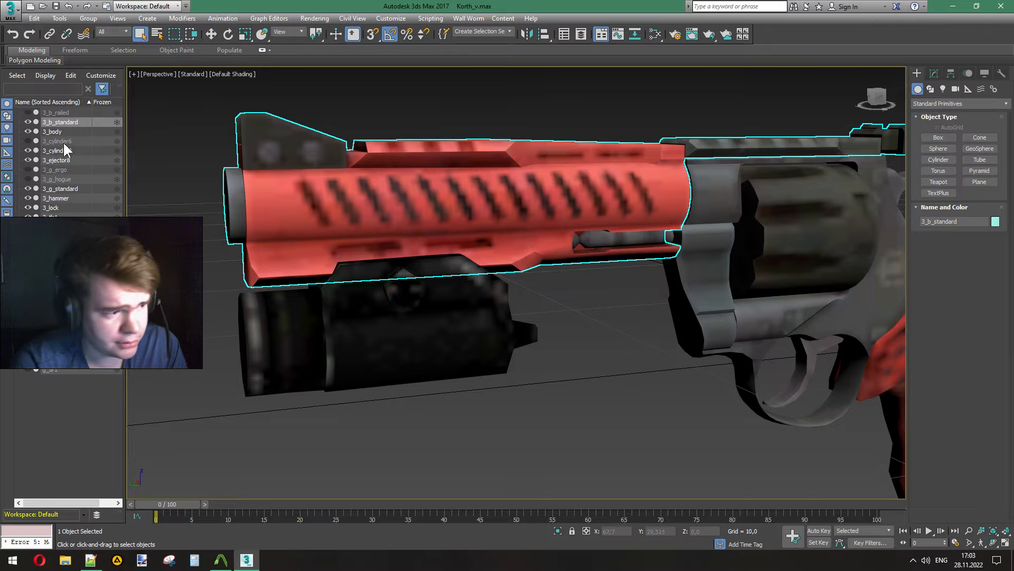
# Step: Hide the low-poly 3_b_standard barrel, unhide the detailed barrel in its place and inspect its cut-outs from several angles
pyautogui.click(28, 122)
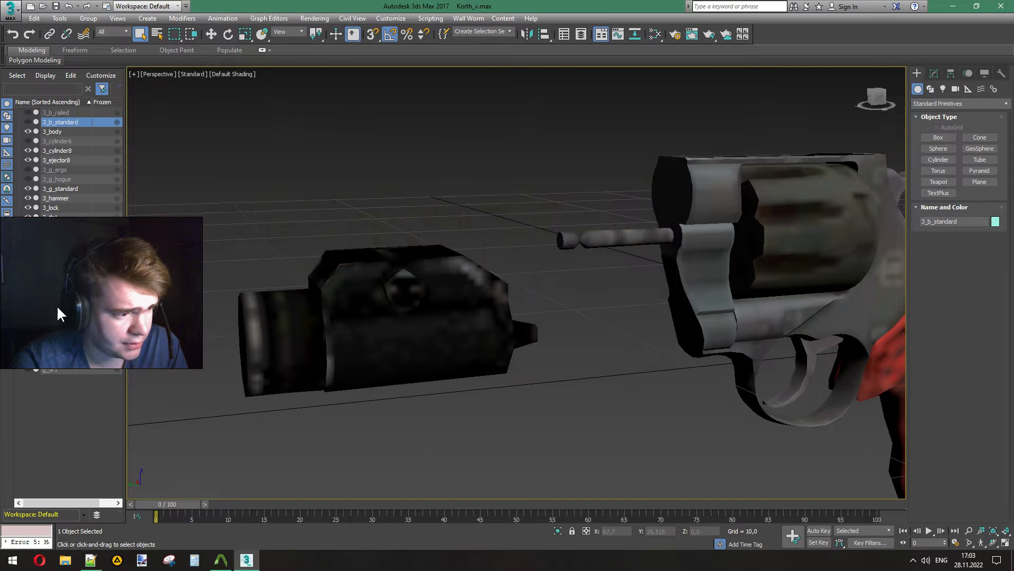
pyautogui.click(28, 235)
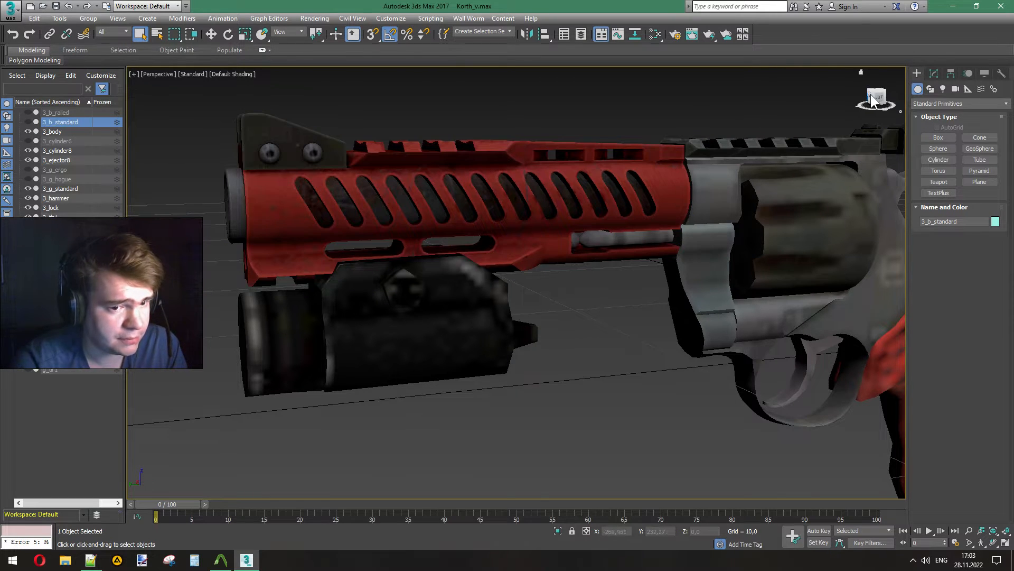
pyautogui.moveTo(873, 101)
pyautogui.mouseDown()
pyautogui.moveTo(974, 102)
pyautogui.moveTo(879, 103)
pyautogui.mouseUp()
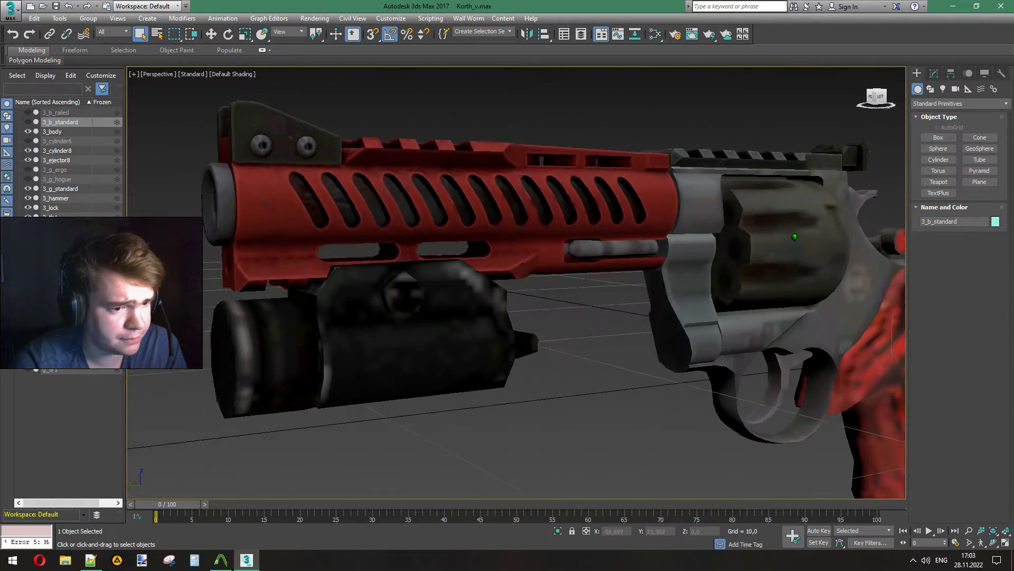
pyautogui.keyDown('alt'); pyautogui.moveTo(795, 236); pyautogui.dragTo(759, 231, button='middle'); pyautogui.keyUp('alt')
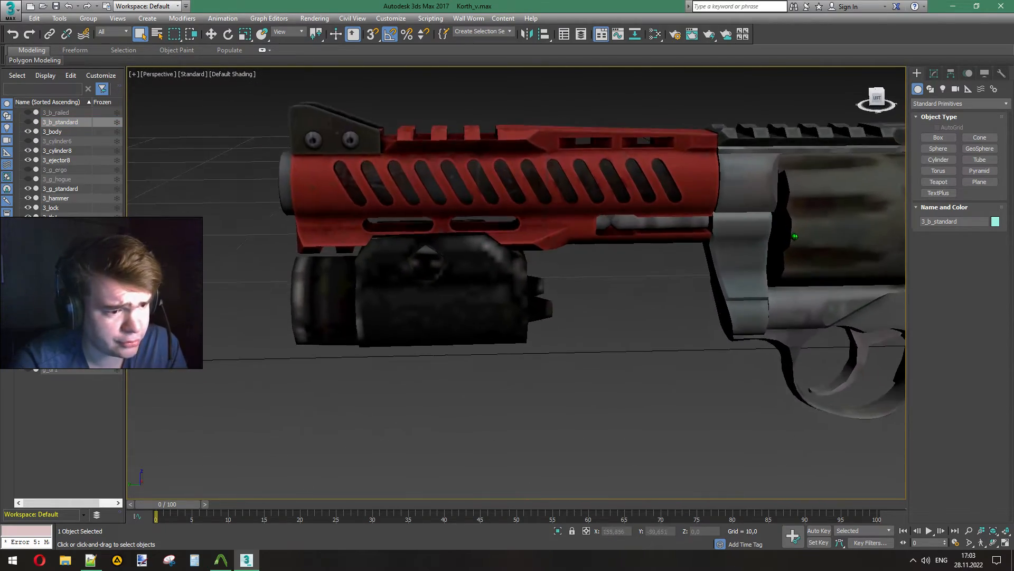
pyautogui.moveTo(878, 102)
pyautogui.mouseDown()
pyautogui.moveTo(904, 101)
pyautogui.moveTo(877, 97)
pyautogui.mouseUp()
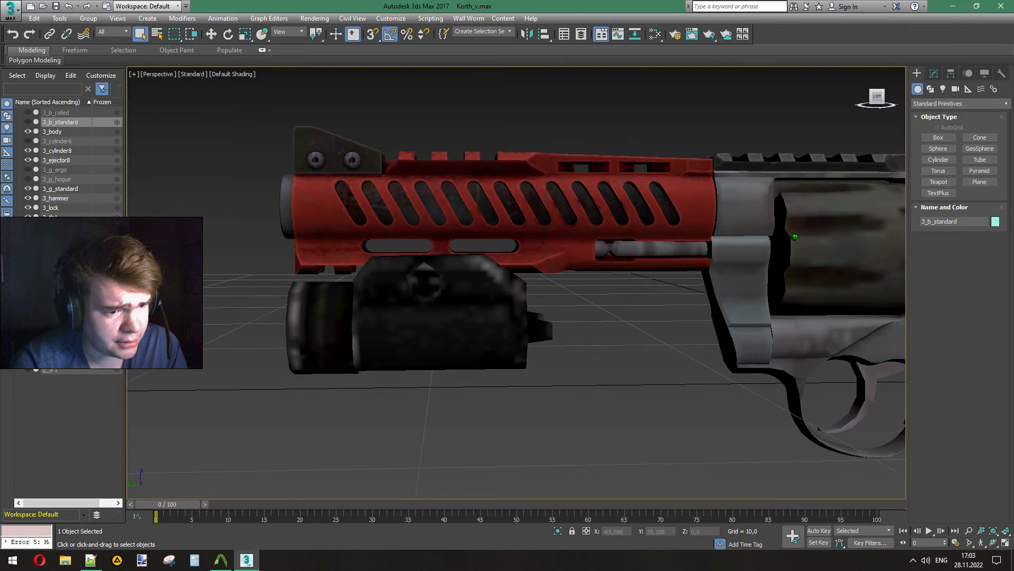
pyautogui.keyDown('alt'); pyautogui.moveTo(794, 237); pyautogui.dragTo(813, 244, button='middle'); pyautogui.keyUp('alt')
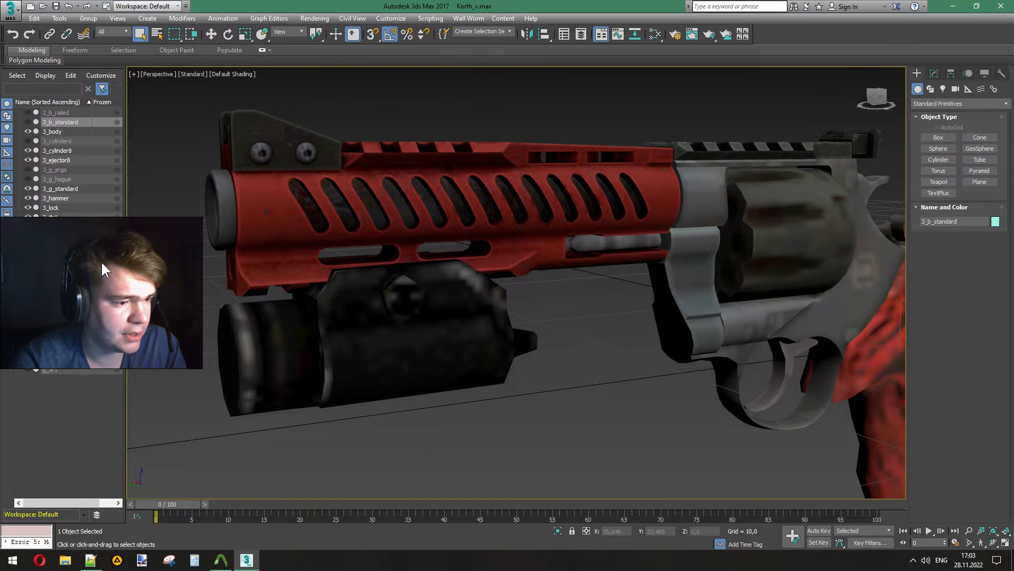
# Step: View the korth_barrel_standard_df.dds texture of Map #12 from the Slate Material Editor, and close the image and editor
pyautogui.press('m')
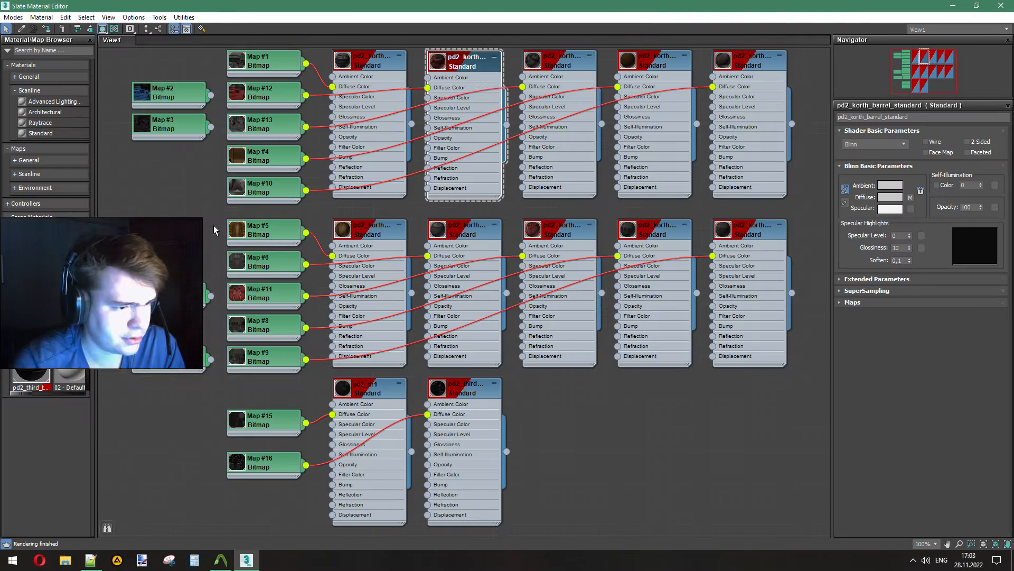
pyautogui.doubleClick(250, 96)
pyautogui.click(977, 290)
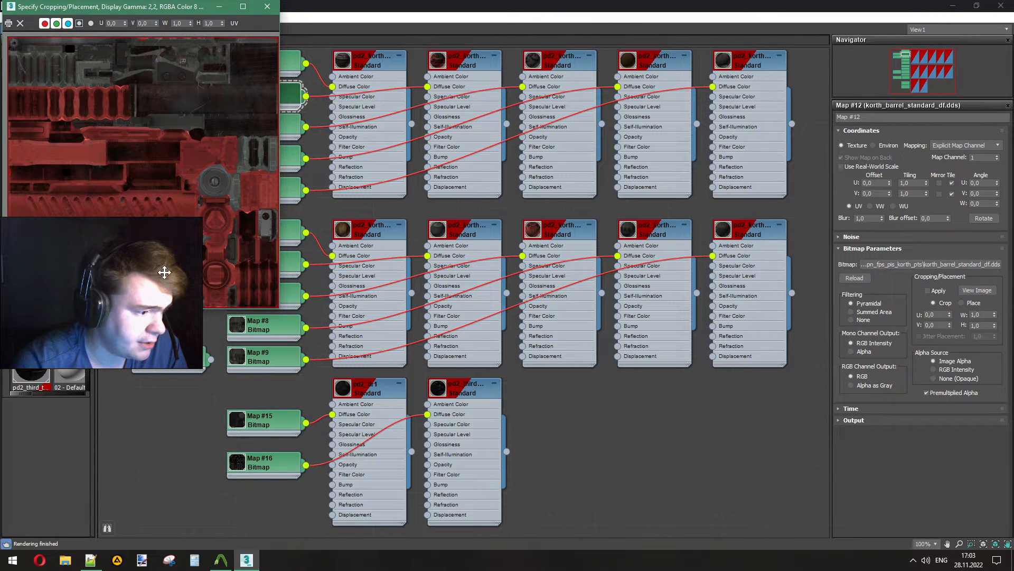
pyautogui.click(267, 7)
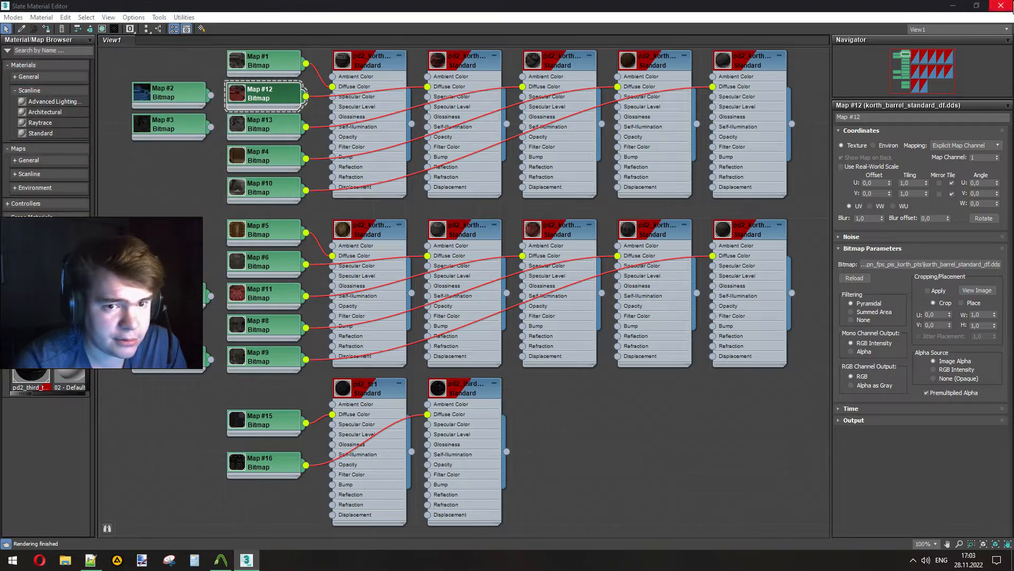
pyautogui.click(1012, 3)
# Step: Examine the inner walls of the detailed barrel's slanted slots up close from both directions
pyautogui.press('z')
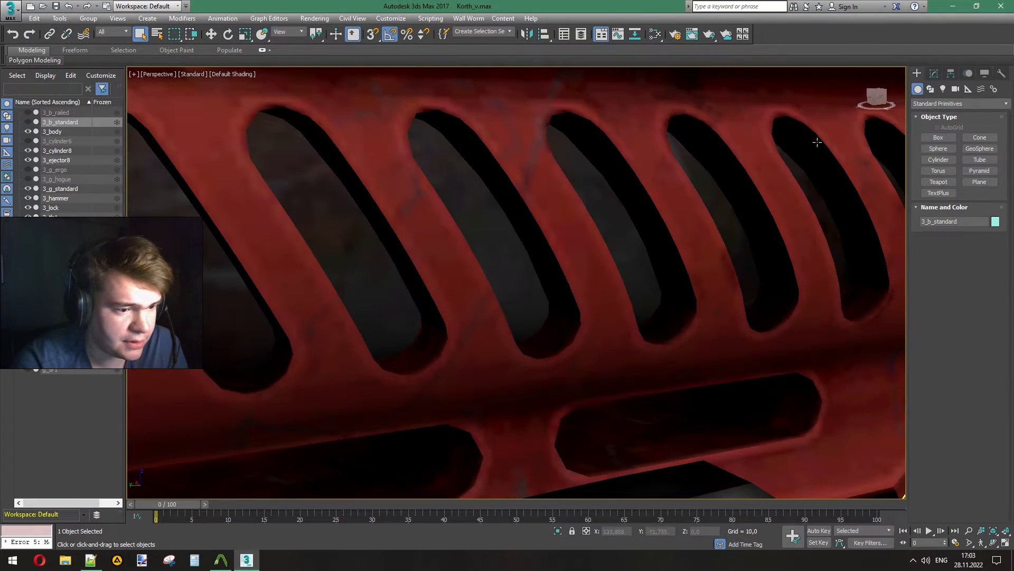
pyautogui.moveTo(878, 97)
pyautogui.mouseDown()
pyautogui.moveTo(898, 95)
pyautogui.moveTo(886, 100)
pyautogui.mouseUp()
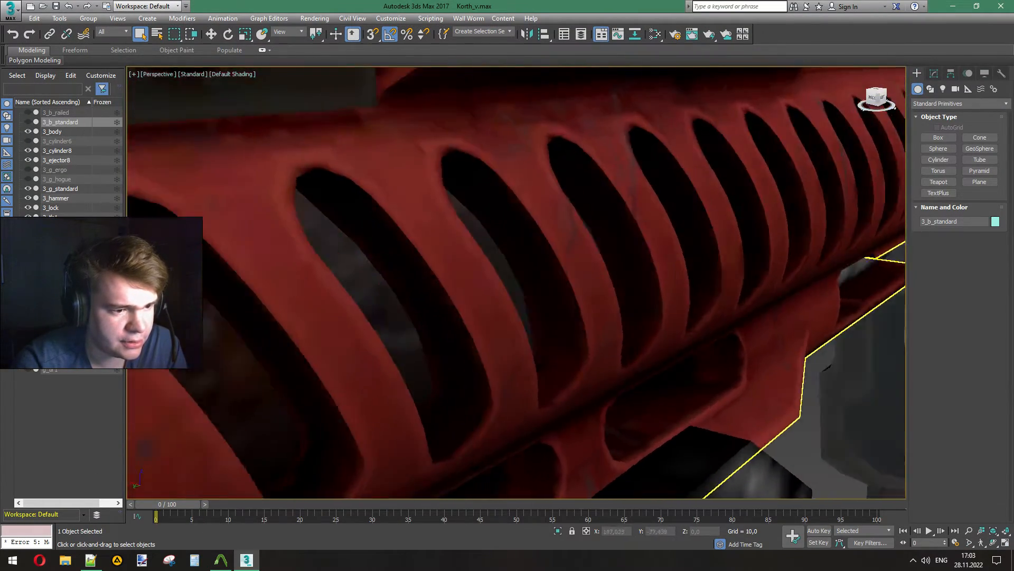
pyautogui.keyDown('alt'); pyautogui.moveTo(444, 240); pyautogui.dragTo(298, 245, button='middle'); pyautogui.keyUp('alt')
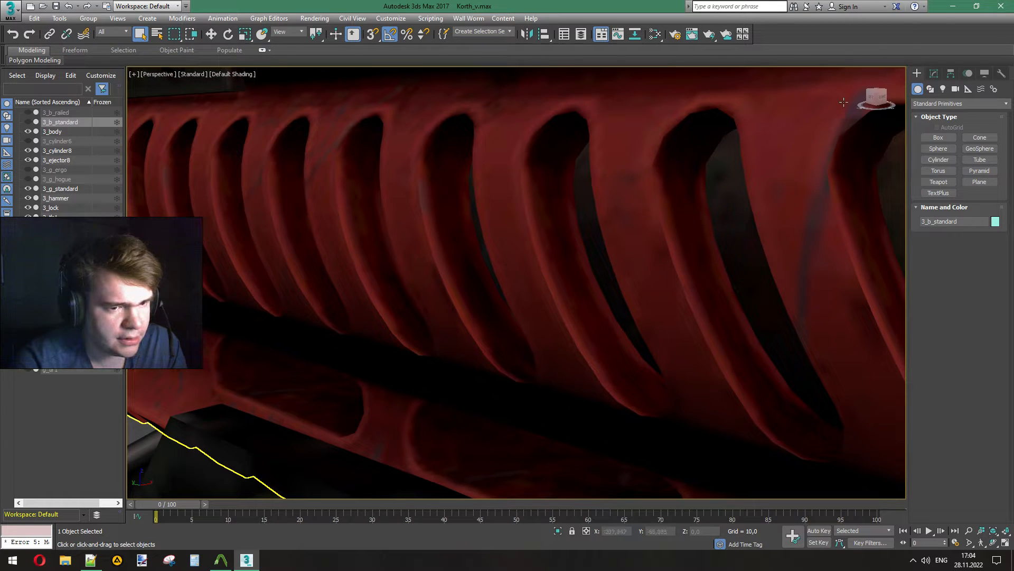
pyautogui.moveTo(881, 97); pyautogui.dragTo(903, 95)
pyautogui.scroll(-6, 532, 242)
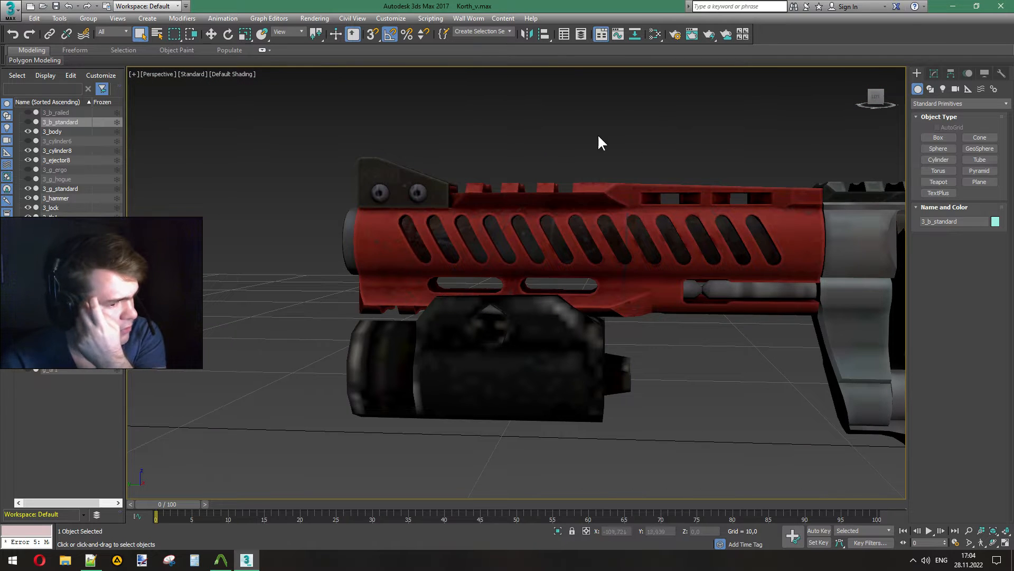
# Step: Hide the detailed barrel, unhide the low-poly 3_b_standard barrel and clear the selection with the whole revolver in view
pyautogui.click(28, 146)
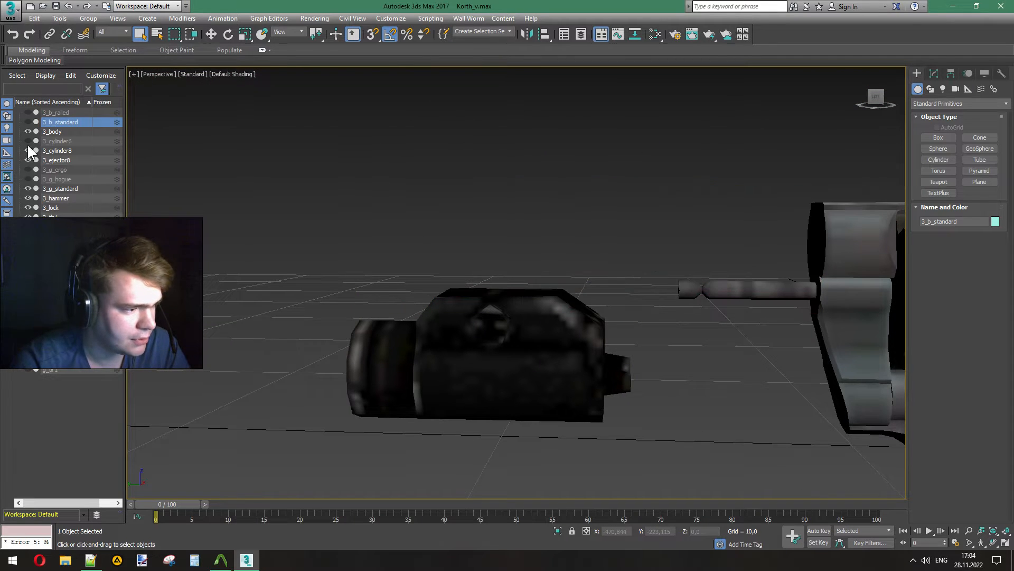
pyautogui.click(28, 122)
pyautogui.press('m')
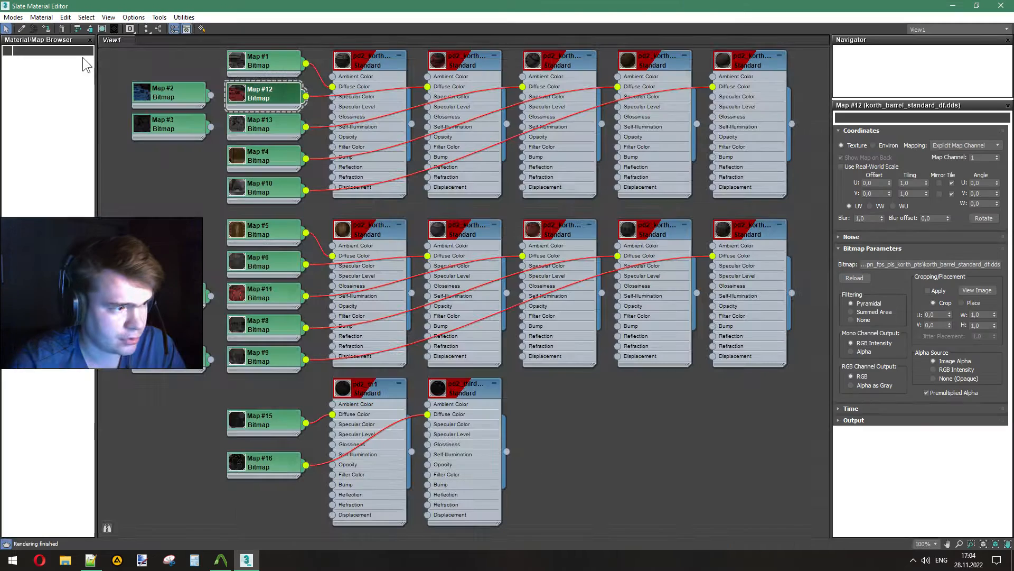
pyautogui.click(1001, 6)
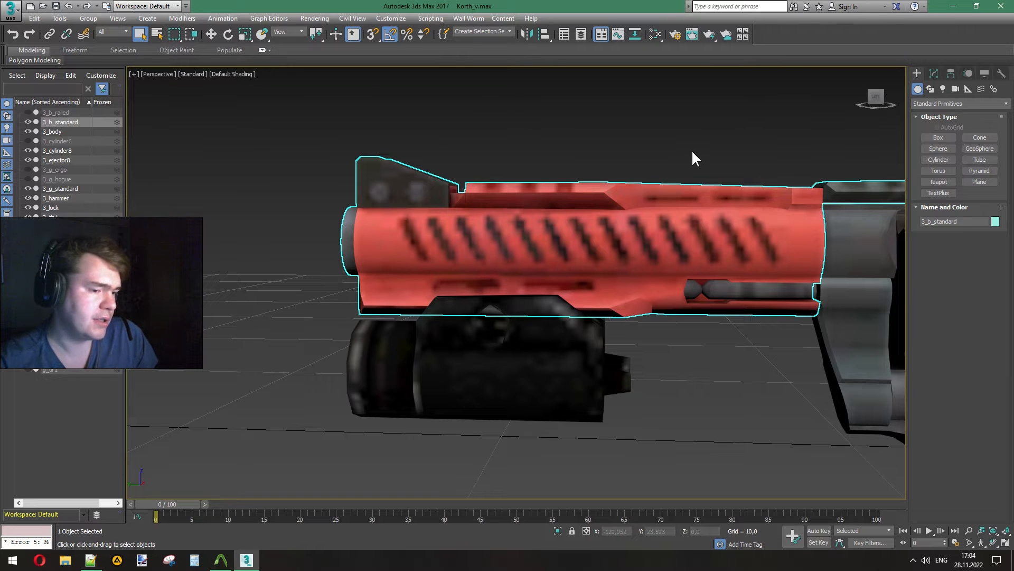
pyautogui.moveTo(876, 100); pyautogui.dragTo(901, 102)
pyautogui.moveTo(838, 133); pyautogui.dragTo(681, 105, button='middle')
pyautogui.scroll(-3, 594, 219)
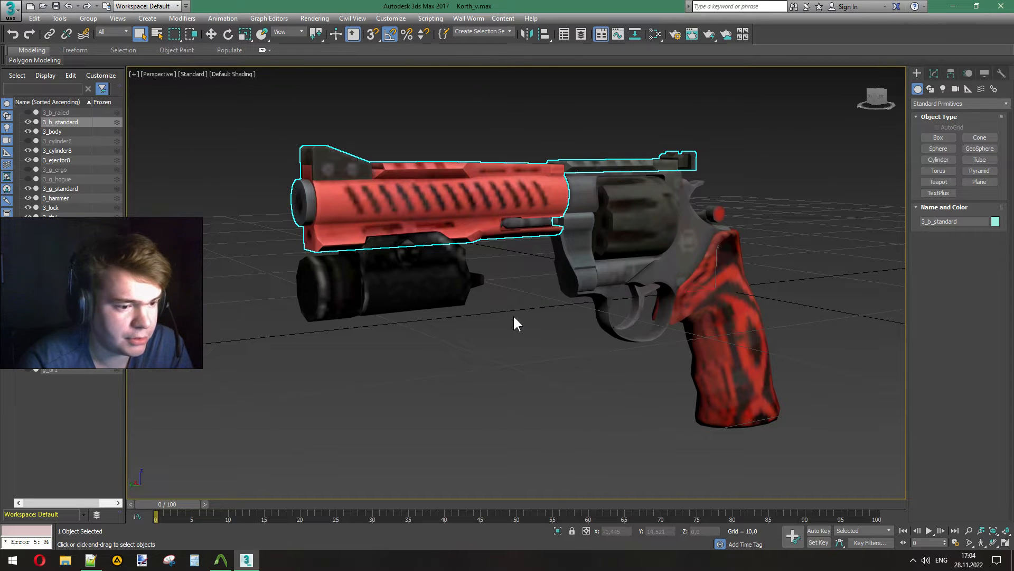
pyautogui.click(515, 317)
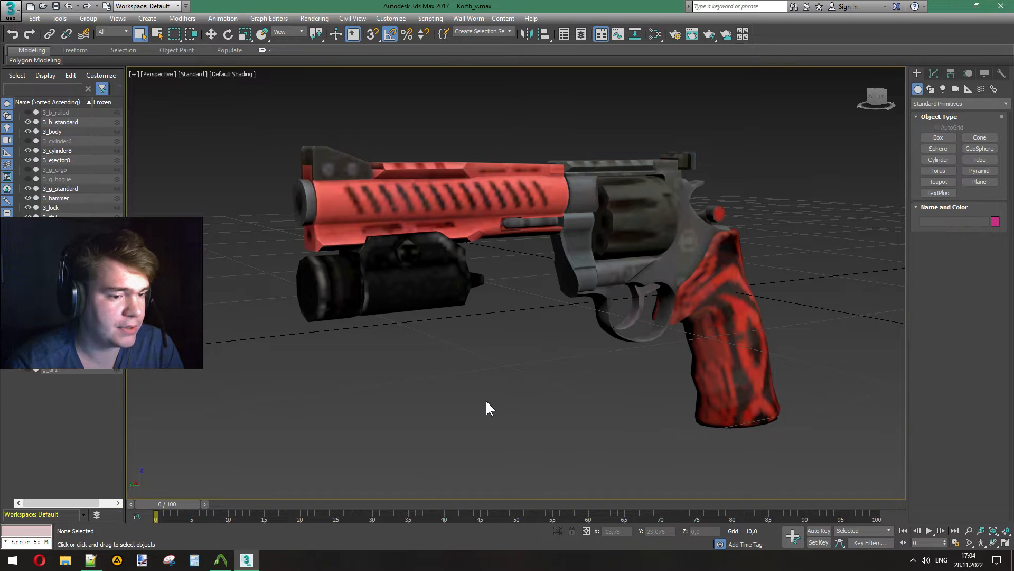
# Step: Compare the low-poly 3_b_standard barrel with the detailed barrel by swapping their visibility, and restore the low-poly one
pyautogui.click(870, 99)
pyautogui.keyDown('alt'); pyautogui.moveTo(409, 205); pyautogui.dragTo(409, 206, button='middle'); pyautogui.keyUp('alt')
pyautogui.scroll(5, 387, 163)
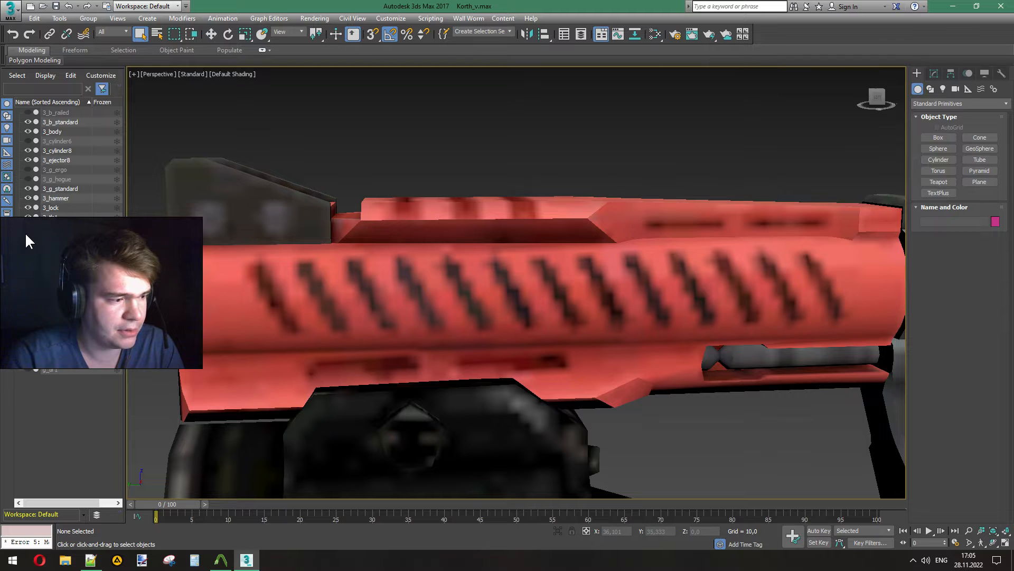
pyautogui.click(28, 123)
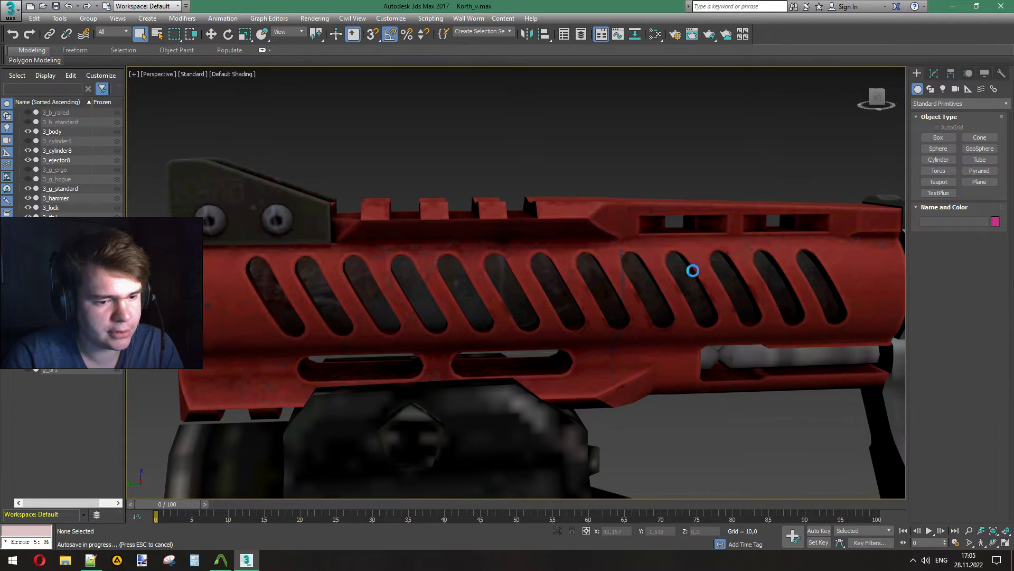
pyautogui.moveTo(693, 270); pyautogui.dragTo(711, 213, button='middle')
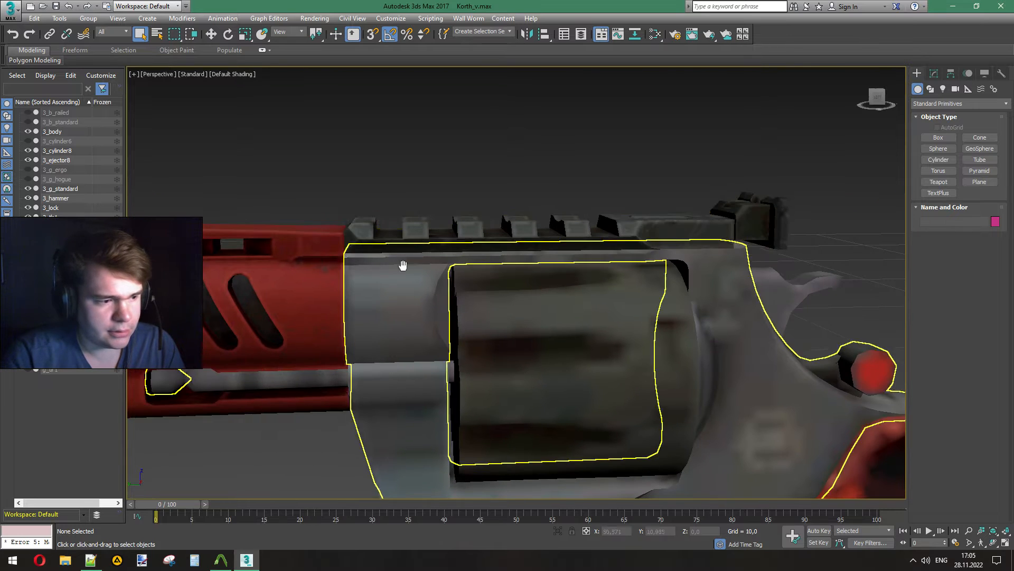
pyautogui.moveTo(403, 264); pyautogui.dragTo(724, 230, button='middle')
pyautogui.scroll(-3, 509, 210)
pyautogui.scroll(-3, 508, 210)
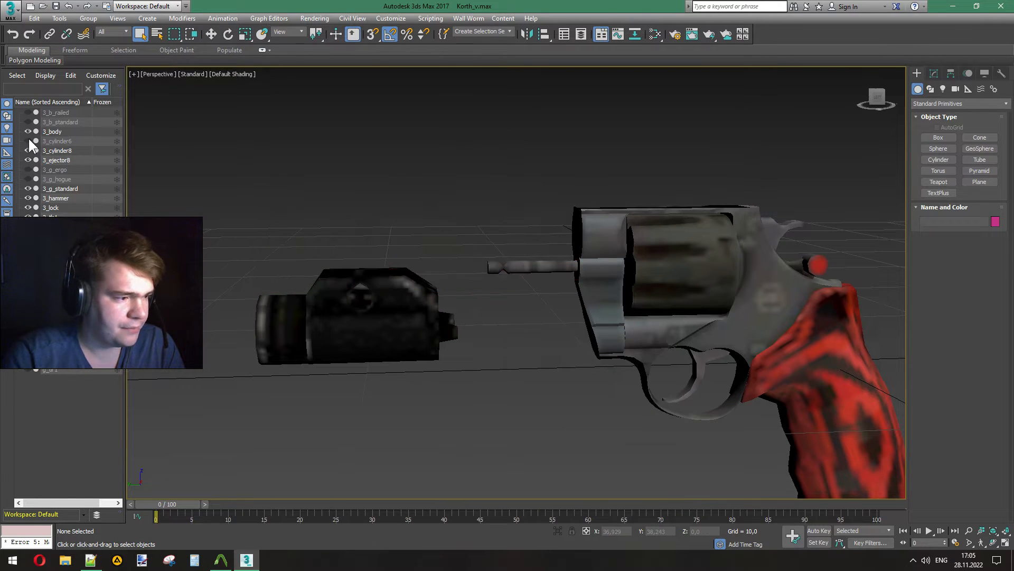
pyautogui.click(28, 122)
pyautogui.moveTo(884, 99)
pyautogui.mouseDown()
pyautogui.moveTo(964, 101)
pyautogui.moveTo(886, 105)
pyautogui.mouseUp()
# Step: Hide all the low-poly parts with the 3_ prefix and unhide the detailed first-person revolver parts
pyautogui.moveTo(26, 211); pyautogui.dragTo(27, 122)
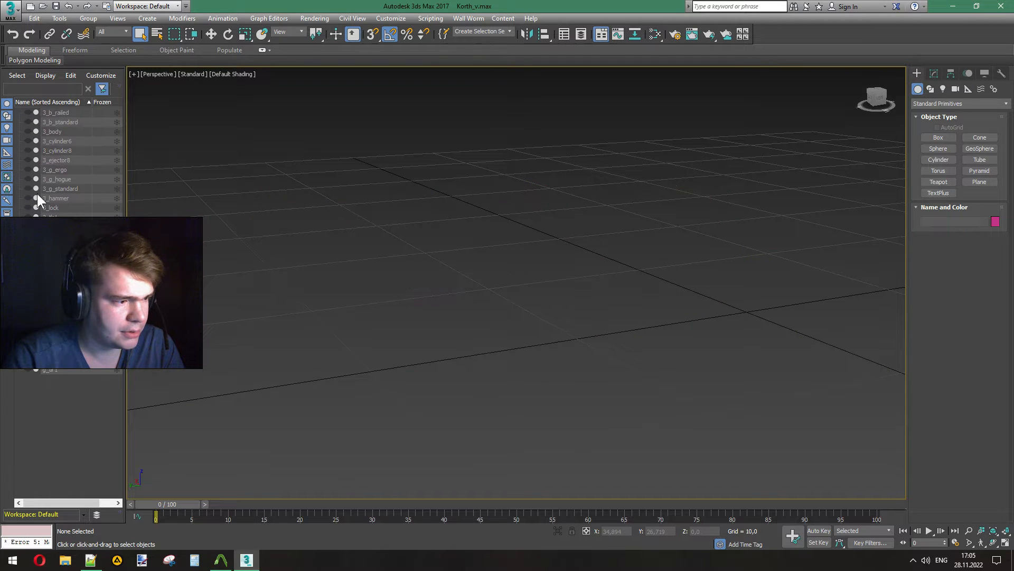
pyautogui.click(26, 233)
pyautogui.moveTo(27, 242); pyautogui.dragTo(62, 370)
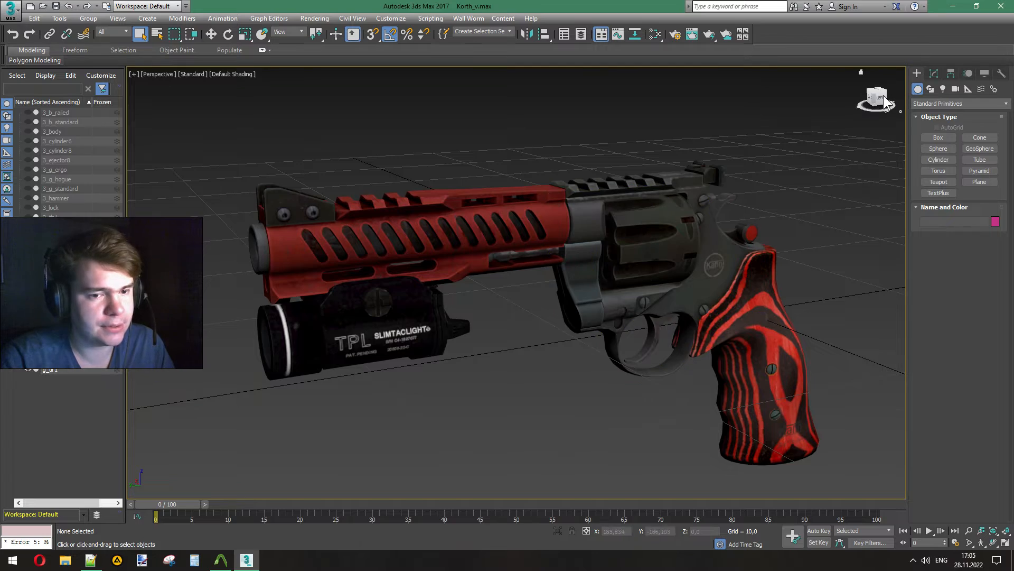
# Step: Open the recent scene w_pd2korth.max without saving the changes to the current scene
pyautogui.moveTo(882, 94)
pyautogui.mouseDown()
pyautogui.moveTo(858, 87)
pyautogui.moveTo(871, 108)
pyautogui.moveTo(867, 154)
pyautogui.moveTo(873, 99)
pyautogui.moveTo(883, 105)
pyautogui.mouseUp()
pyautogui.moveTo(813, 176); pyautogui.dragTo(794, 141, button='middle')
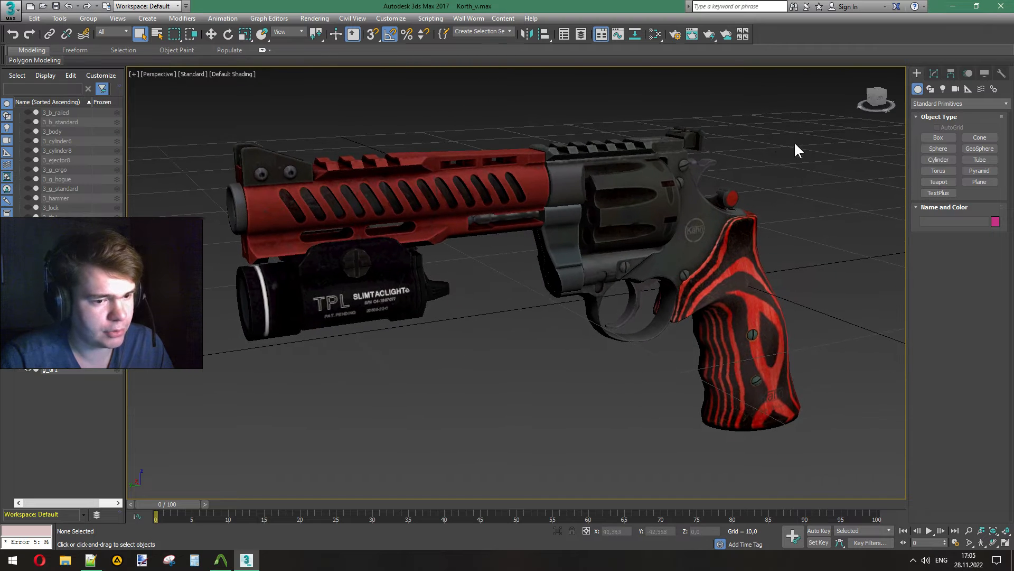
pyautogui.click(10, 9)
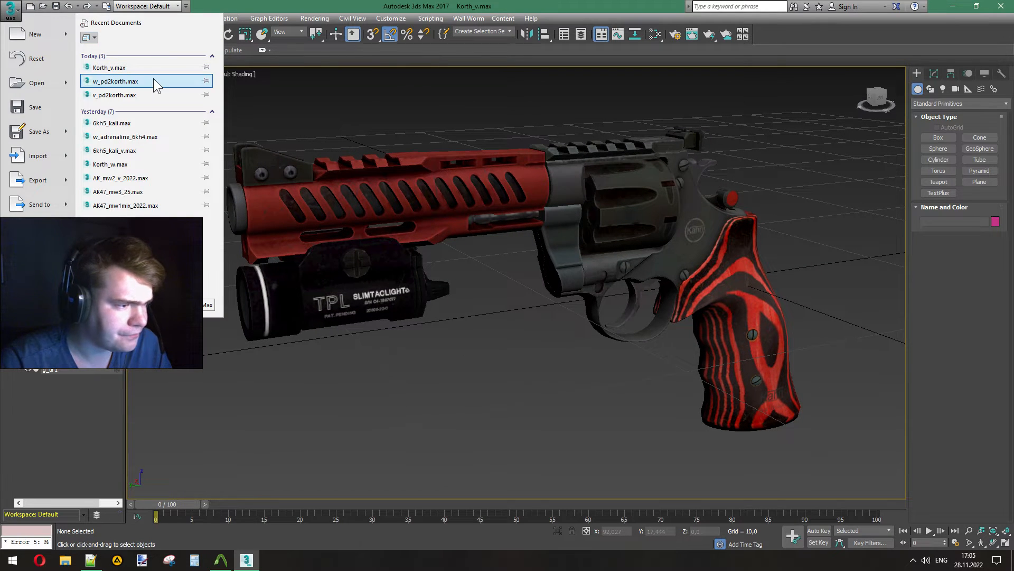
pyautogui.click(153, 78)
pyautogui.click(522, 293)
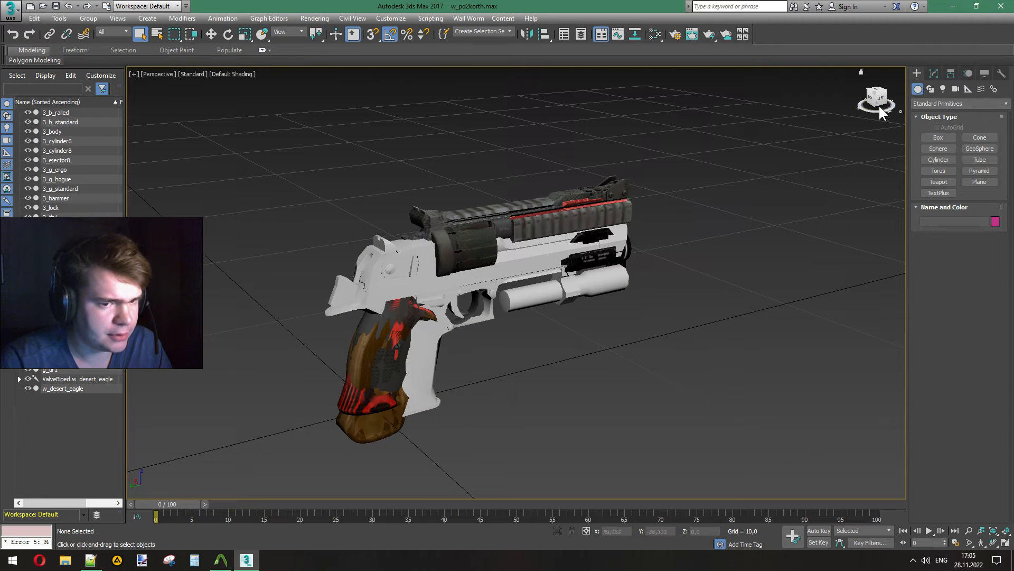
pyautogui.moveTo(879, 108)
pyautogui.mouseDown()
pyautogui.moveTo(872, 90)
pyautogui.moveTo(877, 104)
pyautogui.mouseUp()
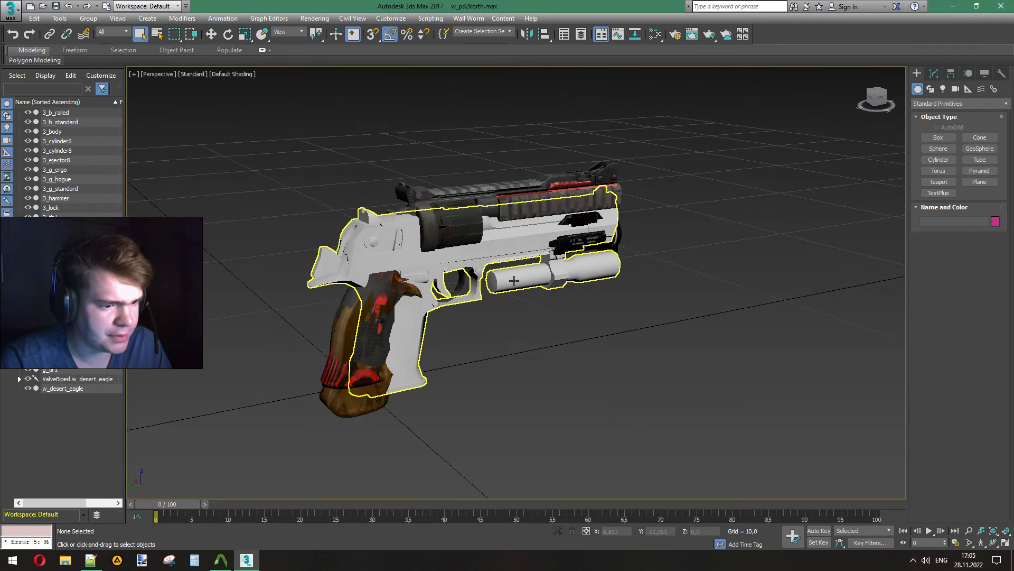
# Step: Switch to Notepad++ and check the model name and the body group's studio file in _w_pd2korth.qc
pyautogui.click(90, 560)
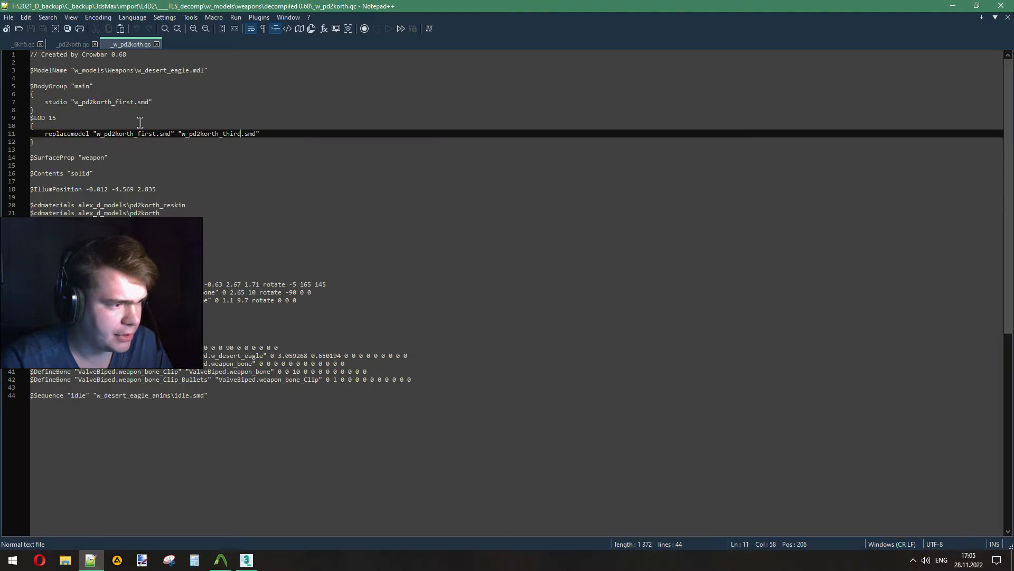
pyautogui.click(167, 71)
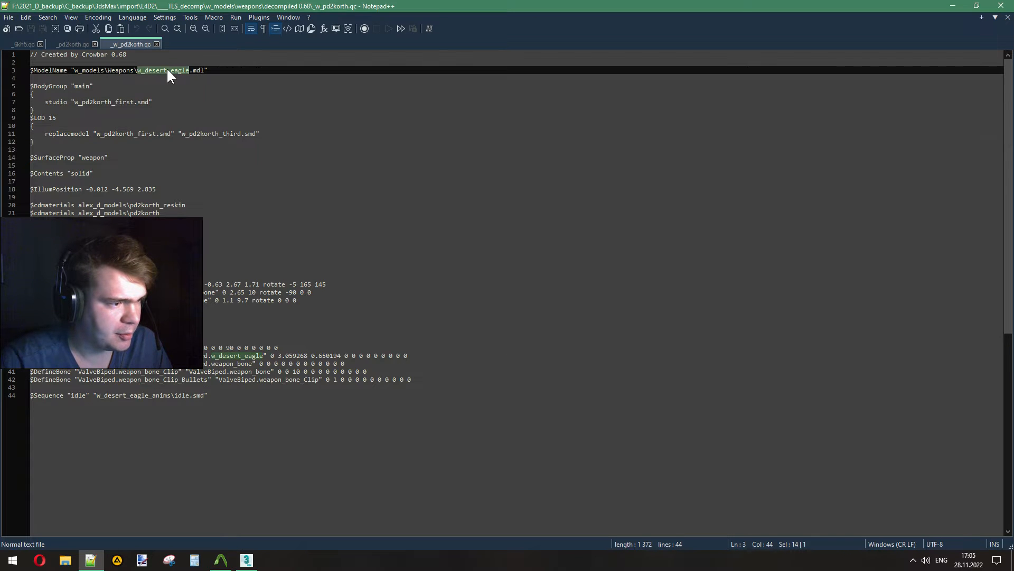
pyautogui.click(91, 102)
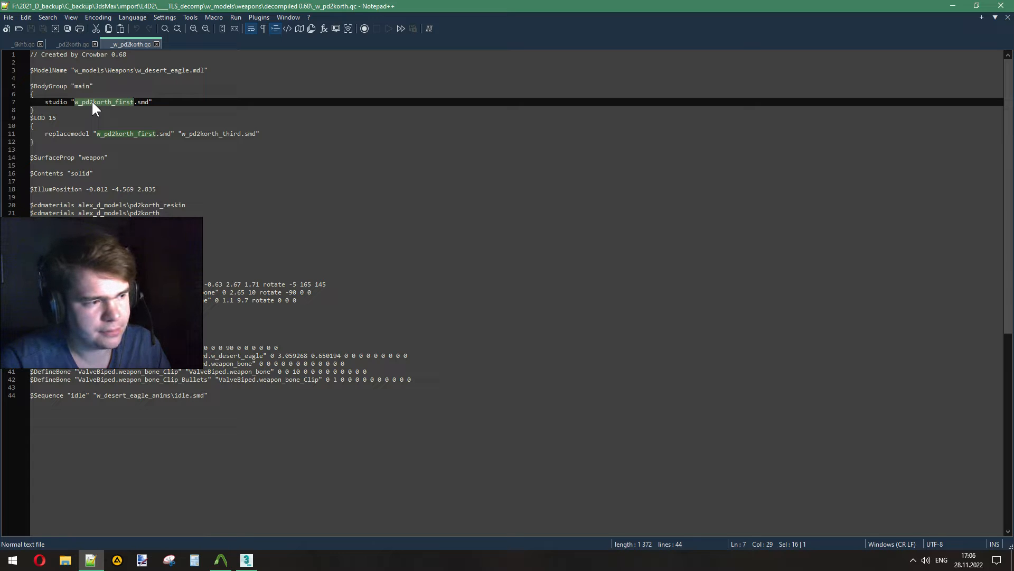
# Step: Set the $LOD value in _w_pd2korth.qc to 5
pyautogui.click(63, 116)
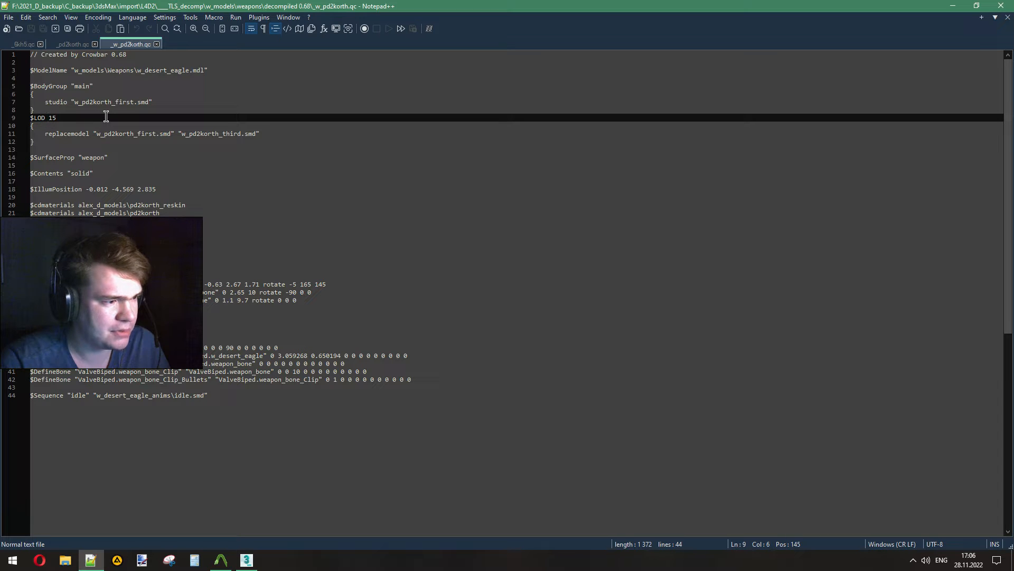
pyautogui.press('Delete')
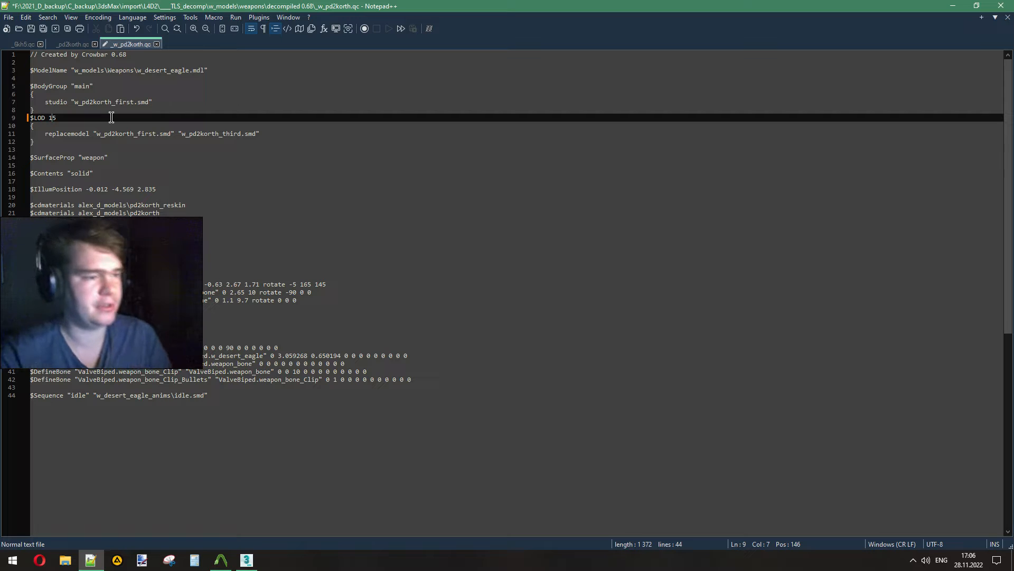
pyautogui.press('BackSpace')
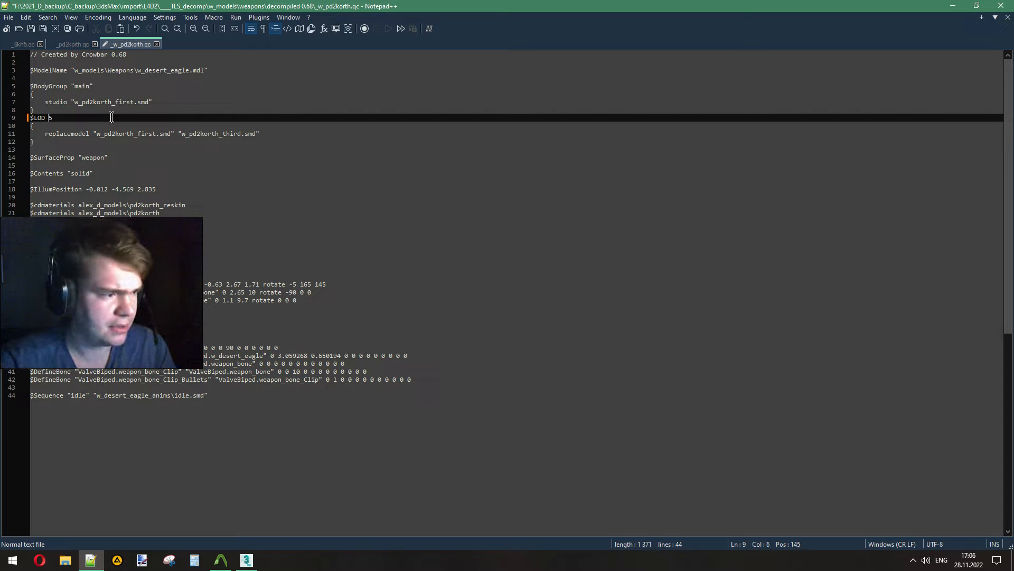
# Step: Compare the studio file name with the first and third model names in the $LOD block's replacemodel line
pyautogui.click(136, 134)
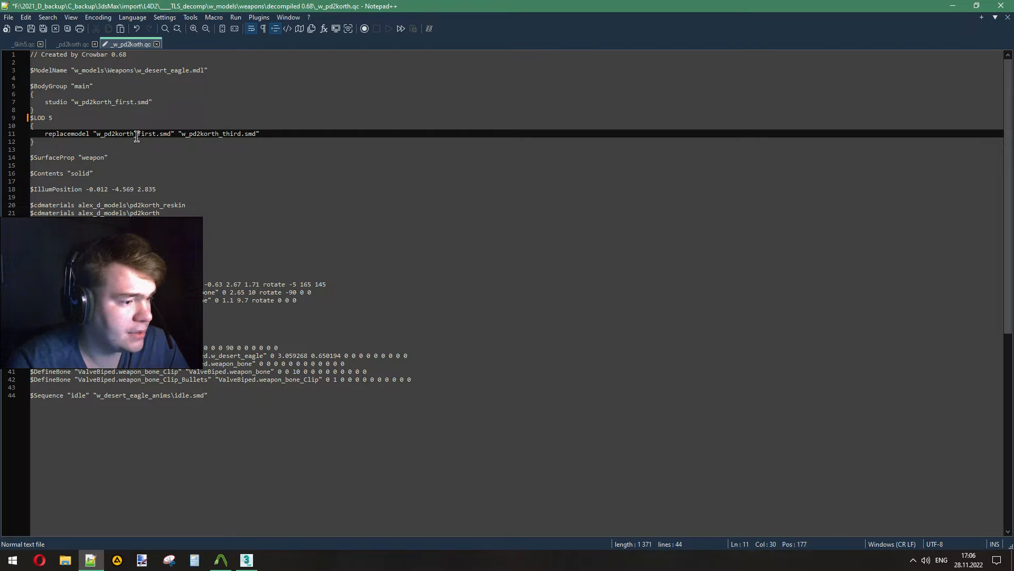
pyautogui.doubleClick(111, 101)
pyautogui.doubleClick(127, 134)
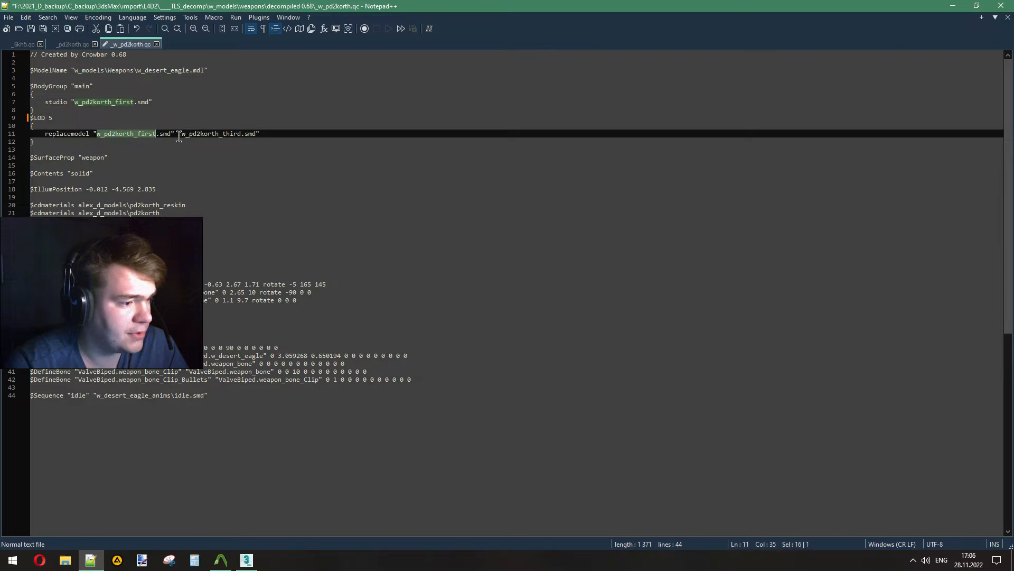
pyautogui.doubleClick(210, 133)
# Step: Switch back to 3ds Max, toggle the white w_desert_eagle reference mesh's visibility, and delete that mesh
pyautogui.click(246, 559)
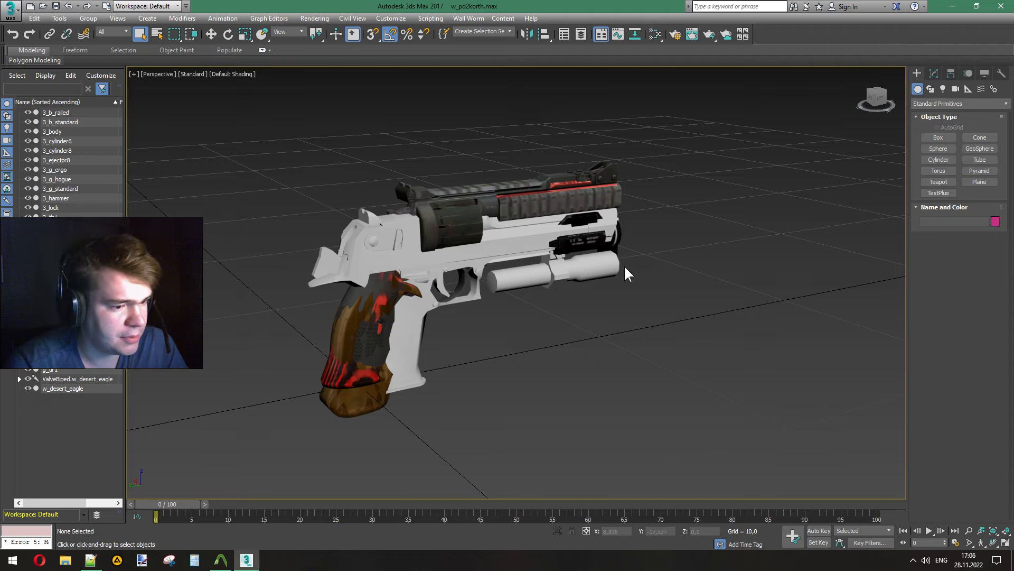
pyautogui.click(28, 389)
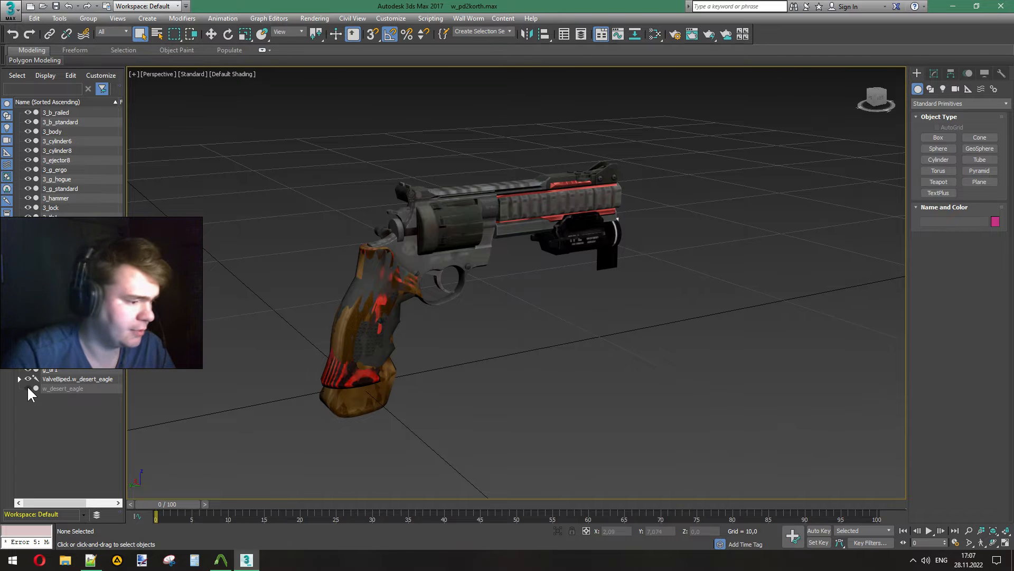
pyautogui.click(28, 388)
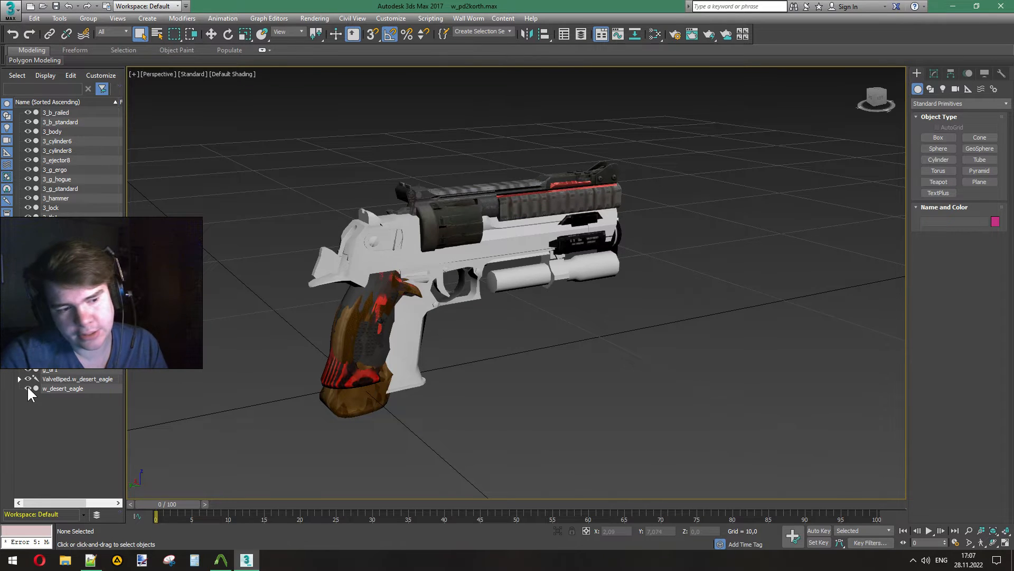
pyautogui.click(510, 284)
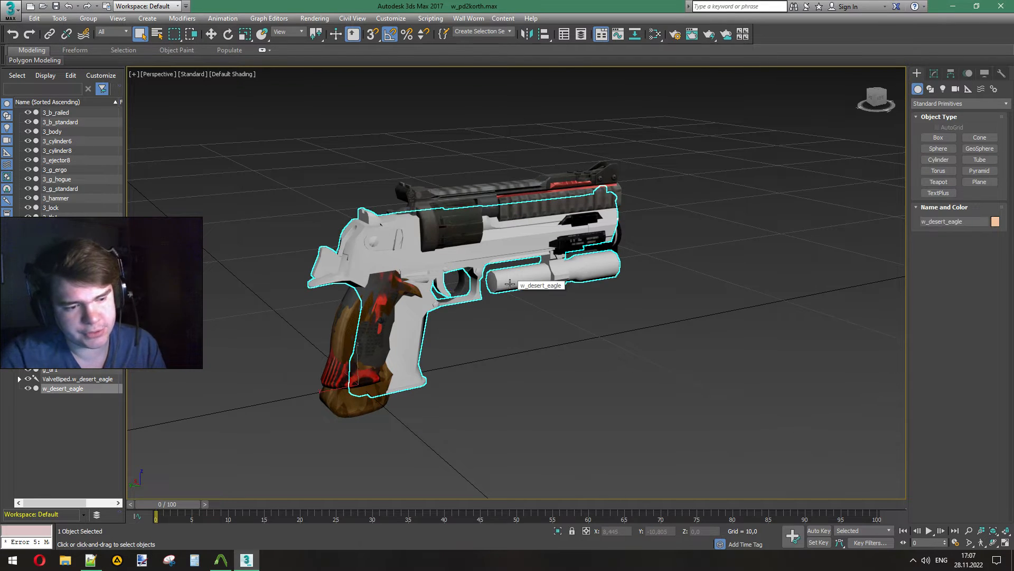
pyautogui.press('Delete')
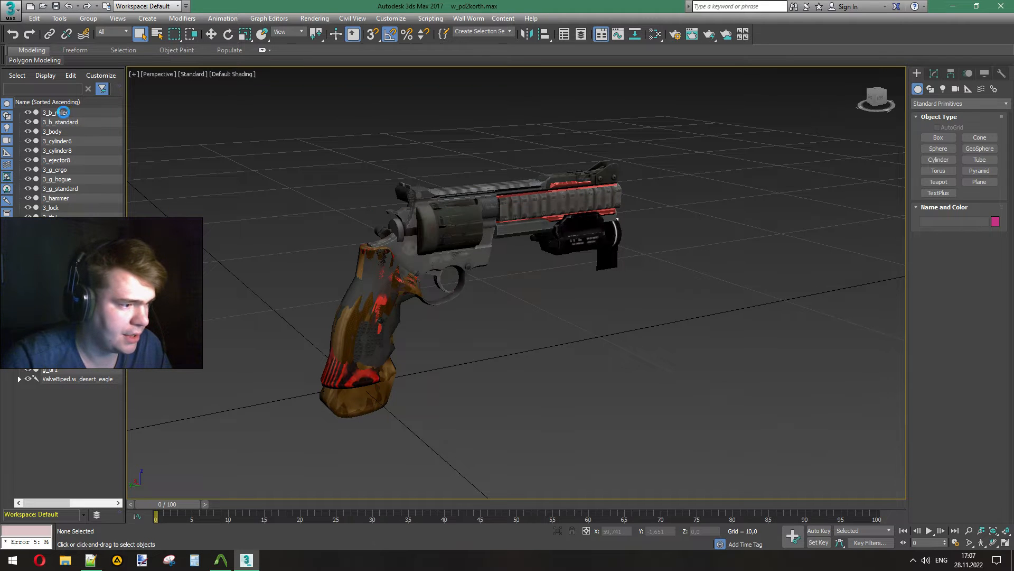
# Step: Delete all the low-poly parts with the 3_ prefix from the scene
pyautogui.click(55, 112)
pyautogui.keyDown('shift'); pyautogui.click(56, 214); pyautogui.keyUp('shift')
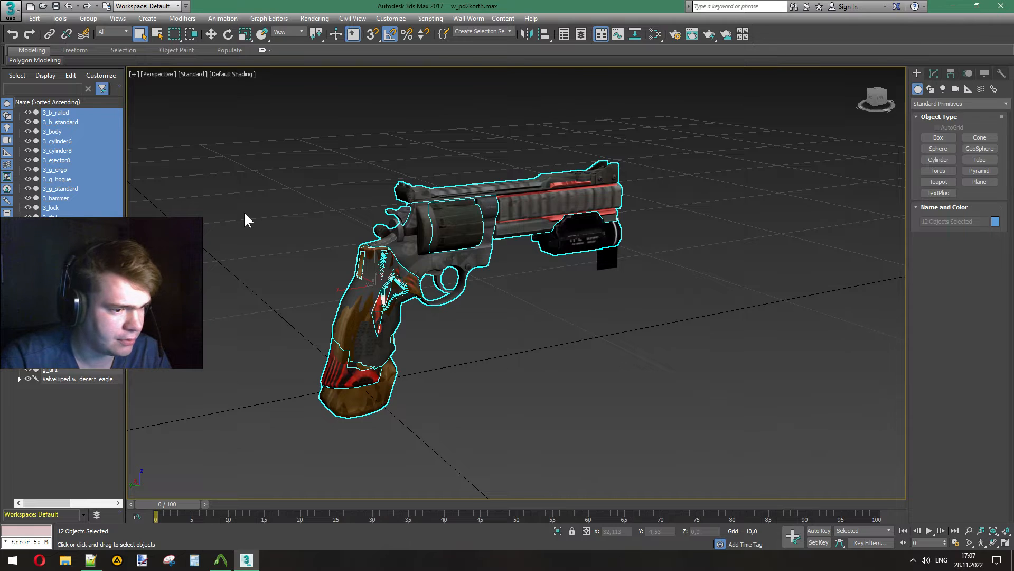
pyautogui.press('Delete')
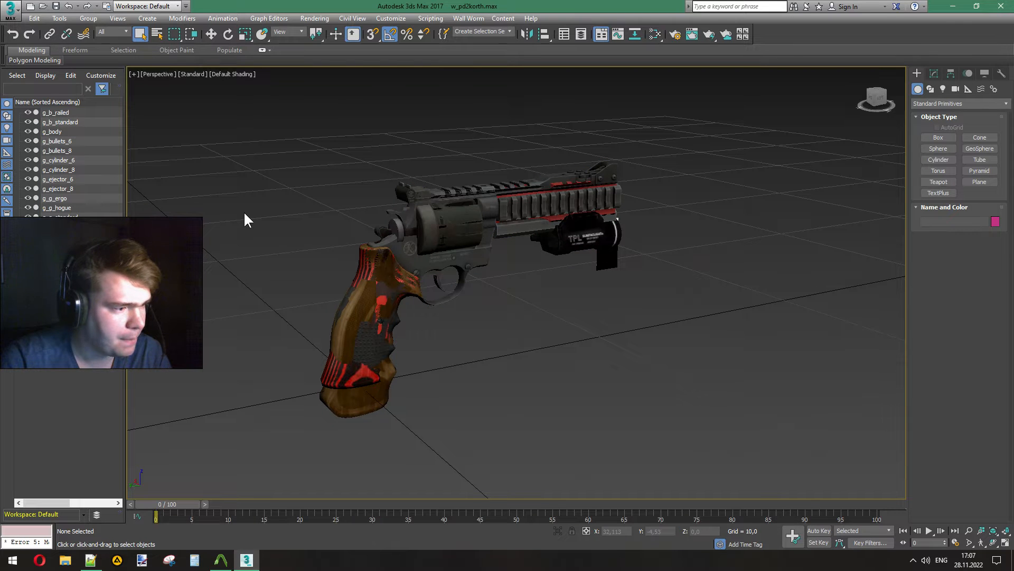
# Step: Delete g_b_railed, g_g_ergo, g_g_hogue, g_ejector_6, g_cylinder_6, g_bullets_6 and the extra round part behind the cylinder
pyautogui.click(66, 114)
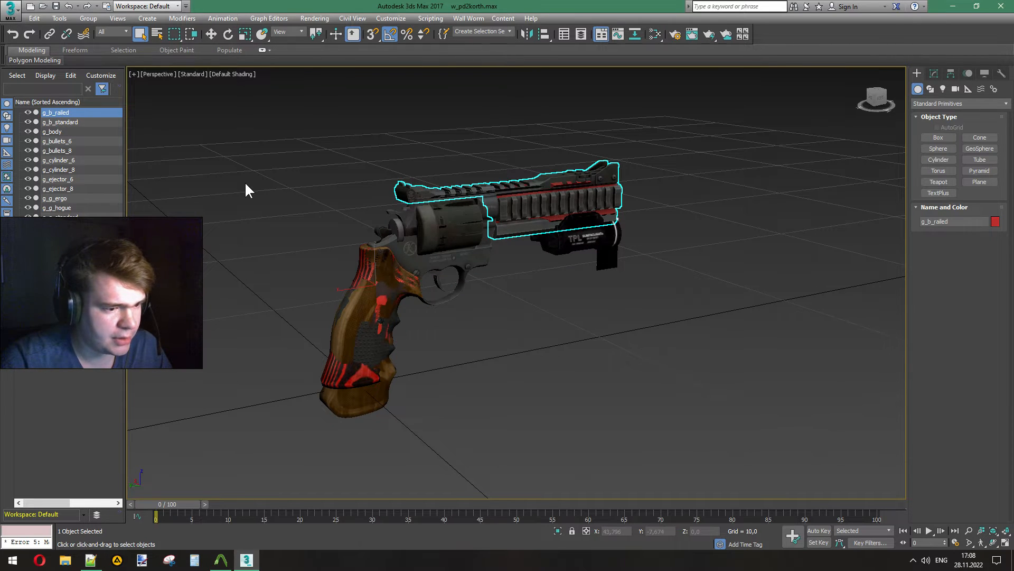
pyautogui.keyDown('ctrl'); pyautogui.click(68, 199); pyautogui.keyUp('ctrl')
pyautogui.keyDown('ctrl'); pyautogui.click(68, 208); pyautogui.keyUp('ctrl')
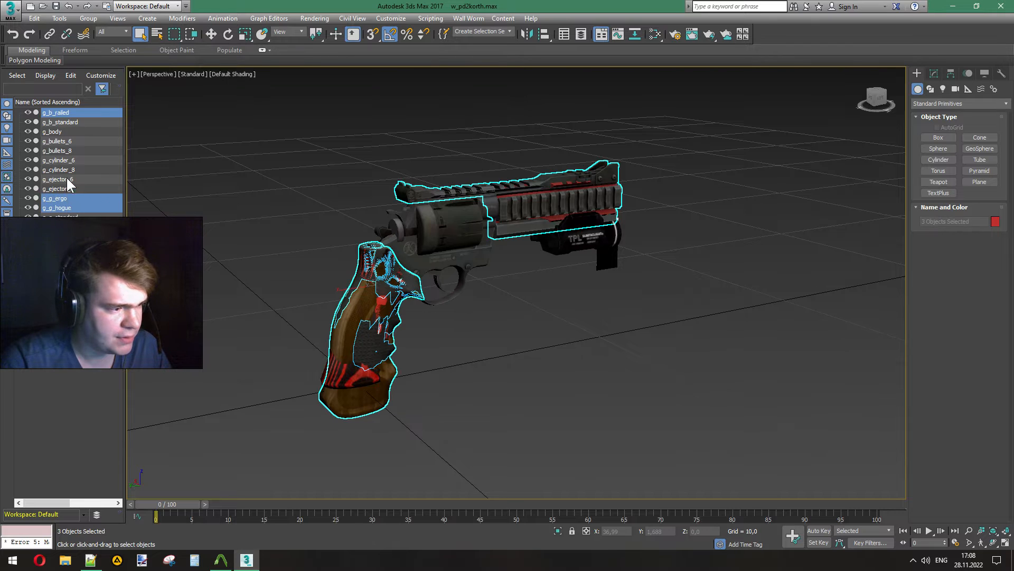
pyautogui.keyDown('ctrl'); pyautogui.click(62, 178); pyautogui.keyUp('ctrl')
pyautogui.keyDown('ctrl'); pyautogui.click(59, 160); pyautogui.keyUp('ctrl')
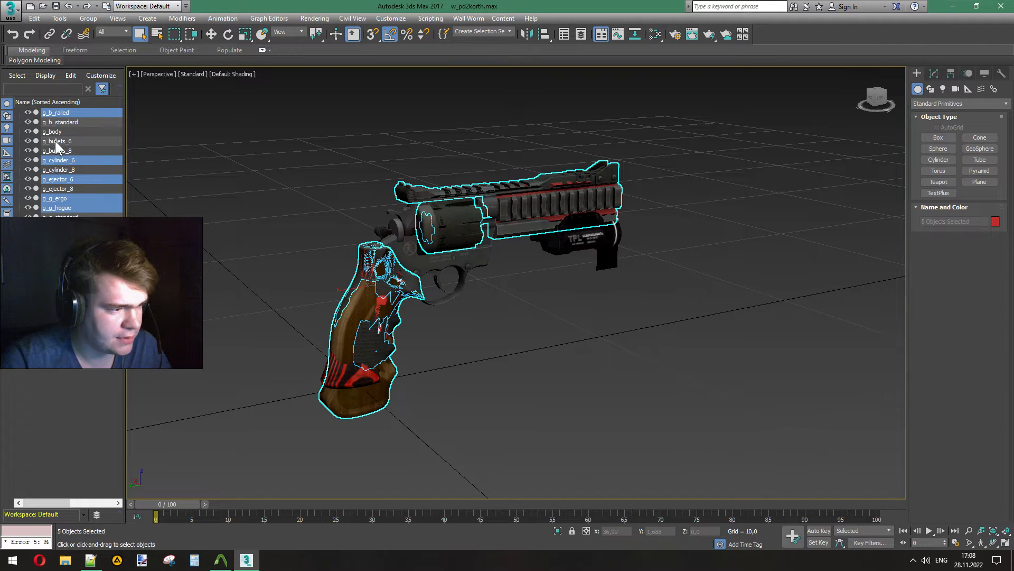
pyautogui.keyDown('ctrl'); pyautogui.click(55, 140); pyautogui.keyUp('ctrl')
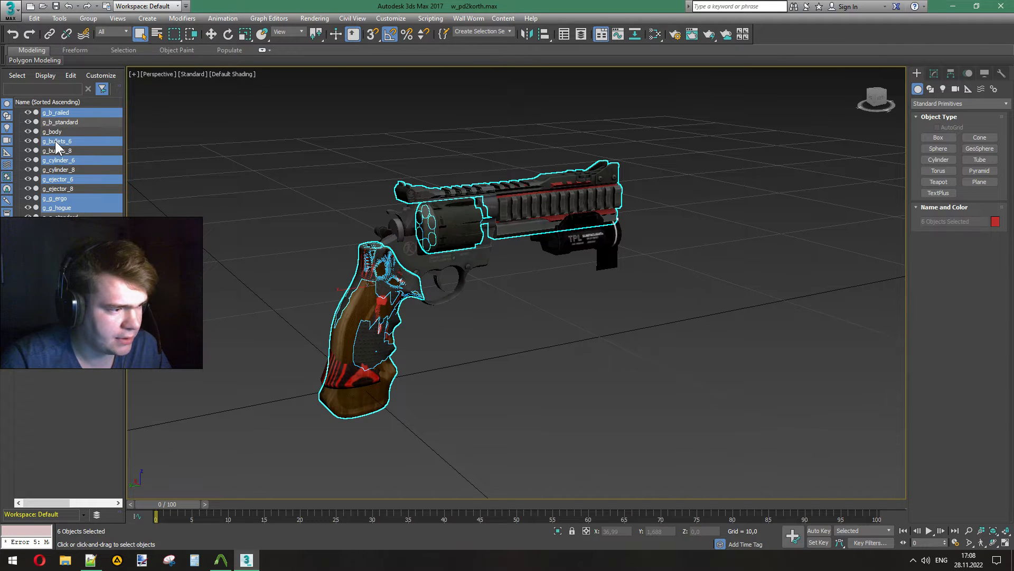
pyautogui.keyDown('ctrl'); pyautogui.click(75, 236); pyautogui.keyUp('ctrl')
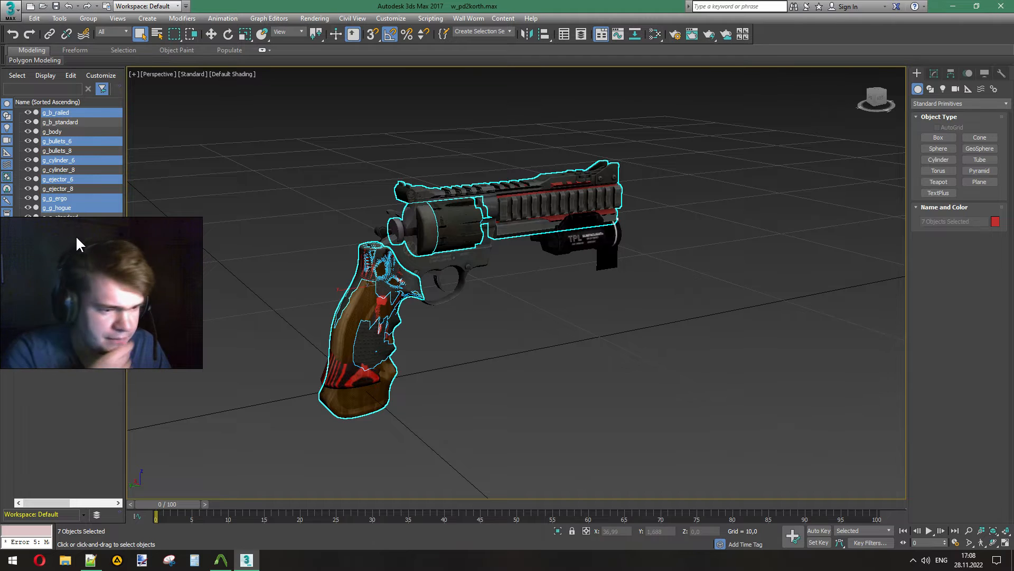
pyautogui.press('Delete')
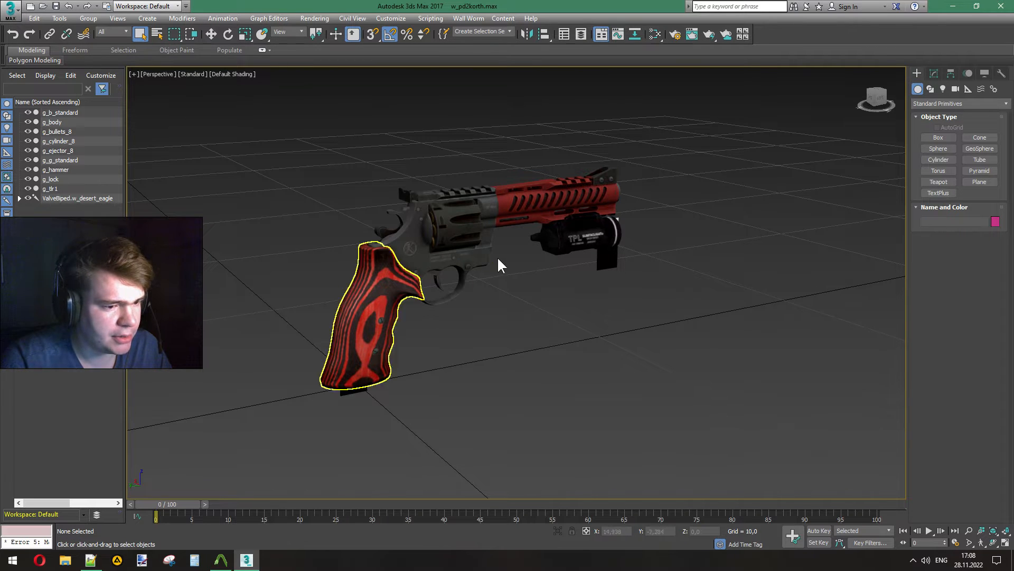
# Step: Start exporting the remaining detailed revolver and choose the Valve SMD format
pyautogui.moveTo(873, 102); pyautogui.dragTo(948, 101)
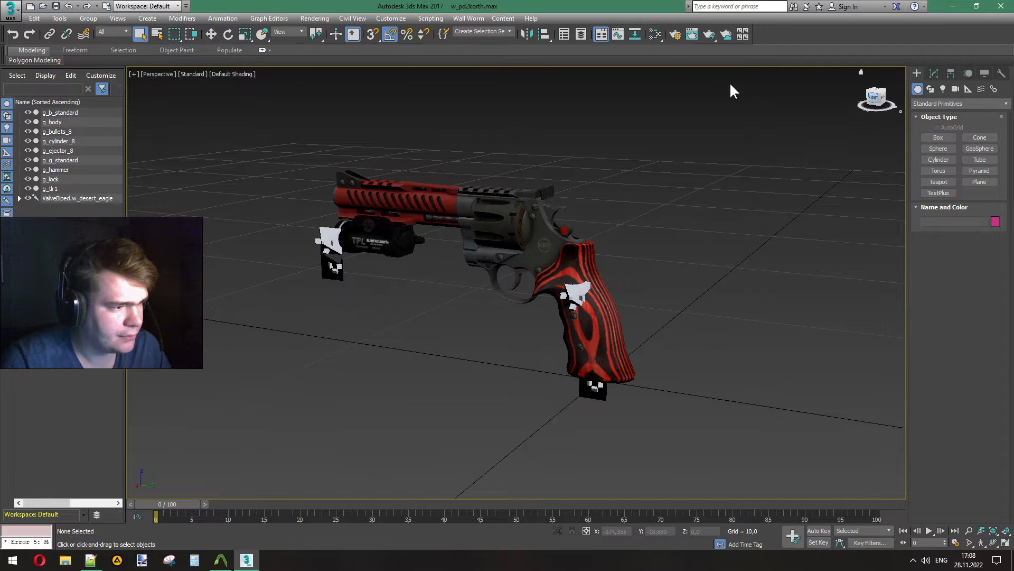
pyautogui.click(5, 7)
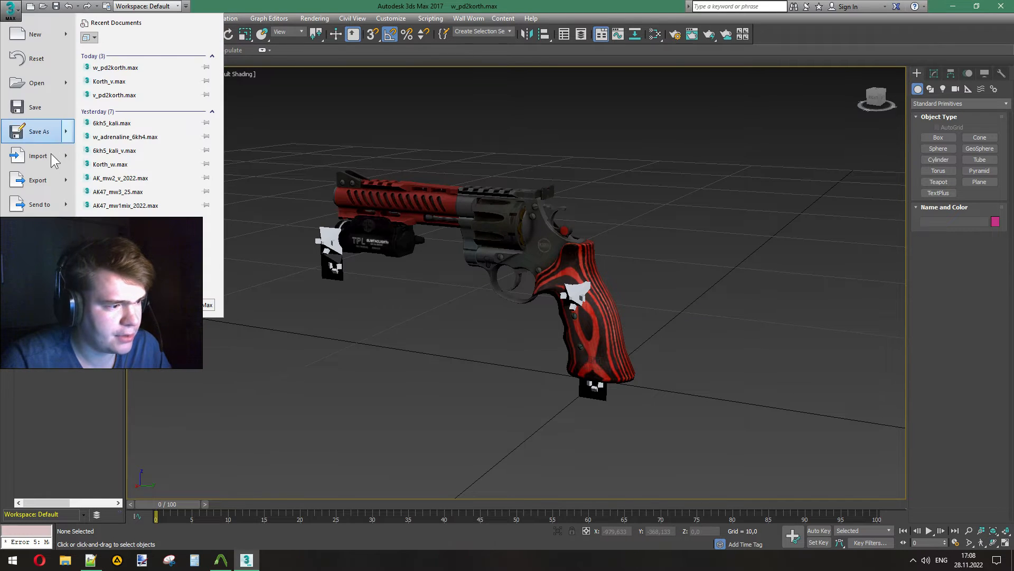
pyautogui.click(26, 180)
pyautogui.click(156, 340)
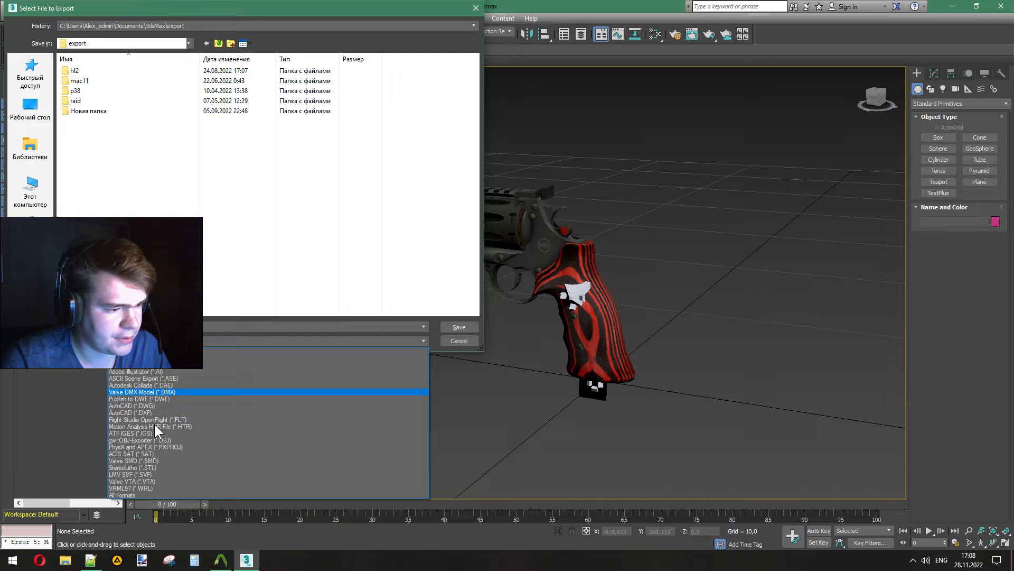
pyautogui.click(149, 455)
# Step: Give the SMD a file name beginning with w_pd2kor in the export folder and complete the export
pyautogui.click(143, 328)
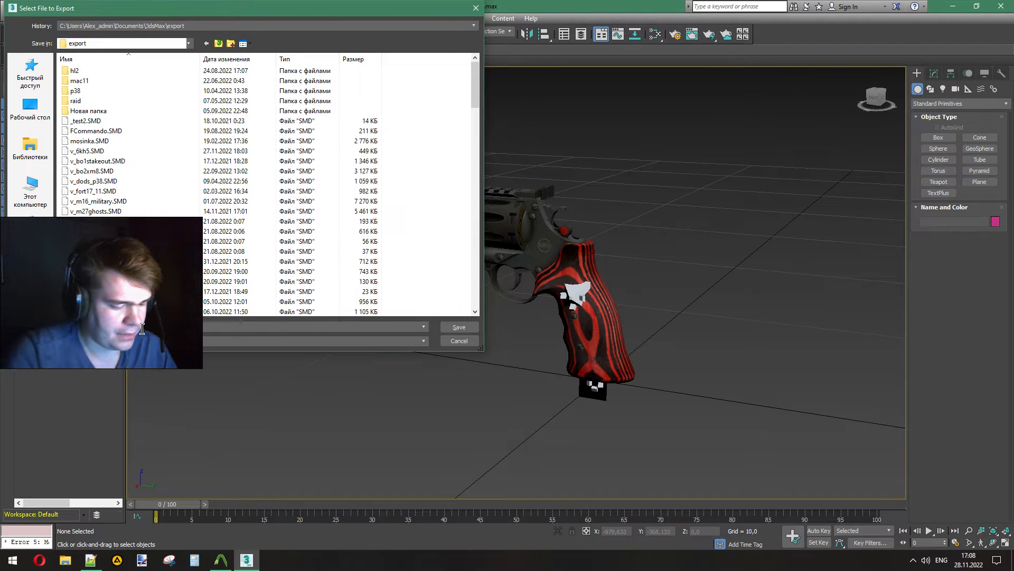
pyautogui.write('v_p')
pyautogui.press('BackSpace')
pyautogui.press('BackSpace')
pyautogui.press('BackSpace')
pyautogui.write('w_p')
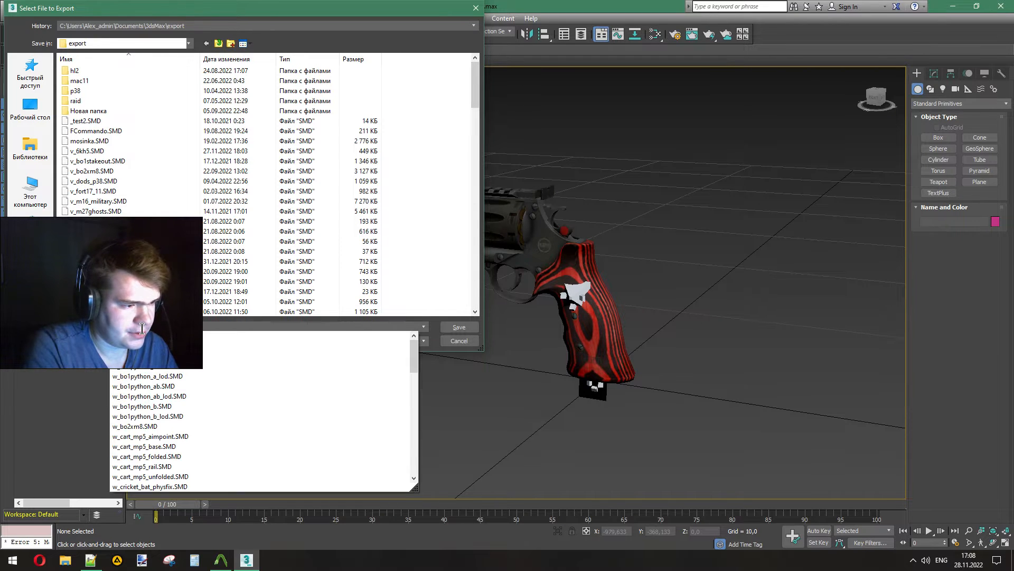
pyautogui.write('d2k')
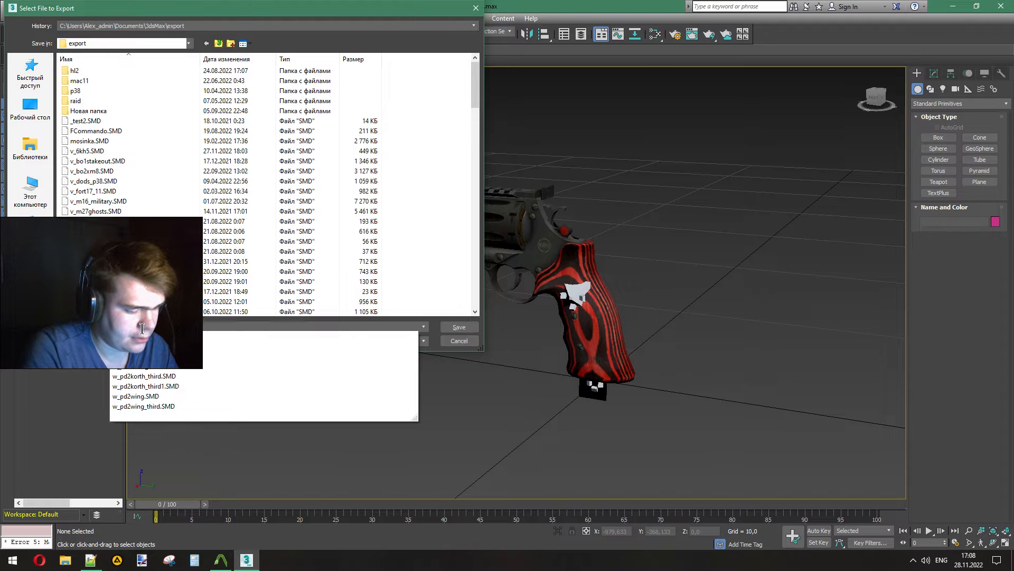
pyautogui.write('or')
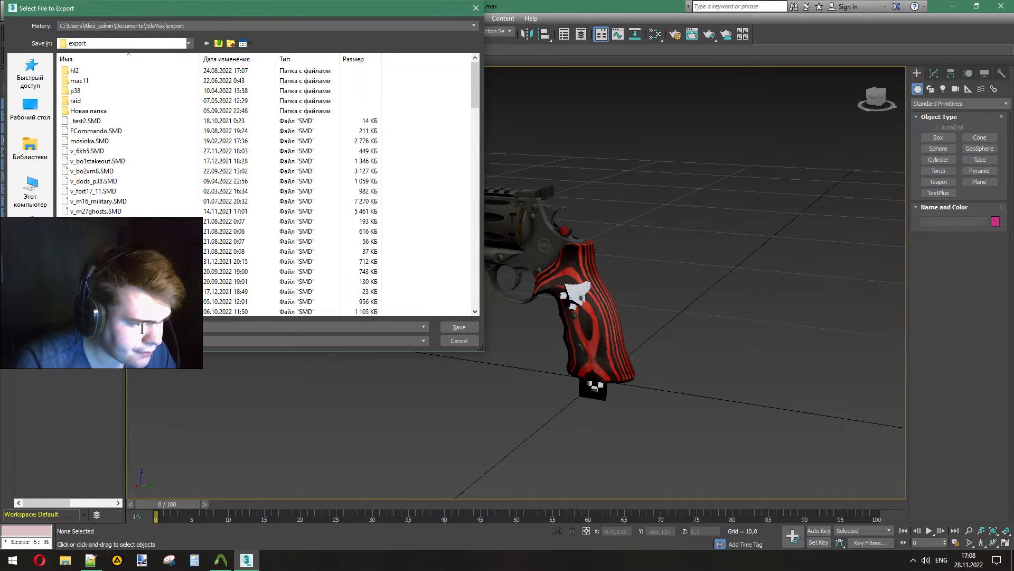
pyautogui.press('Return')
pyautogui.press('Return')
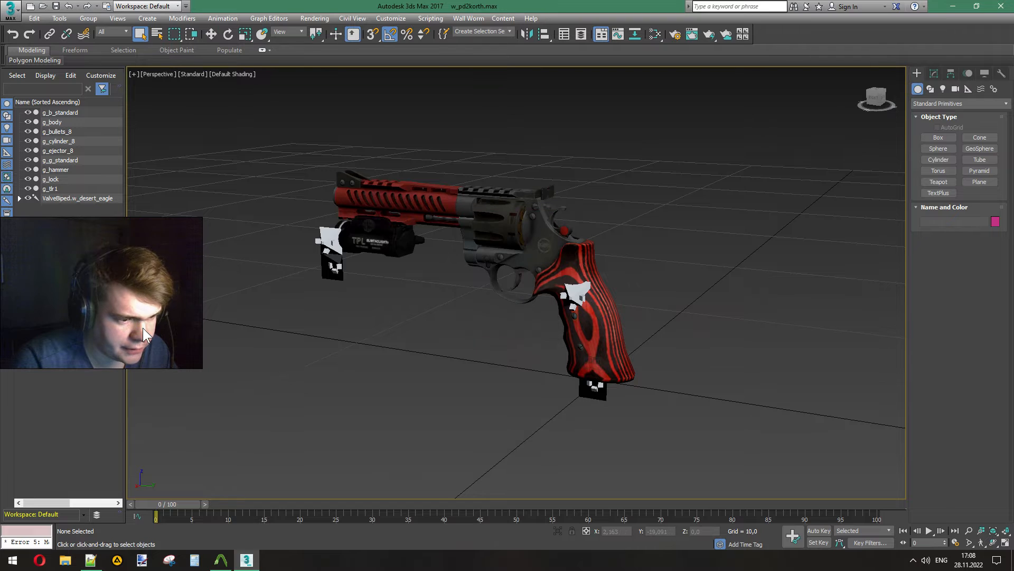
# Step: Reopen w_pd2korth.max from the recent files without saving the changes to the current scene
pyautogui.click(10, 9)
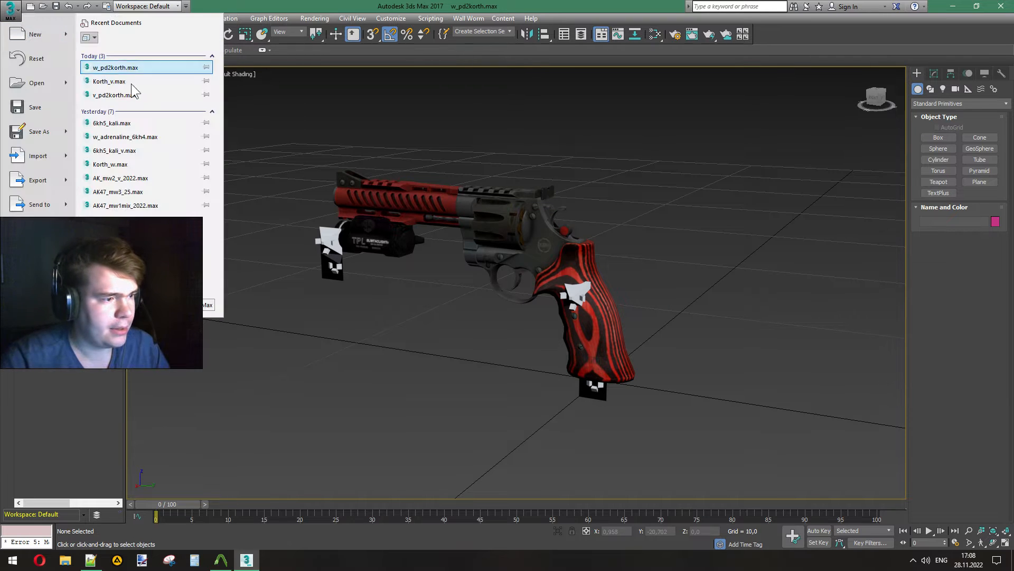
pyautogui.click(146, 71)
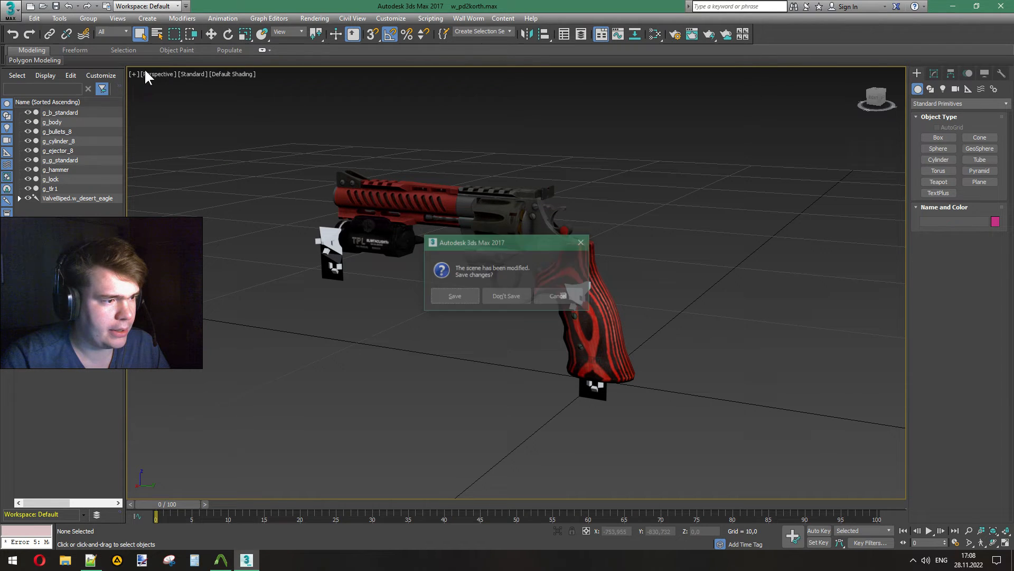
pyautogui.click(493, 296)
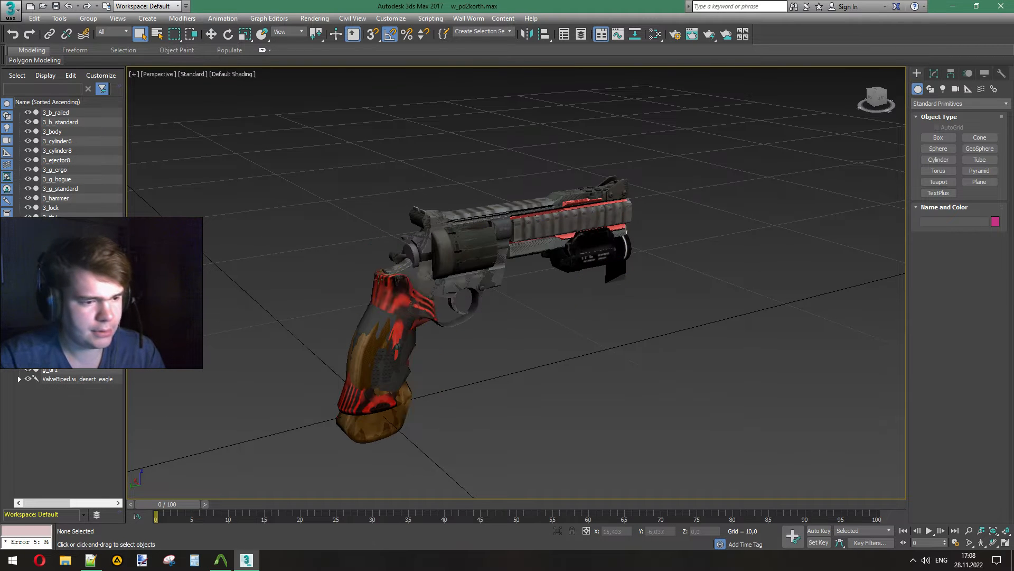
# Step: Delete all the detailed revolver parts with the g_ prefix from the scene
pyautogui.click(53, 369)
pyautogui.hotkey('ctrl', 'a')
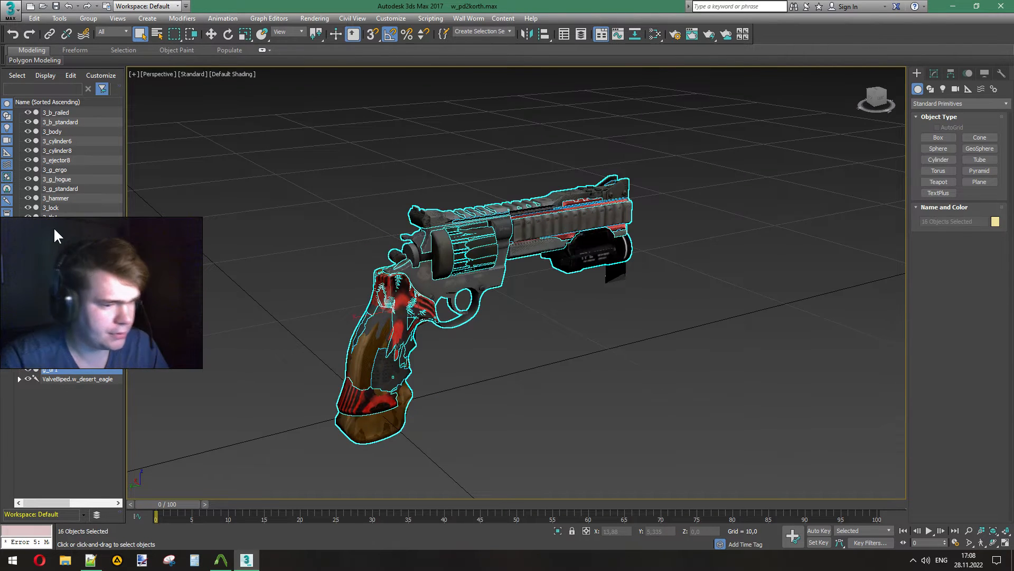
pyautogui.hotkey('ctrl', 'd')
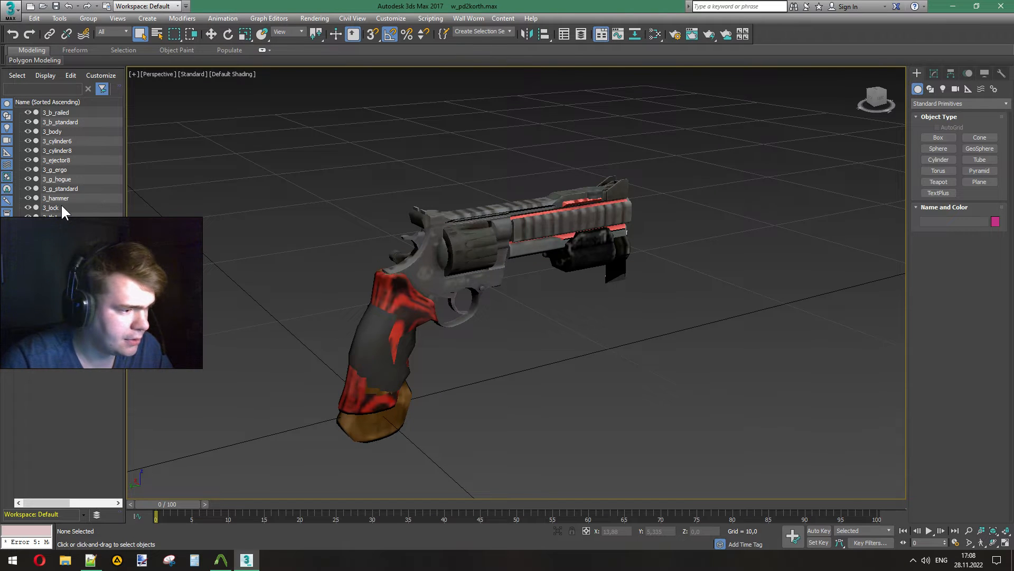
# Step: Delete the low-poly parts 3_b_railed, 3_cylinder6, 3_g_ergo and 3_g_hogue
pyautogui.click(67, 112)
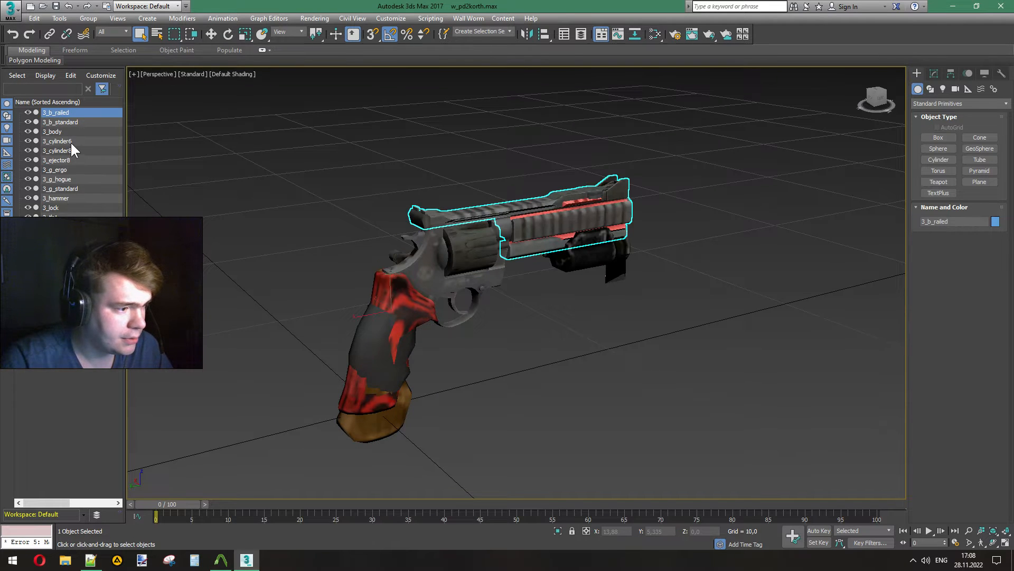
pyautogui.keyDown('ctrl'); pyautogui.click(71, 141); pyautogui.keyUp('ctrl')
pyautogui.keyDown('ctrl'); pyautogui.click(71, 169); pyautogui.keyUp('ctrl')
pyautogui.keyDown('ctrl'); pyautogui.click(69, 179); pyautogui.keyUp('ctrl')
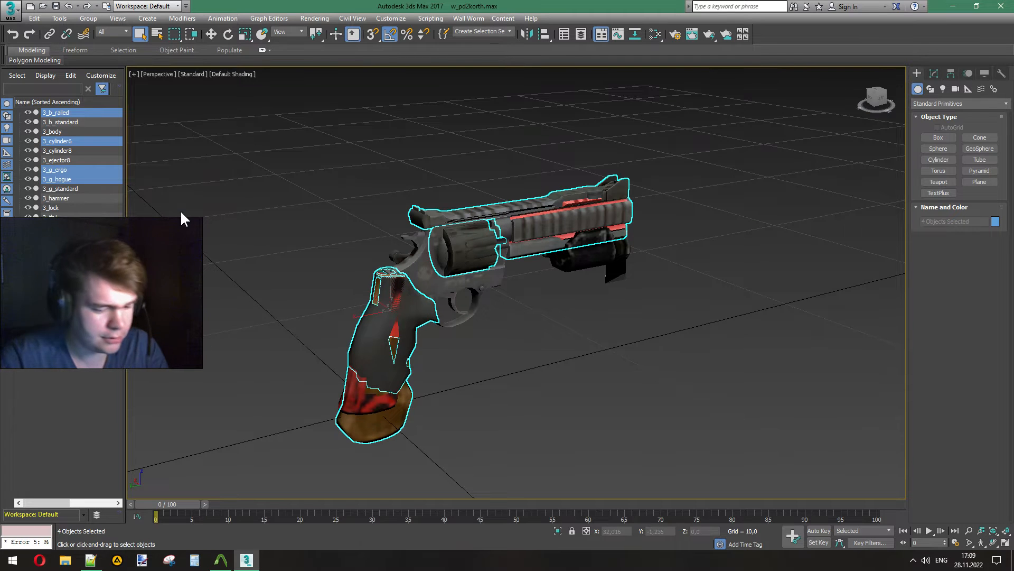
pyautogui.press('Delete')
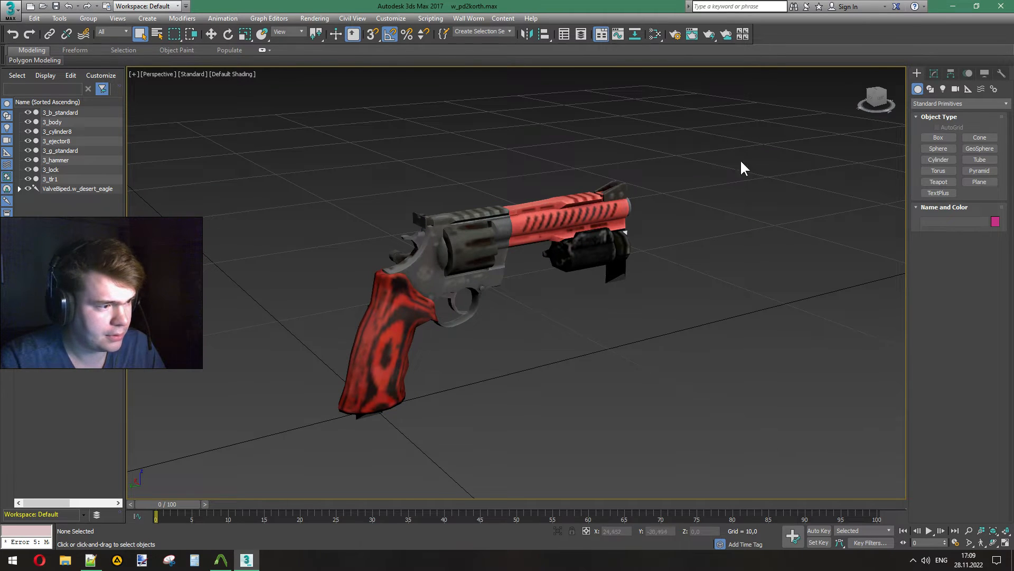
# Step: Export the remaining low-poly revolver to the export folder as w_pd2korth_video2.SMD
pyautogui.moveTo(875, 98); pyautogui.dragTo(937, 99)
pyautogui.click(9, 10)
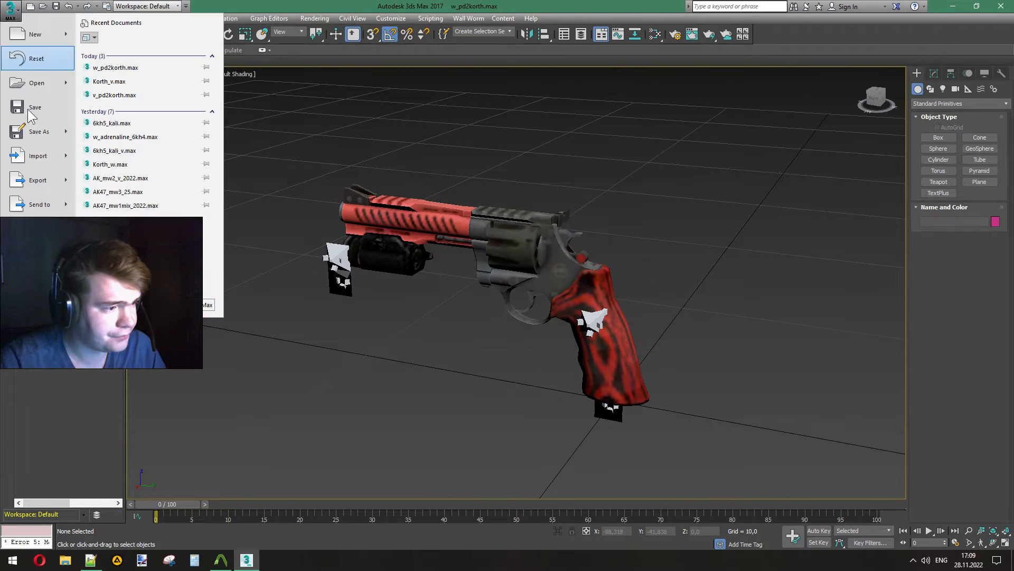
pyautogui.click(27, 130)
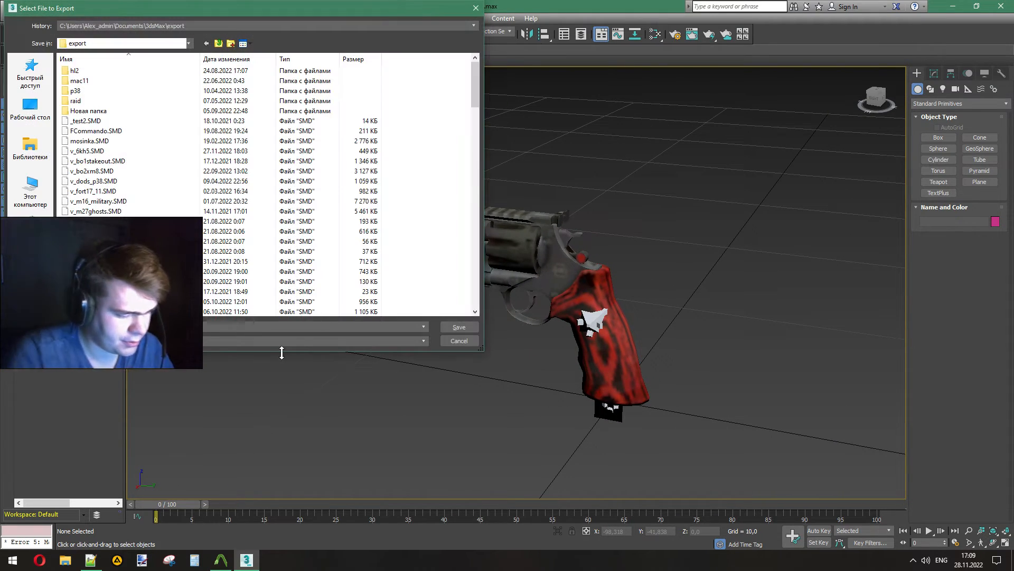
pyautogui.write('w_pd2k')
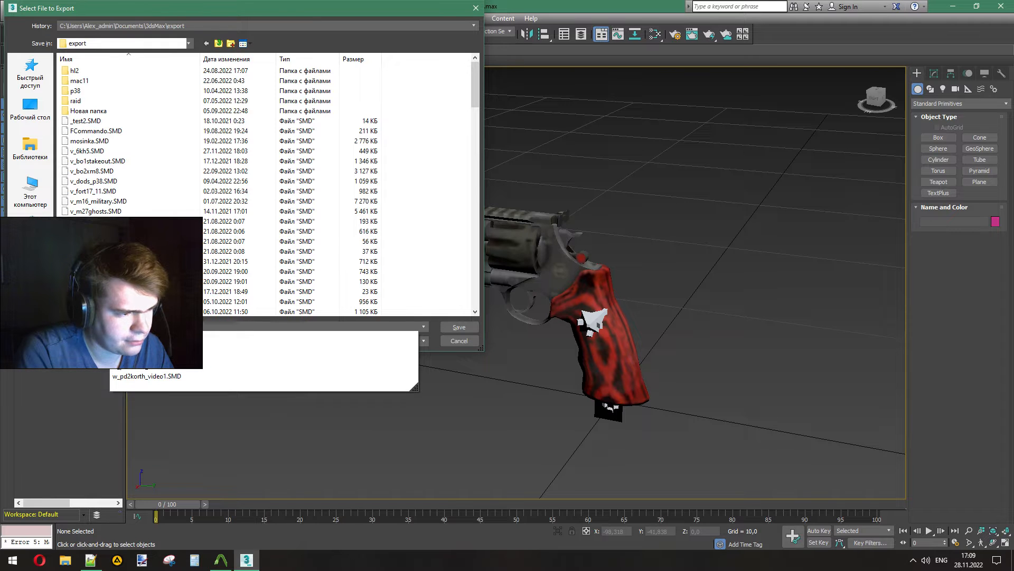
pyautogui.moveTo(282, 391); pyautogui.dragTo(282, 353)
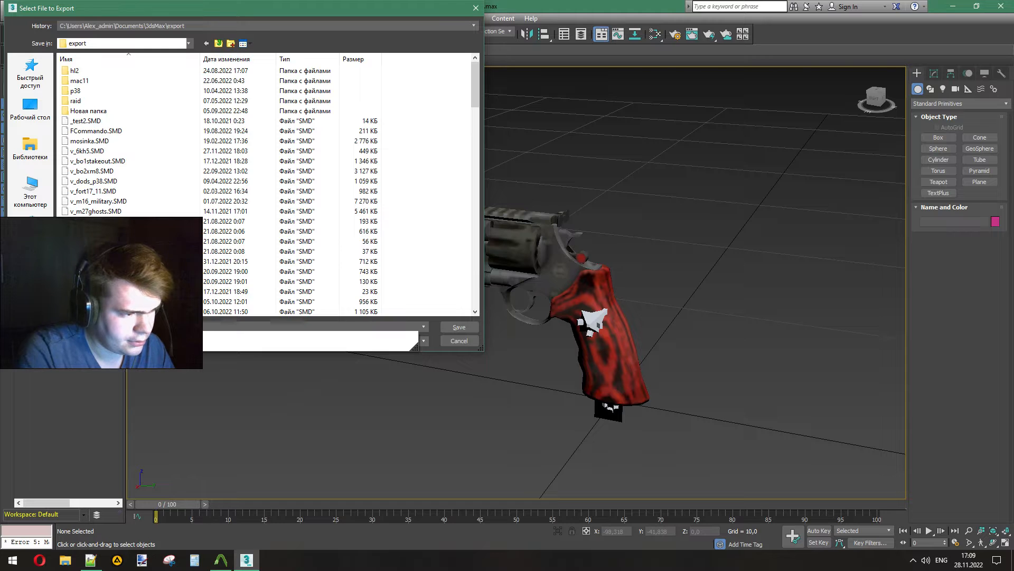
pyautogui.write('_')
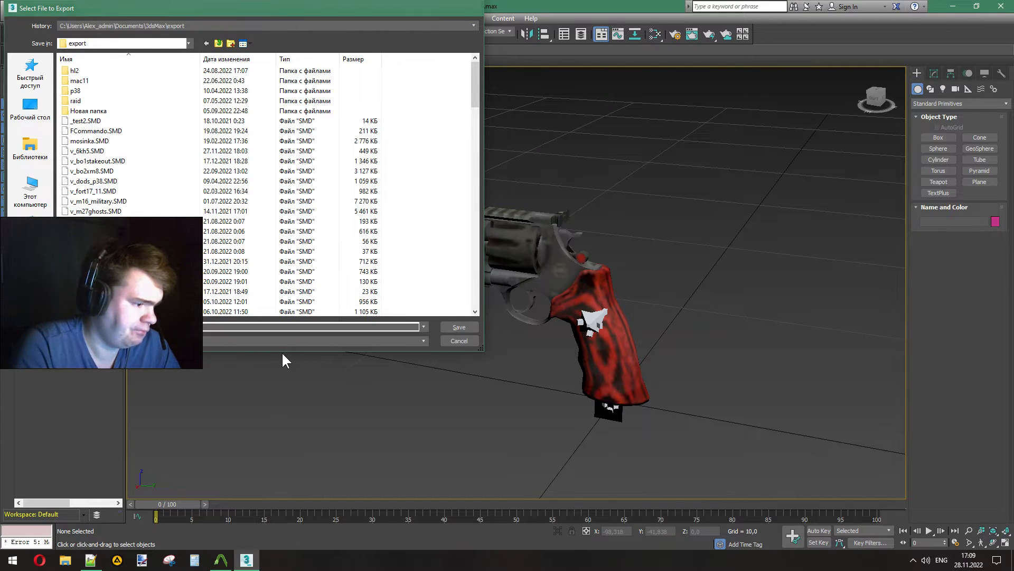
pyautogui.press('Return')
pyautogui.press('Return')
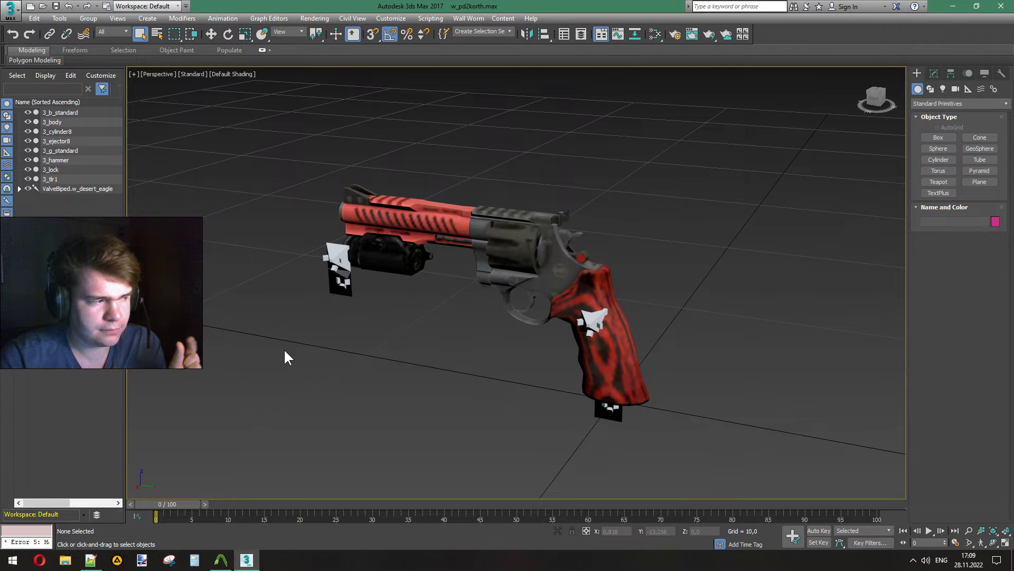
# Step: Switch to Notepad++ and make the LOD's replacemodel line swap w_pd2korth_video1.smd for w_pd2korth_video2.smd
pyautogui.click(256, 559)
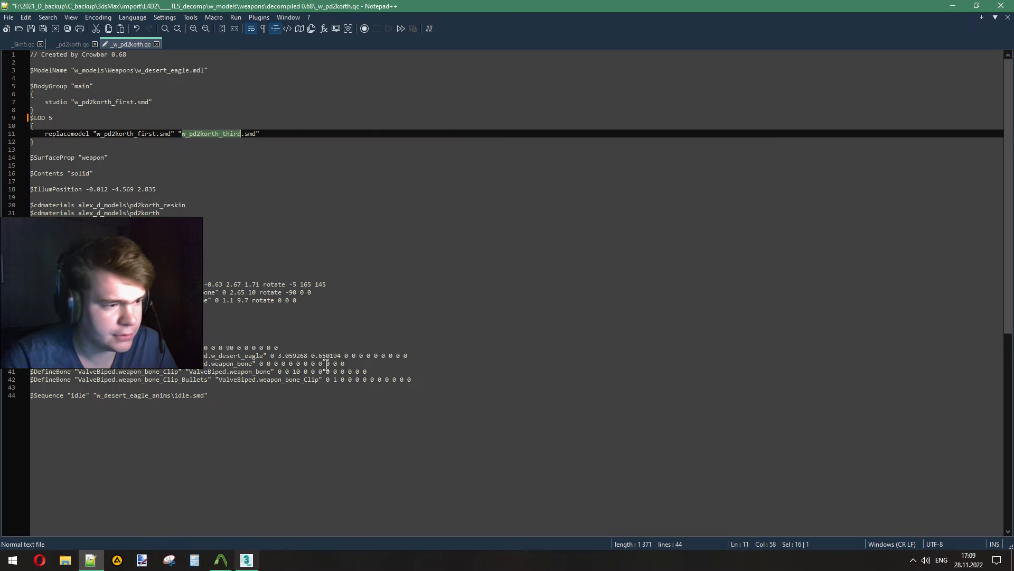
pyautogui.moveTo(140, 129); pyautogui.dragTo(150, 132)
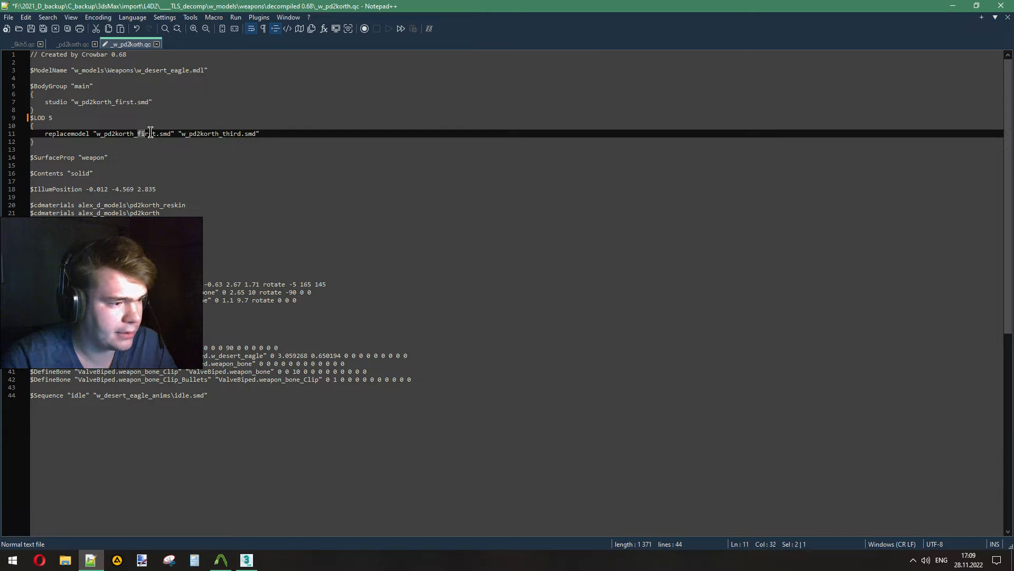
pyautogui.write('video1')
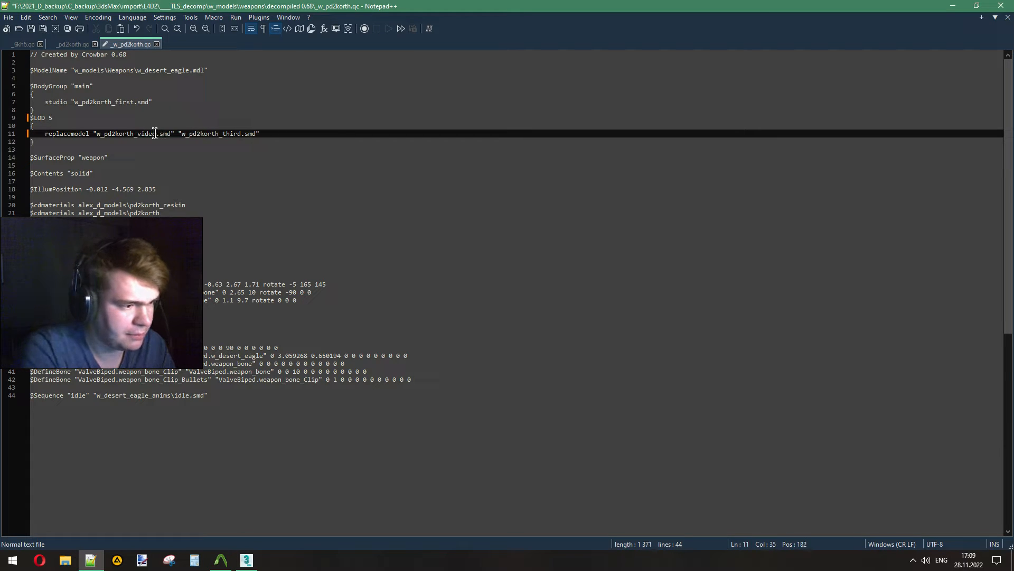
pyautogui.moveTo(228, 133); pyautogui.dragTo(245, 133)
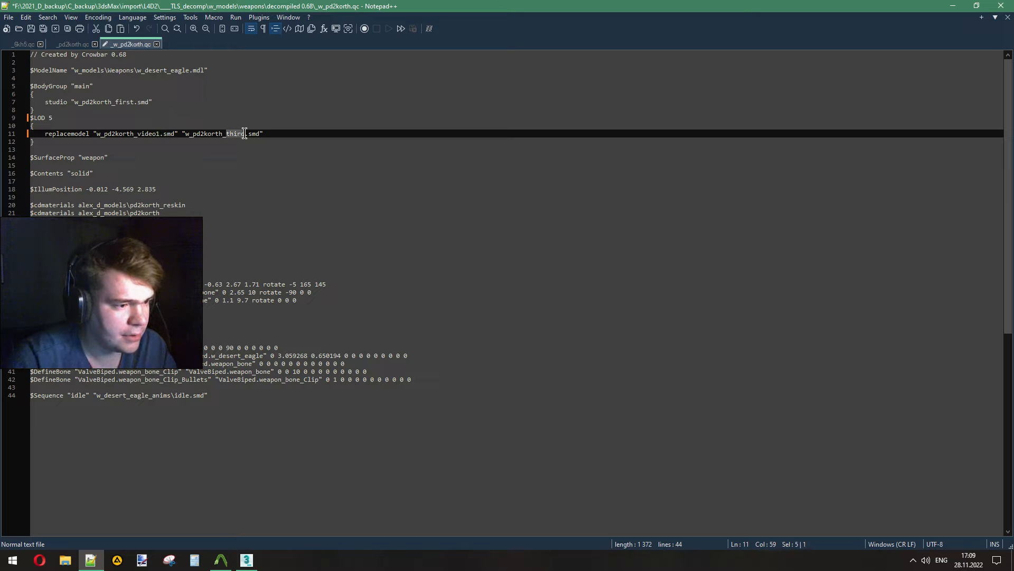
pyautogui.write('video2')
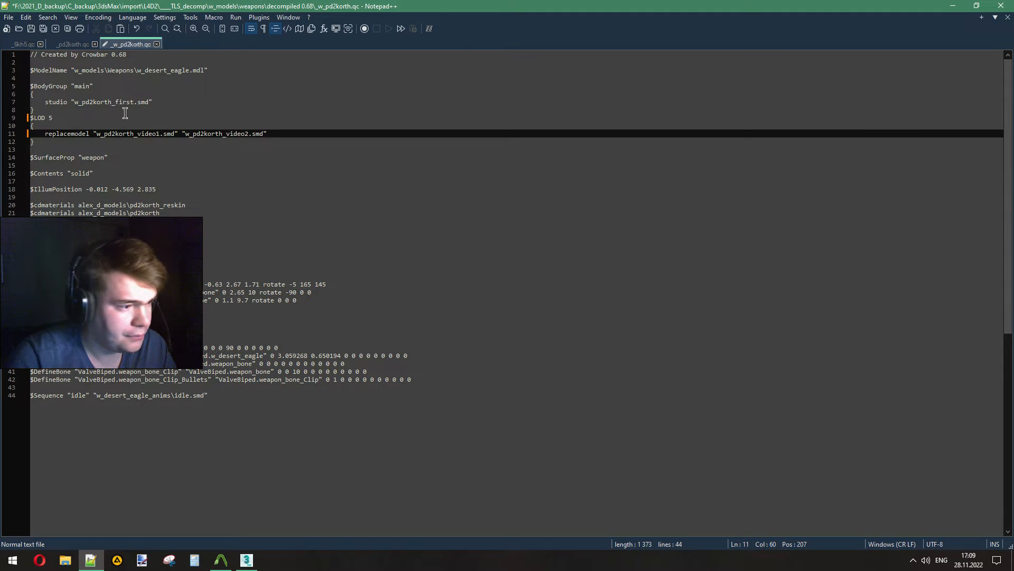
# Step: Change the studio model in the main body group to w_pd2korth_video1.smd and check it against the replacemodel names
pyautogui.moveTo(115, 102); pyautogui.dragTo(131, 101)
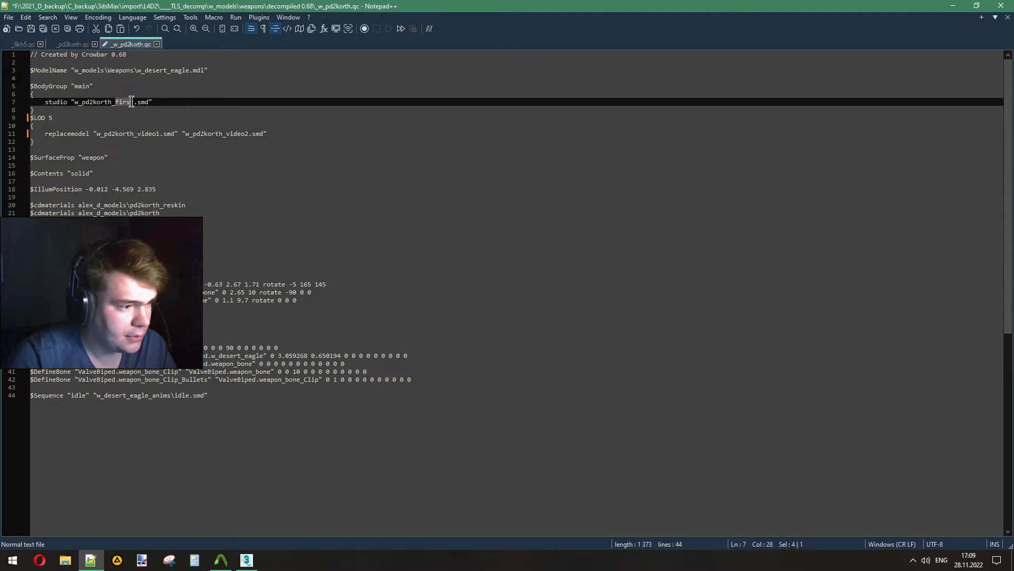
pyautogui.write('vi')
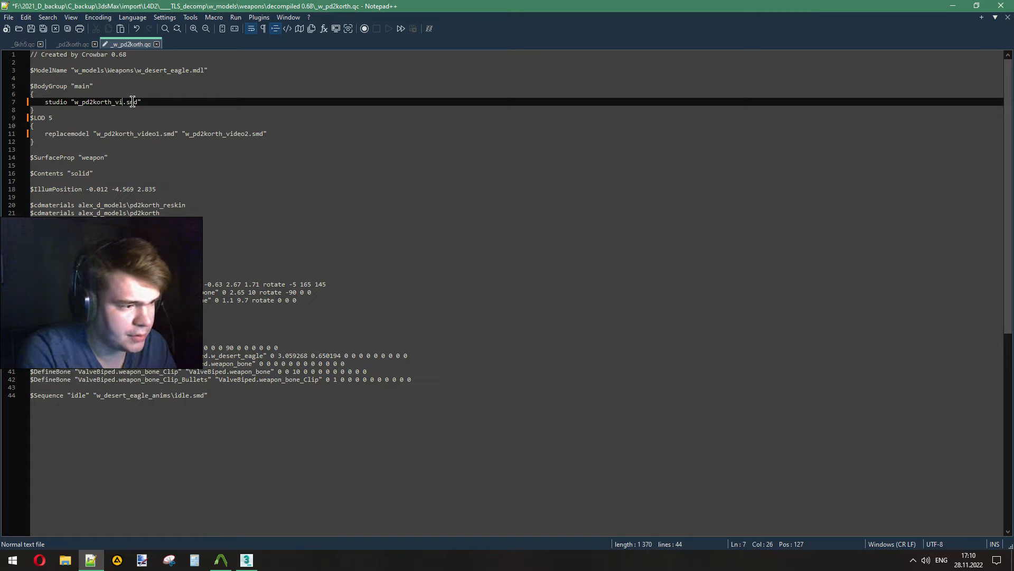
pyautogui.write('deo1')
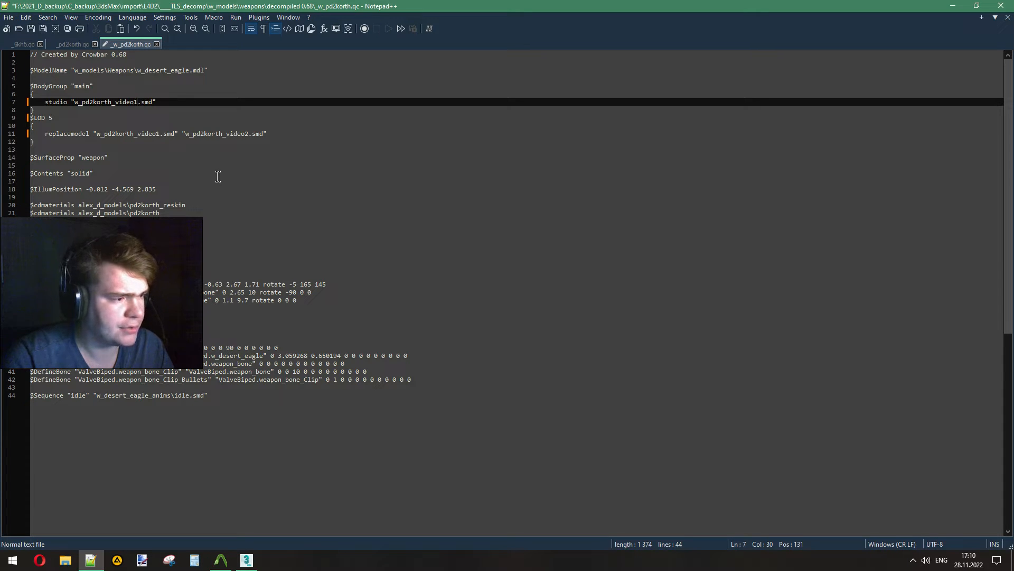
pyautogui.click(218, 177)
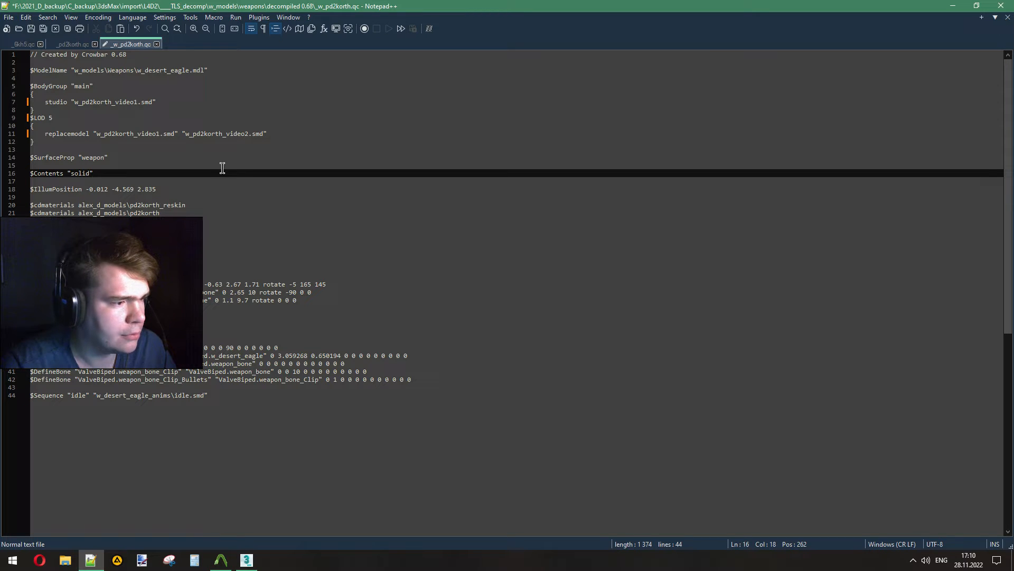
pyautogui.doubleClick(102, 102)
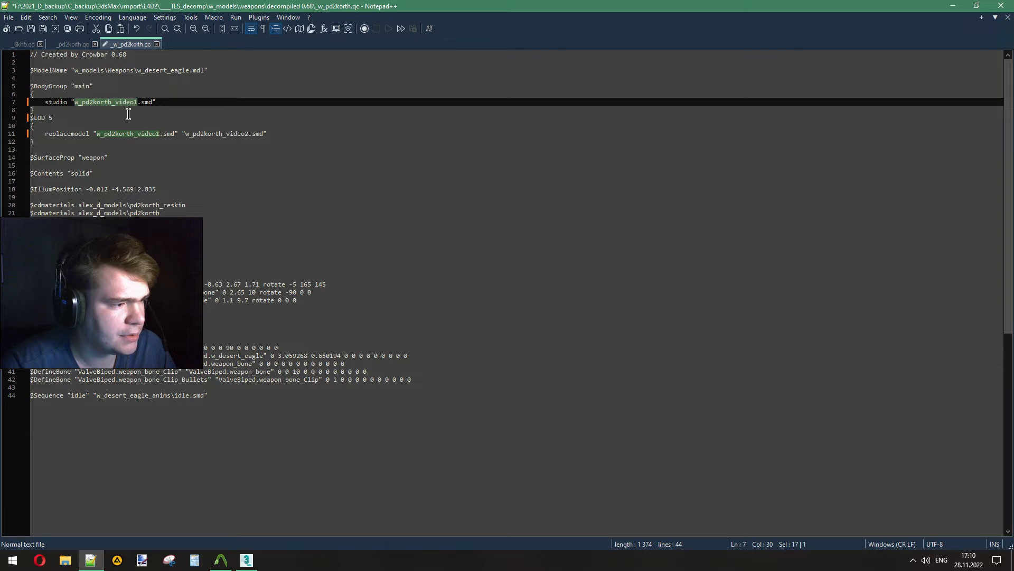
pyautogui.click(53, 117)
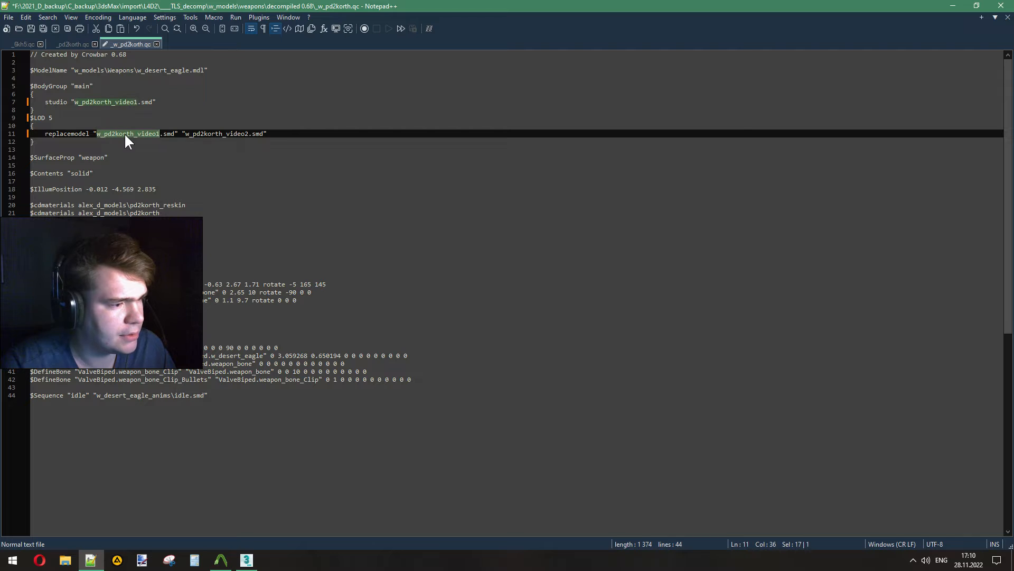
pyautogui.doubleClick(232, 135)
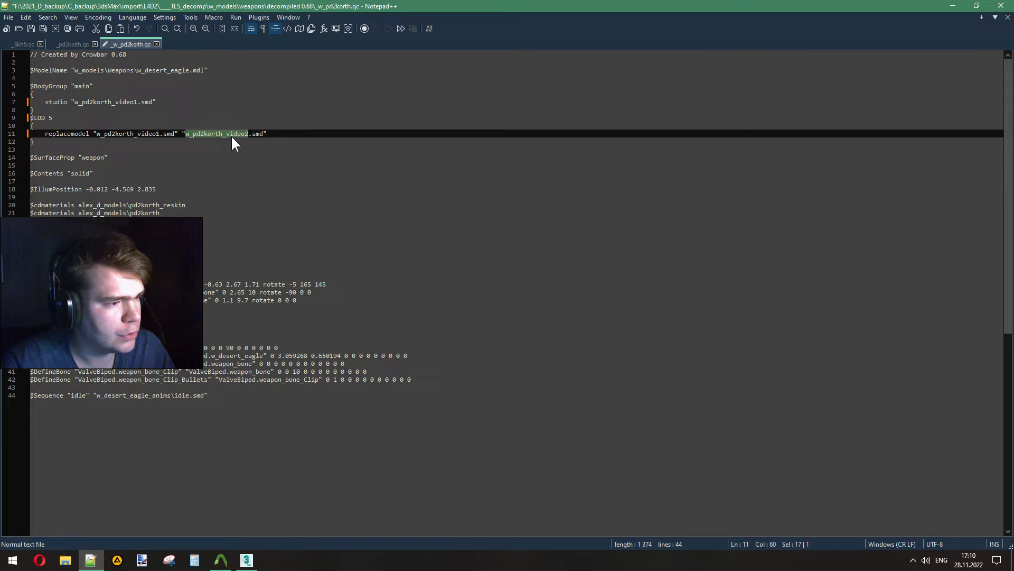
# Step: Save the QC file, switch to Crowbar and try to compile _w_pd2korth.qc
pyautogui.hotkey('ctrl', 's')
pyautogui.click(221, 560)
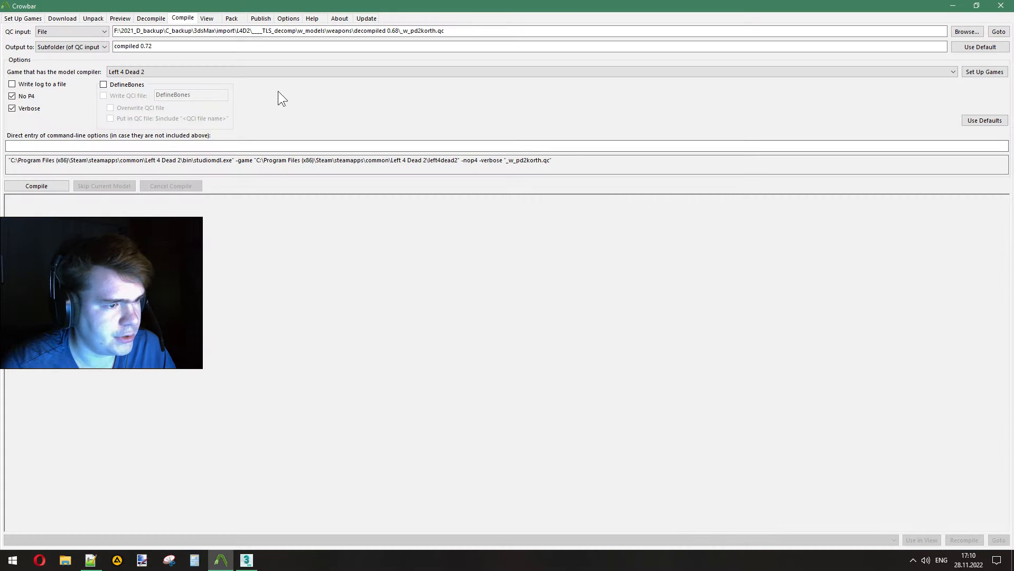
pyautogui.click(45, 186)
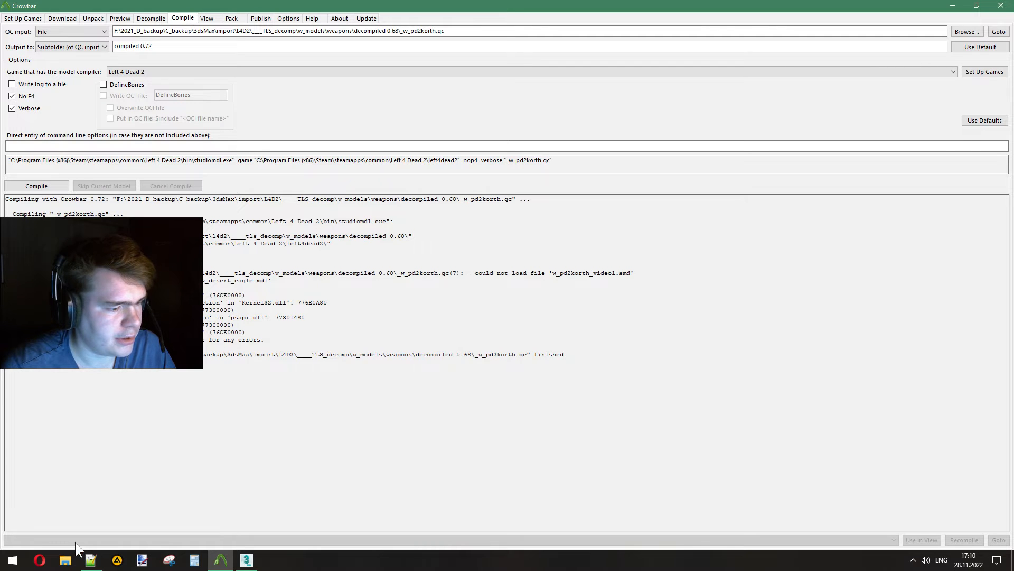
# Step: Open the 3dsMax export folder in Documents and select w_pd2korth_video1.SMD and w_pd2korth_video2.SMD
pyautogui.click(69, 563)
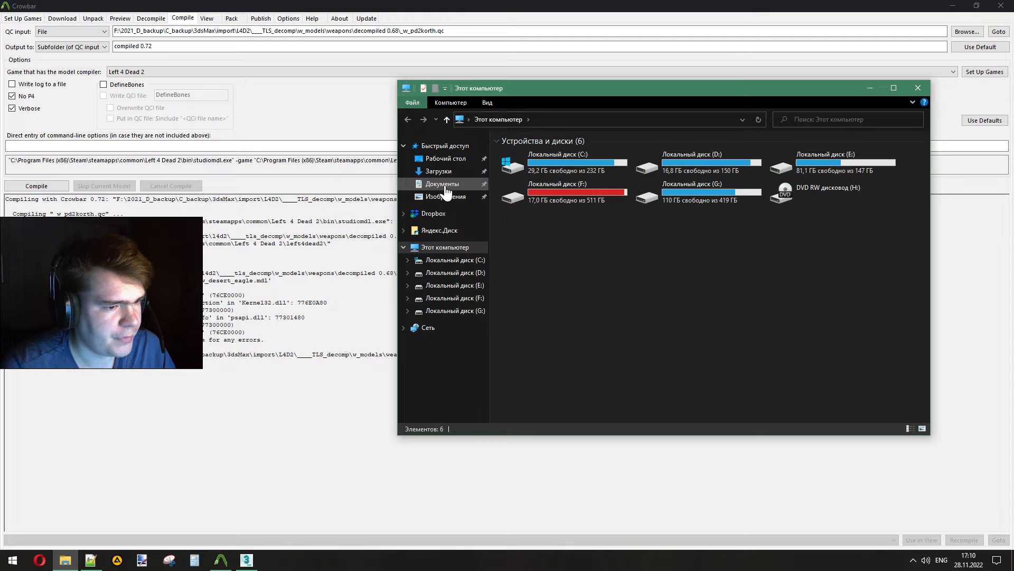
pyautogui.click(438, 184)
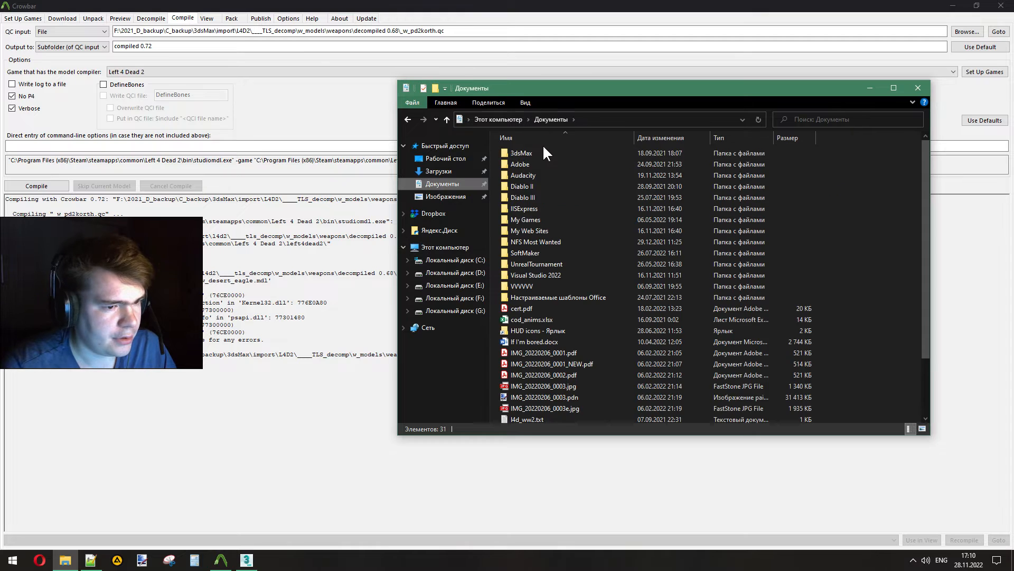
pyautogui.doubleClick(541, 150)
pyautogui.doubleClick(523, 186)
pyautogui.scroll(-20, 522, 185)
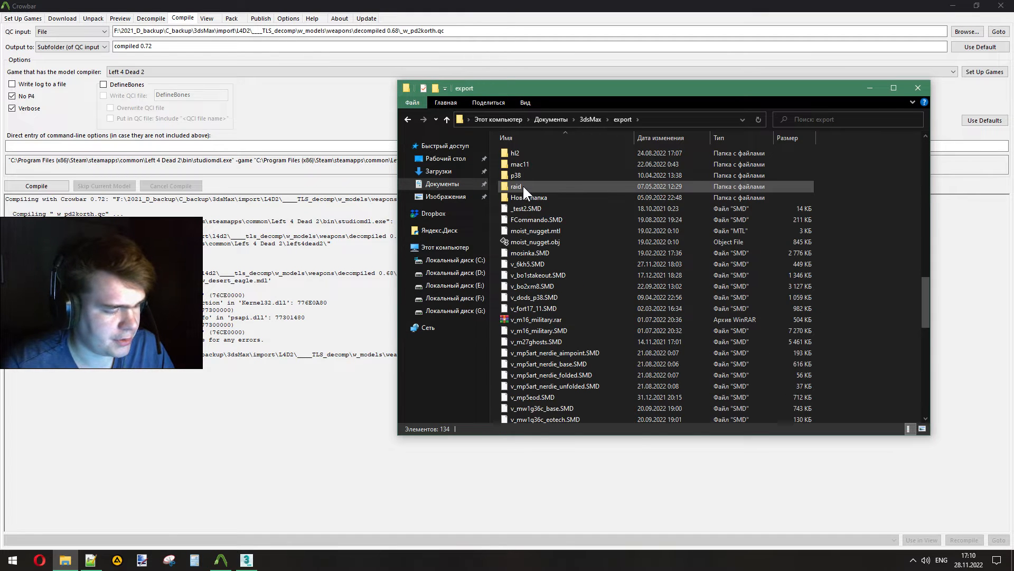
pyautogui.scroll(-10, 602, 285)
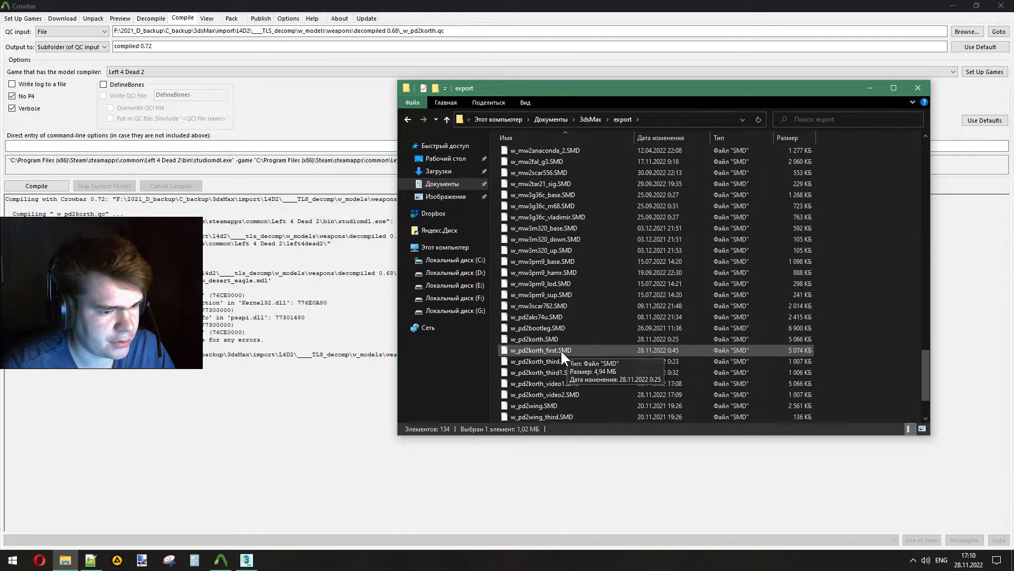
pyautogui.click(568, 381)
pyautogui.keyDown('shift'); pyautogui.click(563, 392); pyautogui.keyUp('shift')
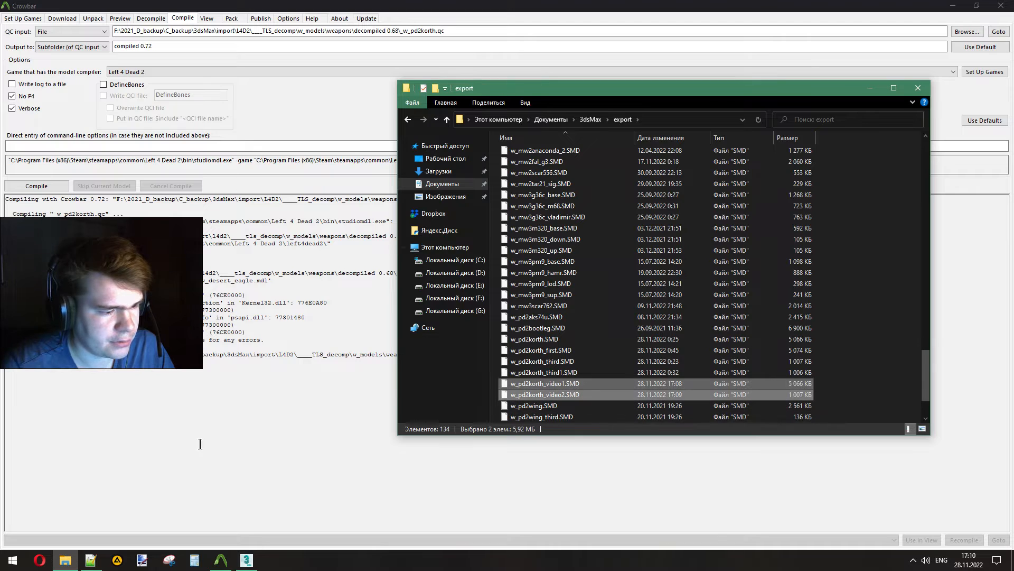
# Step: Return to Notepad++ and open the folder containing _w_pd2korth.qc in Explorer
pyautogui.click(91, 560)
pyautogui.rightClick(128, 43)
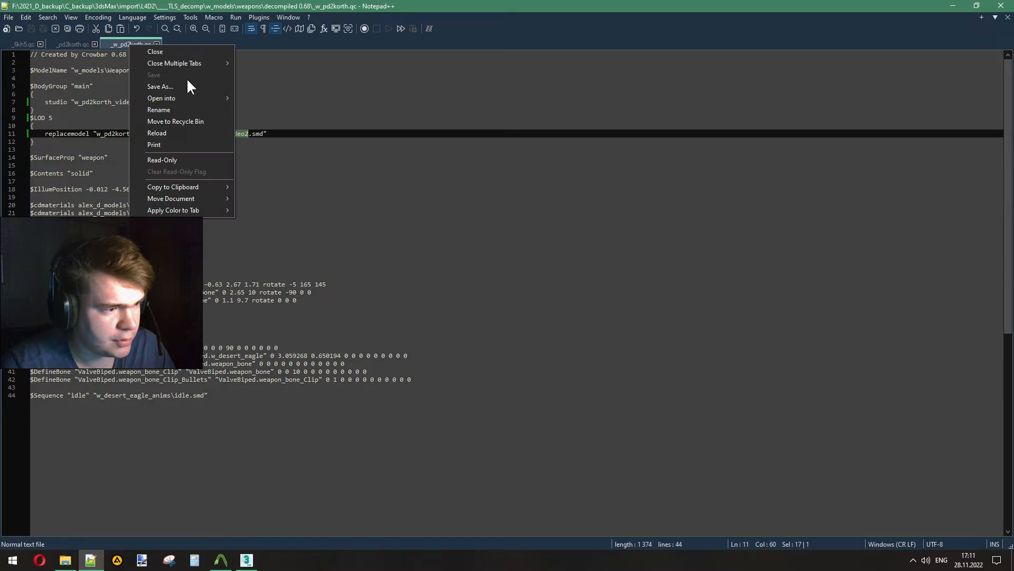
pyautogui.moveTo(192, 97)
pyautogui.click(252, 97)
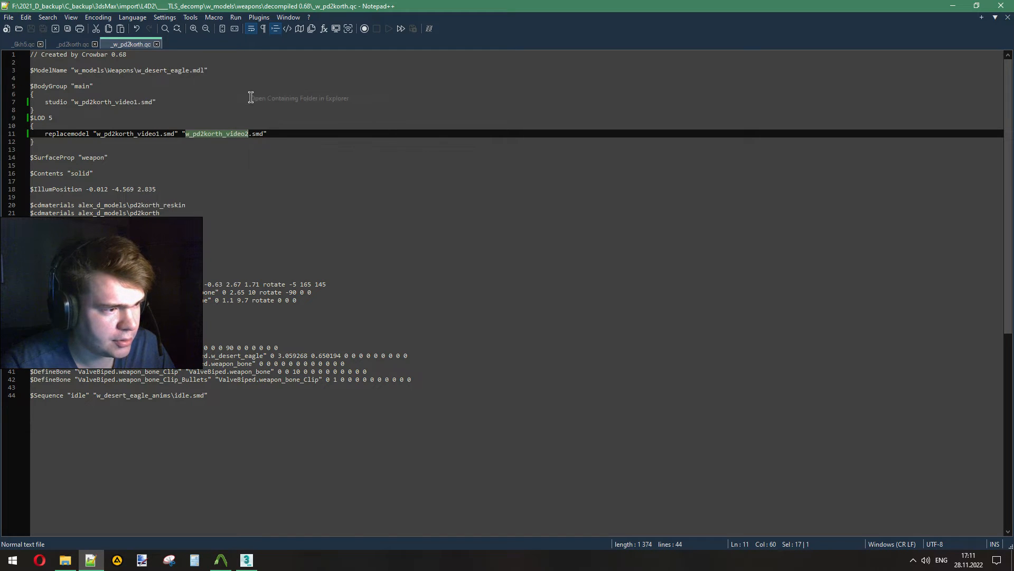
# Step: Copy w_pd2korth_video1.SMD and w_pd2korth_video2.SMD from the export folder into the decompiled 0.68 folder
pyautogui.moveTo(66, 559)
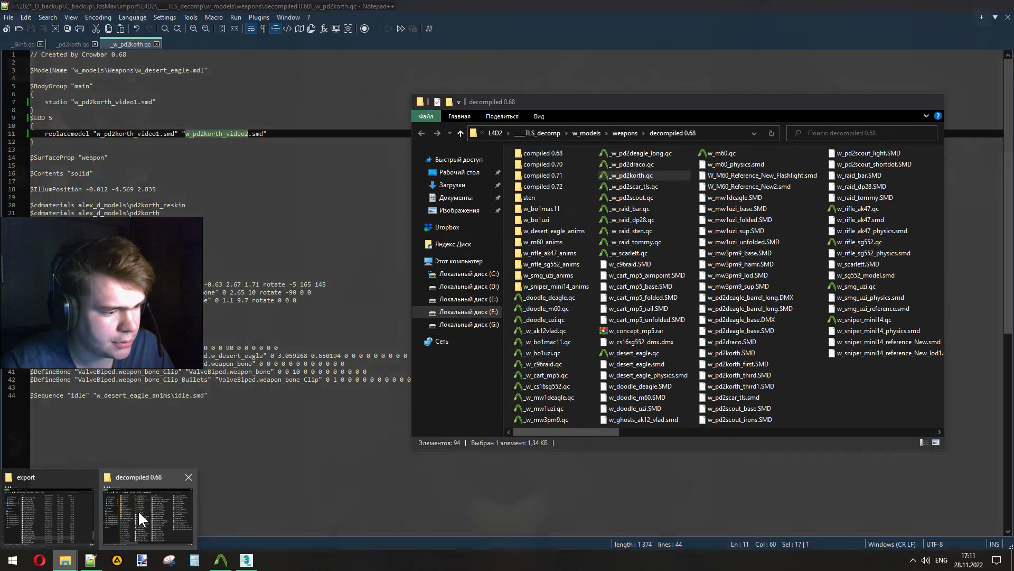
pyautogui.click(48, 513)
pyautogui.moveTo(584, 91); pyautogui.dragTo(232, 95)
pyautogui.moveTo(182, 385); pyautogui.dragTo(897, 402)
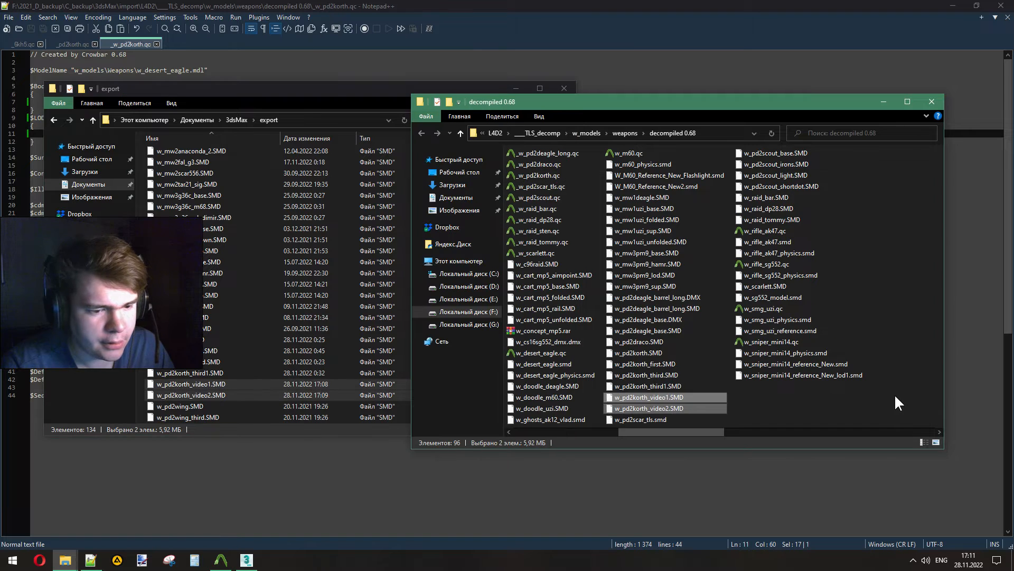
# Step: Switch to Crowbar and compile _w_pd2korth.qc again
pyautogui.click(220, 559)
pyautogui.click(35, 186)
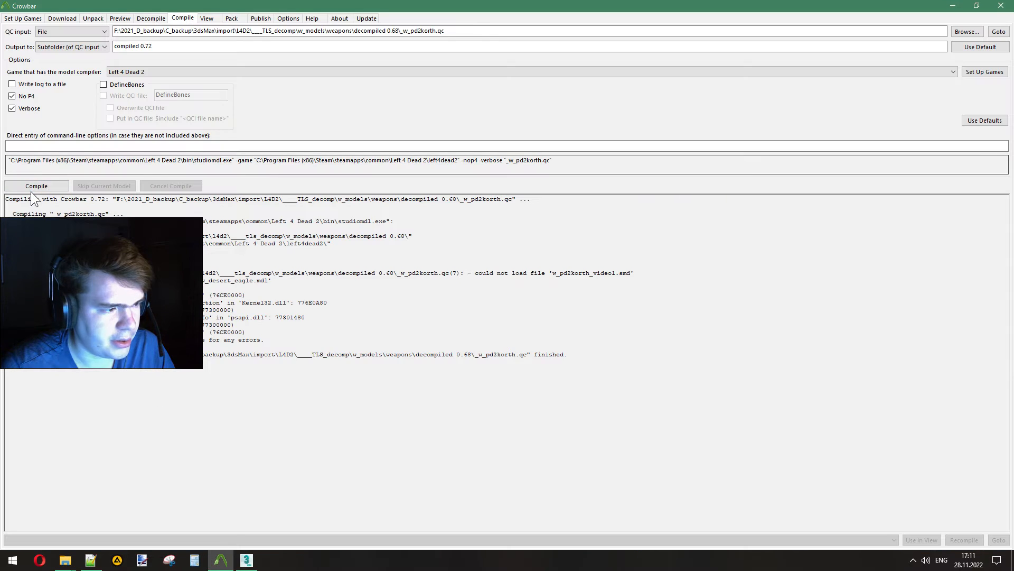
pyautogui.click(31, 185)
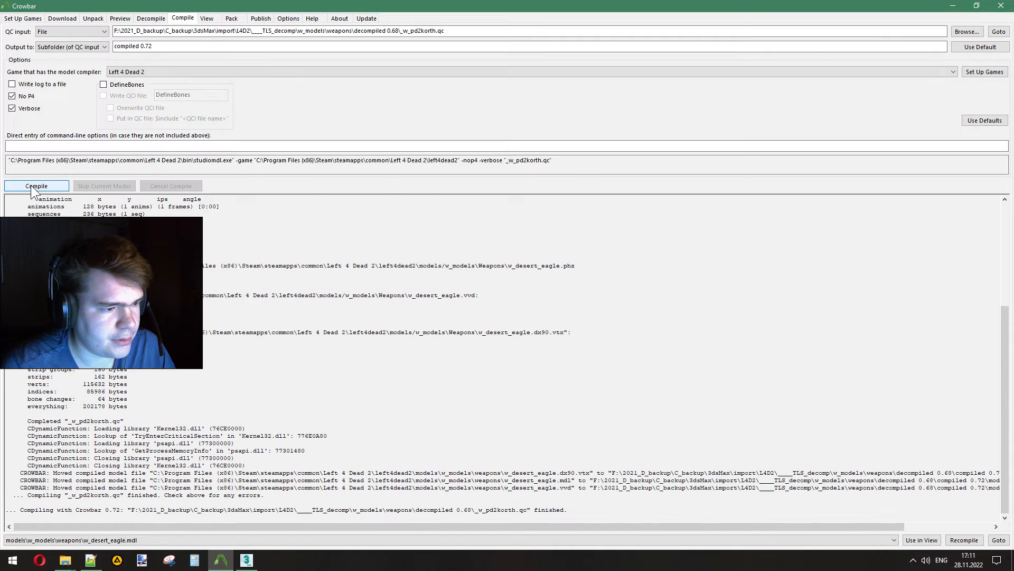
# Step: Send the compiled w_desert_eagle.mdl to Crowbar's viewing page and view it as a replacement
pyautogui.click(922, 539)
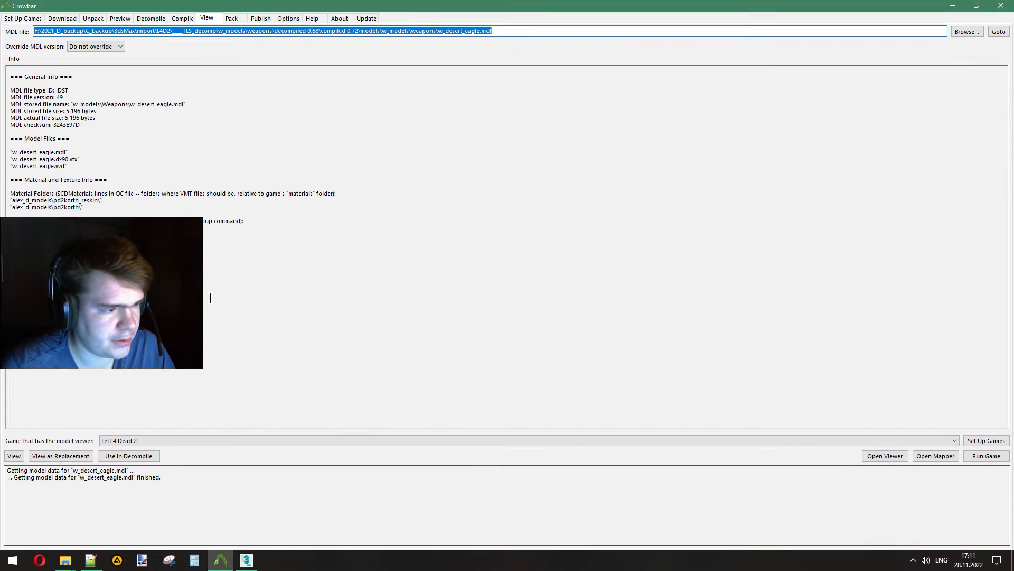
pyautogui.click(46, 253)
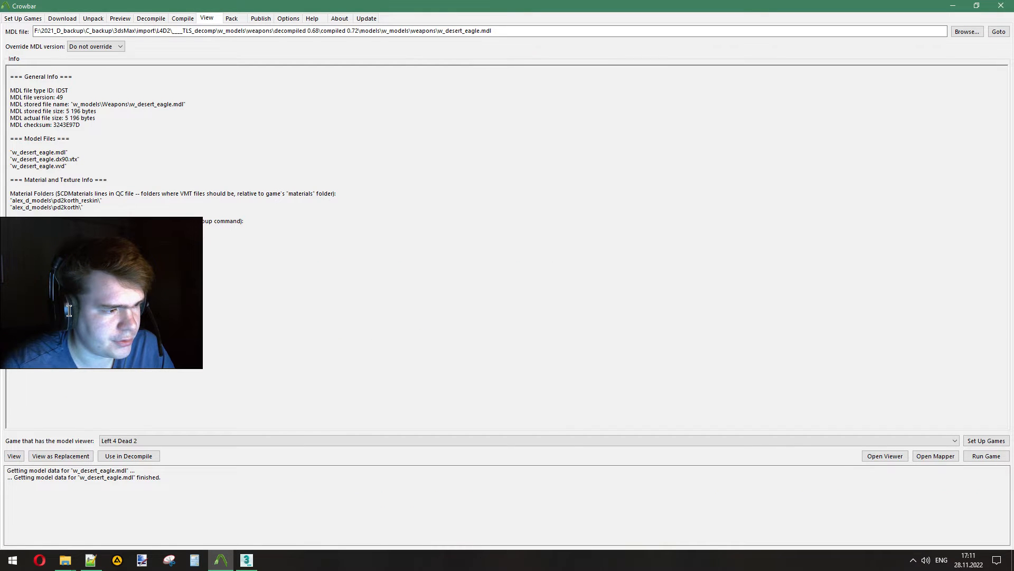
pyautogui.click(75, 455)
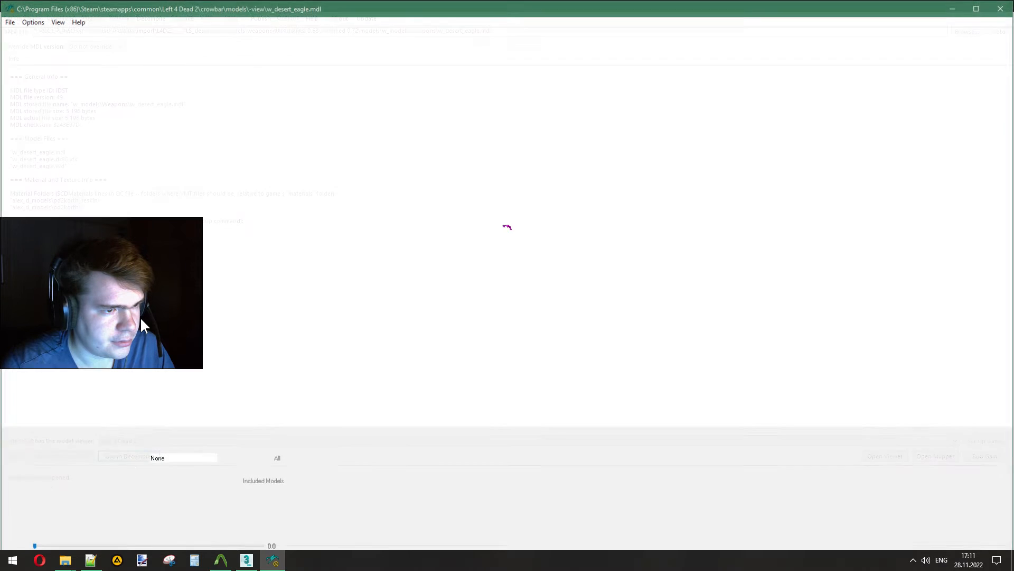
# Step: Set the model viewer's background color to red 64, green 128, blue 96 and maximize the viewer window
pyautogui.click(32, 22)
pyautogui.click(38, 35)
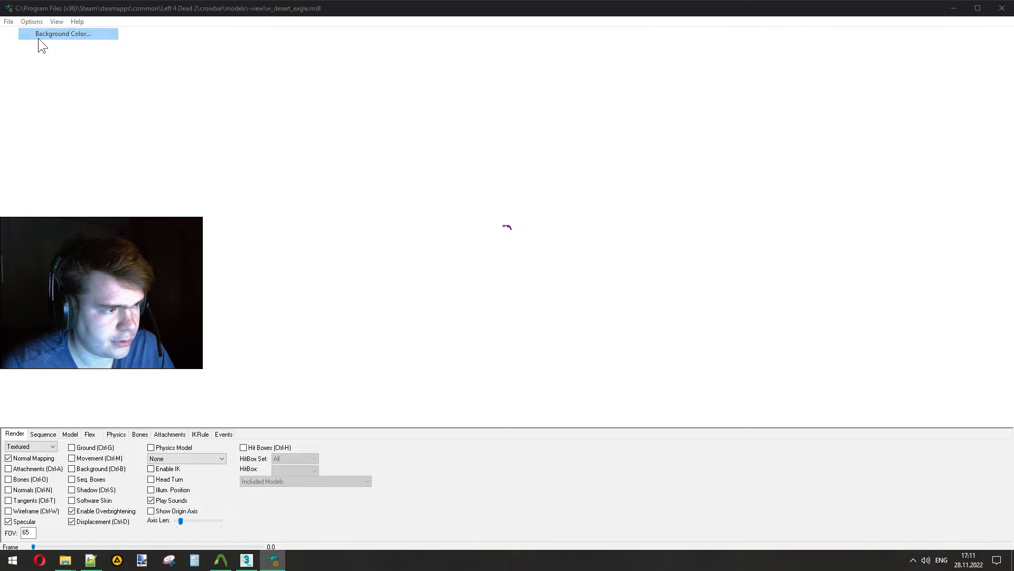
pyautogui.click(68, 117)
pyautogui.doubleClick(238, 177)
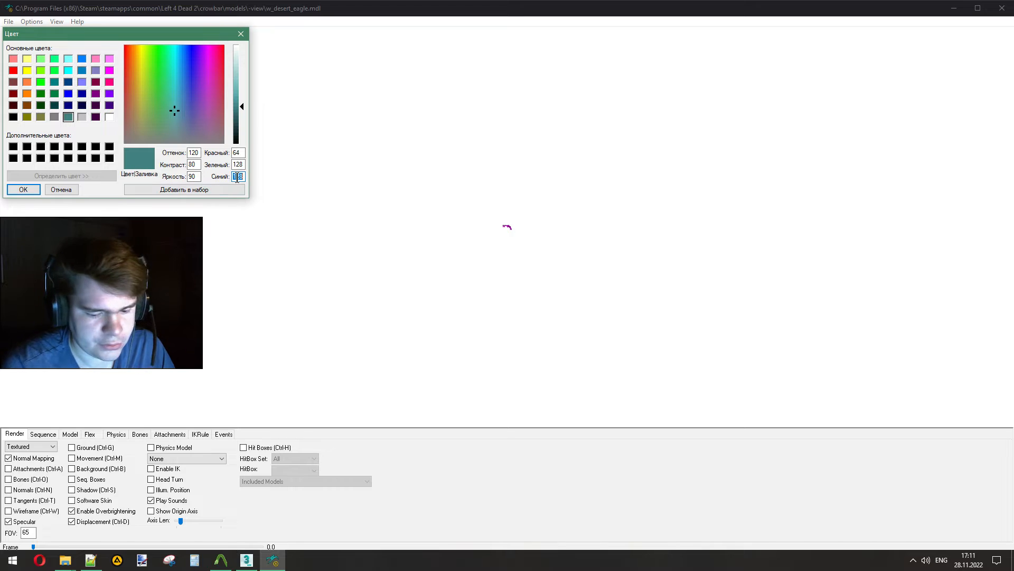
pyautogui.write('96')
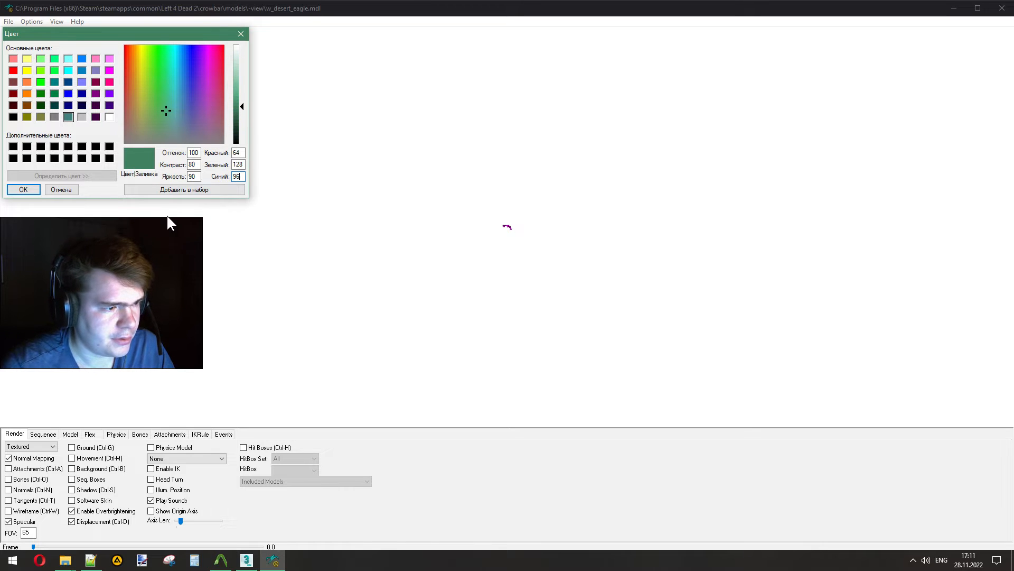
pyautogui.click(23, 189)
pyautogui.doubleClick(34, 8)
# Step: Center the view on the revolver and examine the compiled model up close
pyautogui.click(31, 17)
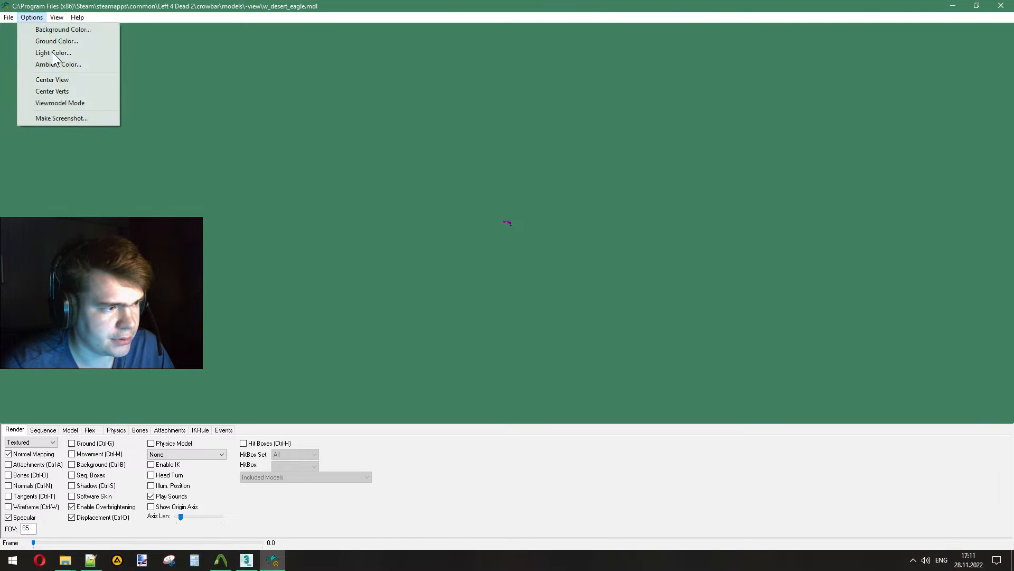
pyautogui.click(52, 79)
pyautogui.moveTo(512, 261); pyautogui.dragTo(456, 264)
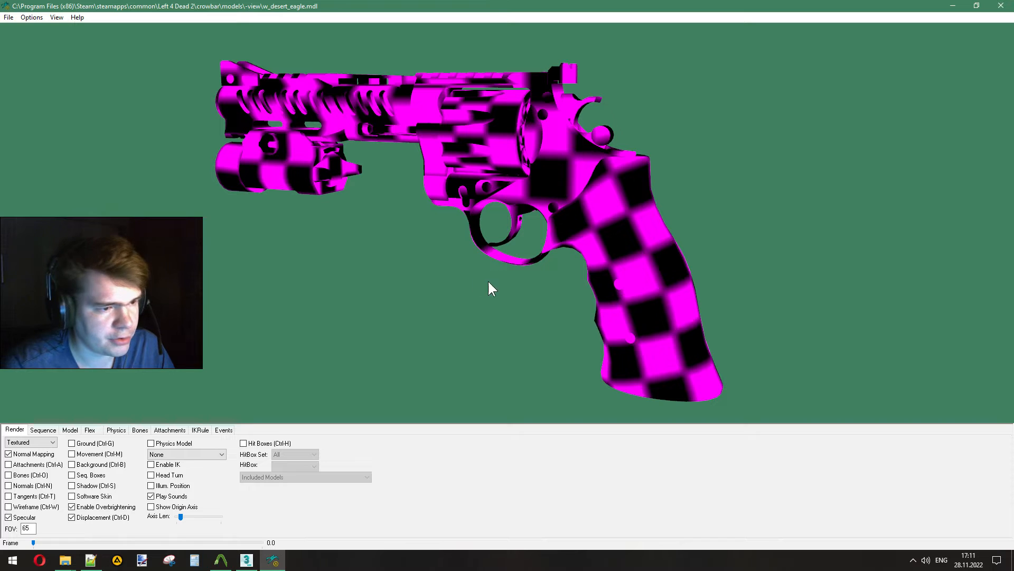
# Step: Display LOD 1 of the compiled revolver to examine the low-poly version, and return the display to LOD 0
pyautogui.click(63, 430)
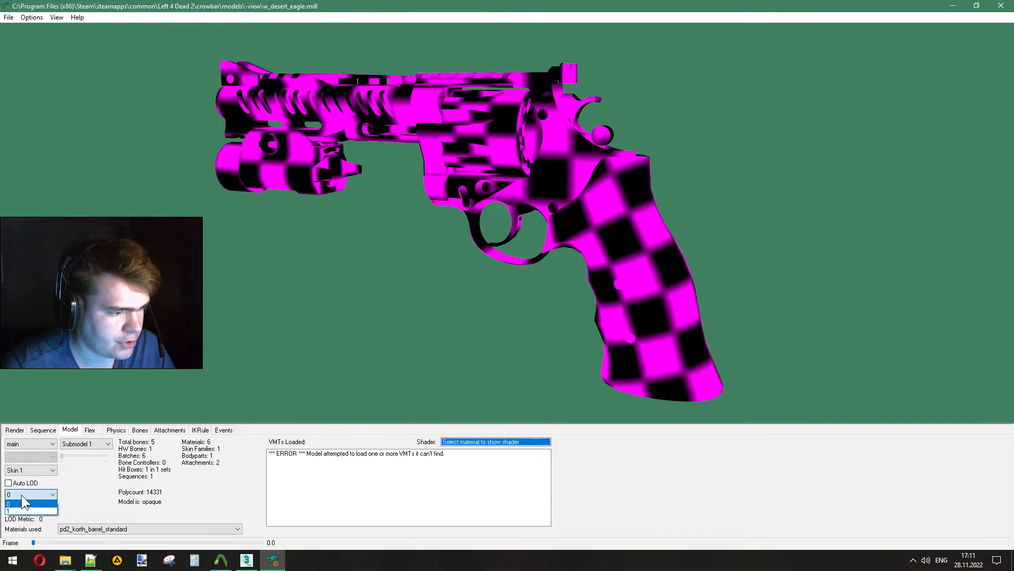
pyautogui.click(23, 509)
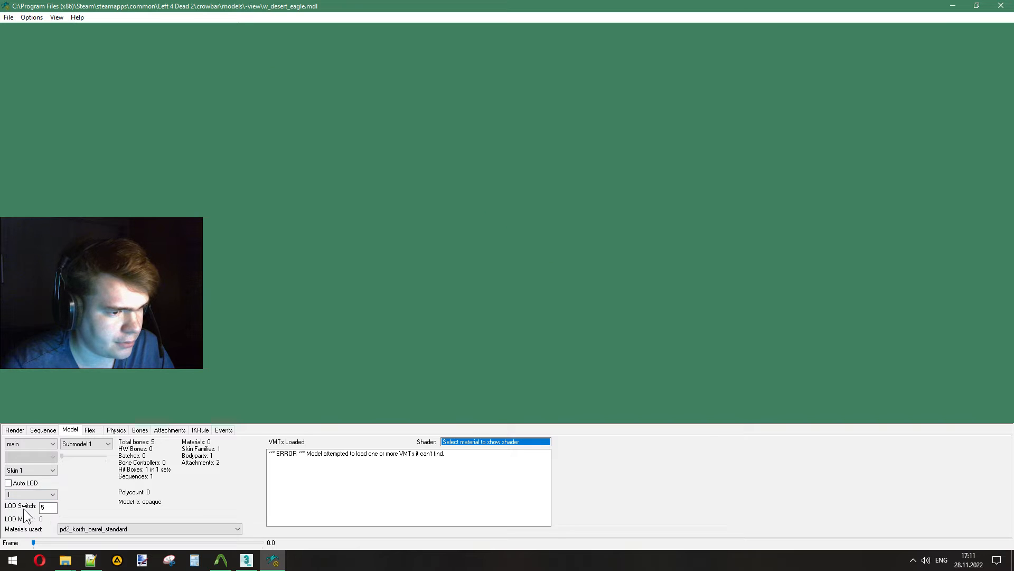
pyautogui.moveTo(435, 216); pyautogui.dragTo(450, 434, button='right')
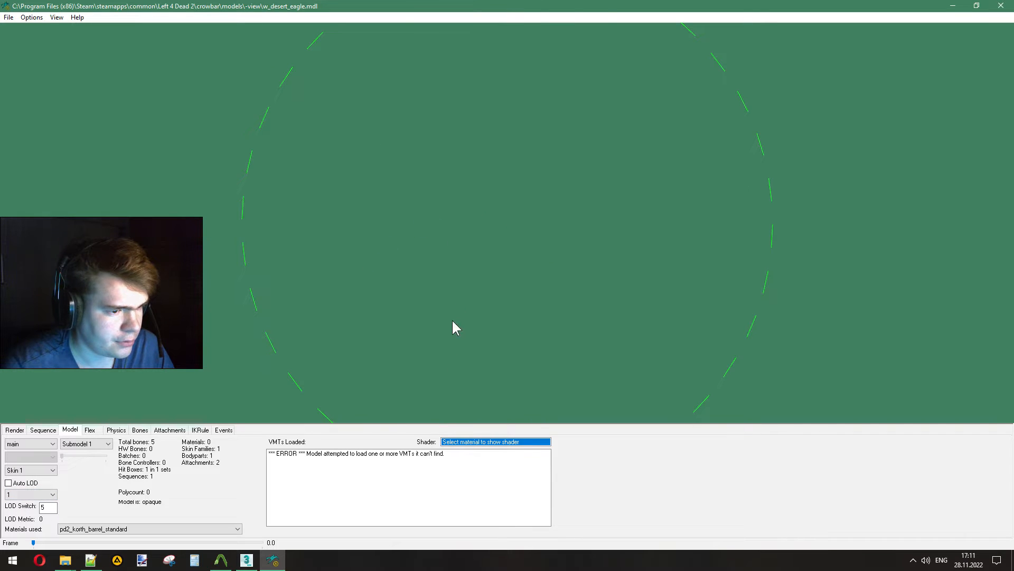
pyautogui.moveTo(458, 128); pyautogui.dragTo(312, 244, button='right')
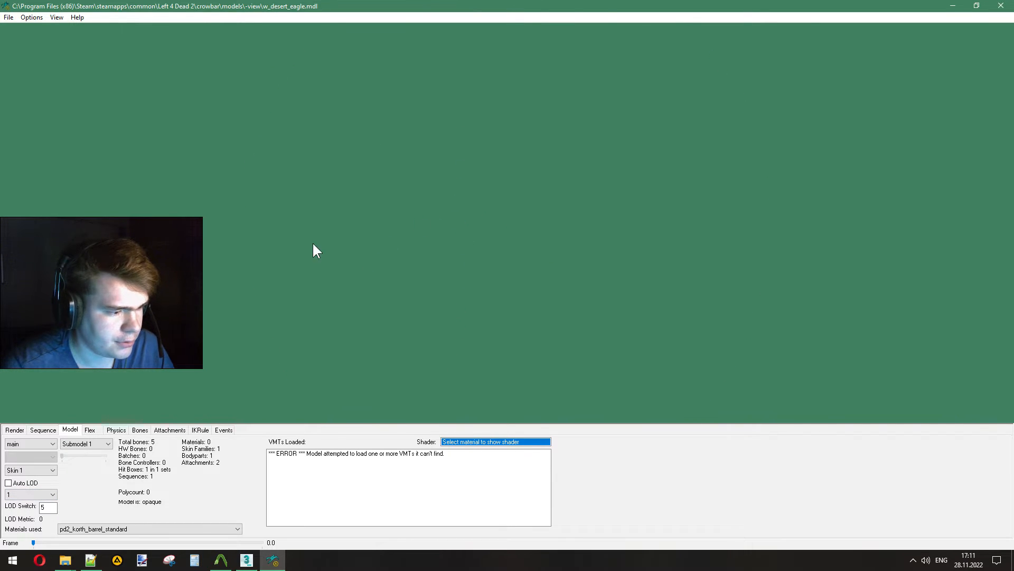
pyautogui.click(43, 494)
pyautogui.click(37, 502)
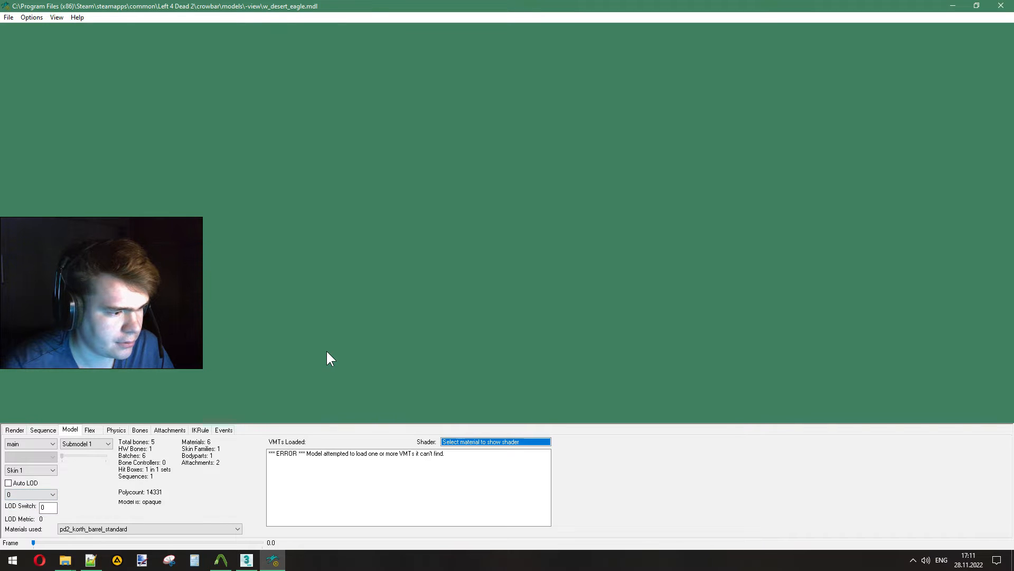
# Step: Enable Auto LOD and check how the revolver's LODs switch at different viewing distances
pyautogui.moveTo(449, 240); pyautogui.dragTo(450, 439, button='right')
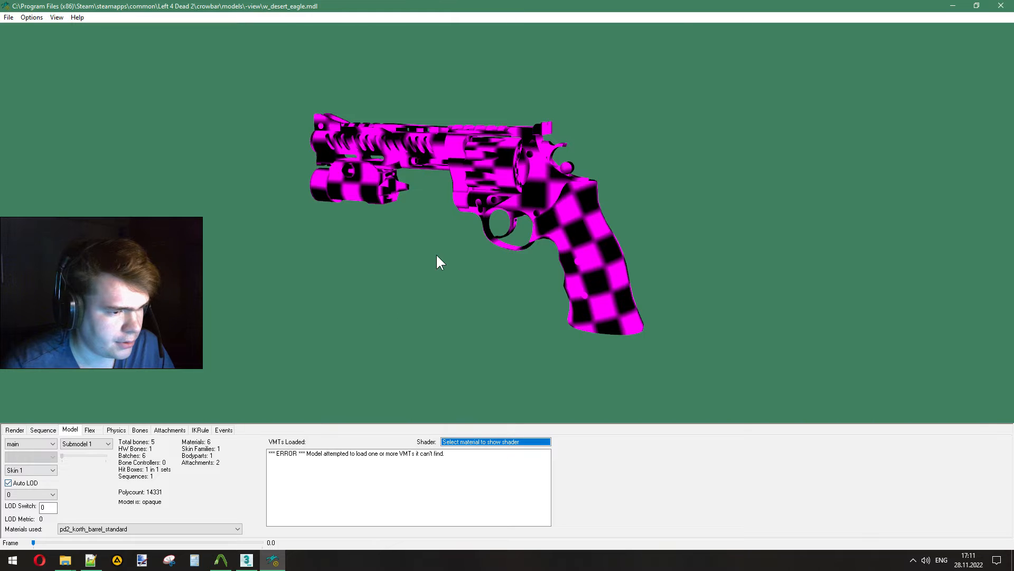
pyautogui.moveTo(436, 256); pyautogui.dragTo(446, 344, button='right')
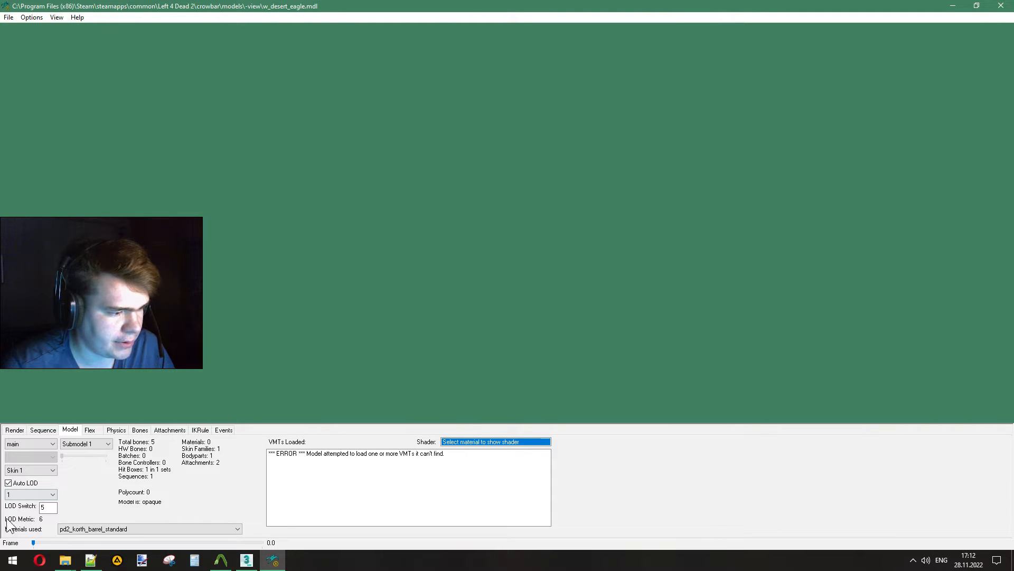
pyautogui.moveTo(465, 267); pyautogui.dragTo(478, 190, button='right')
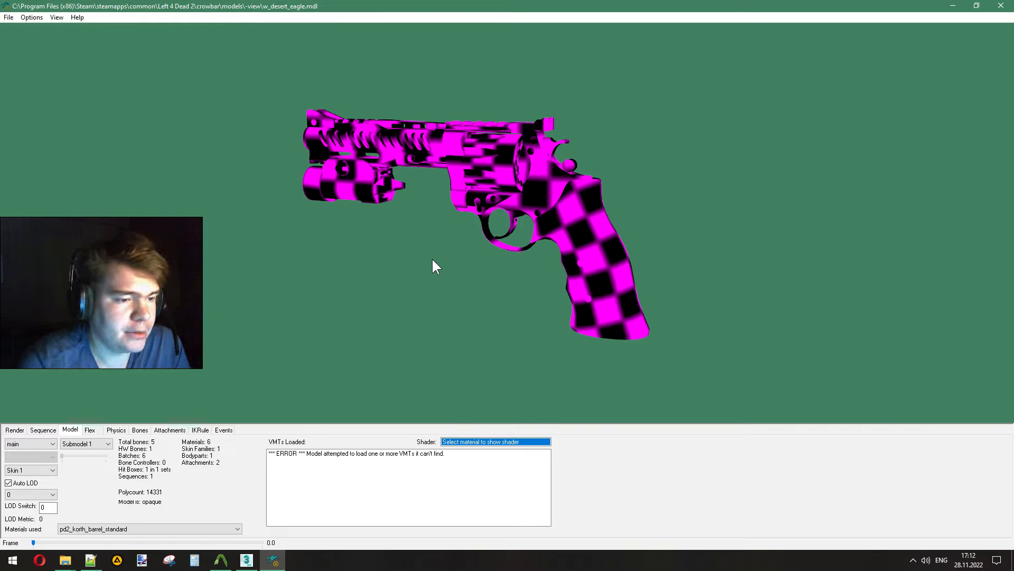
# Step: Switch to 3ds Max, inspect the modifiers of the barrel 3_b_standard, and deselect it
pyautogui.click(246, 560)
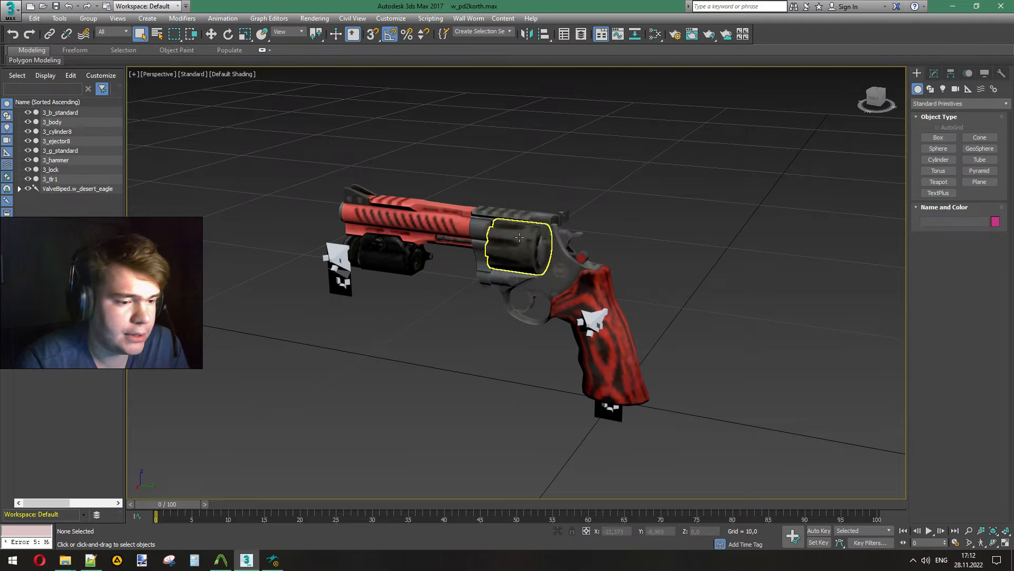
pyautogui.click(433, 213)
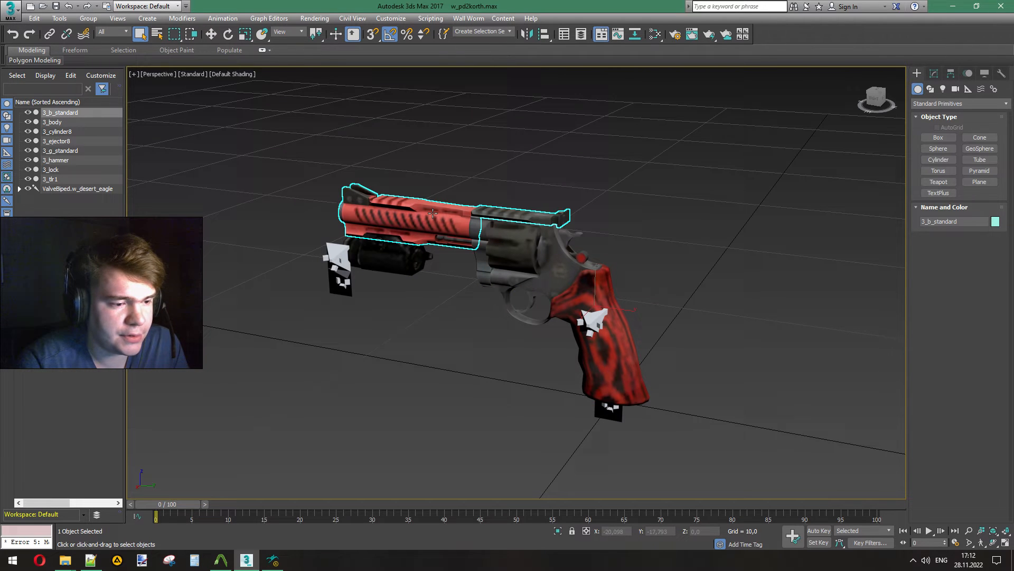
pyautogui.click(934, 73)
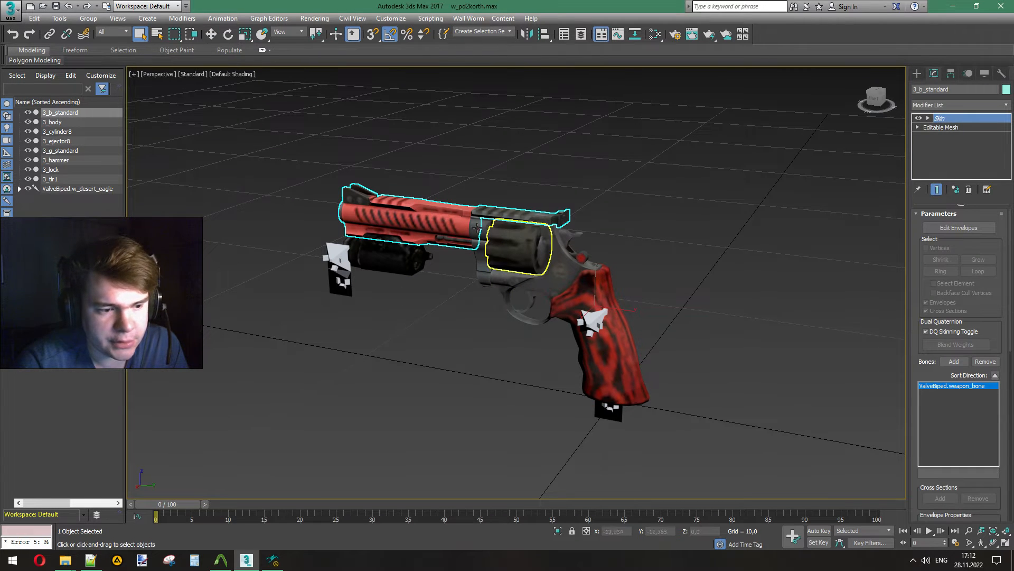
pyautogui.click(732, 241)
# Step: Assign the pd2_tlr1 material to the flashlight under the barrel and inspect its texture on the model
pyautogui.click(391, 263)
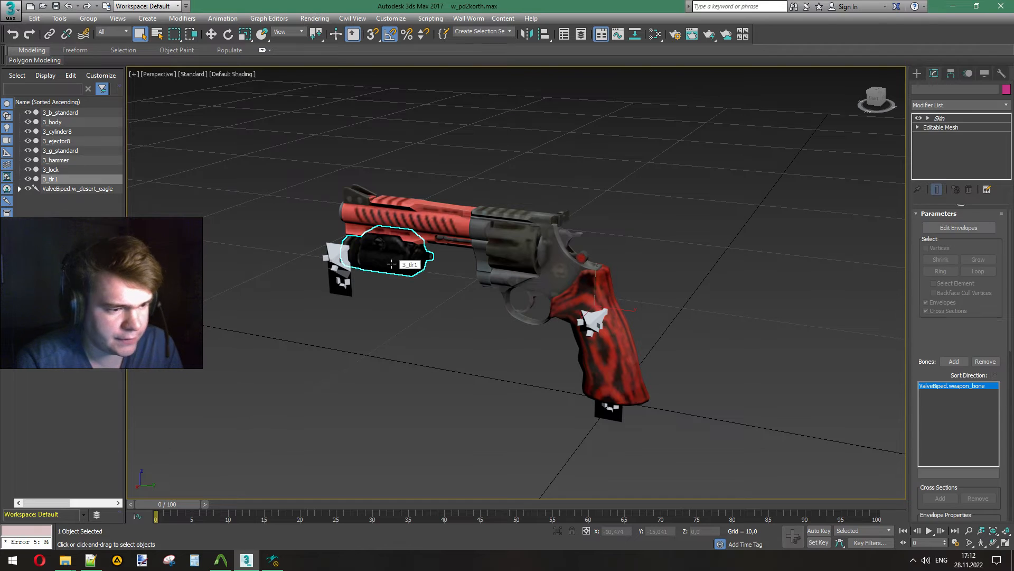
pyautogui.press('m')
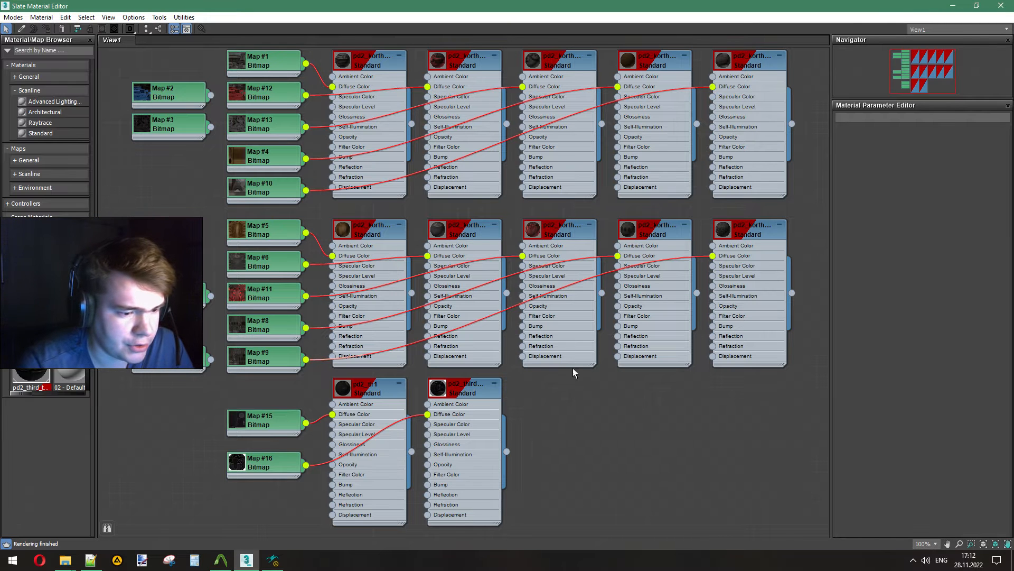
pyautogui.doubleClick(368, 394)
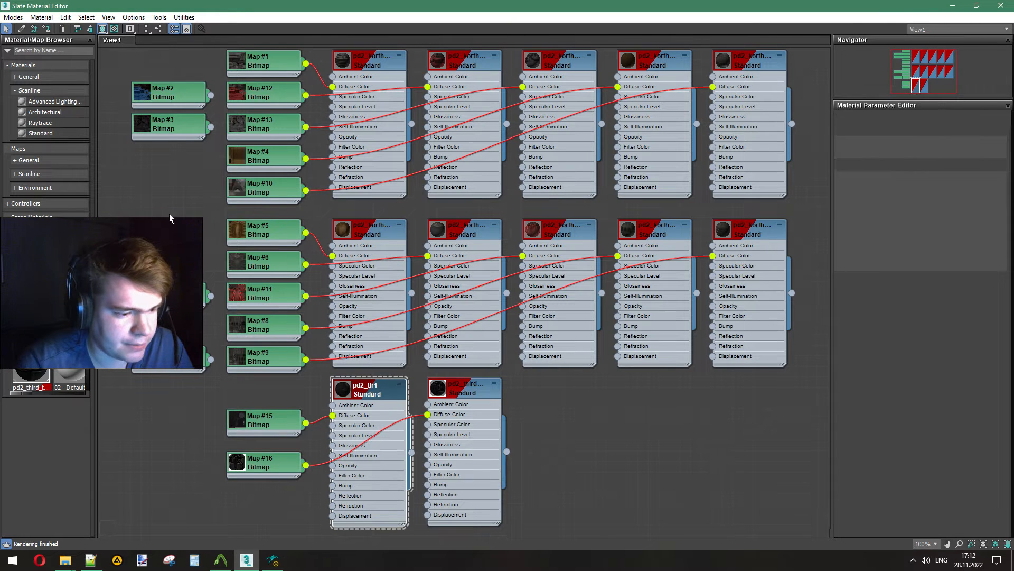
pyautogui.click(45, 32)
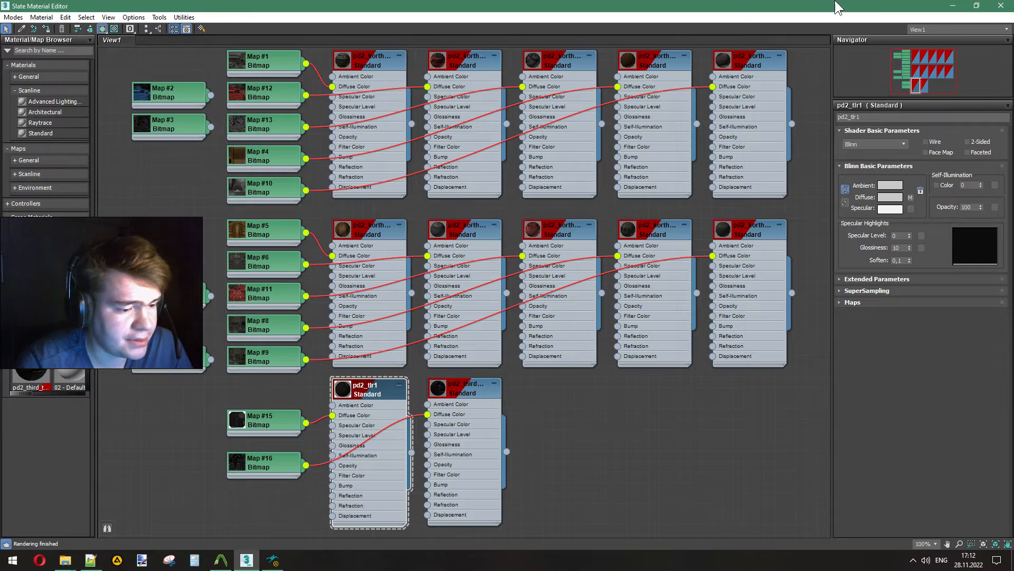
pyautogui.click(1001, 6)
pyautogui.scroll(6, 396, 254)
pyautogui.scroll(-3, 396, 255)
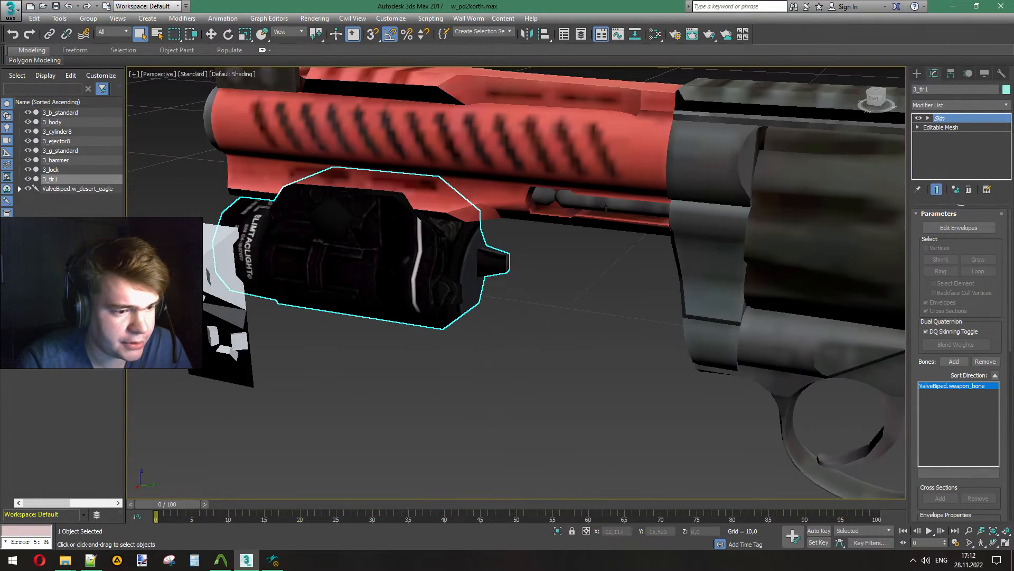
pyautogui.keyDown('alt'); pyautogui.moveTo(465, 174); pyautogui.dragTo(824, 179, button='middle'); pyautogui.keyUp('alt')
pyautogui.keyDown('alt'); pyautogui.moveTo(174, 241); pyautogui.dragTo(483, 284, button='middle'); pyautogui.keyUp('alt')
pyautogui.scroll(-5, 572, 265)
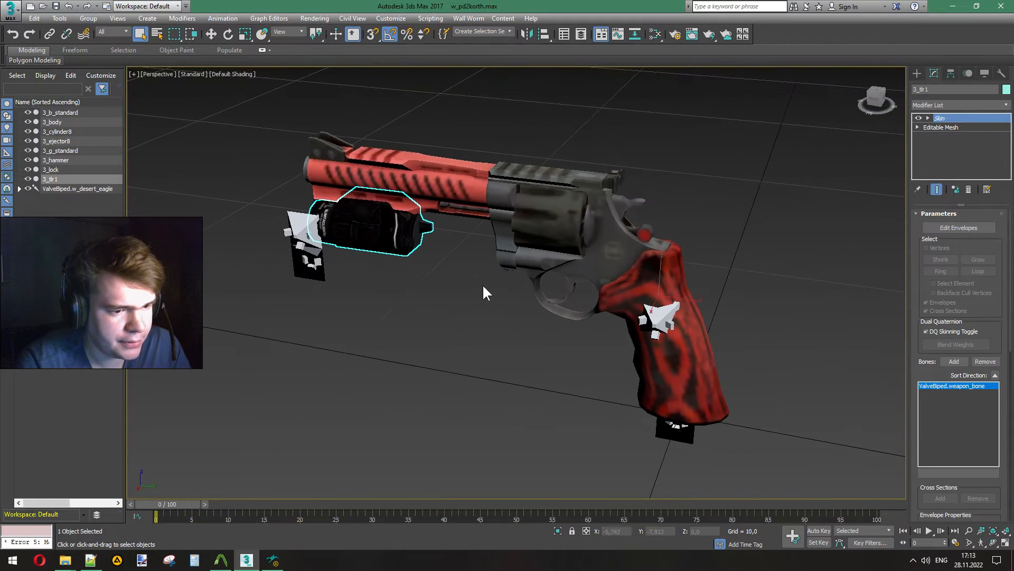
# Step: Deselect the flashlight and export the revolver as the reference SMD file w_pd2korth_video3.SMD
pyautogui.click(459, 322)
pyautogui.click(4, 7)
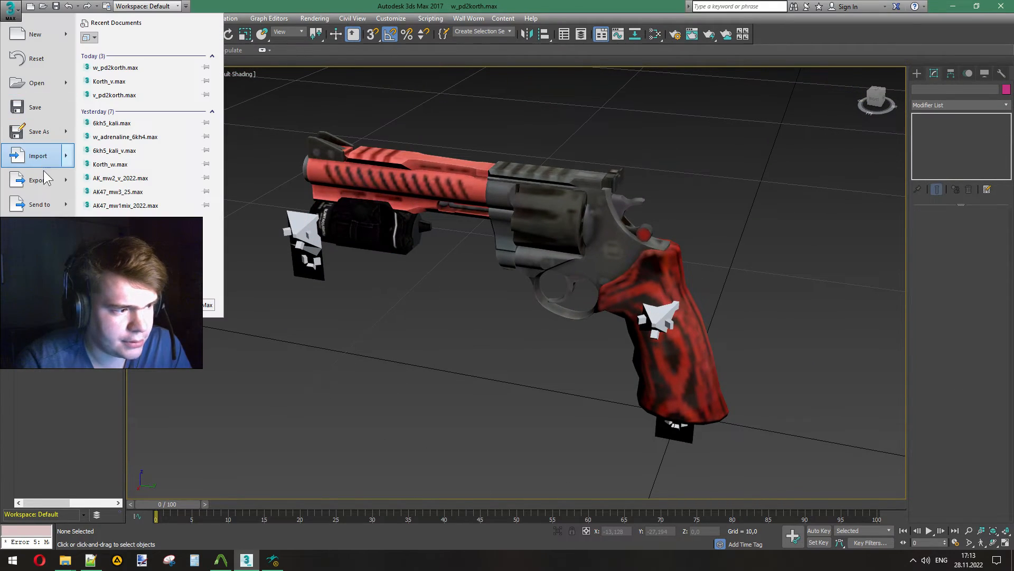
pyautogui.click(31, 156)
pyautogui.write('w_')
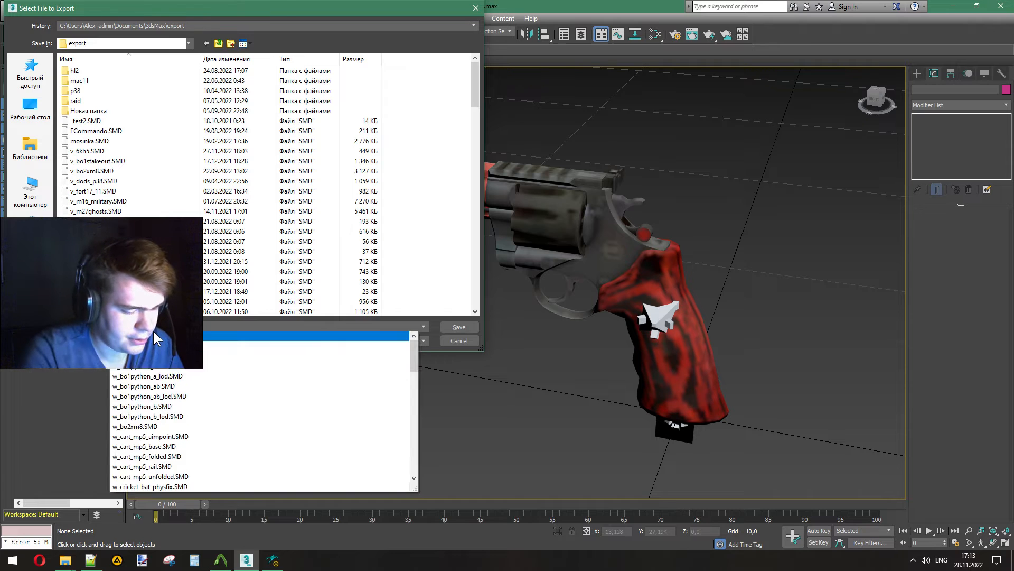
pyautogui.press('BackSpace')
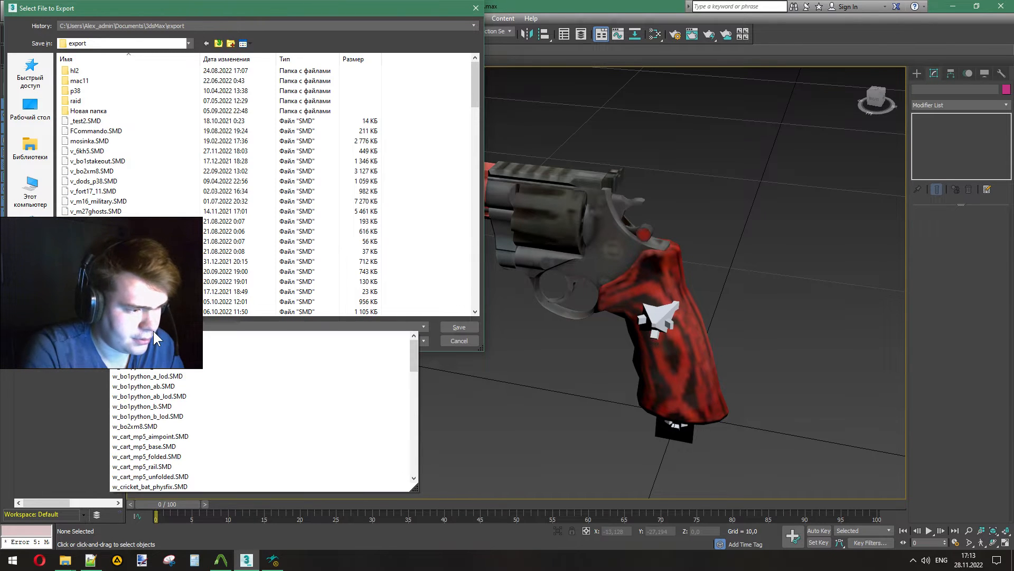
pyautogui.write('p')
pyautogui.press('Down')
pyautogui.press('Down')
pyautogui.press('Down')
pyautogui.press('Down')
pyautogui.press('Down')
pyautogui.press('Down')
pyautogui.press('Down')
pyautogui.press('Down')
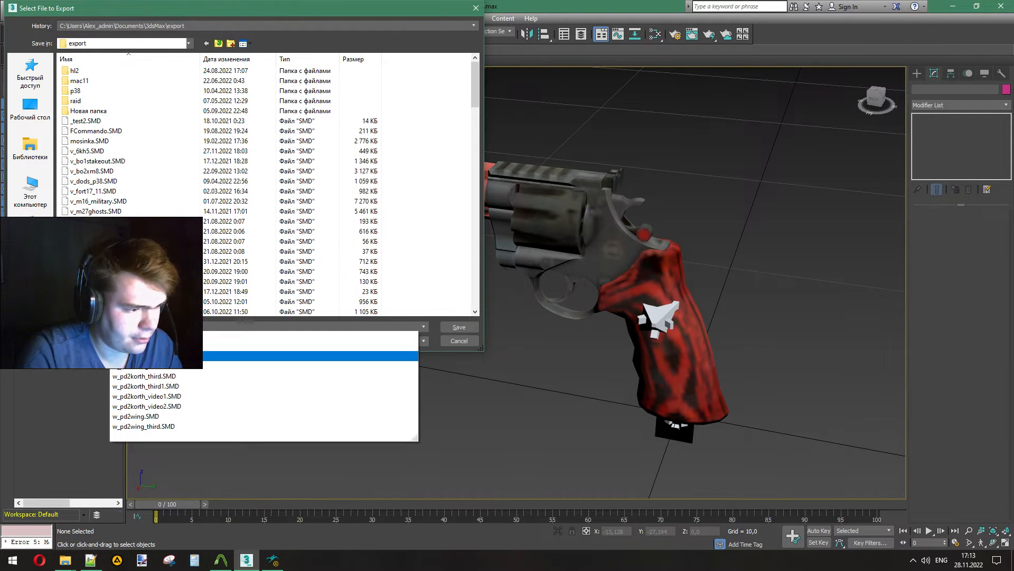
pyautogui.press('BackSpace')
pyautogui.press('BackSpace')
pyautogui.press('BackSpace')
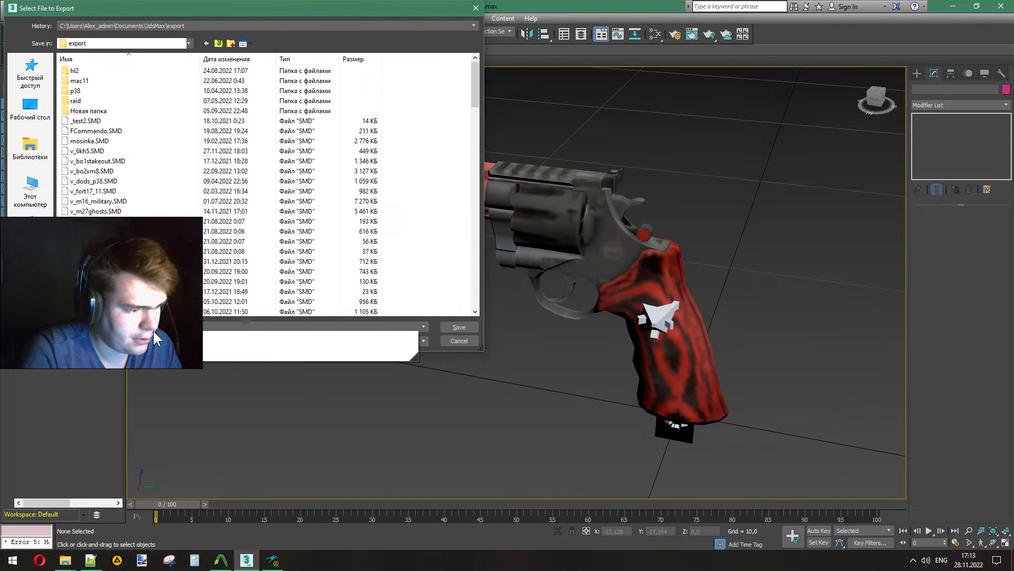
pyautogui.press('Return')
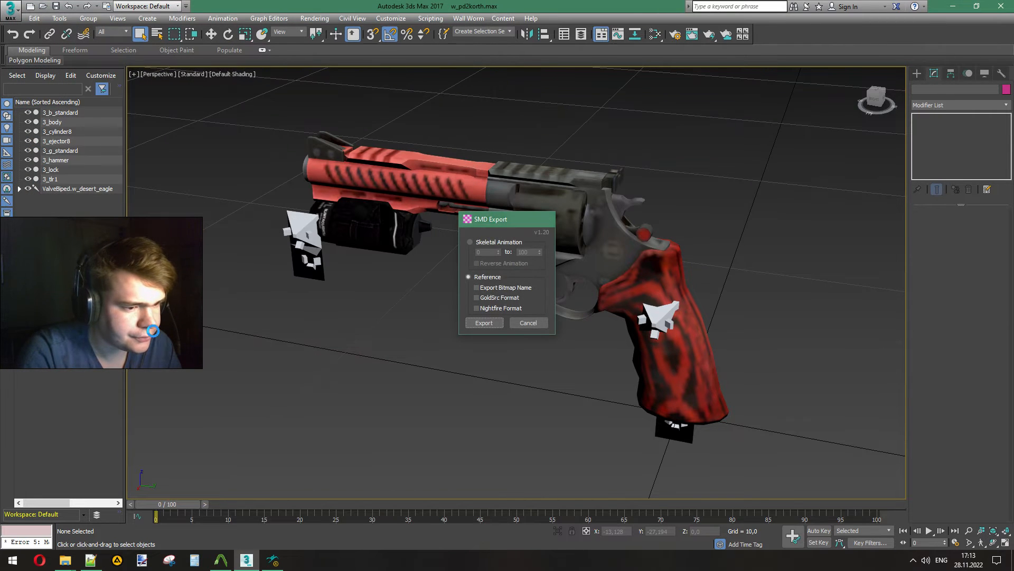
pyautogui.press('Return')
# Step: Close the model viewer and transfer w_pd2korth_video3.SMD from the export folder into the decompiled 0.68 folder
pyautogui.click(275, 561)
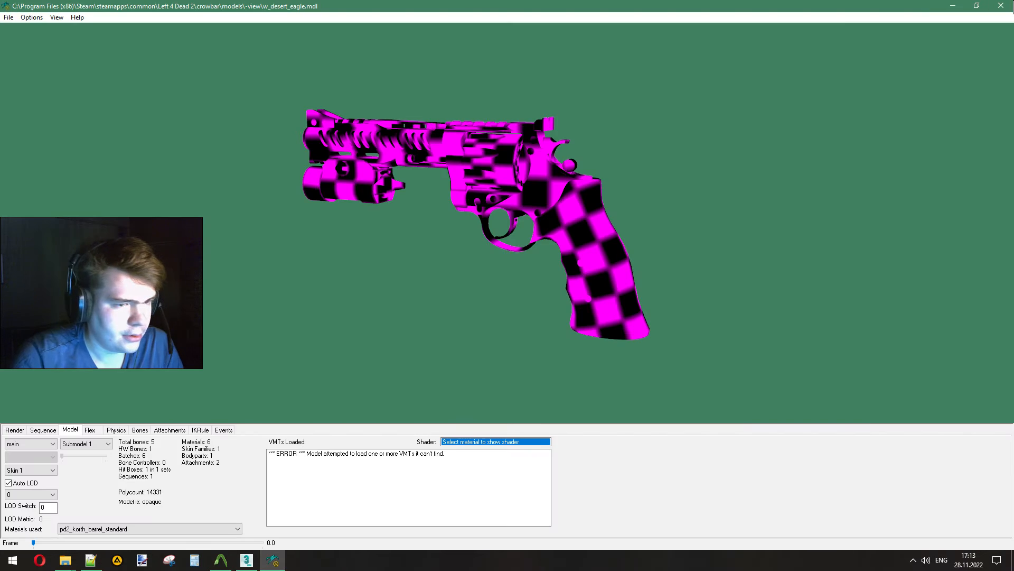
pyautogui.click(1001, 5)
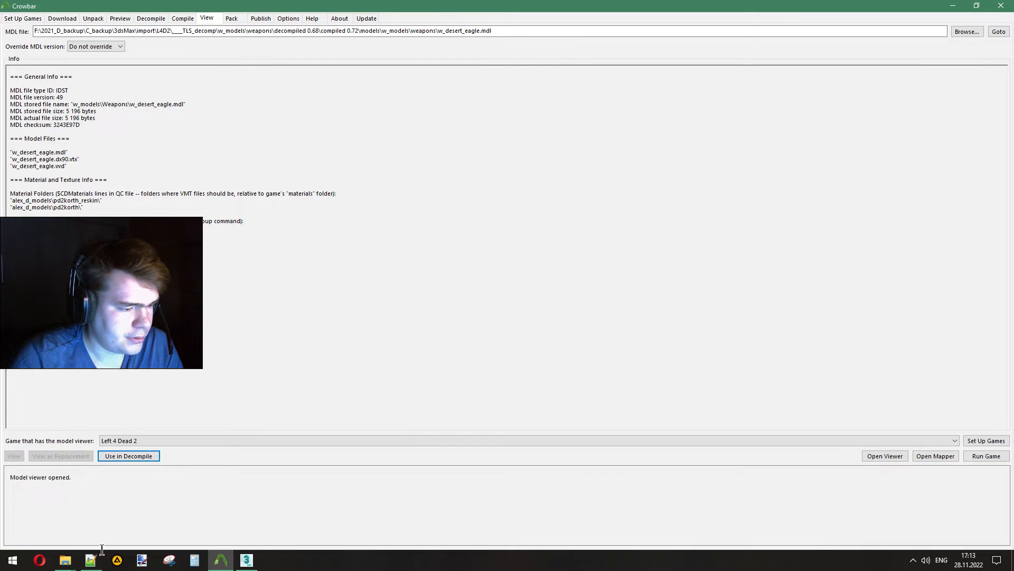
pyautogui.click(65, 560)
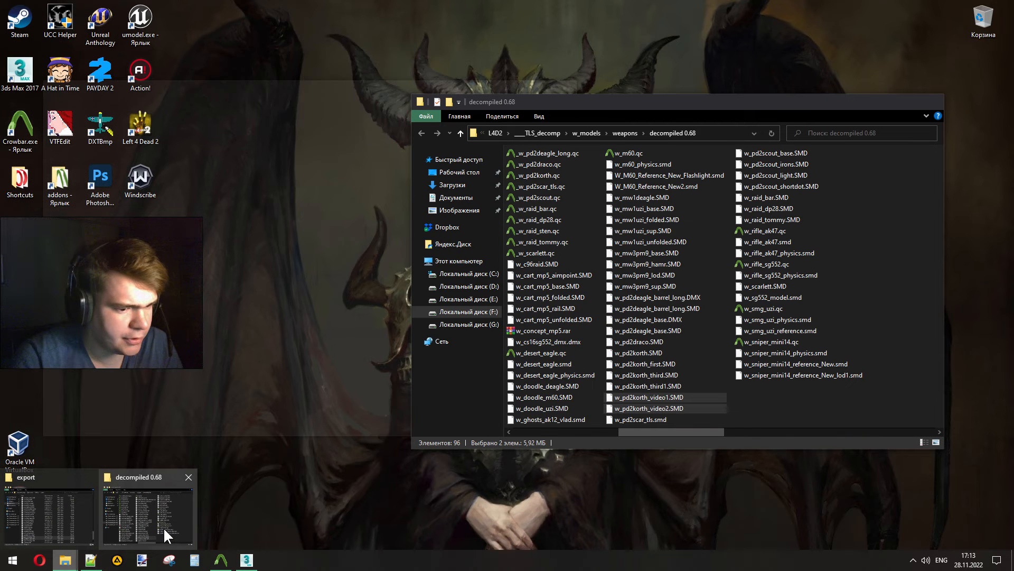
pyautogui.moveTo(55, 516)
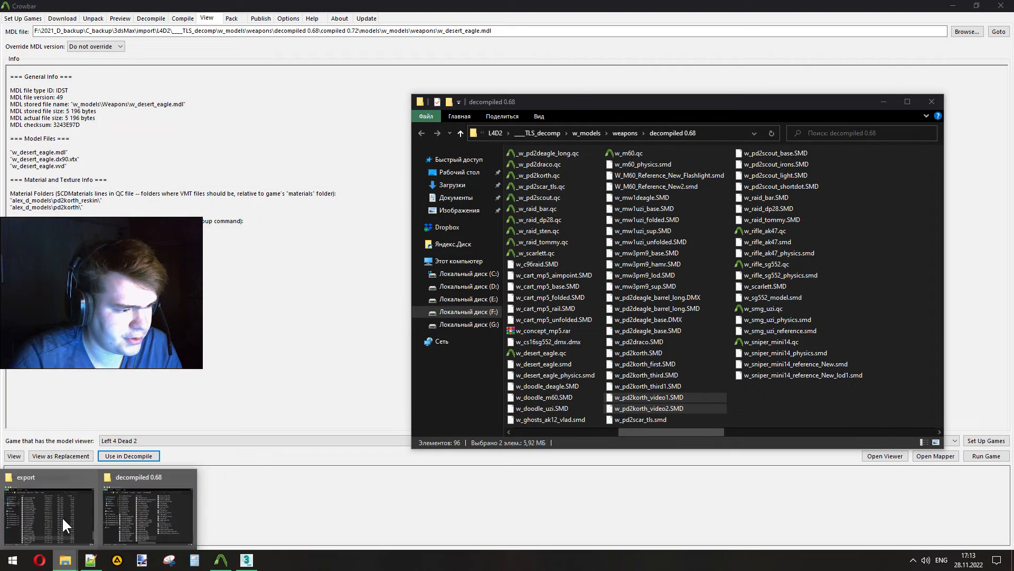
pyautogui.click(62, 516)
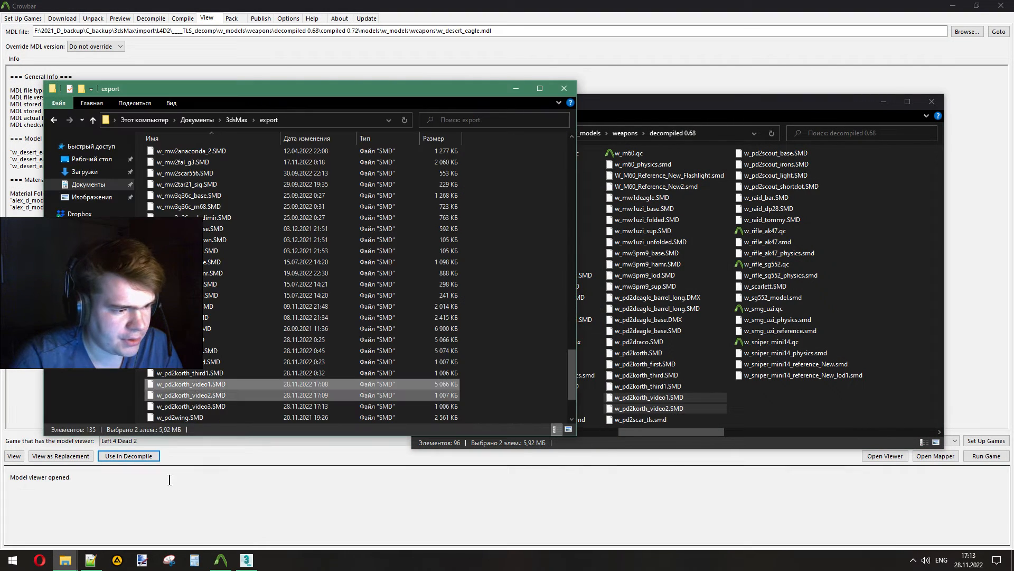
pyautogui.click(169, 407)
pyautogui.moveTo(166, 410); pyautogui.dragTo(784, 420)
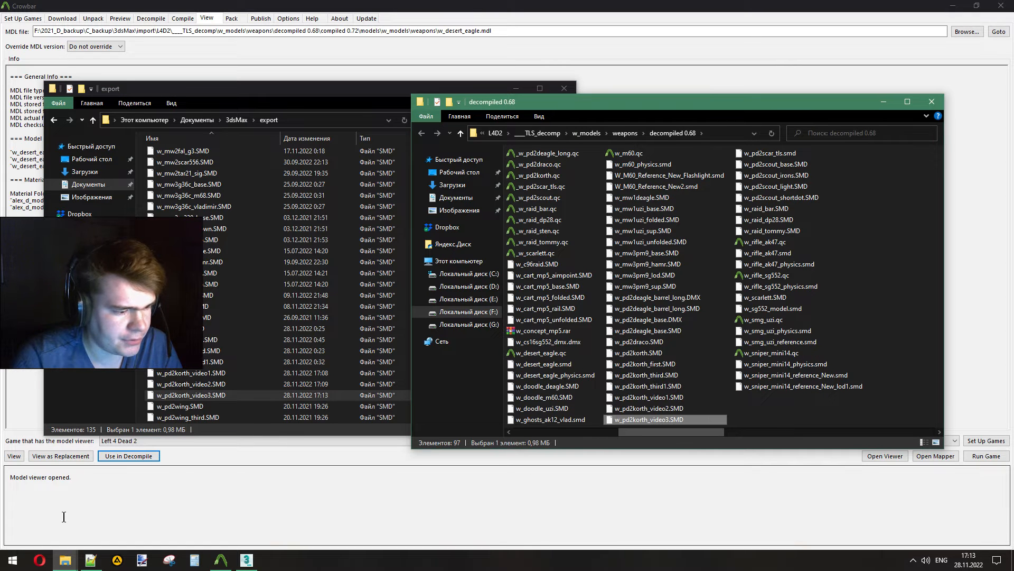
# Step: In _w_pd2korth.qc, set the LOD 5 replacement model to w_pd2korth_video3.smd and save the file
pyautogui.click(96, 563)
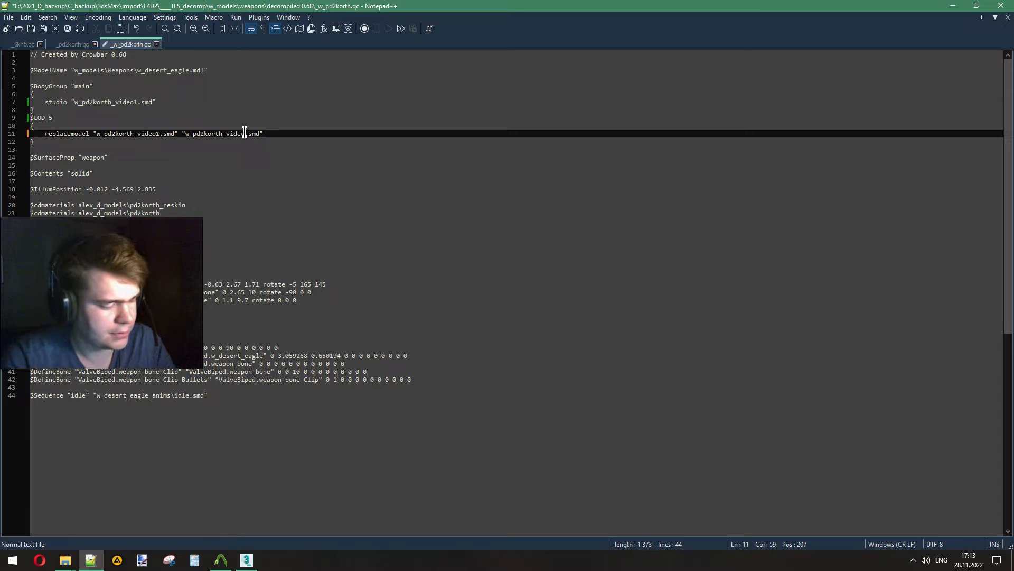
pyautogui.write('3')
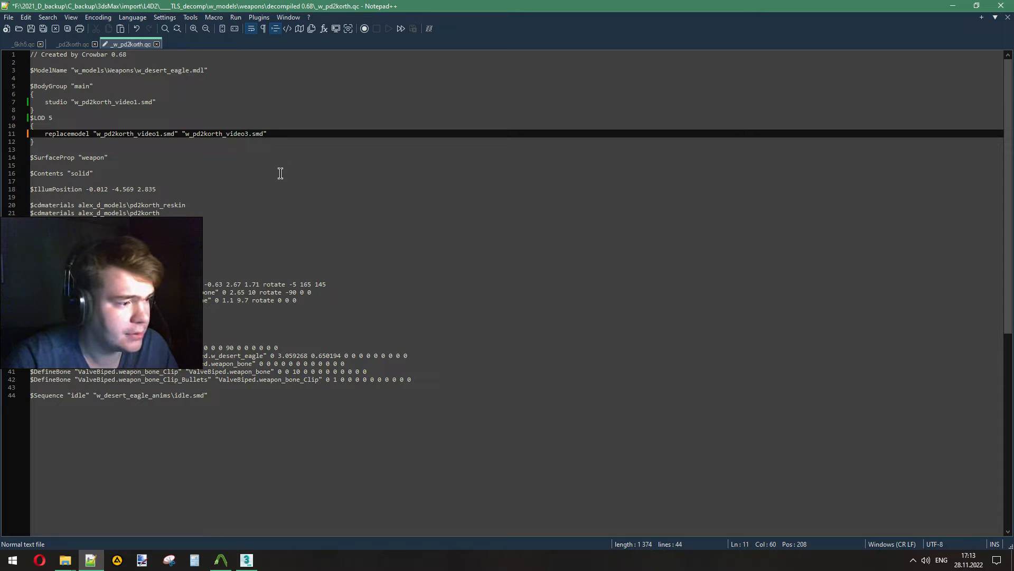
pyautogui.hotkey('ctrl', 's')
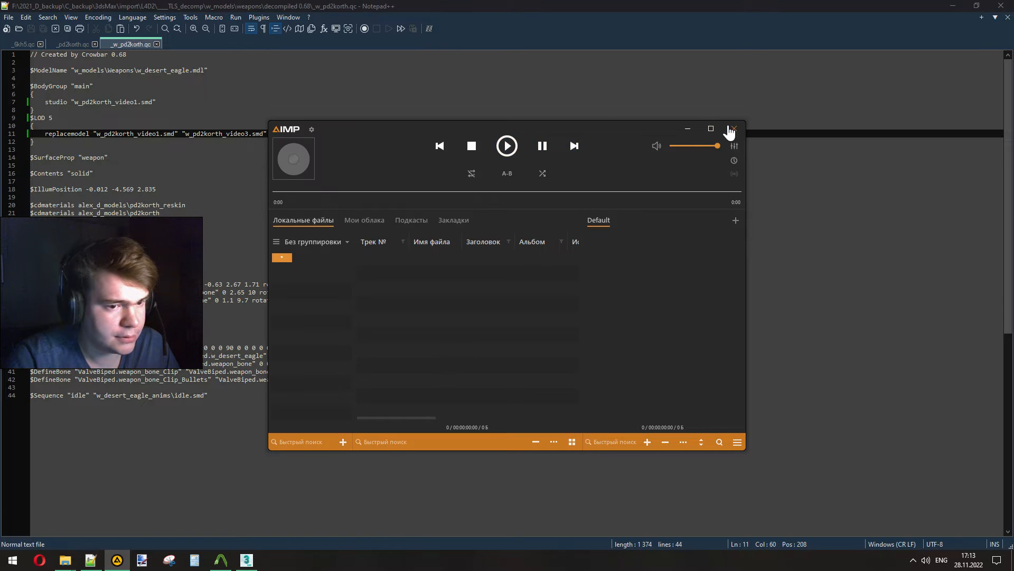
pyautogui.click(728, 129)
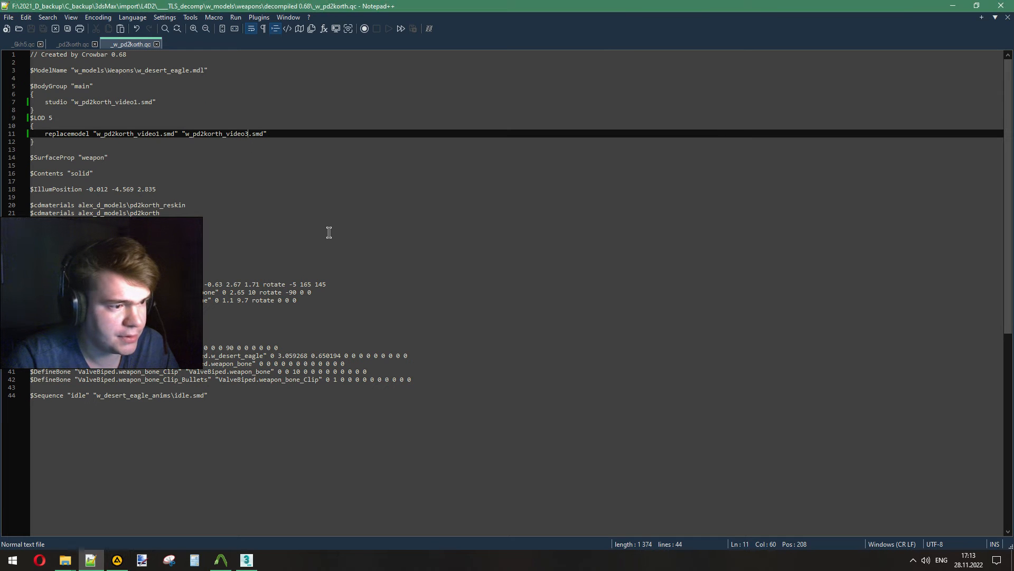
# Step: Switch to Crowbar, compile _w_pd2korth.qc, and open the compiled w_desert_eagle.mdl in the model viewer
pyautogui.click(221, 562)
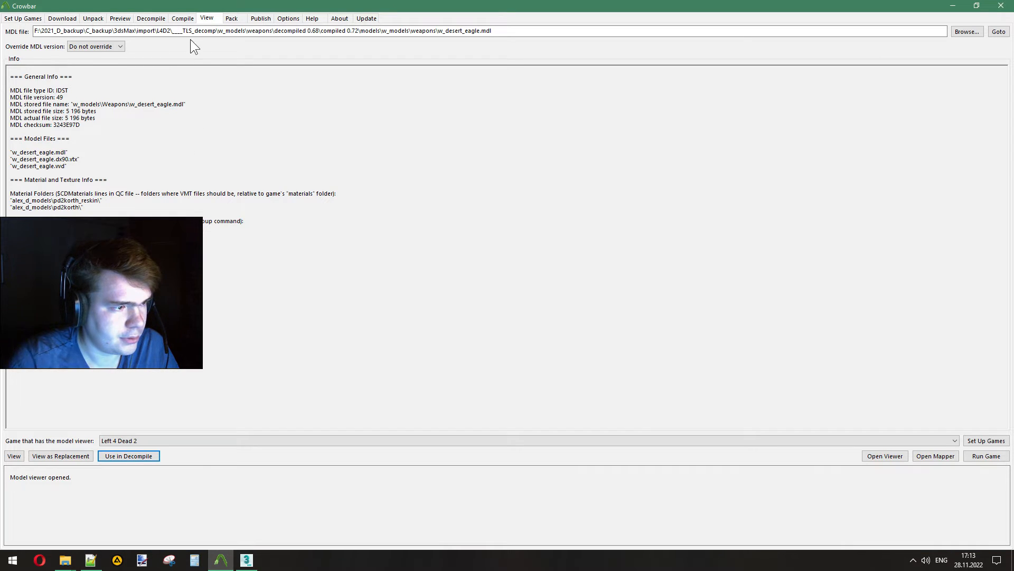
pyautogui.click(183, 19)
pyautogui.click(60, 183)
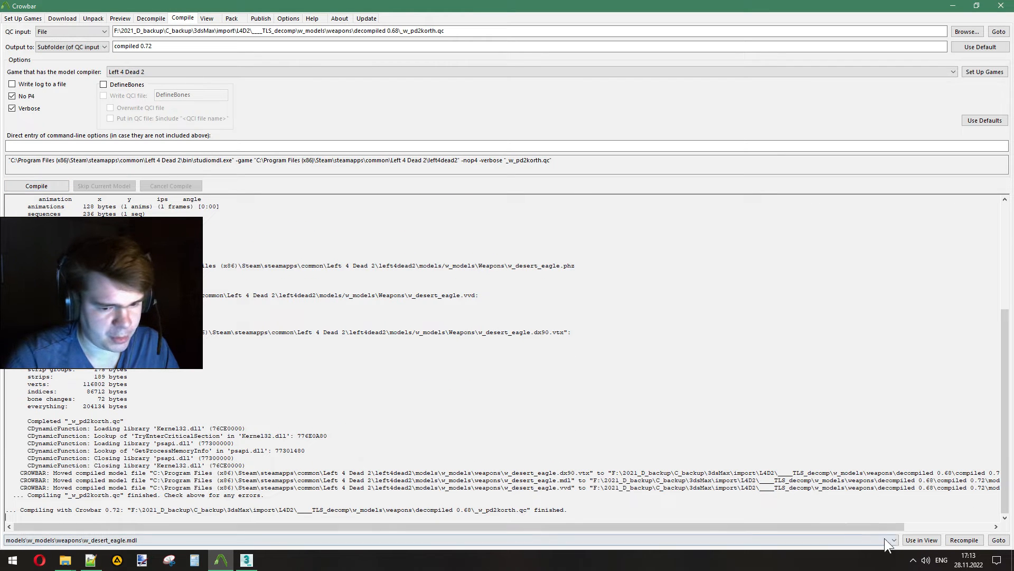
pyautogui.click(922, 539)
pyautogui.click(65, 456)
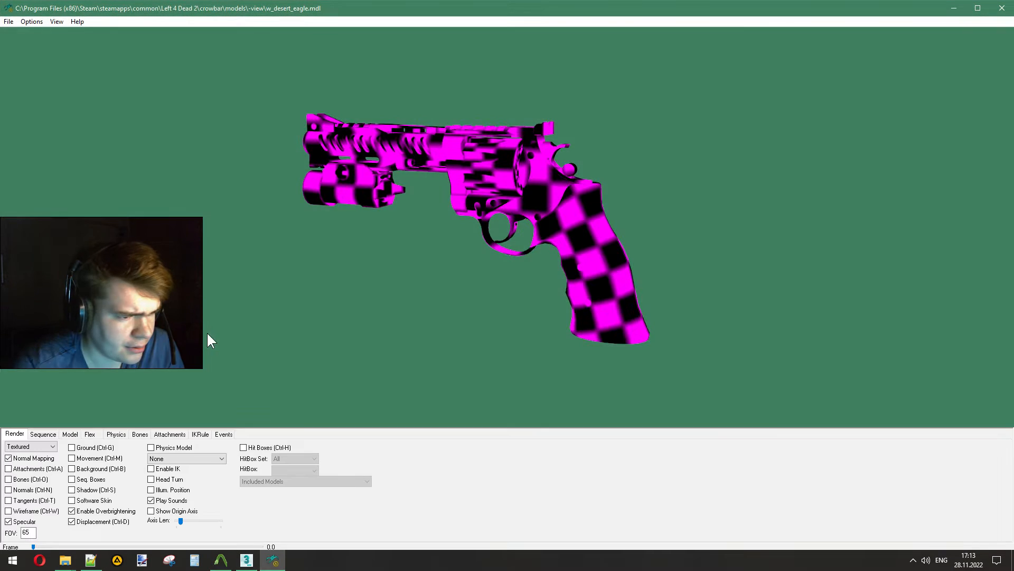
# Step: Turn off Auto LOD in the model settings and display LOD 1 of the recompiled revolver
pyautogui.click(70, 434)
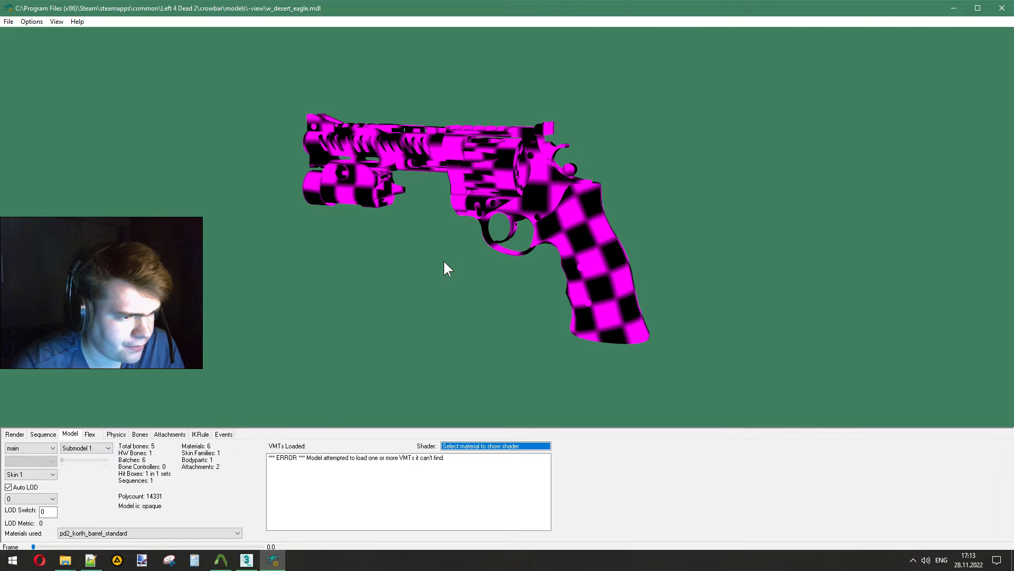
pyautogui.scroll(3, 443, 263)
pyautogui.moveTo(441, 258); pyautogui.dragTo(470, 263, button='right')
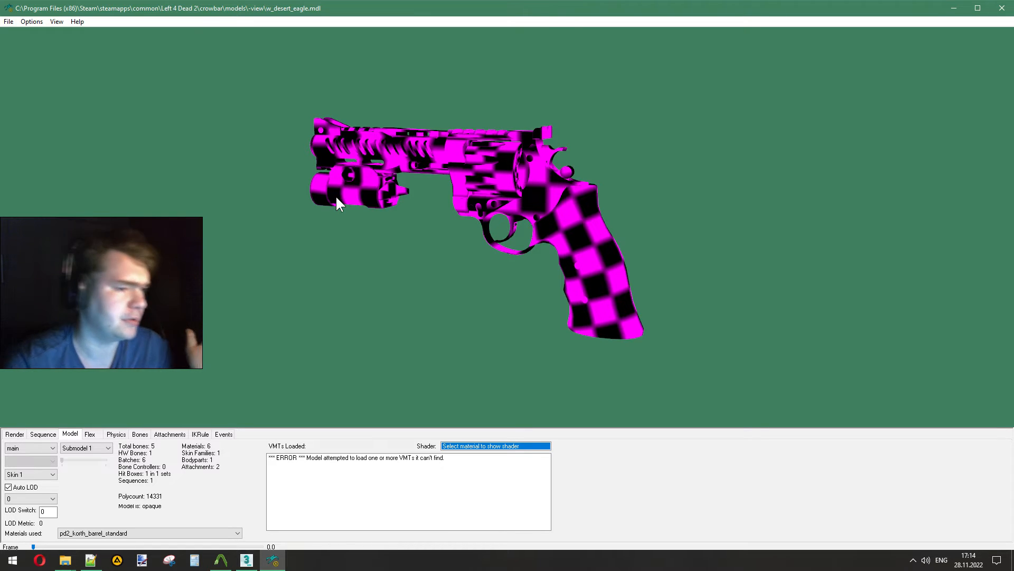
pyautogui.click(43, 498)
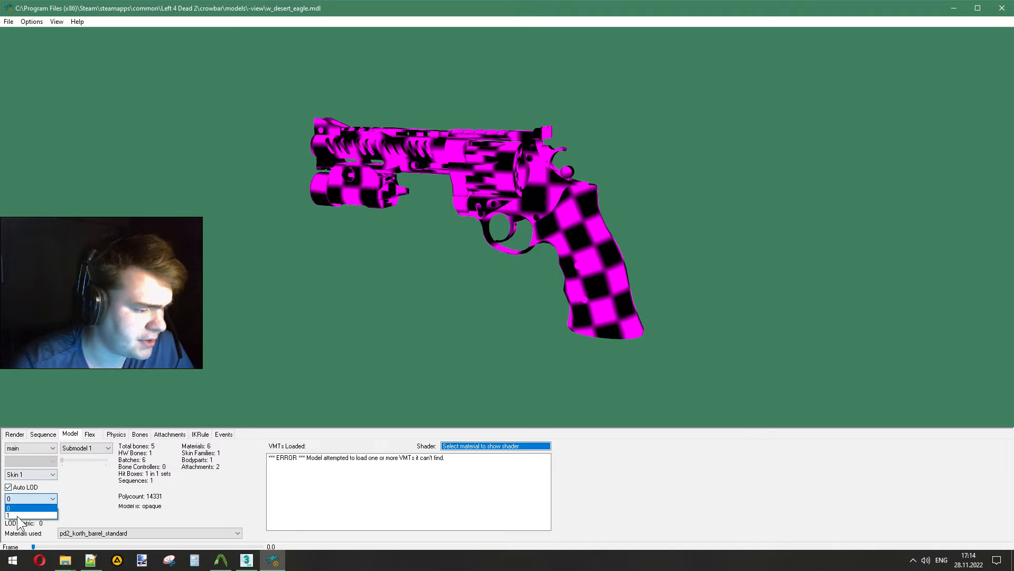
pyautogui.click(13, 519)
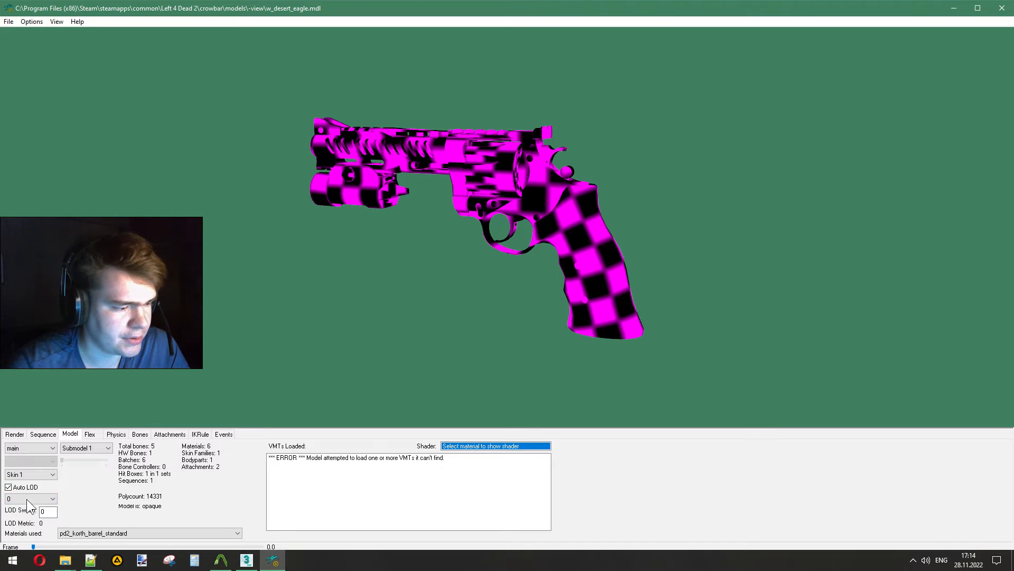
pyautogui.click(25, 487)
pyautogui.click(23, 500)
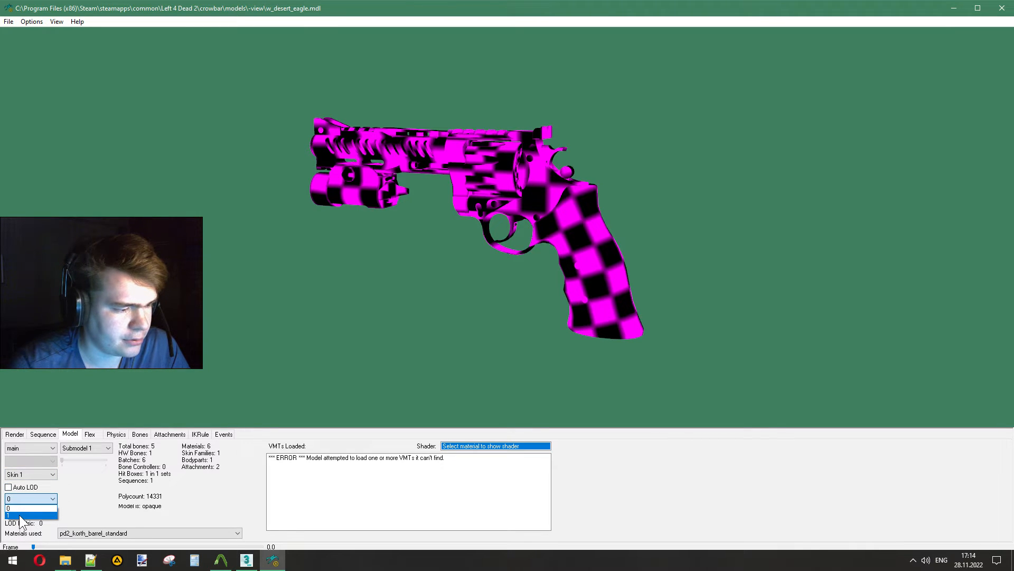
pyautogui.click(19, 516)
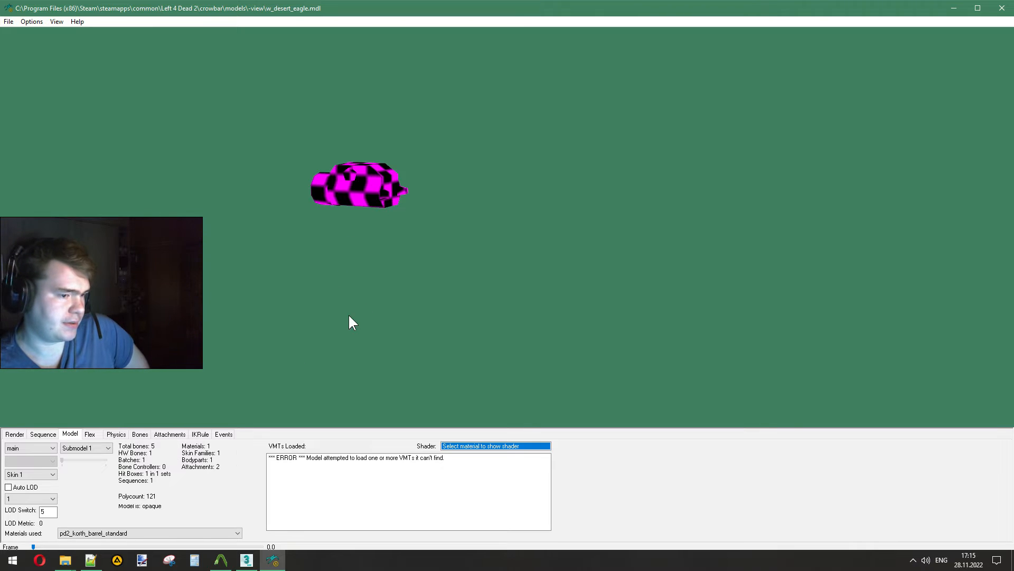
# Step: Switch the displayed model to LOD 0 and back to LOD 1 to compare which parts each level contains
pyautogui.moveTo(394, 288); pyautogui.dragTo(395, 283, button='right')
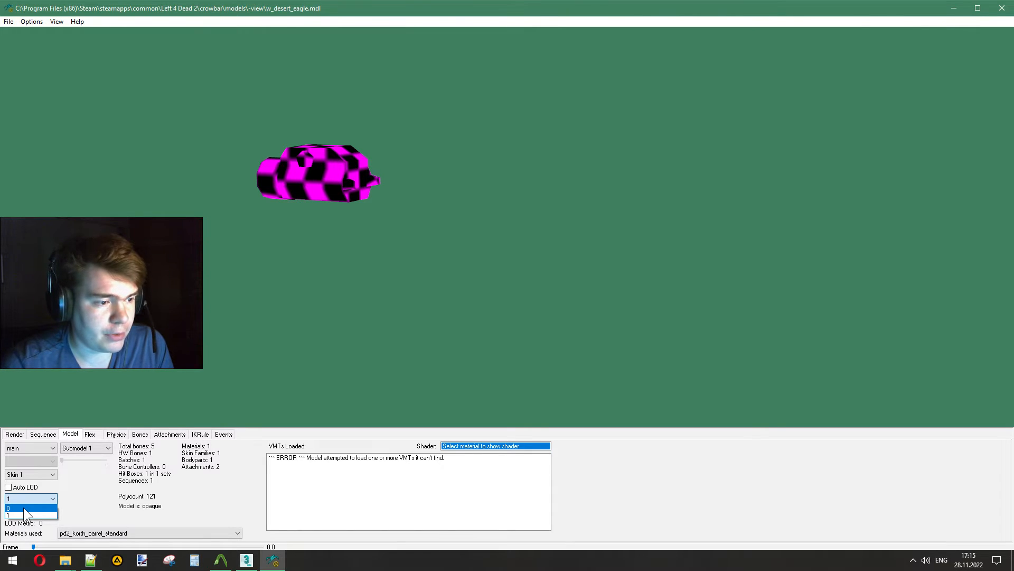
pyautogui.click(23, 507)
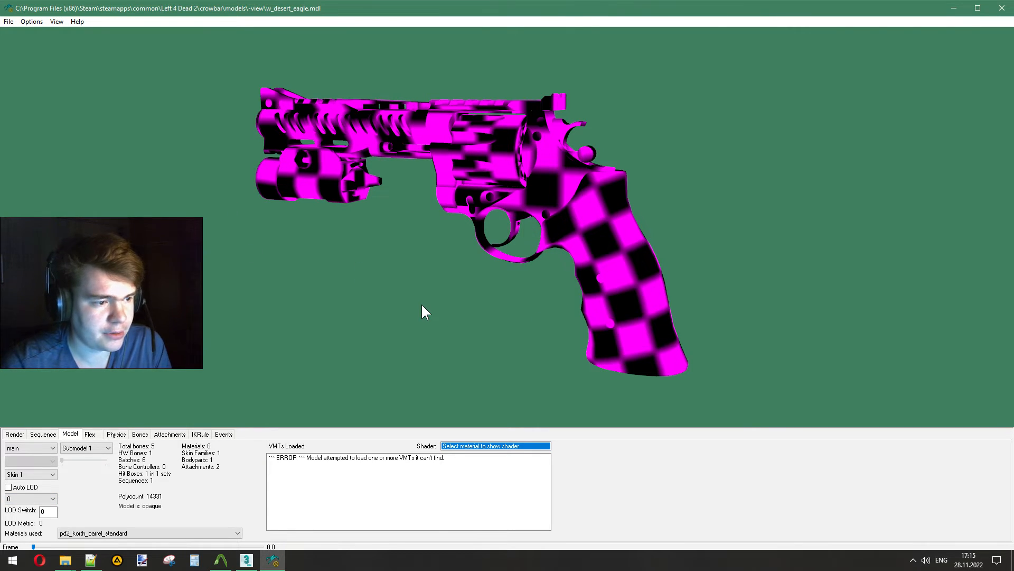
pyautogui.click(30, 498)
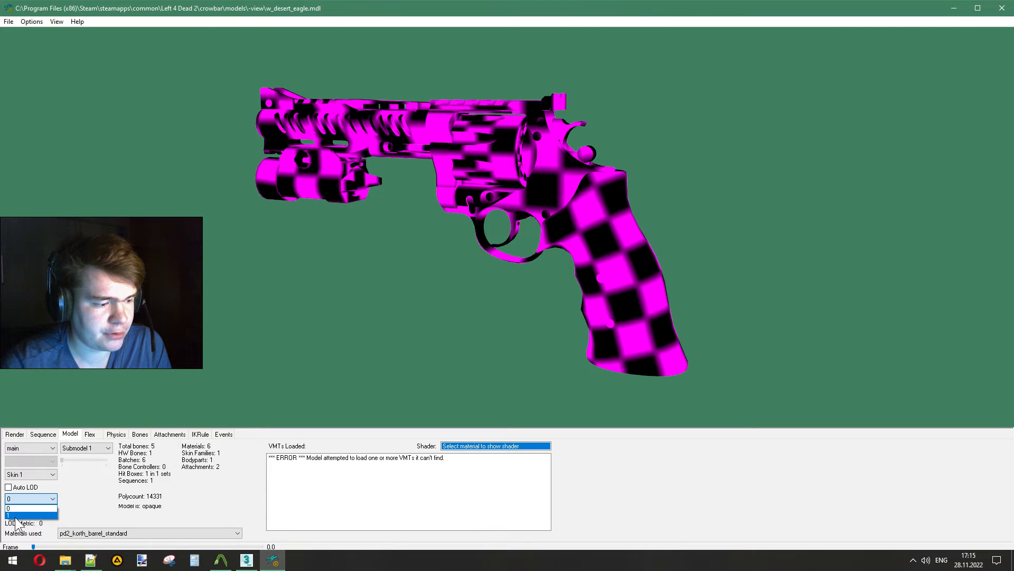
pyautogui.click(18, 515)
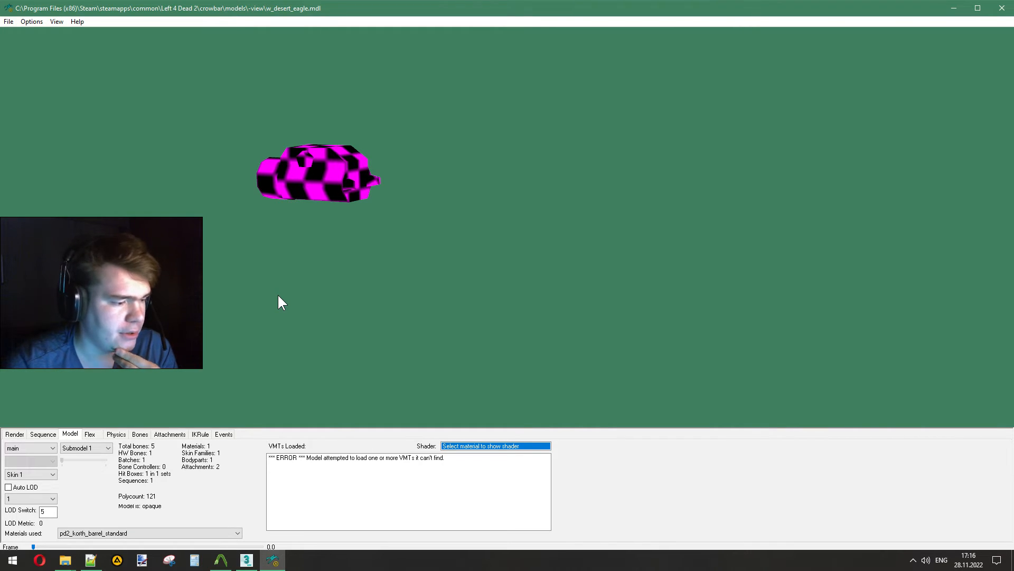
pyautogui.click(246, 560)
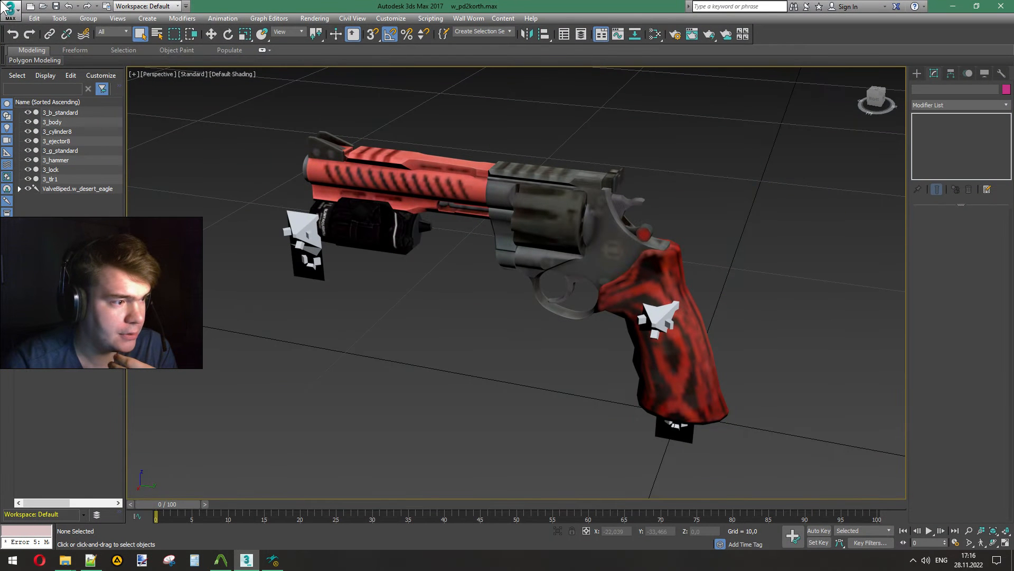
pyautogui.click(10, 10)
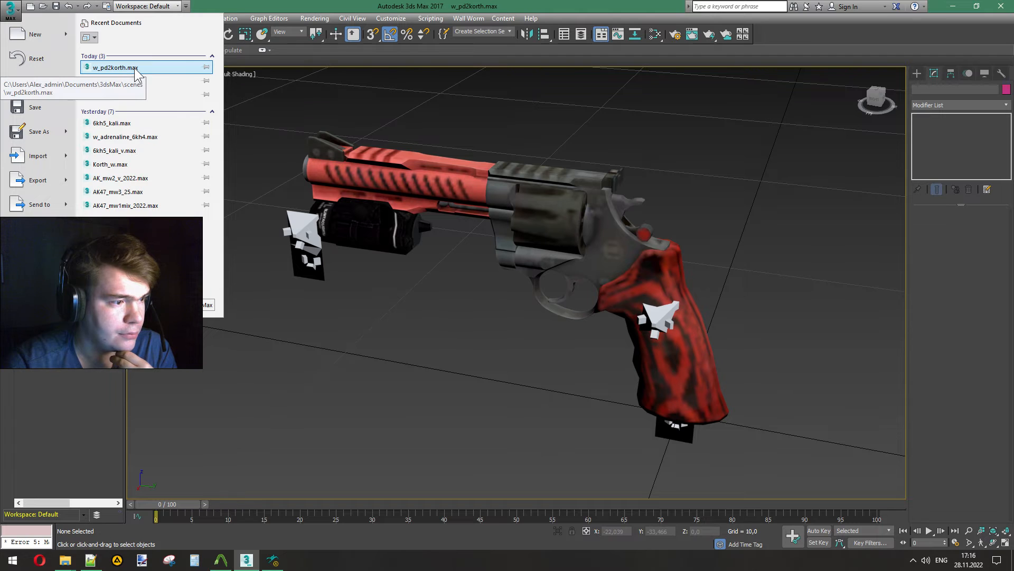
pyautogui.click(224, 74)
# Step: Change the LOD 5 replacement model in _w_pd2korth.qc to w_pd2korth_video2.smd
pyautogui.click(91, 559)
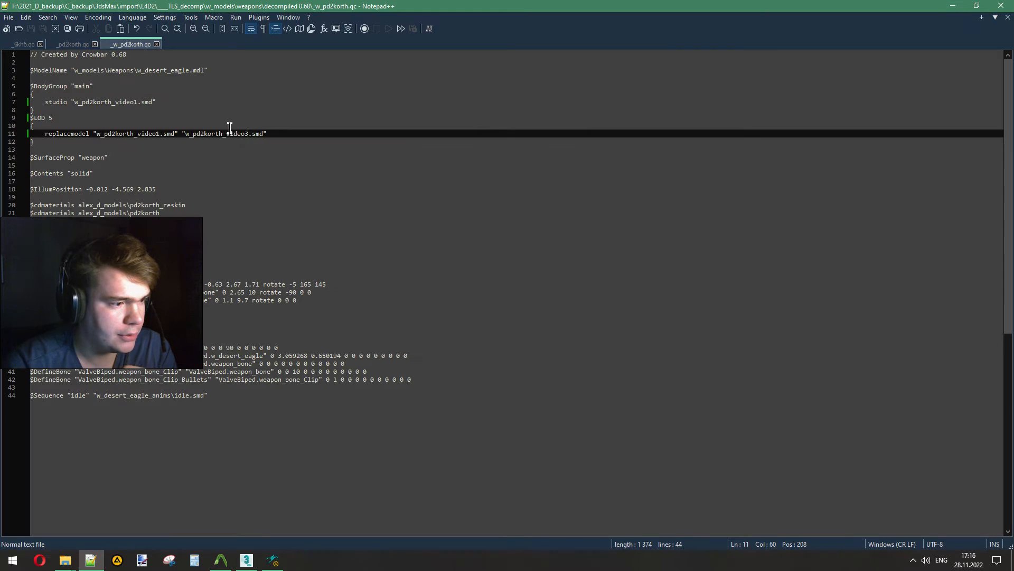
pyautogui.press('BackSpace')
pyautogui.write('2')
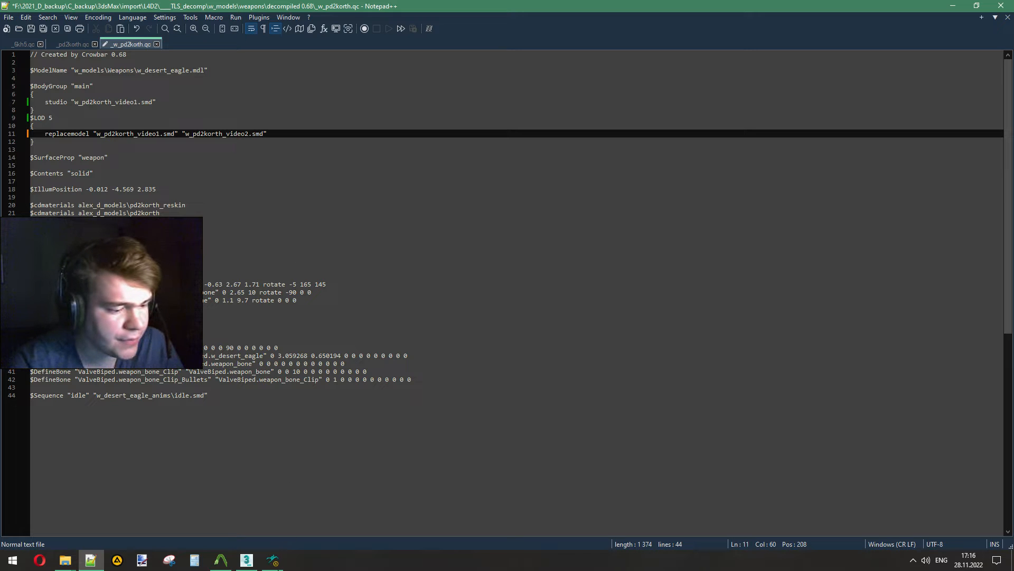
# Step: Switch to 3ds Max and reload the w_pd2korth.max scene from the recent documents
pyautogui.click(247, 559)
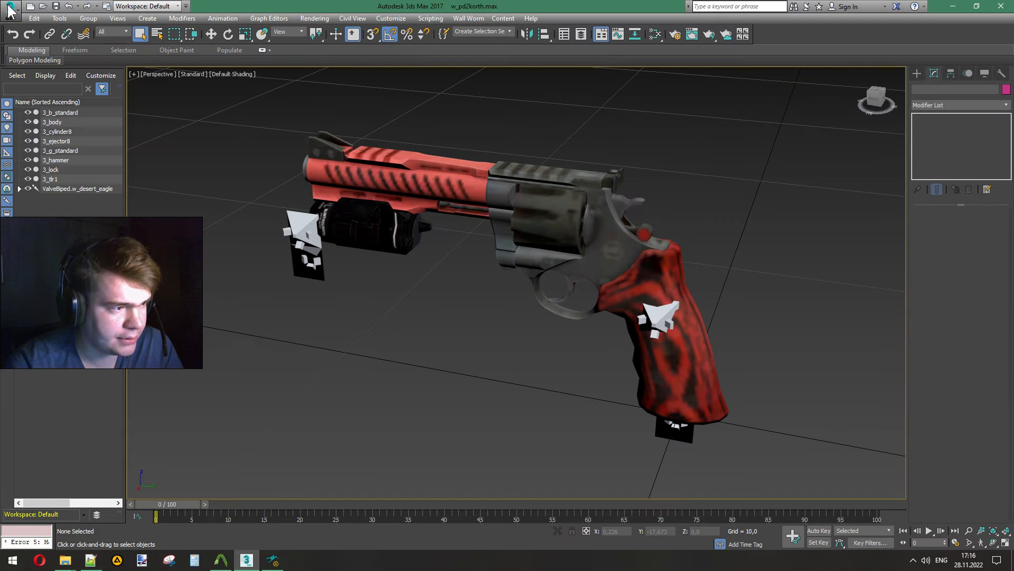
pyautogui.click(9, 10)
pyautogui.click(154, 77)
pyautogui.click(503, 296)
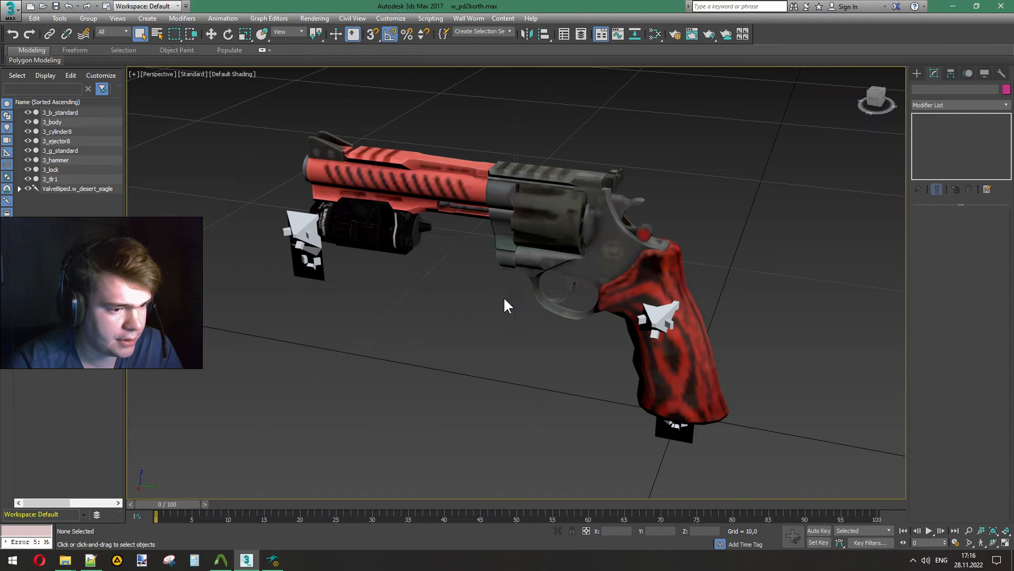
# Step: Delete the w_desert_eagle mesh from the scene and hide all the low-poly parts whose names start with 3_
pyautogui.click(384, 248)
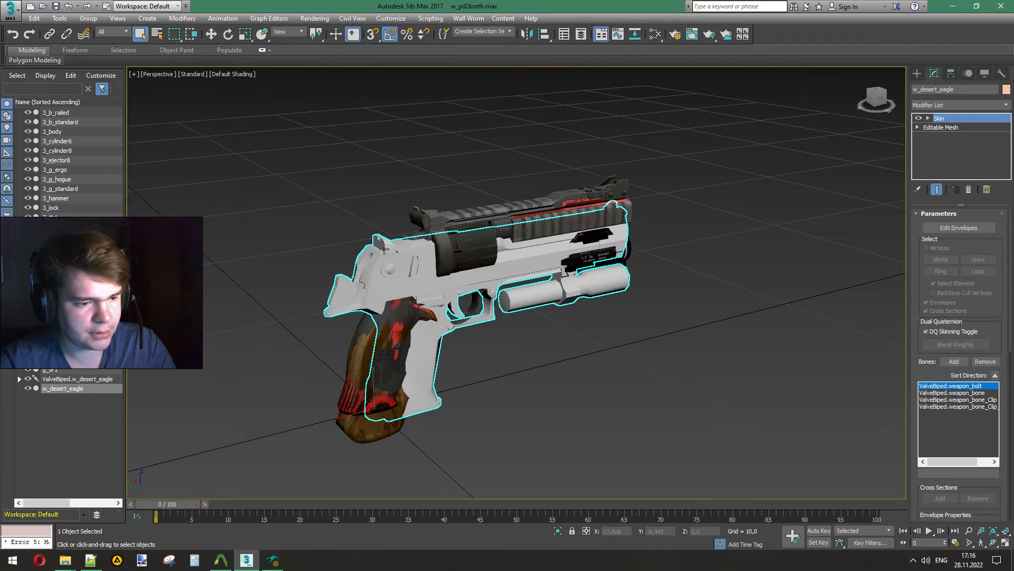
pyautogui.press('Delete')
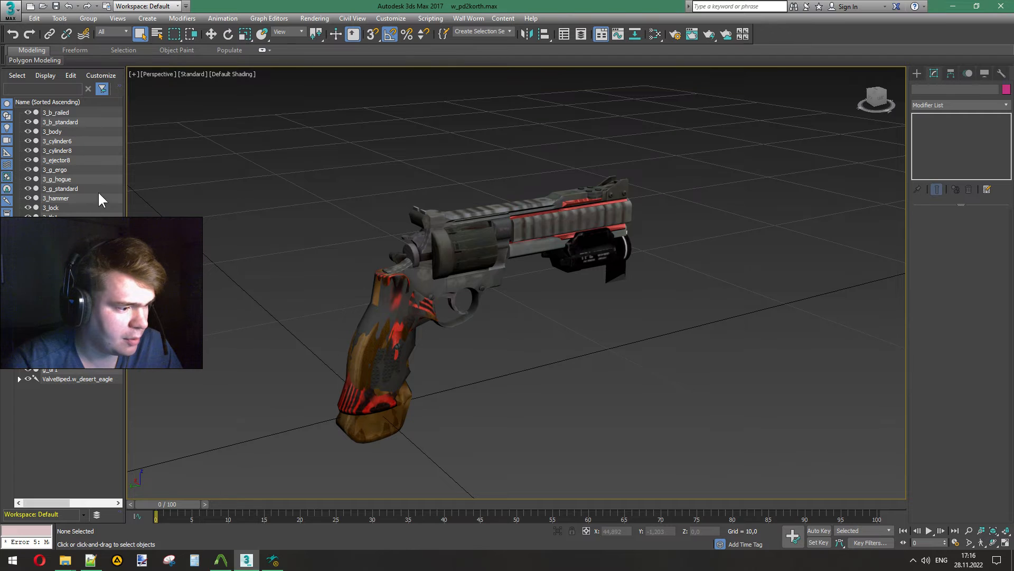
pyautogui.click(55, 215)
pyautogui.keyDown('shift'); pyautogui.click(53, 113); pyautogui.keyUp('shift')
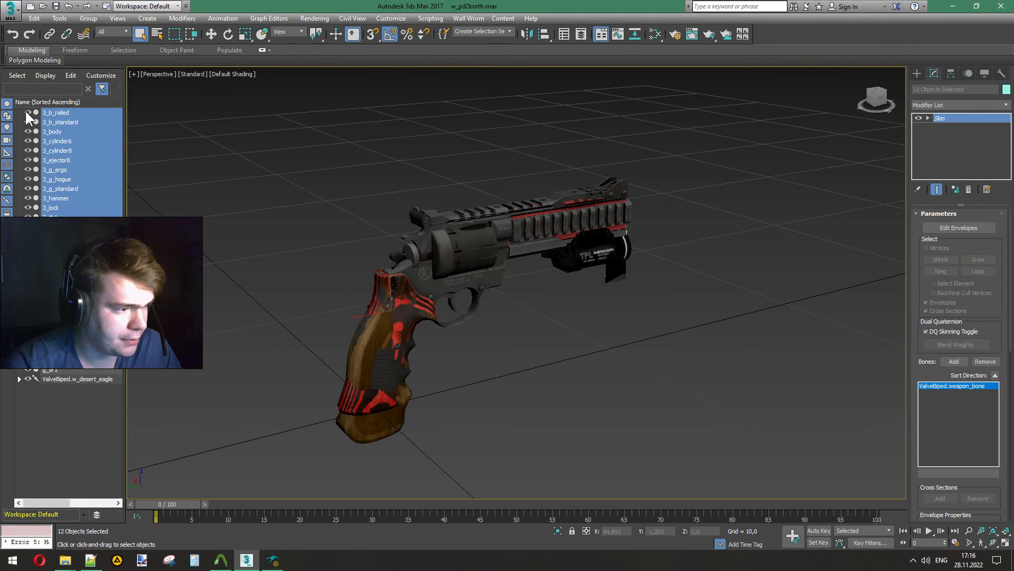
pyautogui.click(28, 112)
# Step: Delete the unused detailed parts, including g_b_railed, the spare cylinder and the alternative grips, keeping the standard revolver set
pyautogui.click(59, 226)
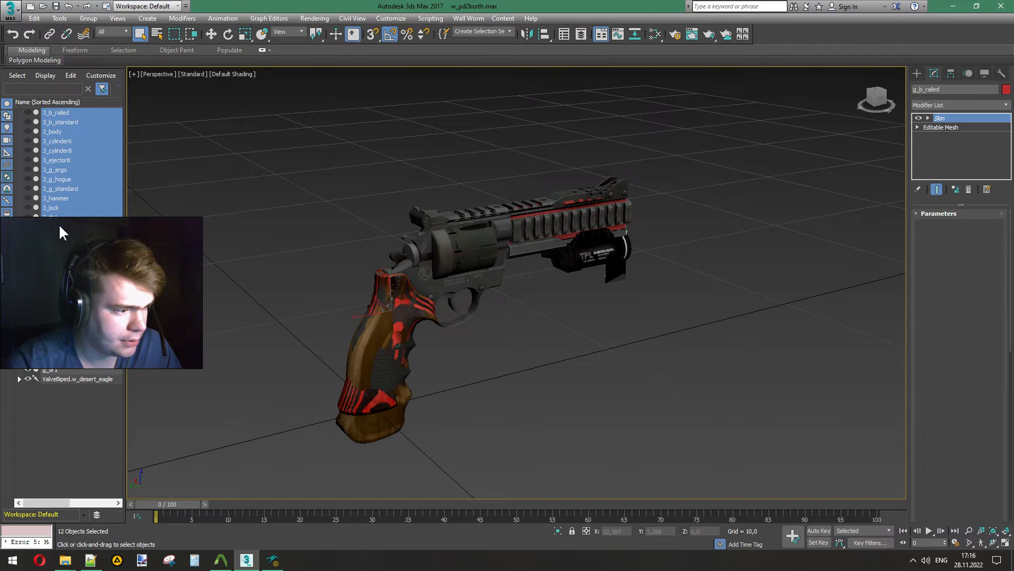
pyautogui.keyDown('ctrl'); pyautogui.click(73, 257); pyautogui.keyUp('ctrl')
pyautogui.keyDown('ctrl'); pyautogui.click(73, 277); pyautogui.keyUp('ctrl')
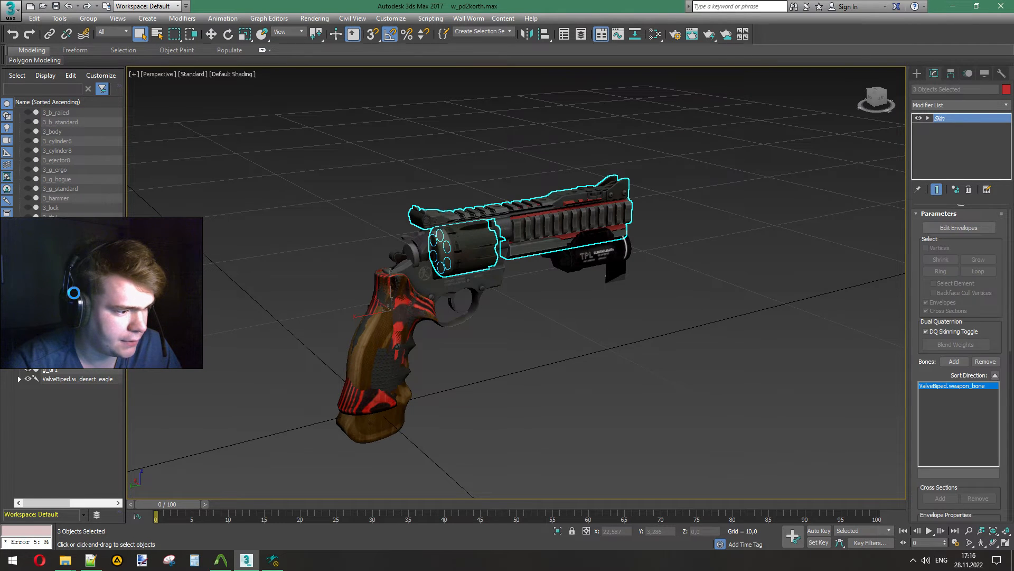
pyautogui.keyDown('ctrl'); pyautogui.click(73, 294); pyautogui.keyUp('ctrl')
pyautogui.keyDown('ctrl'); pyautogui.click(66, 320); pyautogui.keyUp('ctrl')
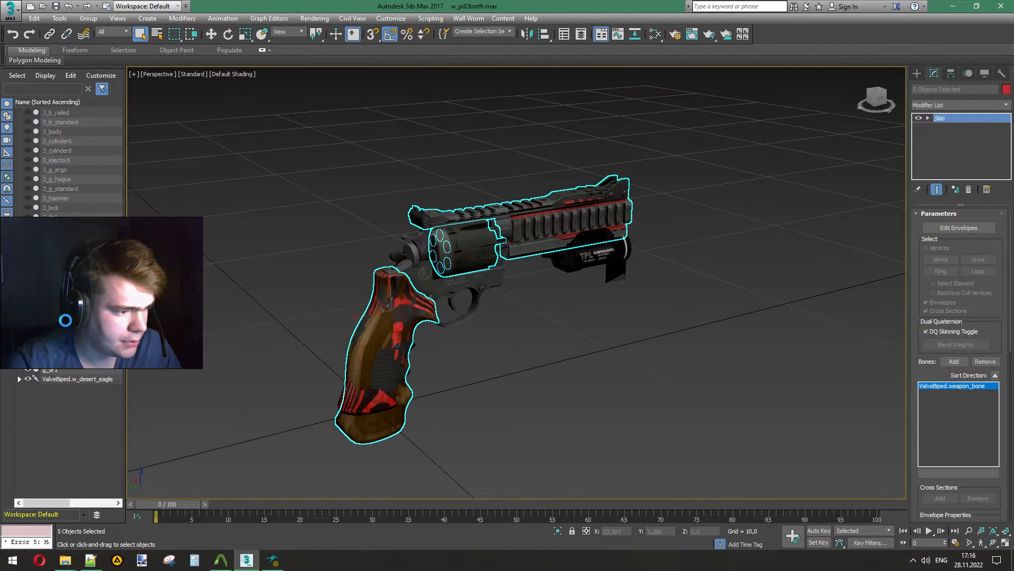
pyautogui.keyDown('ctrl'); pyautogui.click(66, 331); pyautogui.keyUp('ctrl')
pyautogui.keyDown('ctrl'); pyautogui.click(69, 348); pyautogui.keyUp('ctrl')
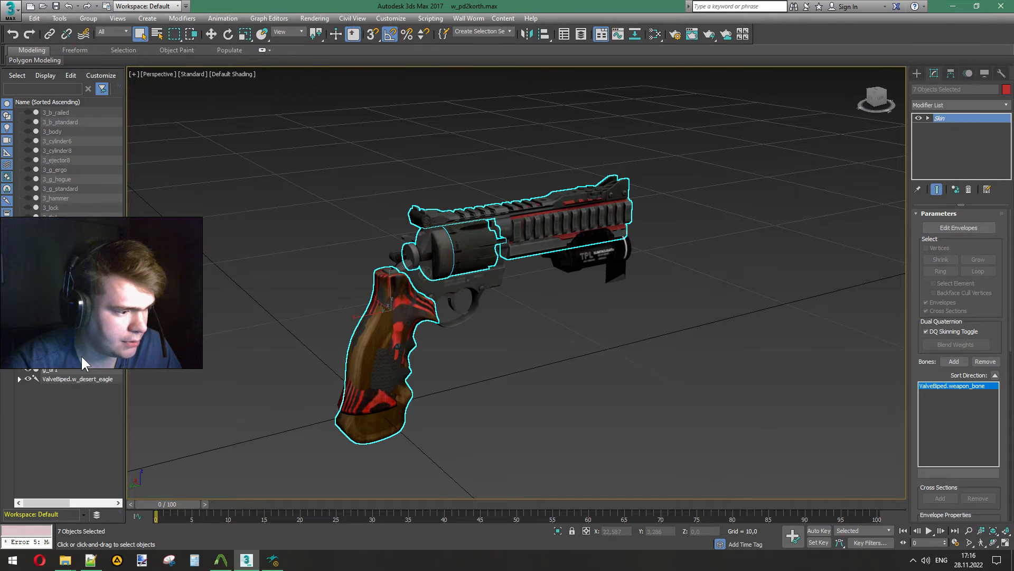
pyautogui.press('Delete')
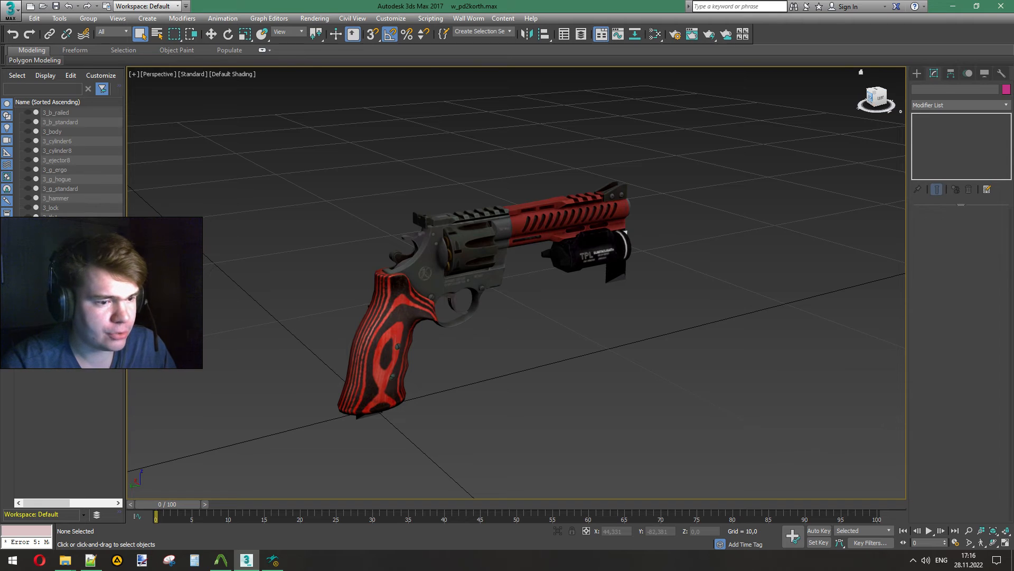
# Step: Hide the remaining detailed g_ parts and unhide all the low-poly 3_ parts
pyautogui.moveTo(877, 98); pyautogui.dragTo(966, 99)
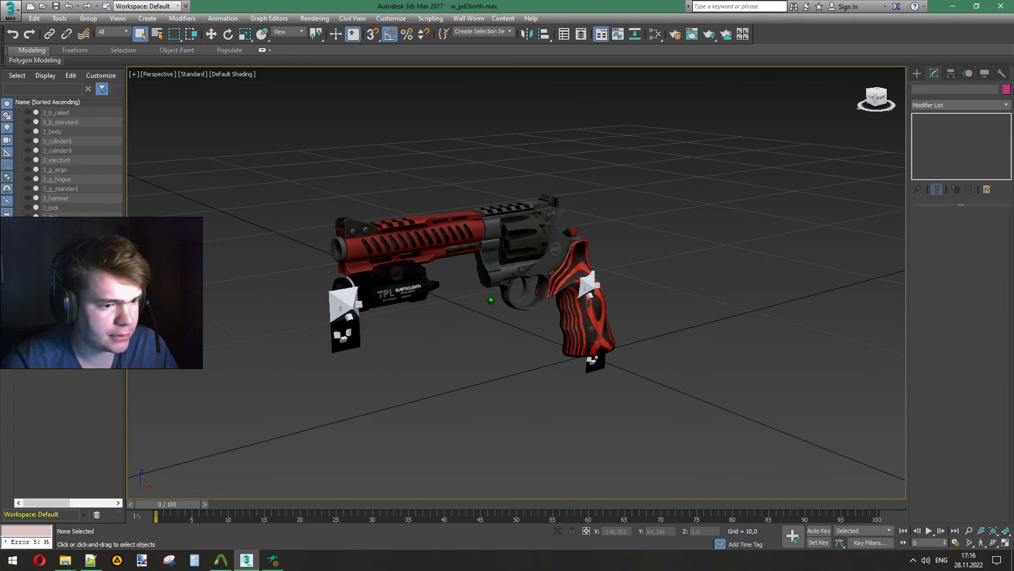
pyautogui.scroll(2, 454, 252)
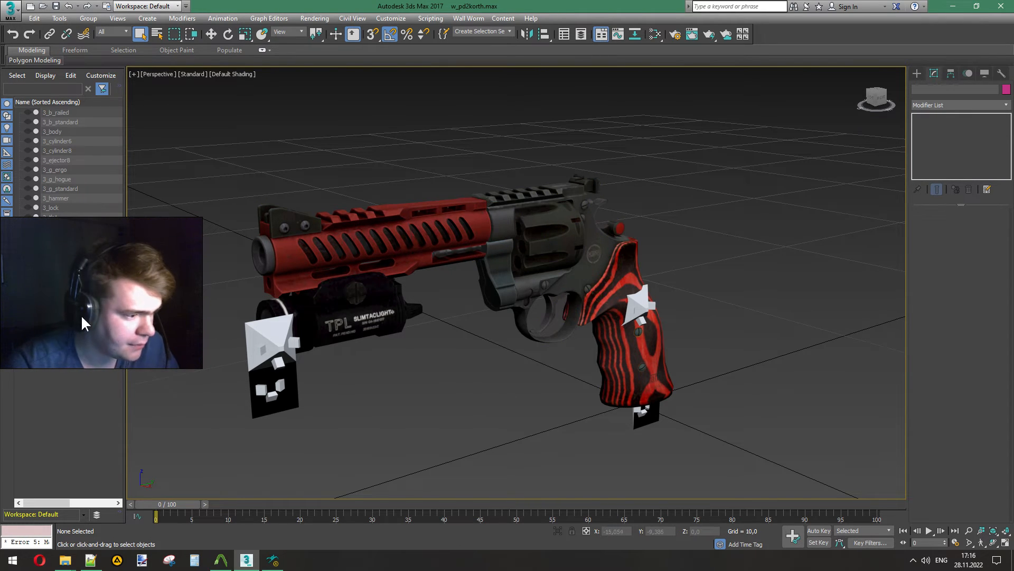
pyautogui.click(46, 300)
pyautogui.keyDown('shift'); pyautogui.click(64, 227); pyautogui.keyUp('shift')
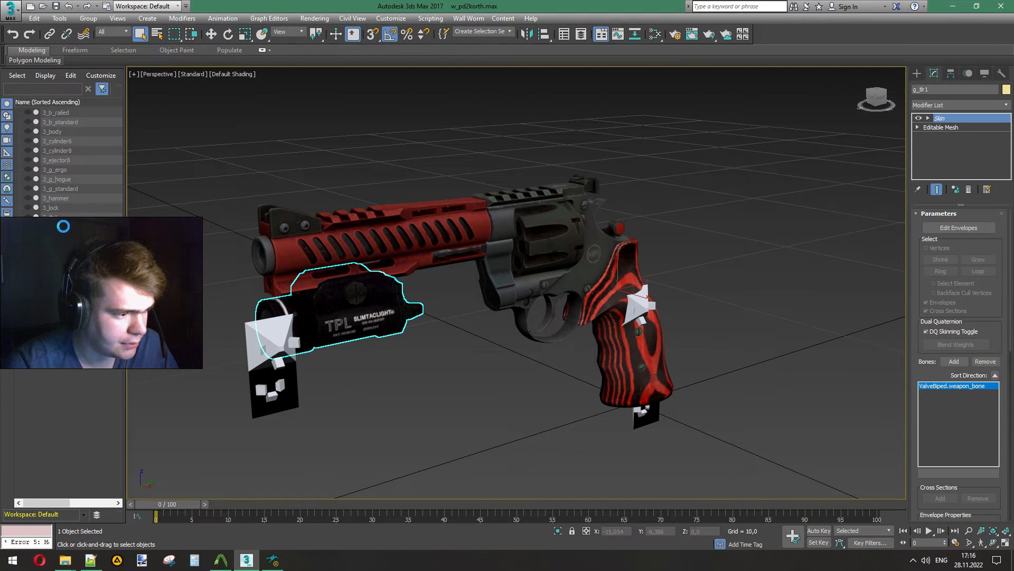
pyautogui.click(28, 229)
pyautogui.click(55, 216)
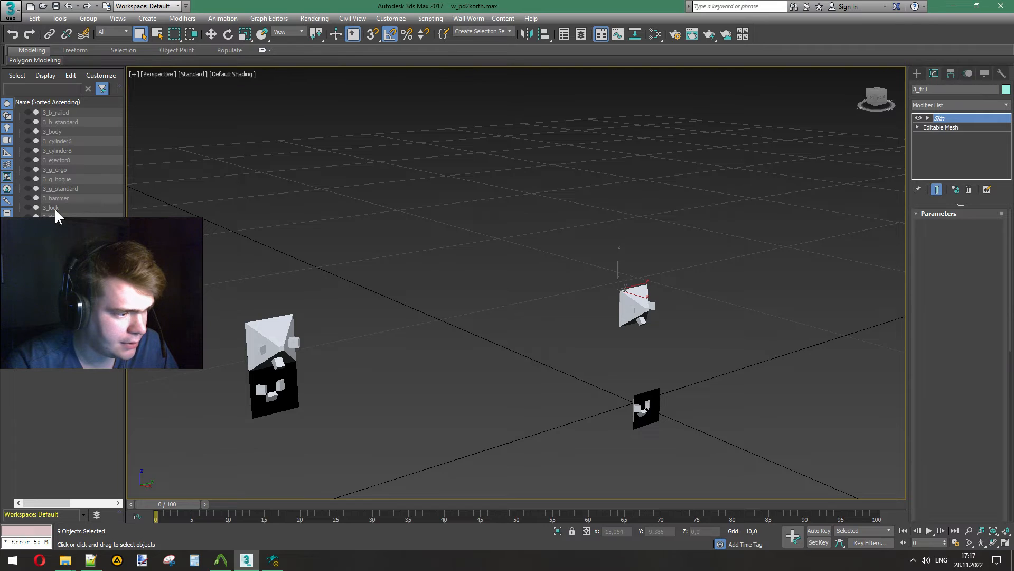
pyautogui.keyDown('shift'); pyautogui.click(53, 110); pyautogui.keyUp('shift')
pyautogui.click(28, 112)
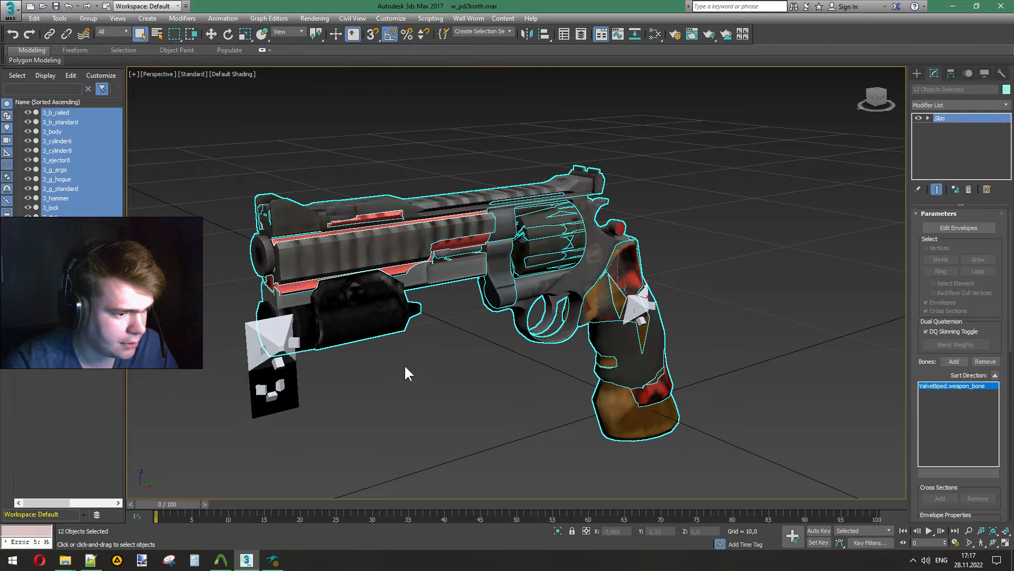
pyautogui.click(417, 371)
# Step: Delete the unused low-poly parts 3_b_railed, 3_cylinder6, 3_g_ergo and 3_g_hogue
pyautogui.click(56, 113)
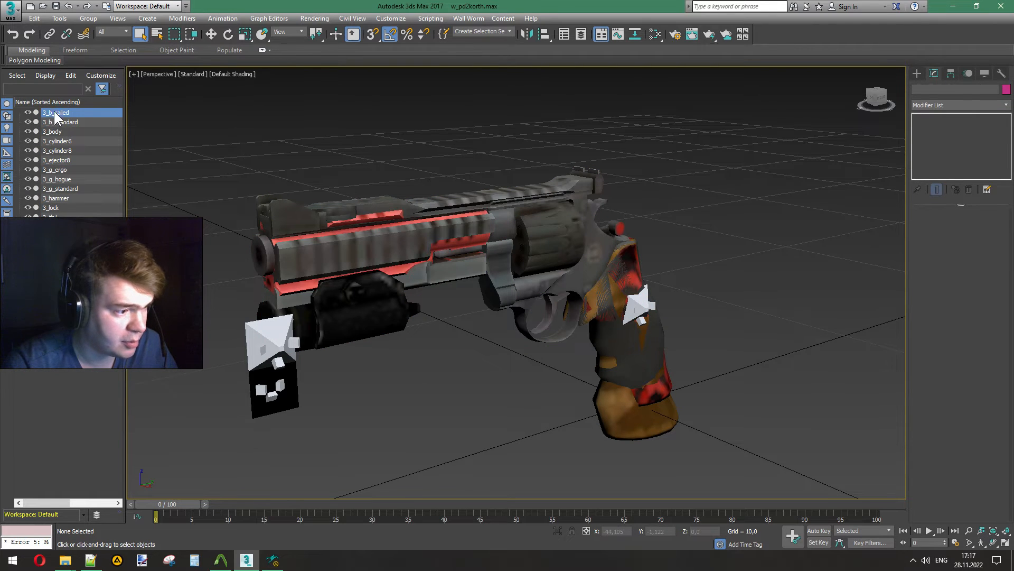
pyautogui.keyDown('ctrl'); pyautogui.click(70, 141); pyautogui.keyUp('ctrl')
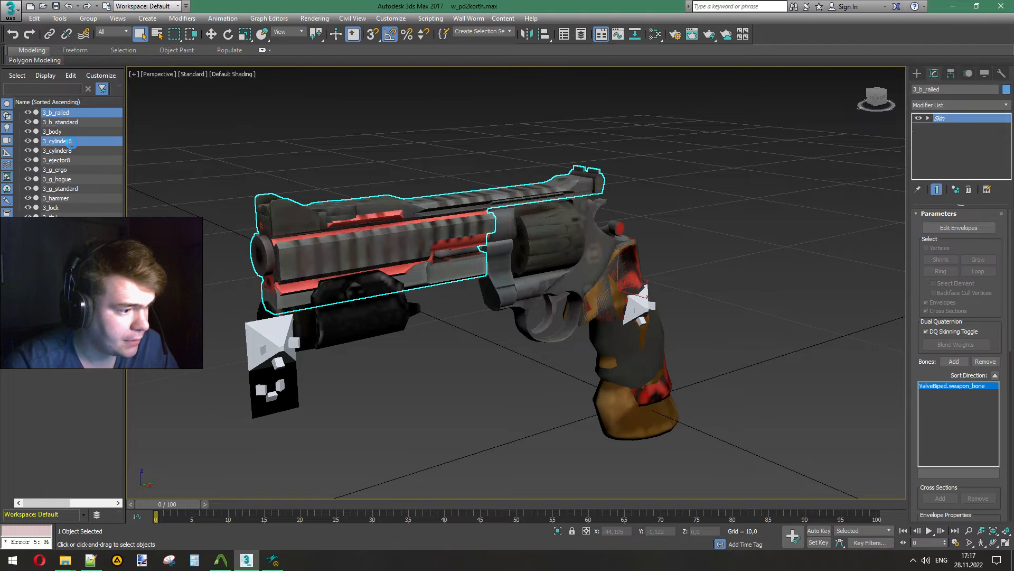
pyautogui.keyDown('ctrl'); pyautogui.click(75, 169); pyautogui.keyUp('ctrl')
pyautogui.keyDown('ctrl'); pyautogui.click(70, 179); pyautogui.keyUp('ctrl')
pyautogui.press('Delete')
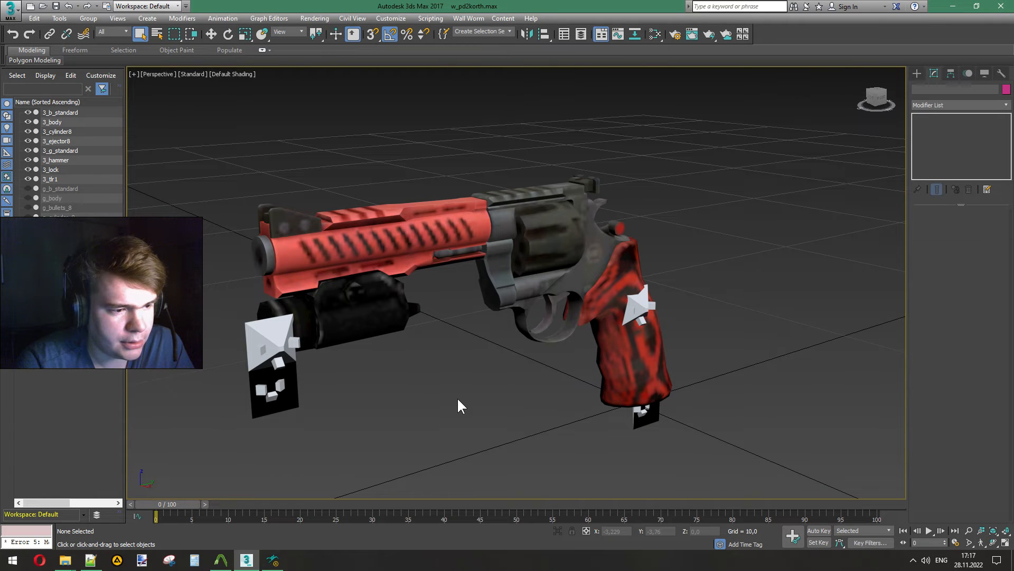
# Step: Delete the flashlight body elements of the low-poly 3_tlr1 mesh, keeping only its pentagonal screw face
pyautogui.click(360, 319)
pyautogui.scroll(5, 359, 320)
pyautogui.scroll(-2, 360, 319)
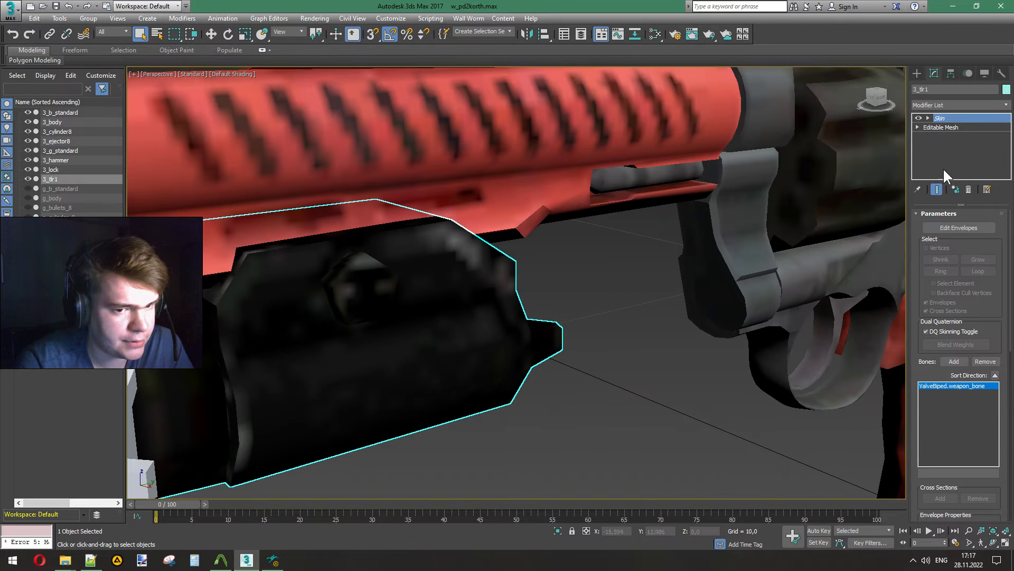
pyautogui.click(918, 128)
pyautogui.click(951, 173)
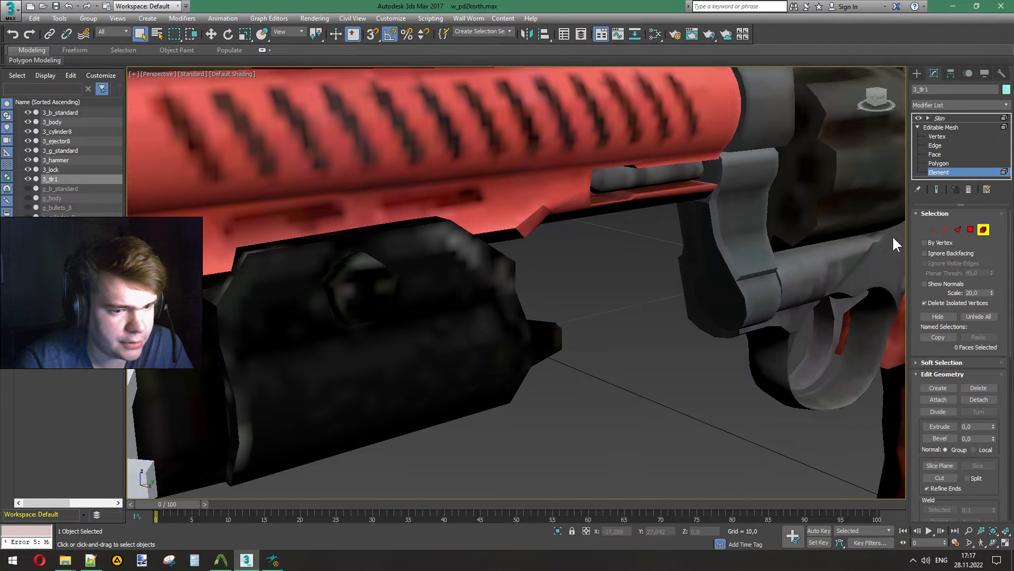
pyautogui.click(375, 278)
pyautogui.moveTo(487, 351); pyautogui.dragTo(551, 351, button='middle')
pyautogui.scroll(-3, 551, 351)
pyautogui.click(551, 351)
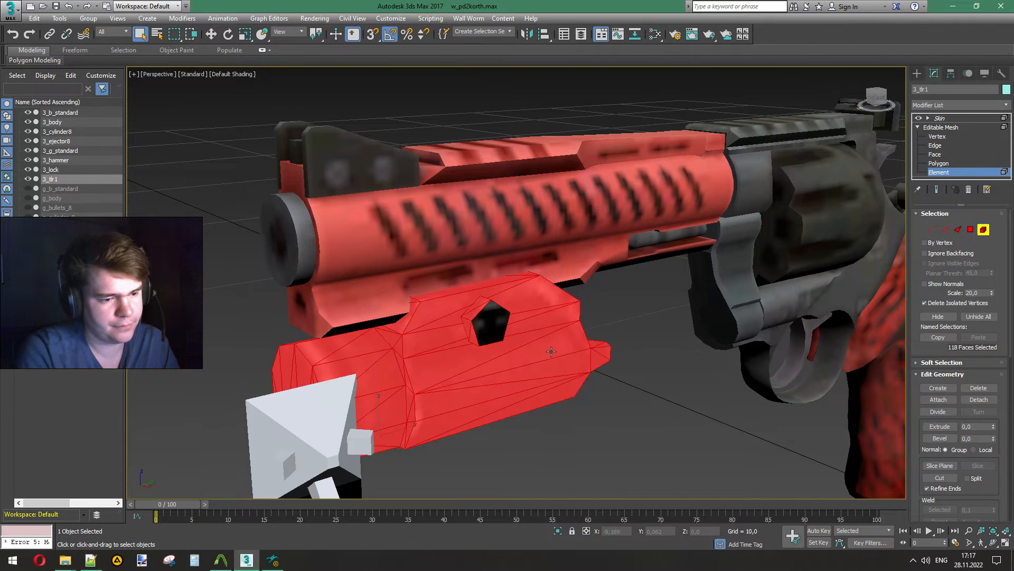
pyautogui.press('Delete')
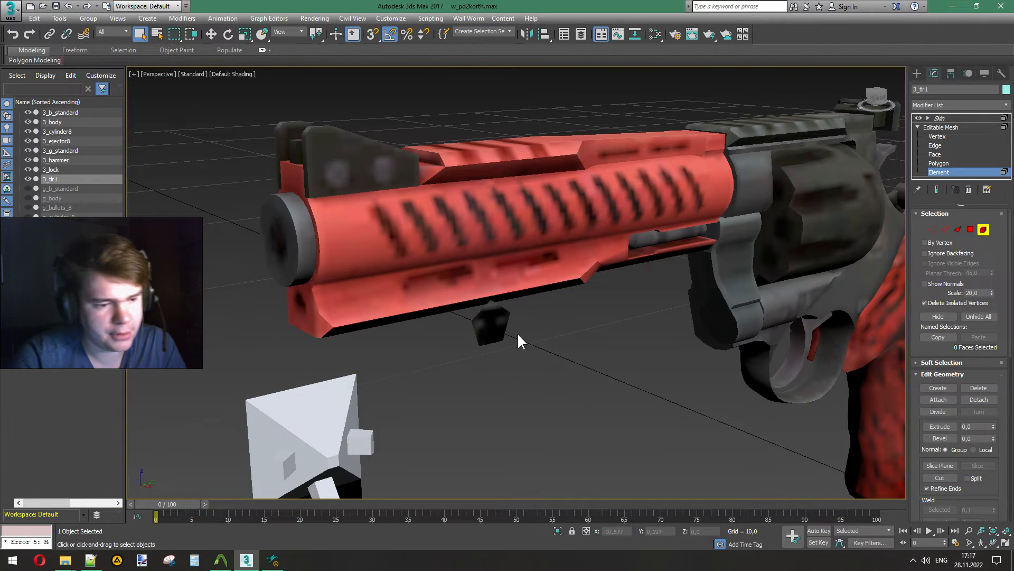
# Step: Unhide the detailed flashlight over the leftover screw face, leave element editing and hide 3_tlr1
pyautogui.scroll(5, 491, 325)
pyautogui.moveTo(491, 324); pyautogui.dragTo(442, 308, button='middle')
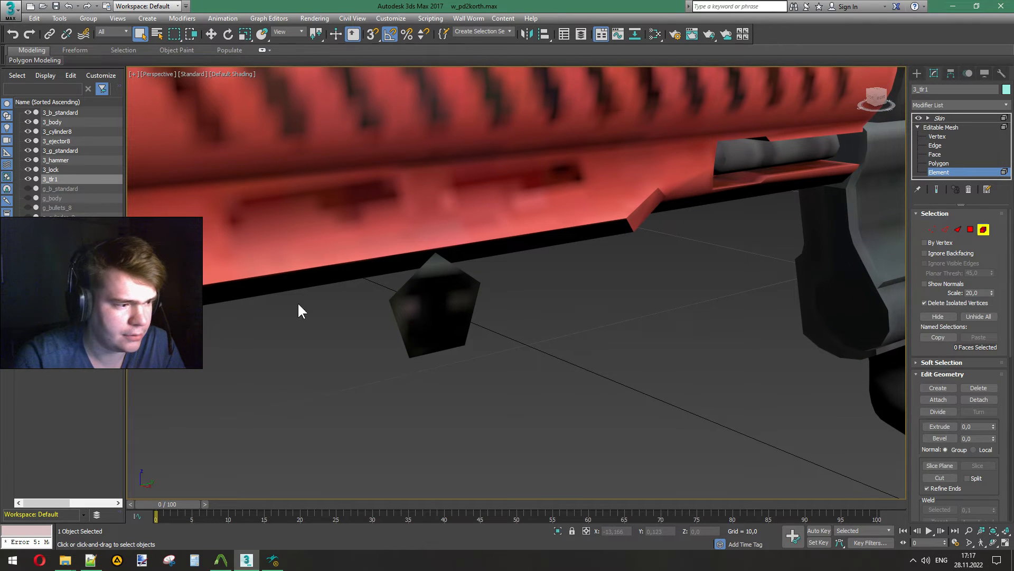
pyautogui.hotkey('ctrl', 'z')
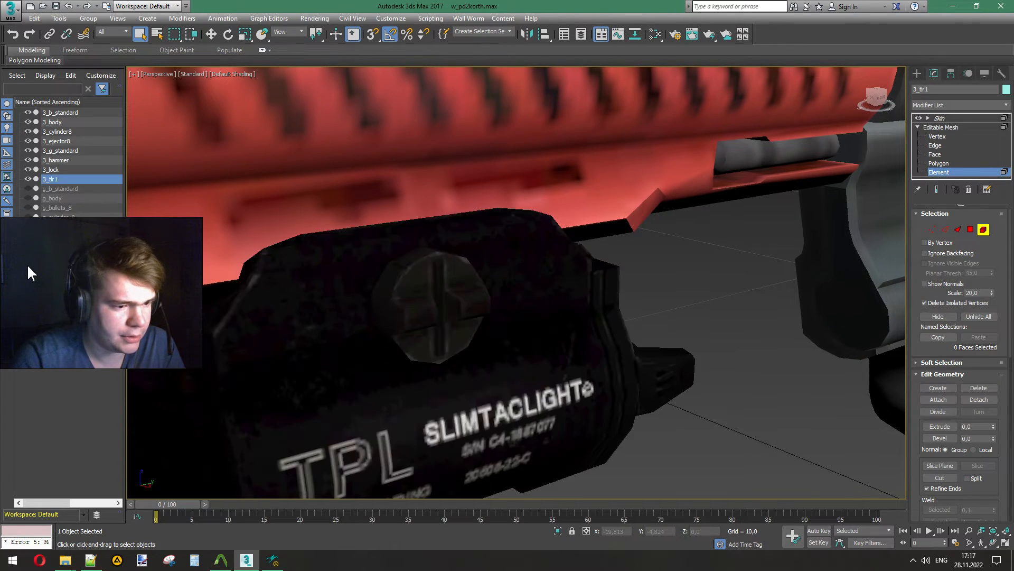
pyautogui.moveTo(872, 97)
pyautogui.mouseDown()
pyautogui.moveTo(910, 99)
pyautogui.moveTo(890, 99)
pyautogui.mouseUp()
pyautogui.scroll(-8, 486, 289)
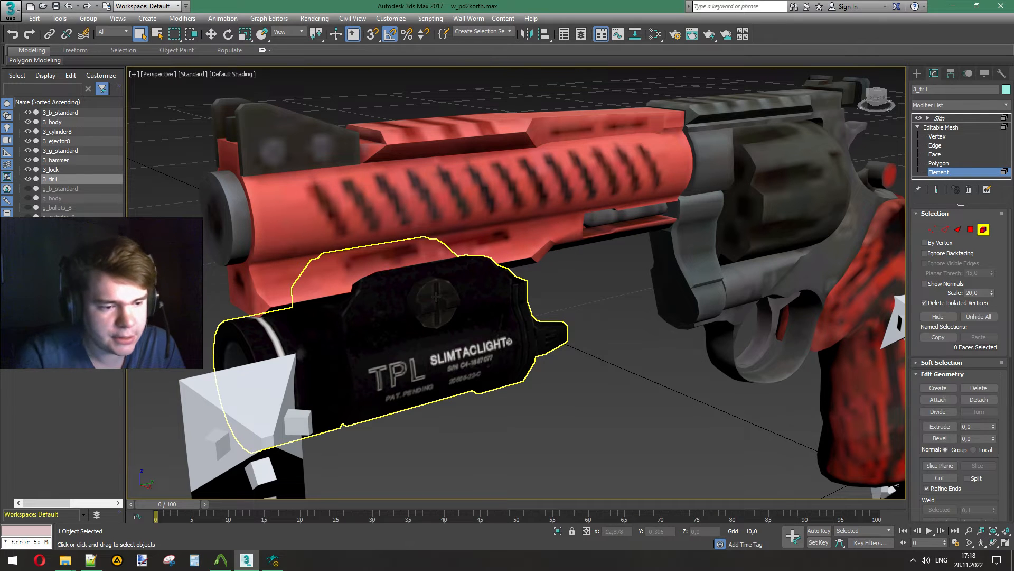
pyautogui.click(982, 230)
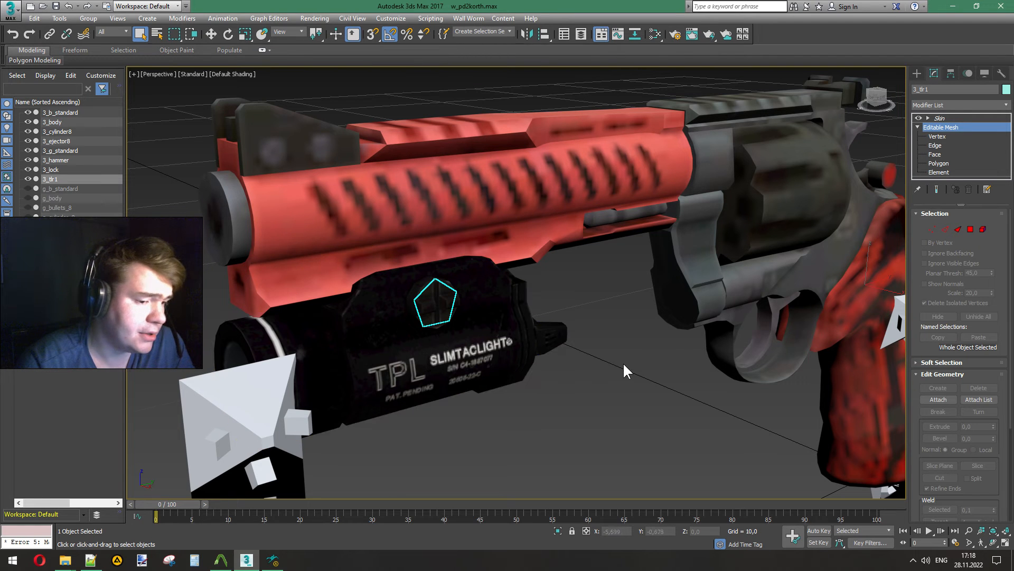
pyautogui.click(27, 179)
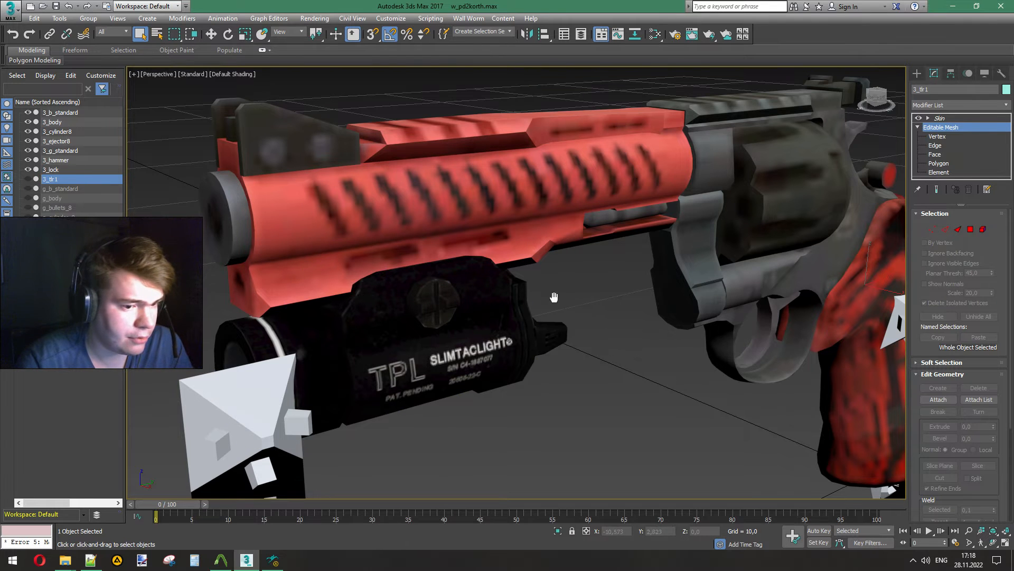
# Step: Delete every element of the low-poly barrel 3_b_standard except the small front face of its front sight
pyautogui.scroll(-5, 506, 303)
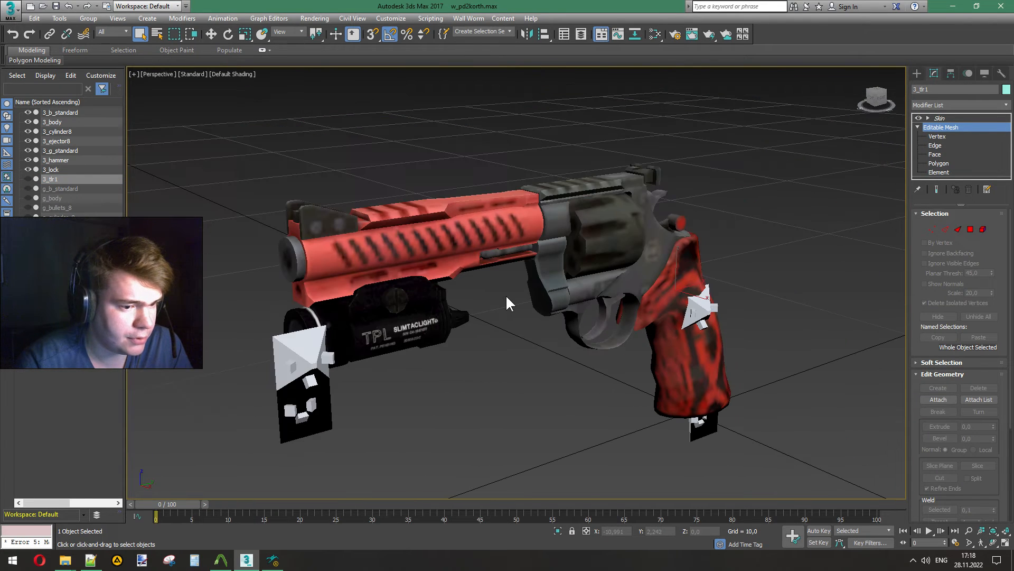
pyautogui.click(406, 226)
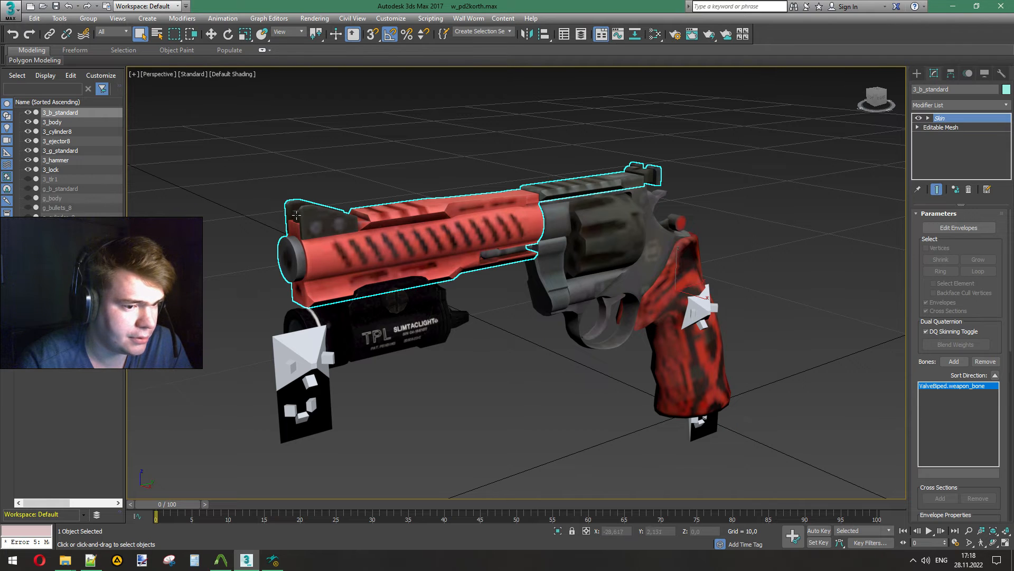
pyautogui.keyDown('alt'); pyautogui.moveTo(268, 215); pyautogui.dragTo(492, 252, button='middle'); pyautogui.keyUp('alt')
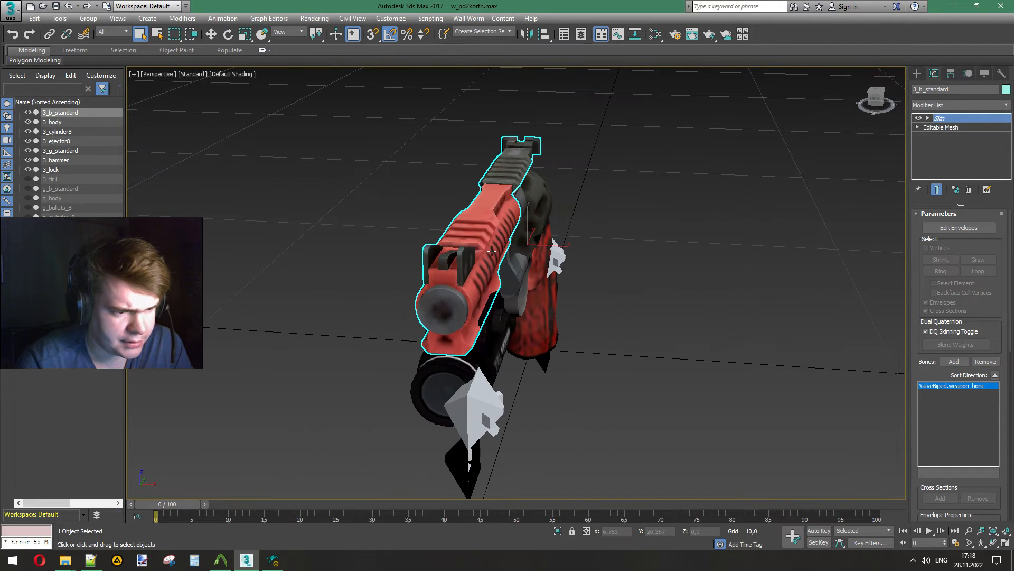
pyautogui.scroll(5, 491, 251)
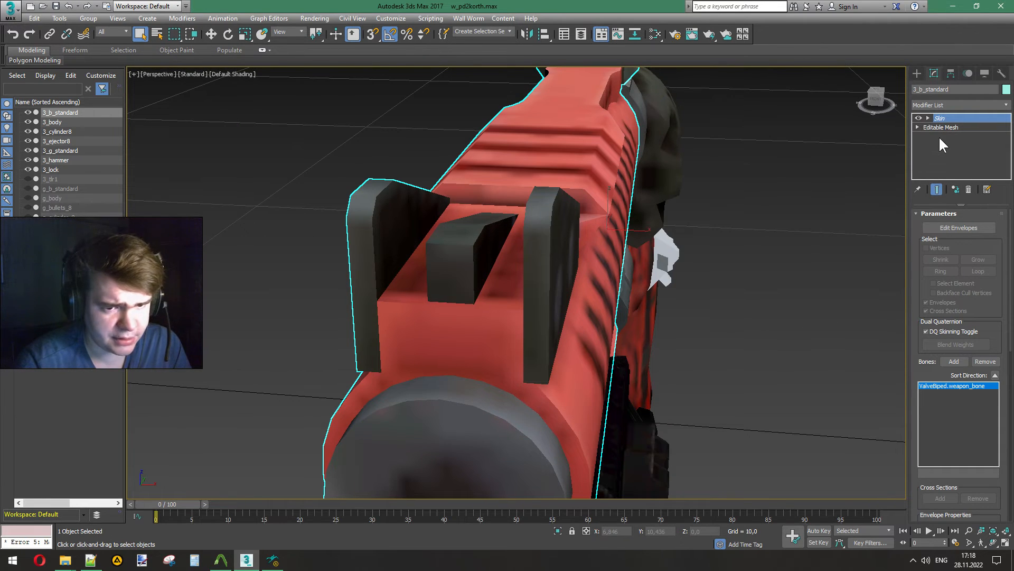
pyautogui.click(937, 127)
pyautogui.click(983, 229)
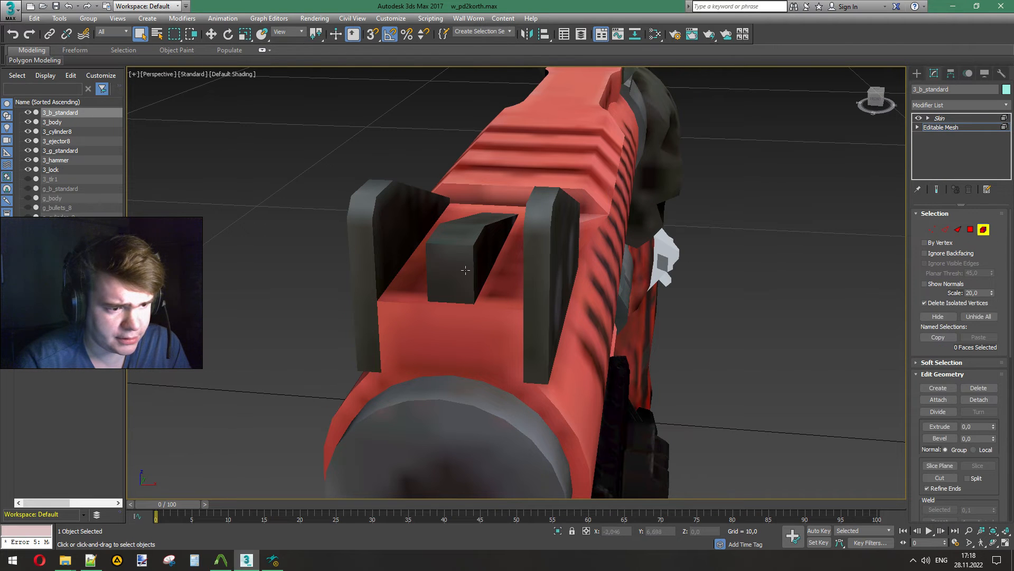
pyautogui.click(457, 268)
pyautogui.hotkey('ctrl', 'i')
pyautogui.press('Delete')
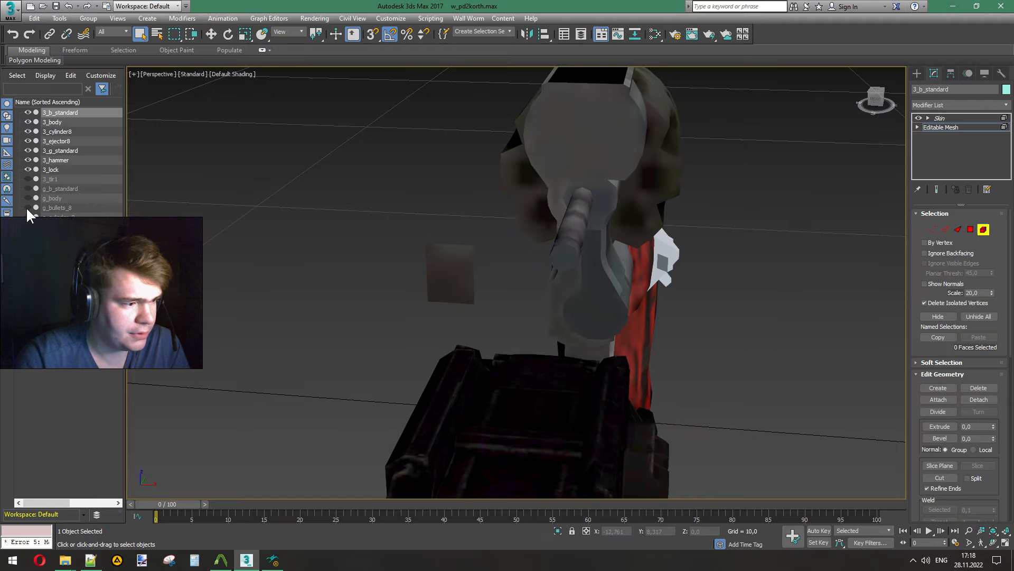
# Step: Unhide the detailed barrel g_b_standard and scale the leftover 3_b_standard face uniformly down until it fits within the front sight
pyautogui.click(27, 189)
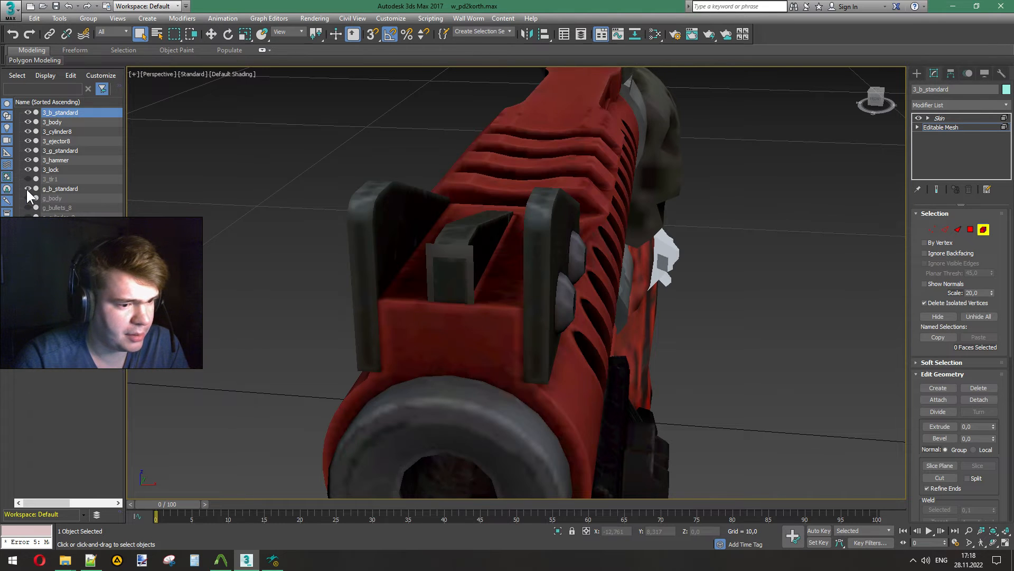
pyautogui.moveTo(877, 99); pyautogui.dragTo(902, 99)
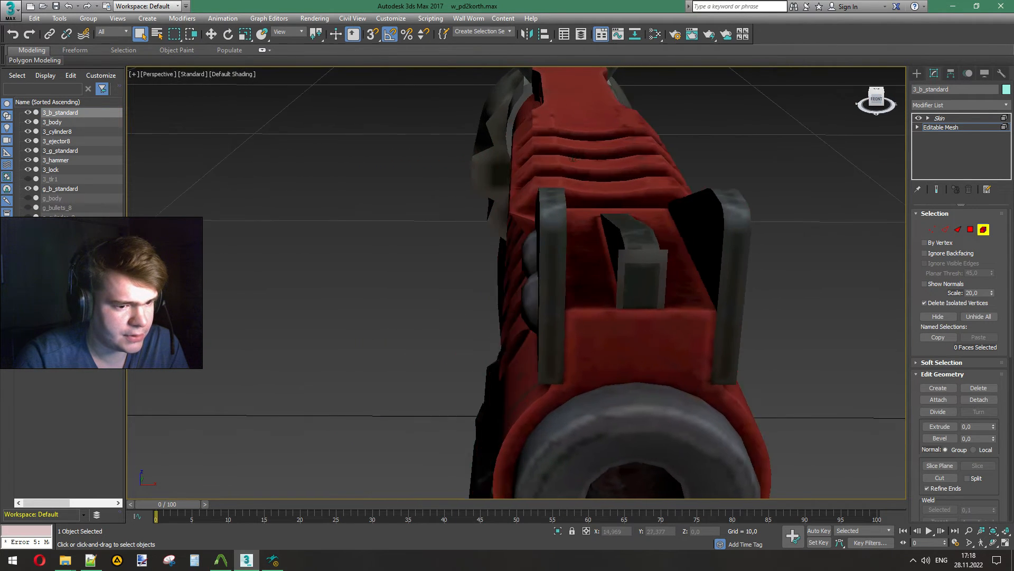
pyautogui.moveTo(573, 159)
pyautogui.keyDown('alt'); pyautogui.mouseDown(button='middle')
pyautogui.moveTo(602, 161)
pyautogui.moveTo(573, 157)
pyautogui.moveTo(576, 191)
pyautogui.moveTo(628, 164)
pyautogui.moveTo(573, 157)
pyautogui.moveTo(613, 164)
pyautogui.moveTo(591, 179)
pyautogui.moveTo(623, 169)
pyautogui.moveTo(576, 162)
pyautogui.mouseUp(button='middle'); pyautogui.keyUp('alt')
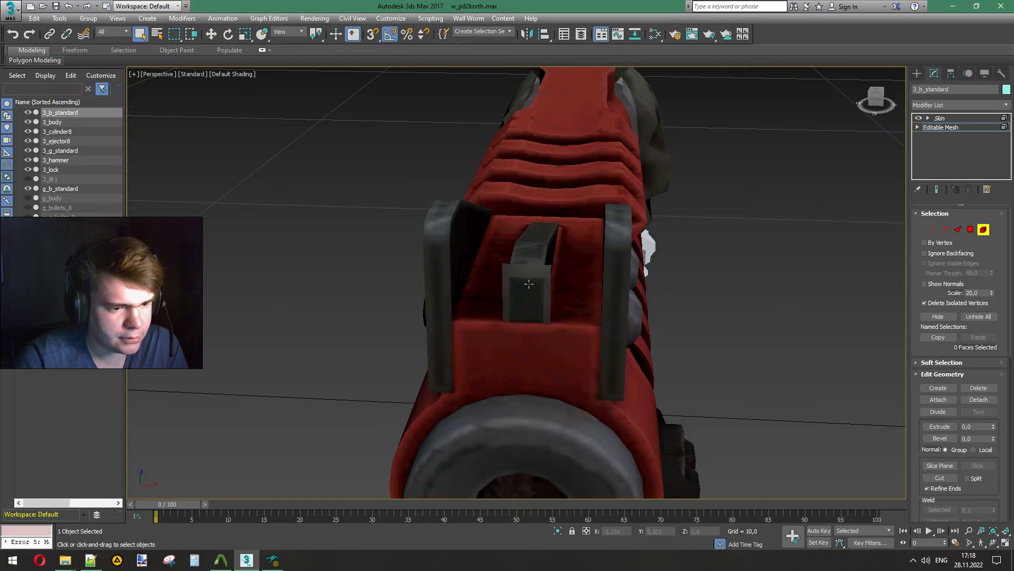
pyautogui.scroll(4, 529, 283)
pyautogui.click(514, 256)
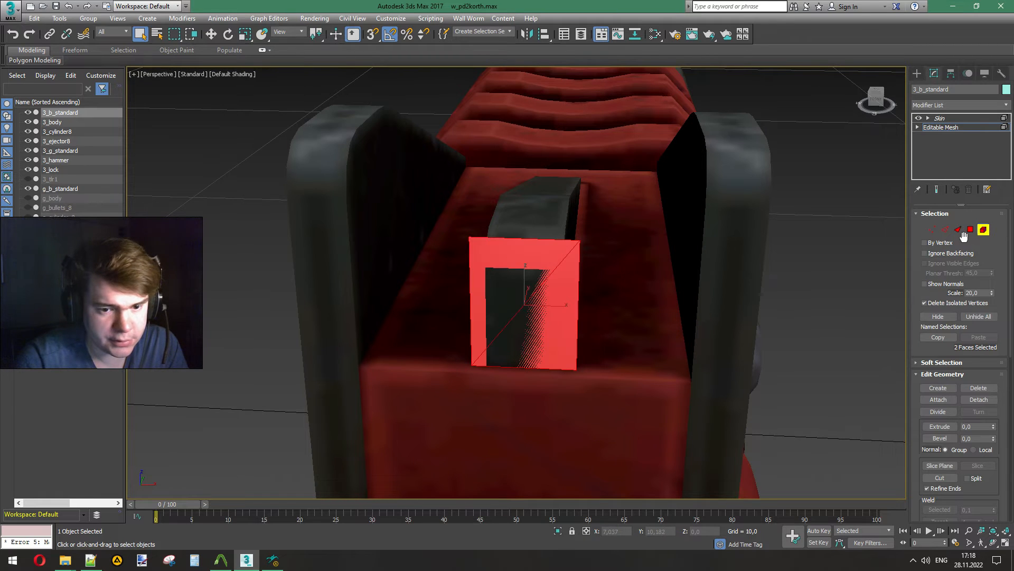
pyautogui.rightClick(642, 243)
pyautogui.click(661, 268)
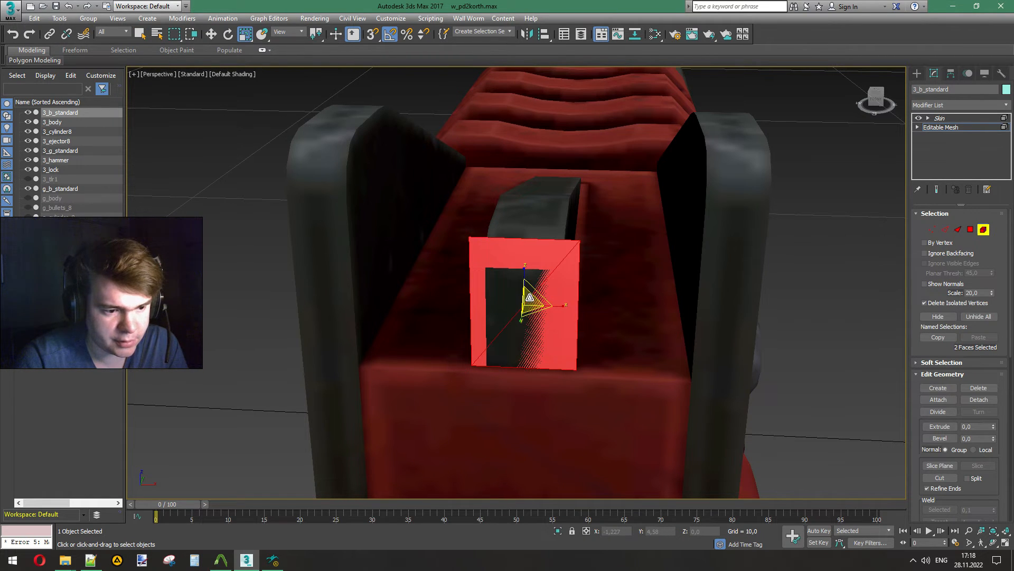
pyautogui.moveTo(530, 297); pyautogui.dragTo(520, 350)
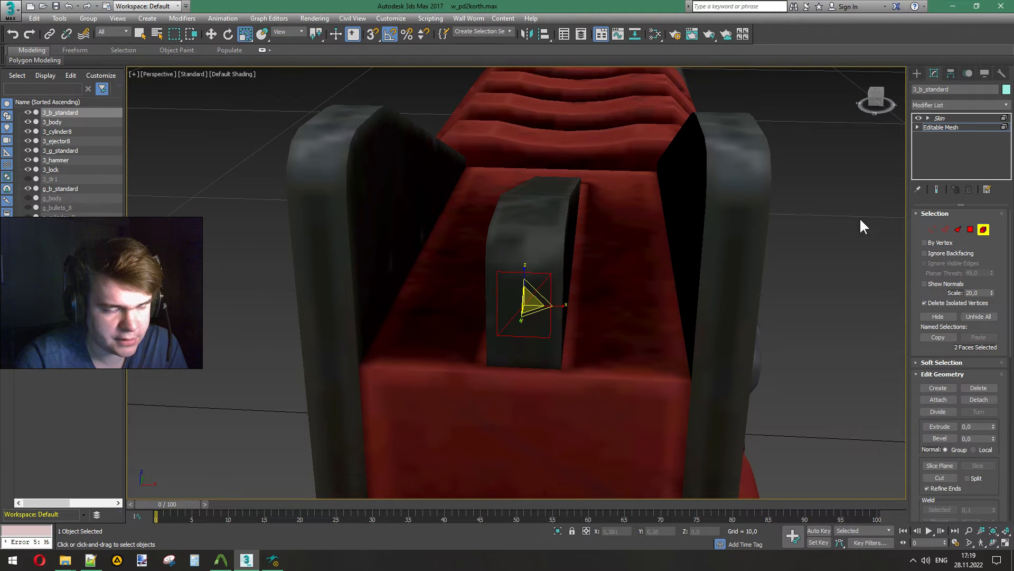
pyautogui.moveTo(879, 99); pyautogui.dragTo(877, 101)
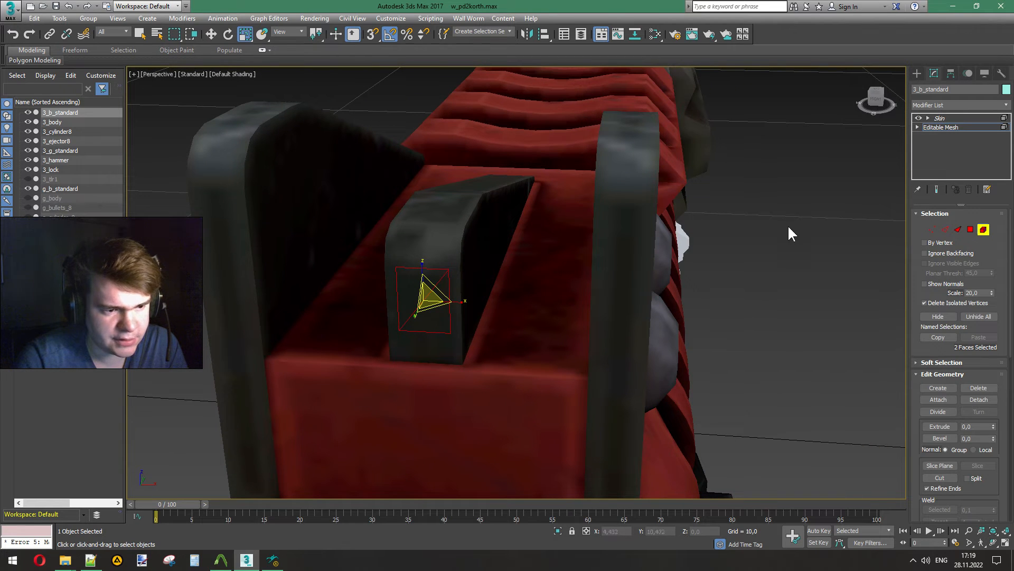
# Step: Hide g_b_standard, flip the normal of the small 3_b_standard face and leave element editing
pyautogui.click(28, 188)
pyautogui.click(793, 258)
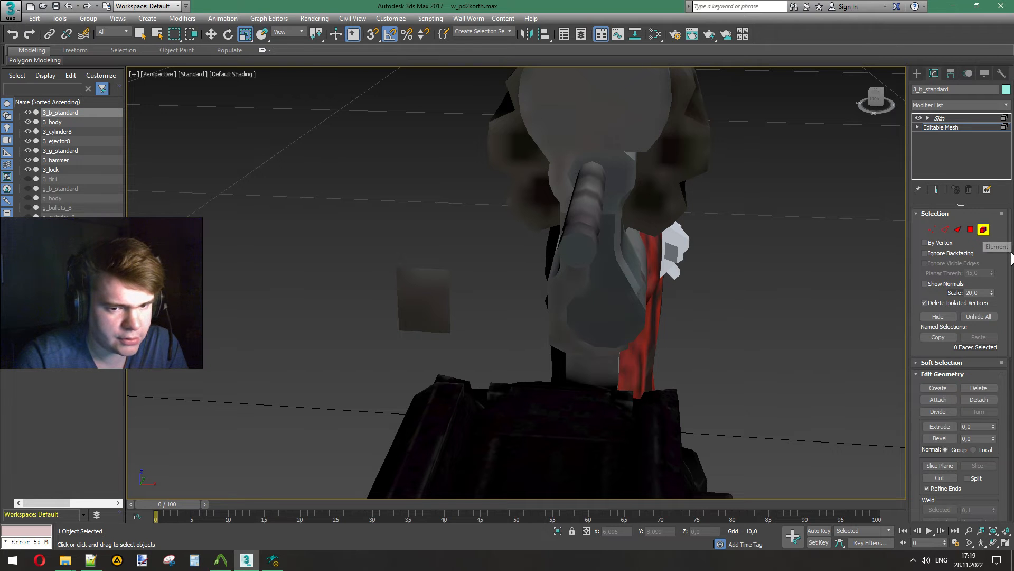
pyautogui.moveTo(1011, 254); pyautogui.dragTo(1013, 438)
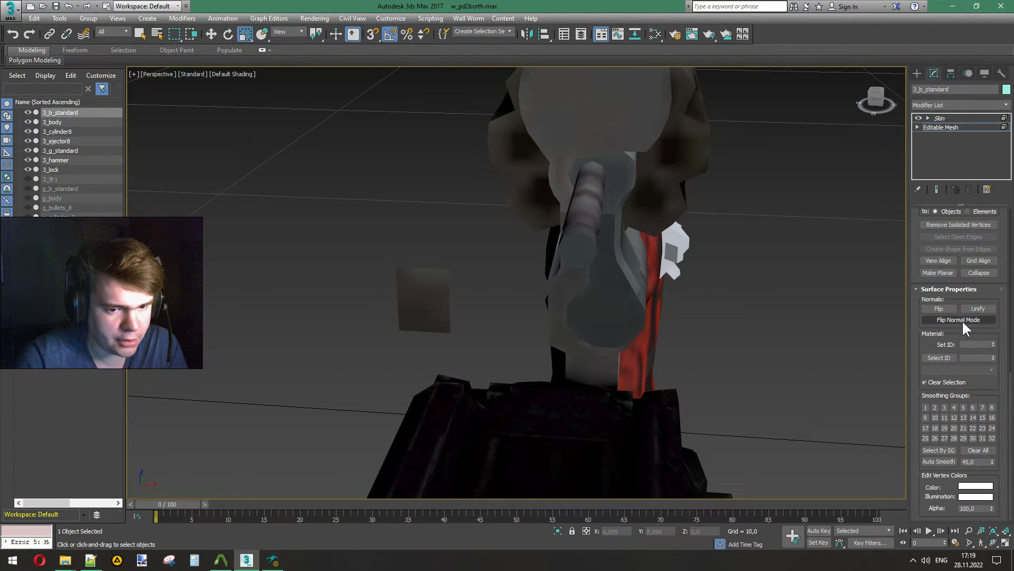
pyautogui.click(961, 319)
pyautogui.click(435, 303)
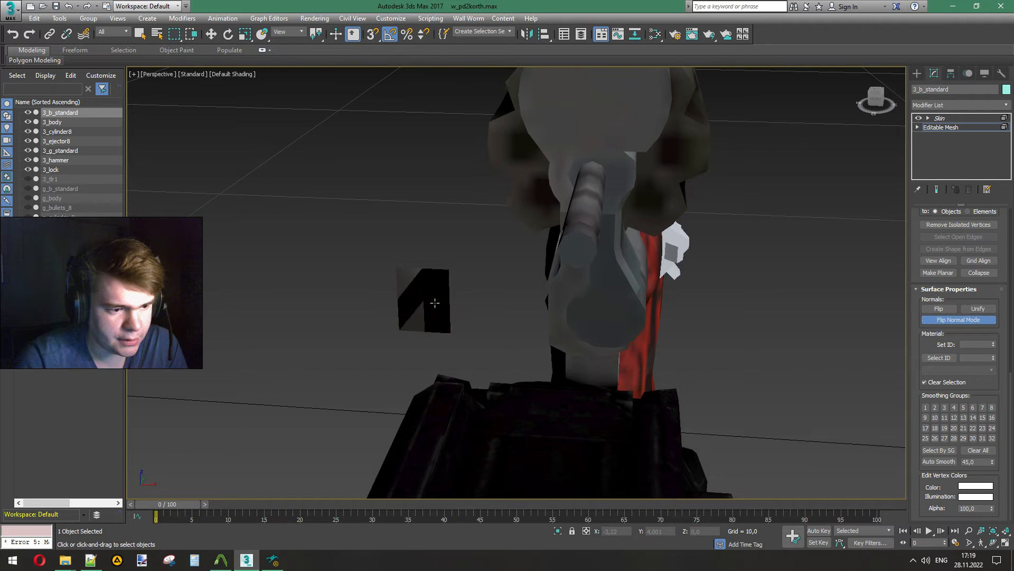
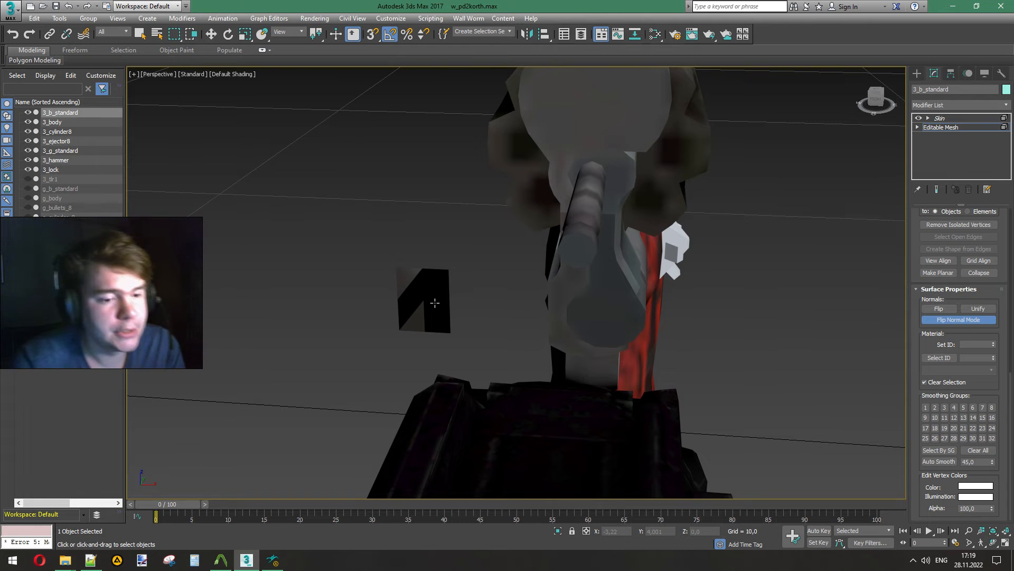
pyautogui.click(959, 321)
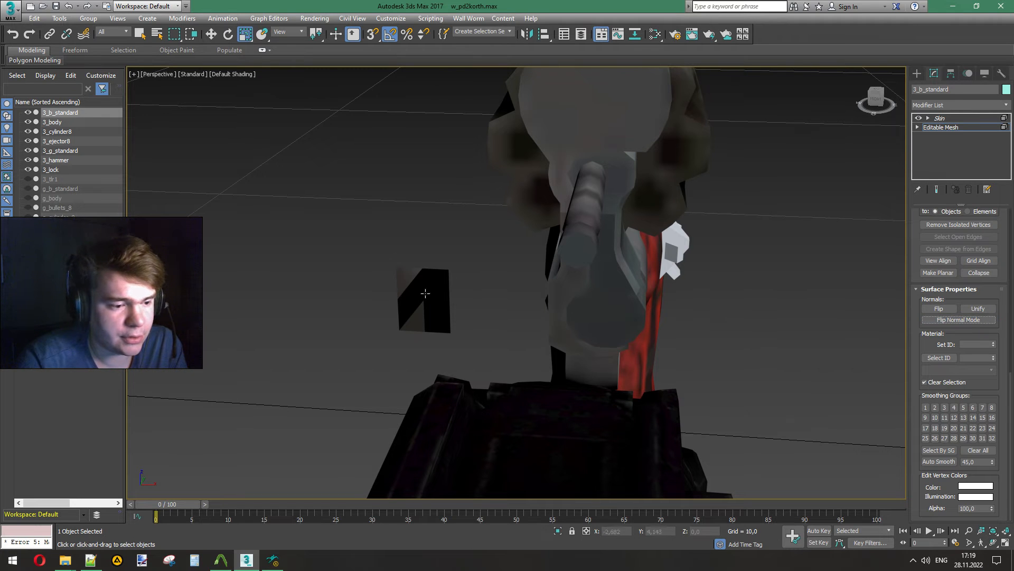
pyautogui.click(950, 128)
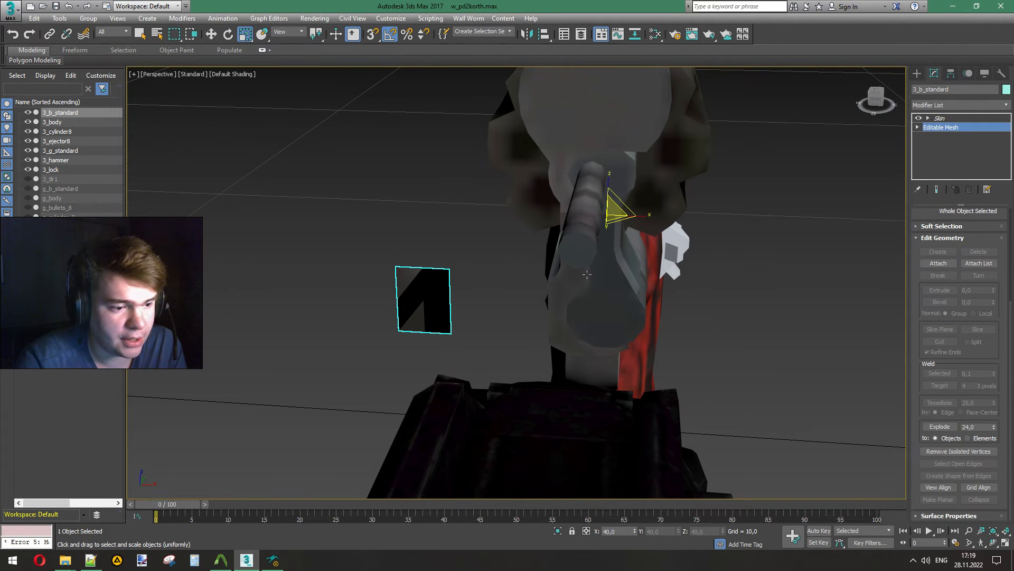
# Step: Unhide g_b_standard to check the reduced face against the front sight, clear the selection and hide 3_b_standard
pyautogui.click(28, 188)
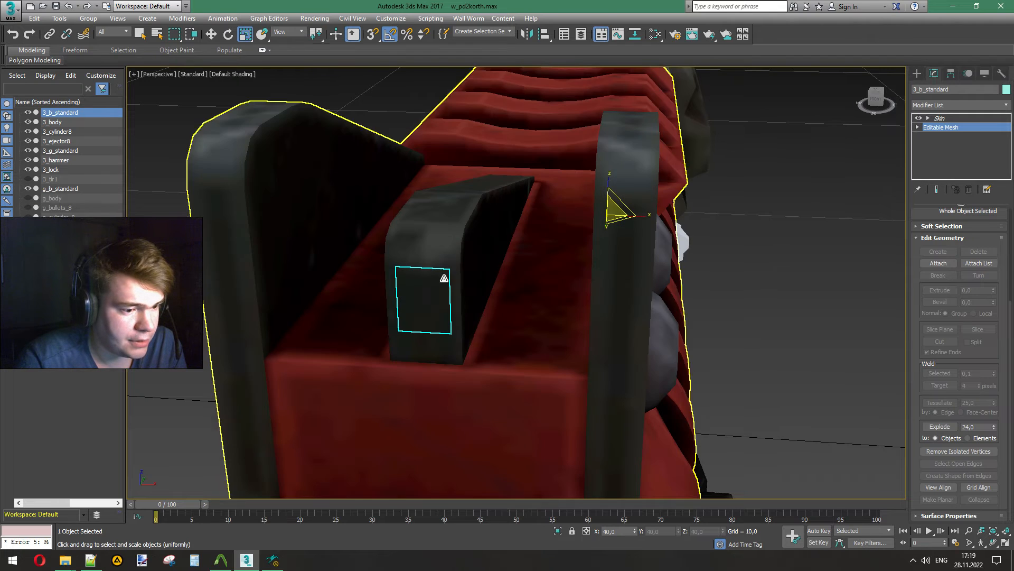
pyautogui.scroll(-3, 503, 287)
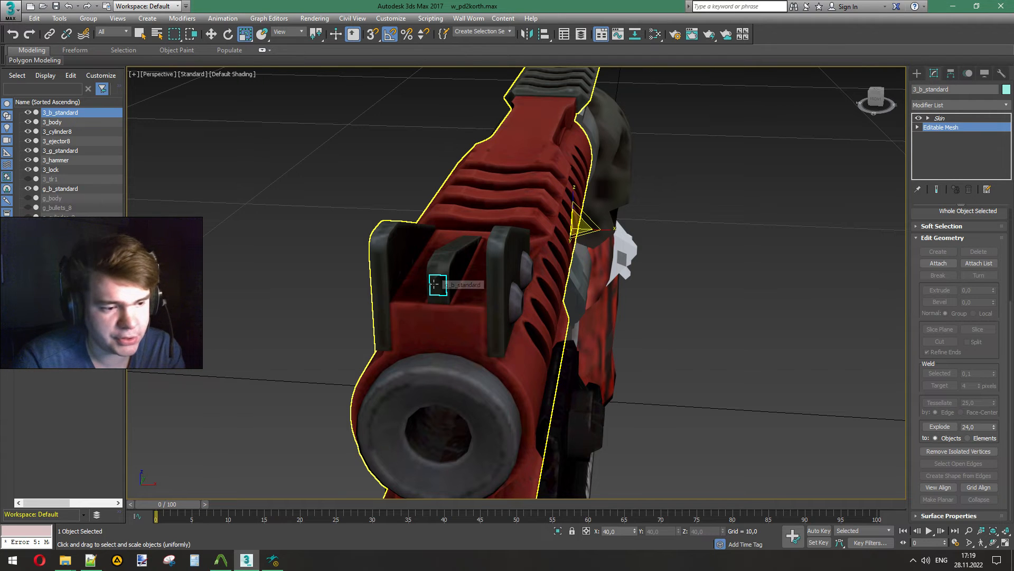
pyautogui.click(769, 284)
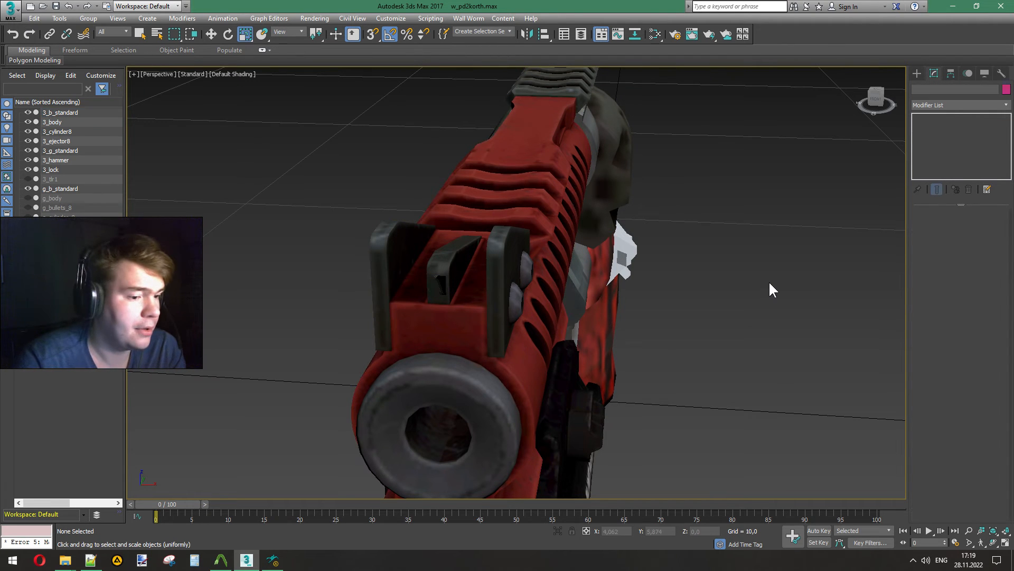
pyautogui.moveTo(876, 98); pyautogui.dragTo(874, 104)
pyautogui.keyDown('alt'); pyautogui.moveTo(534, 178); pyautogui.dragTo(483, 178, button='middle'); pyautogui.keyUp('alt')
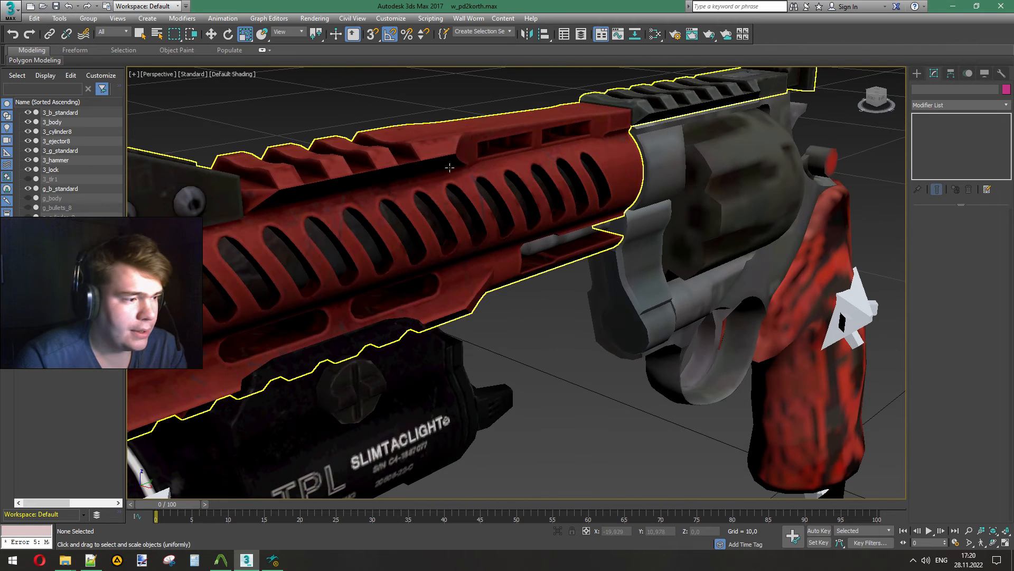
pyautogui.scroll(-2, 453, 168)
pyautogui.click(28, 112)
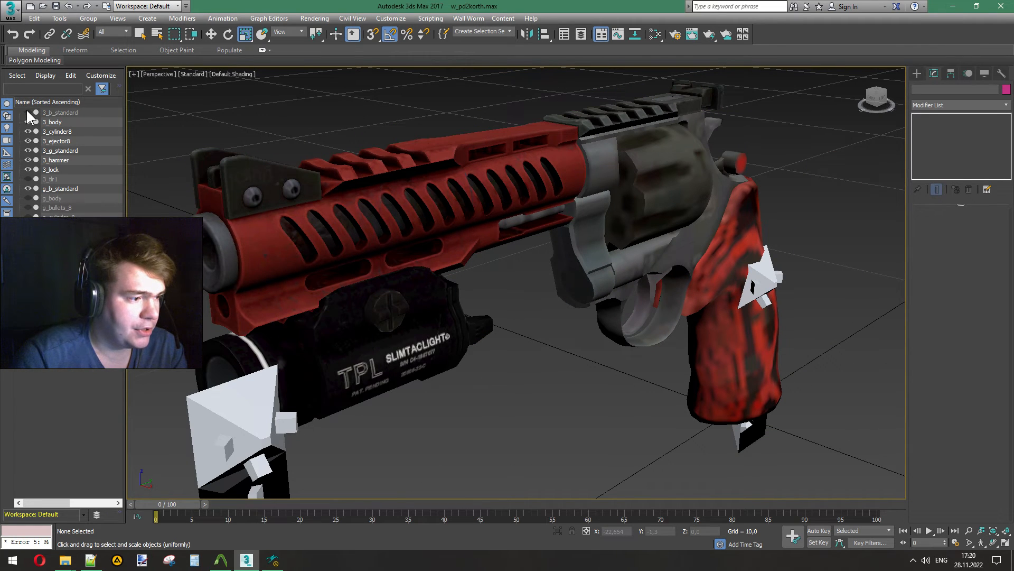
# Step: Identify the remaining low-poly body, cylinder and ejector parts and delete the low-poly cylinder 3_cylinder8
pyautogui.click(55, 121)
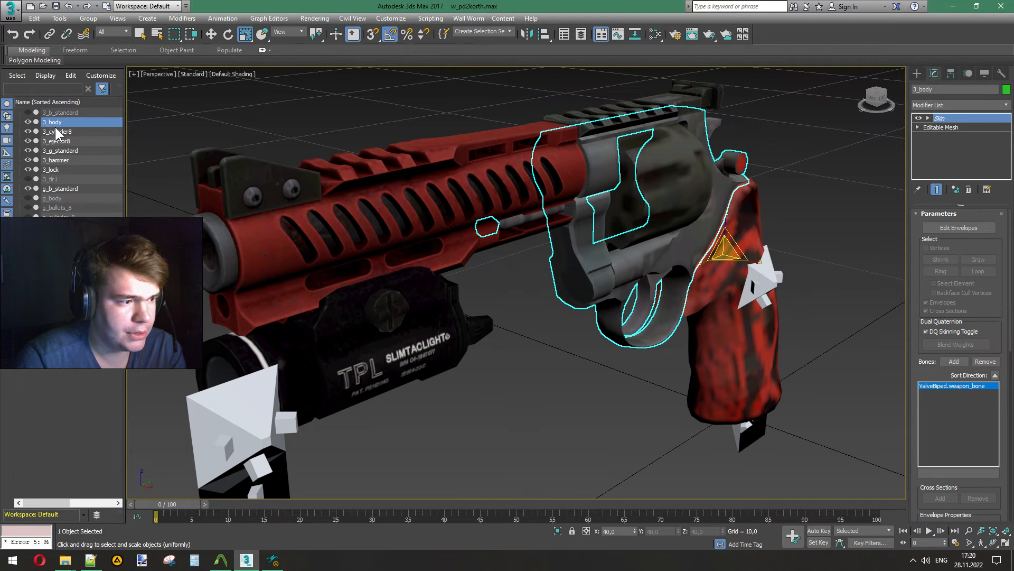
pyautogui.click(57, 130)
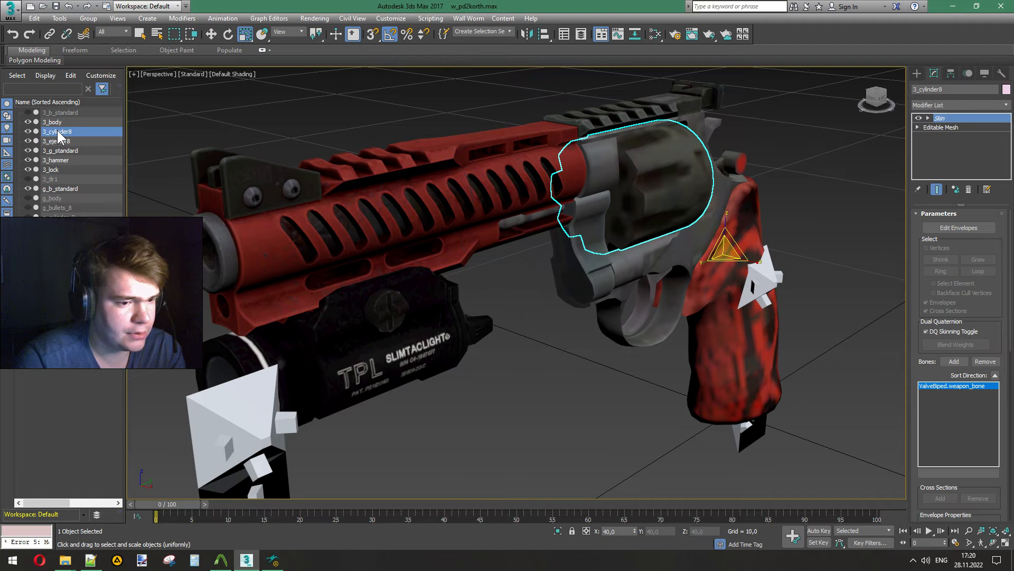
pyautogui.click(61, 140)
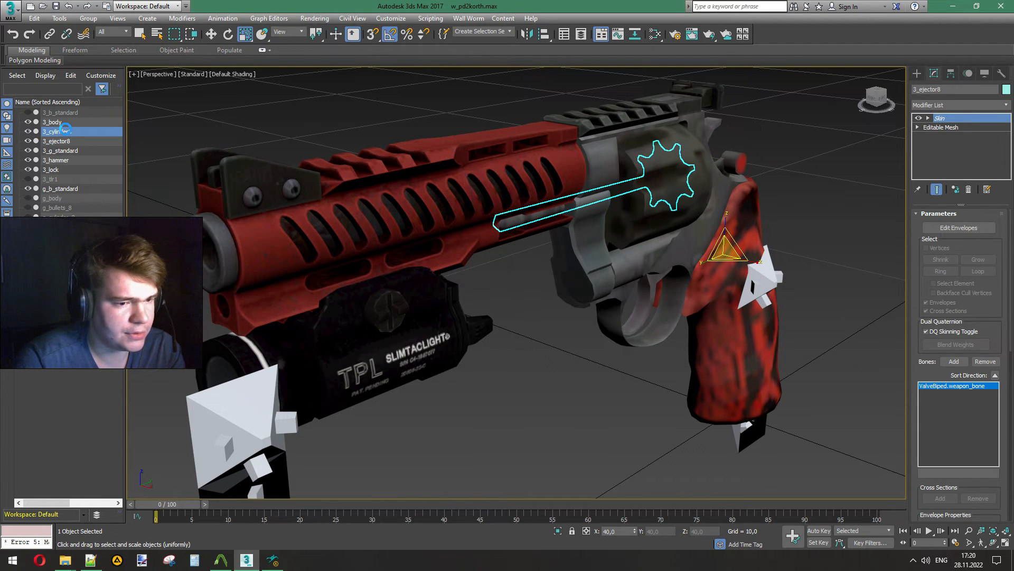
pyautogui.click(66, 131)
pyautogui.press('Delete')
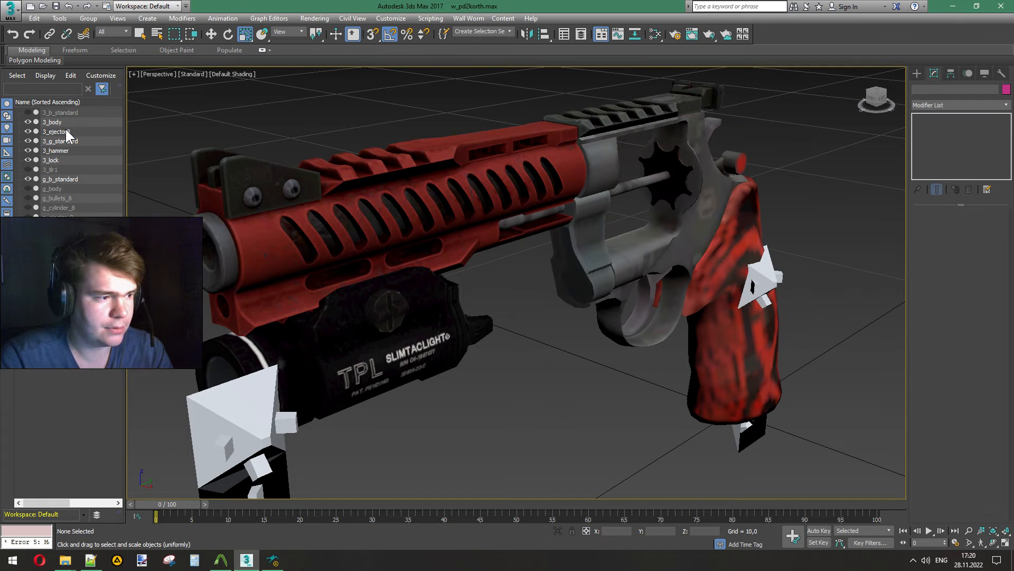
# Step: Hide 3_body and delete the rod and star elements of 3_ejector8, keeping only the small round cap at the star's center
pyautogui.click(674, 181)
pyautogui.scroll(5, 674, 176)
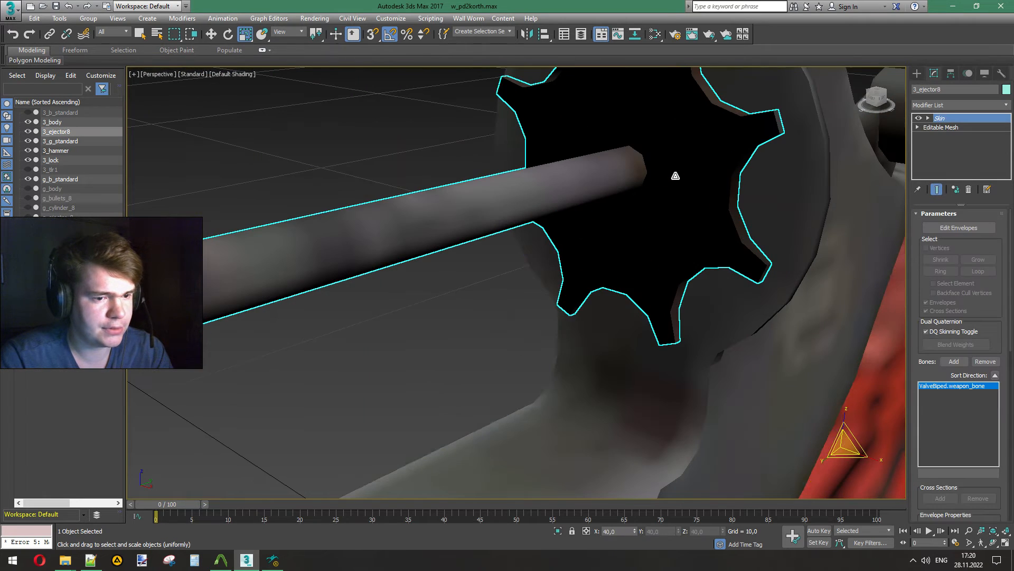
pyautogui.moveTo(874, 99); pyautogui.dragTo(835, 103)
pyautogui.moveTo(624, 180); pyautogui.dragTo(591, 240, button='middle')
pyautogui.scroll(-3, 593, 245)
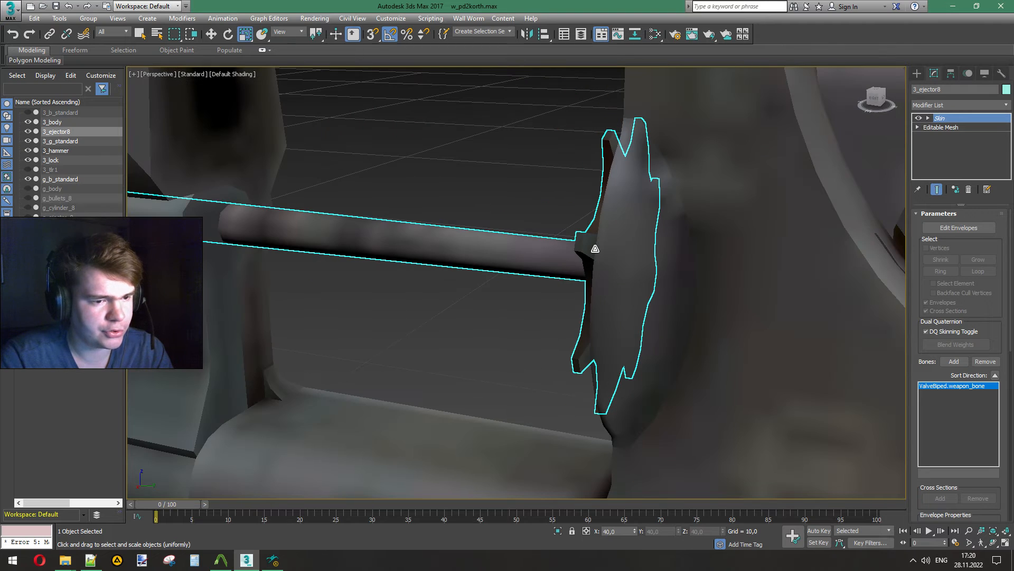
pyautogui.click(28, 123)
pyautogui.click(918, 127)
pyautogui.click(939, 172)
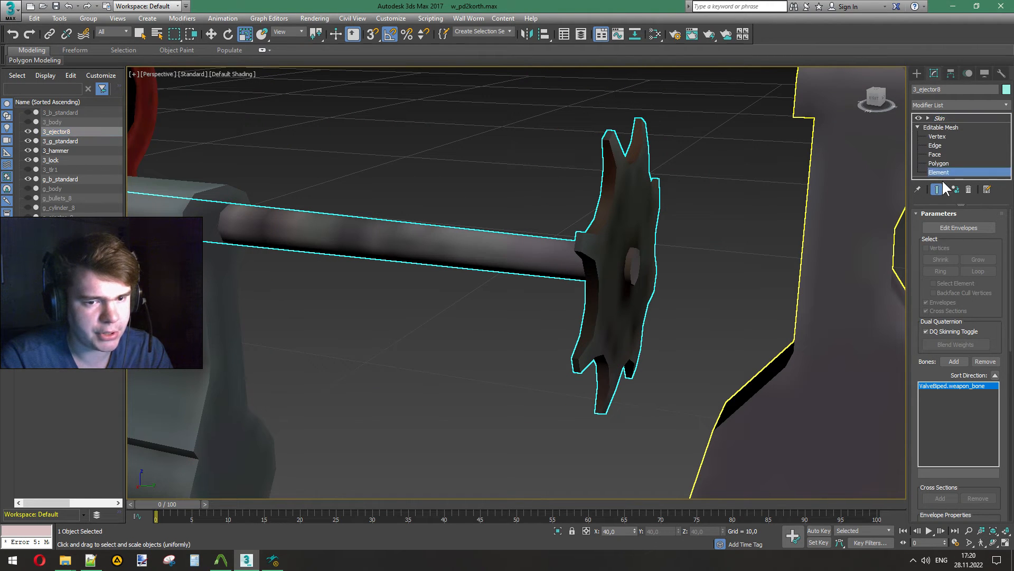
pyautogui.click(637, 263)
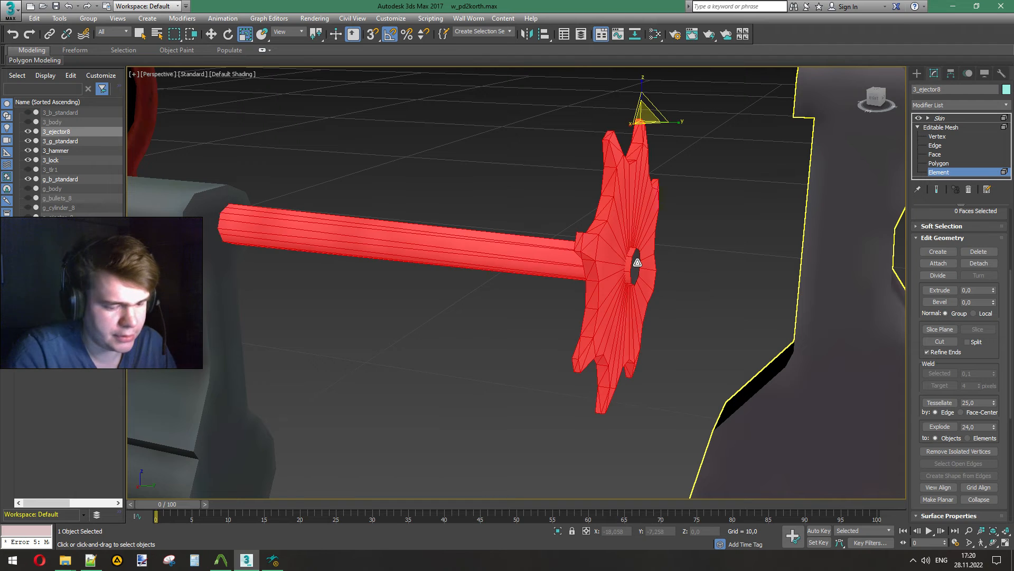
pyautogui.press('Delete')
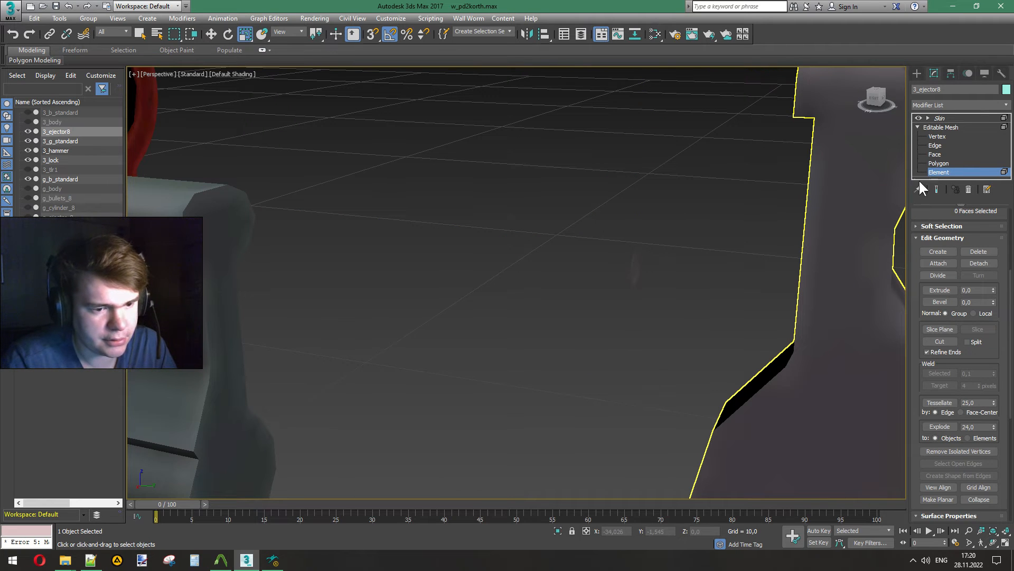
# Step: Leave element editing, deselect the leftover ejector cap and hide 3_ejector8
pyautogui.click(941, 127)
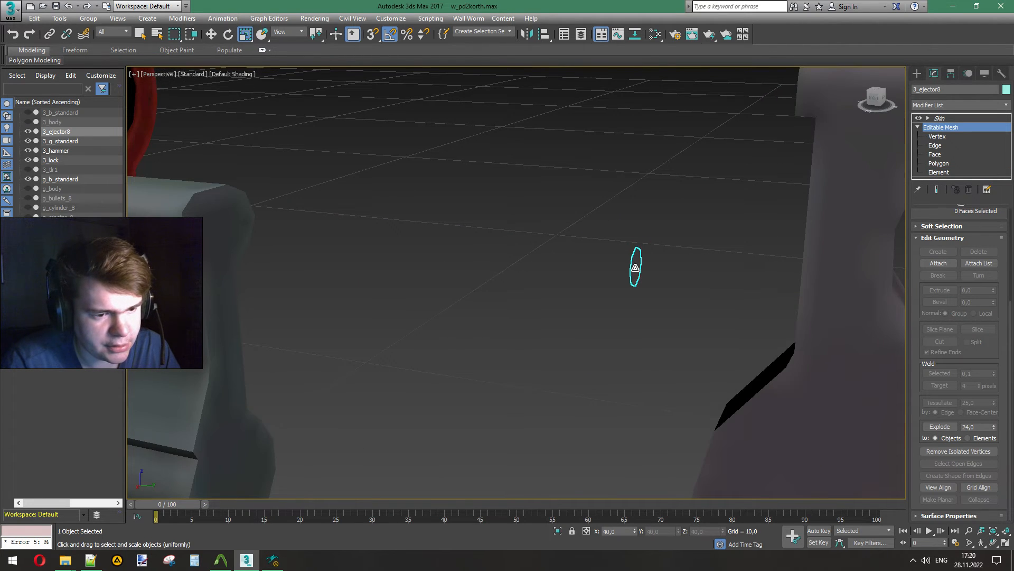
pyautogui.scroll(-5, 636, 267)
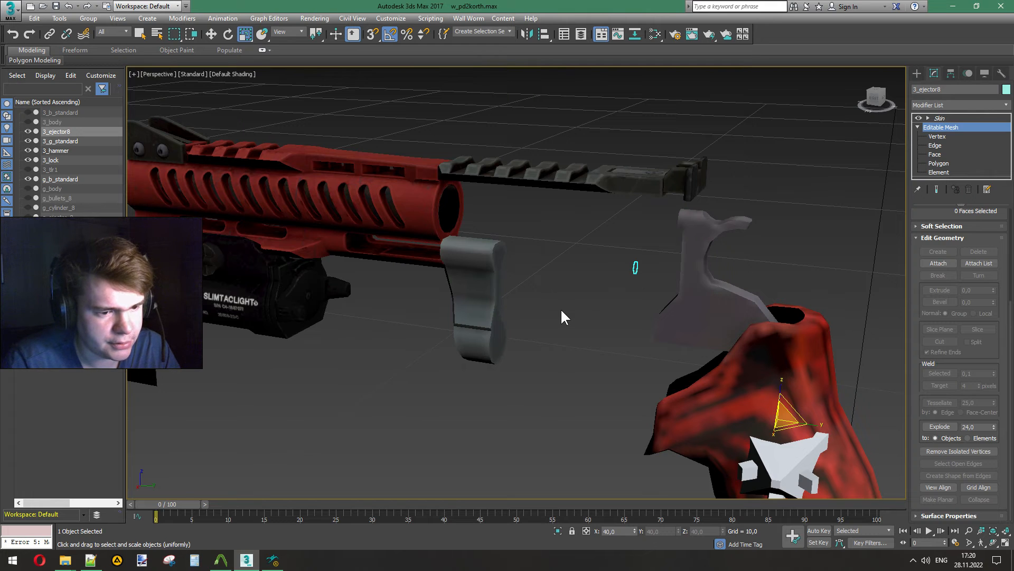
pyautogui.click(560, 308)
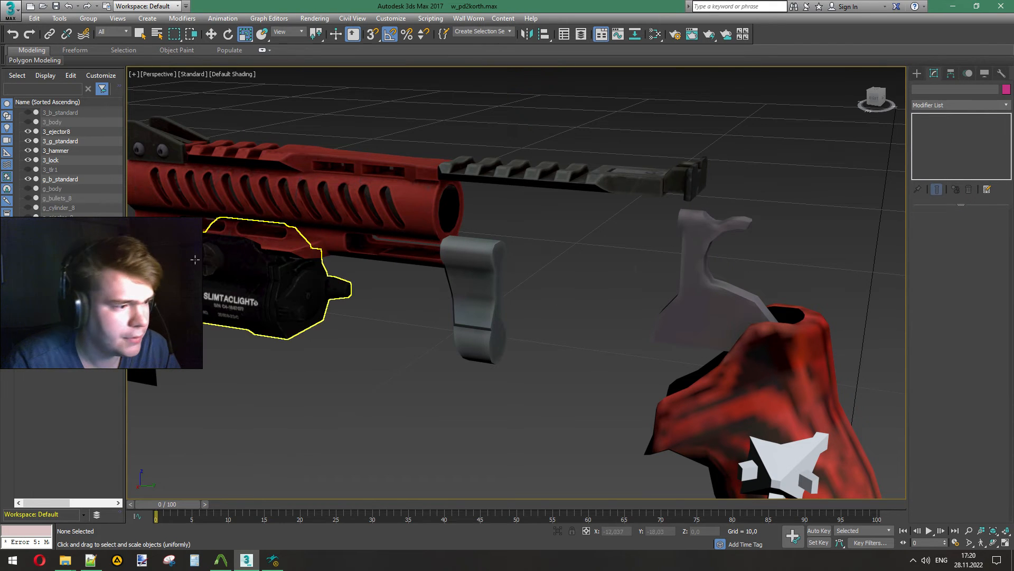
pyautogui.click(27, 130)
# Step: Delete every polygon of the low-poly grip 3_g_standard except one small triangle on its lower front edge
pyautogui.moveTo(726, 367); pyautogui.dragTo(528, 115, button='middle')
pyautogui.click(650, 290)
pyautogui.moveTo(875, 100); pyautogui.dragTo(838, 106)
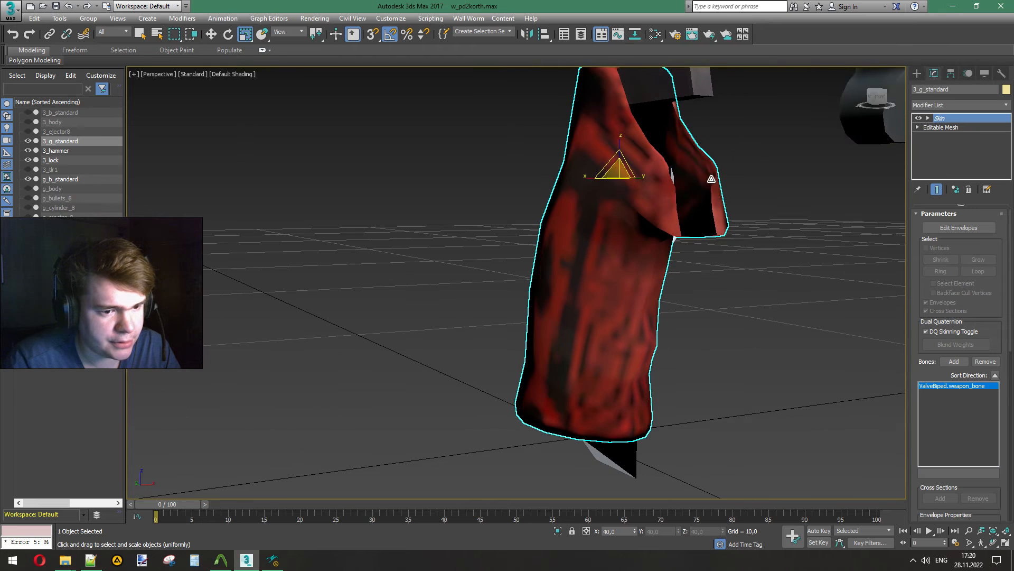
pyautogui.scroll(5, 671, 206)
pyautogui.click(917, 128)
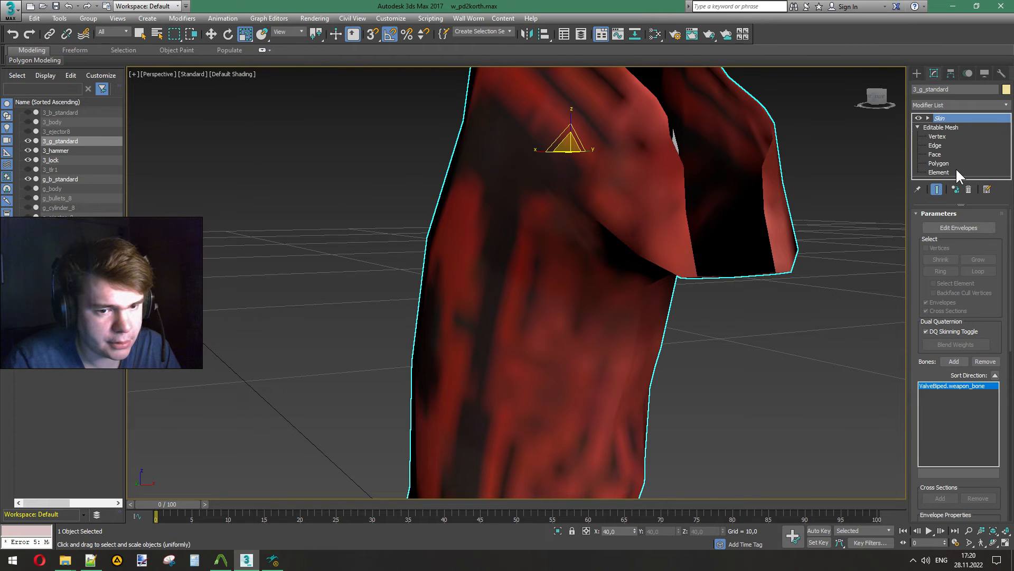
pyautogui.click(939, 164)
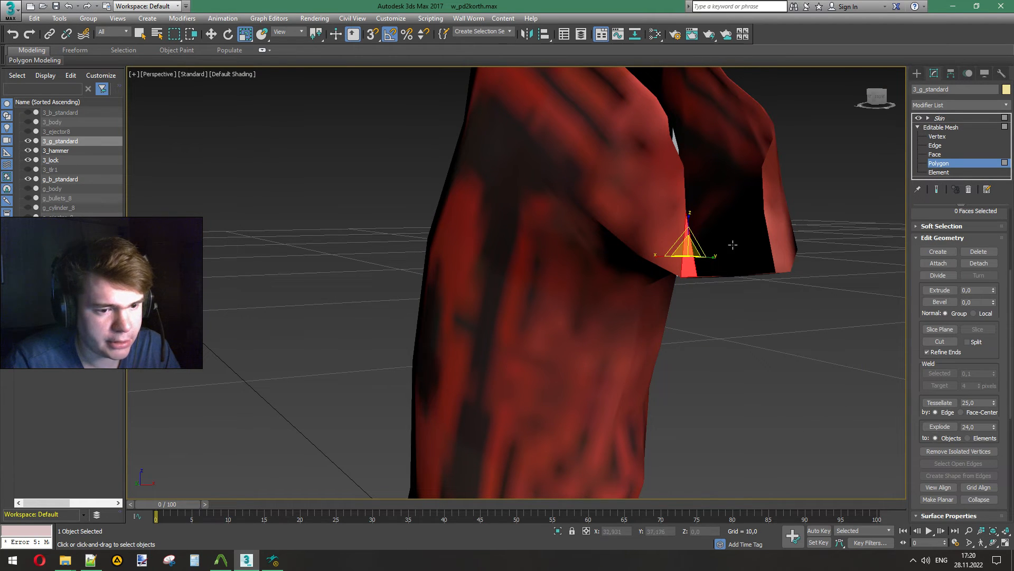
pyautogui.hotkey('ctrl', 'i')
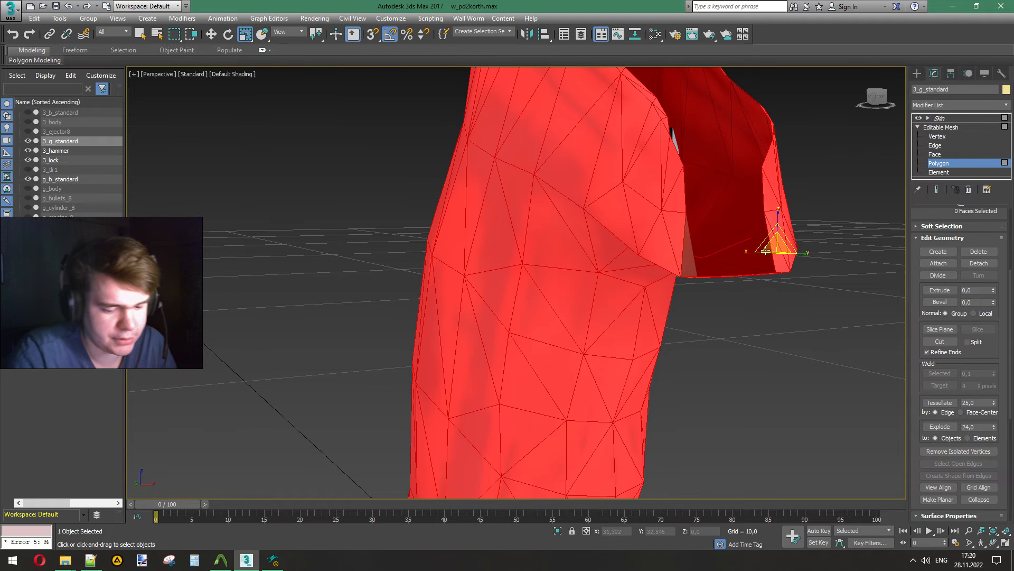
pyautogui.press('Delete')
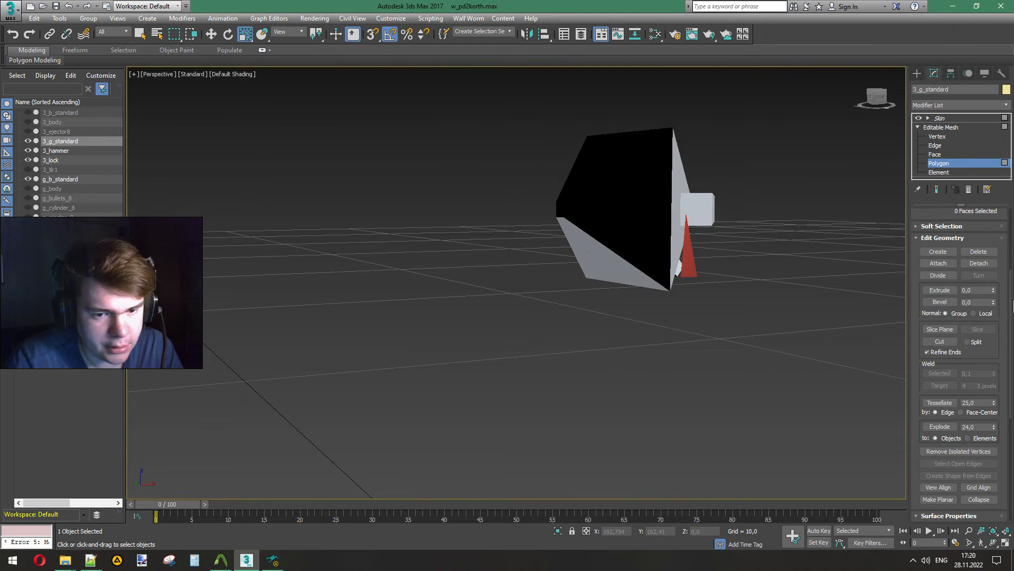
# Step: Flip the normal of 3_g_standard's remaining triangle with Flip Normal Mode, and leave polygon editing
pyautogui.moveTo(1013, 306); pyautogui.dragTo(1012, 391)
pyautogui.click(959, 320)
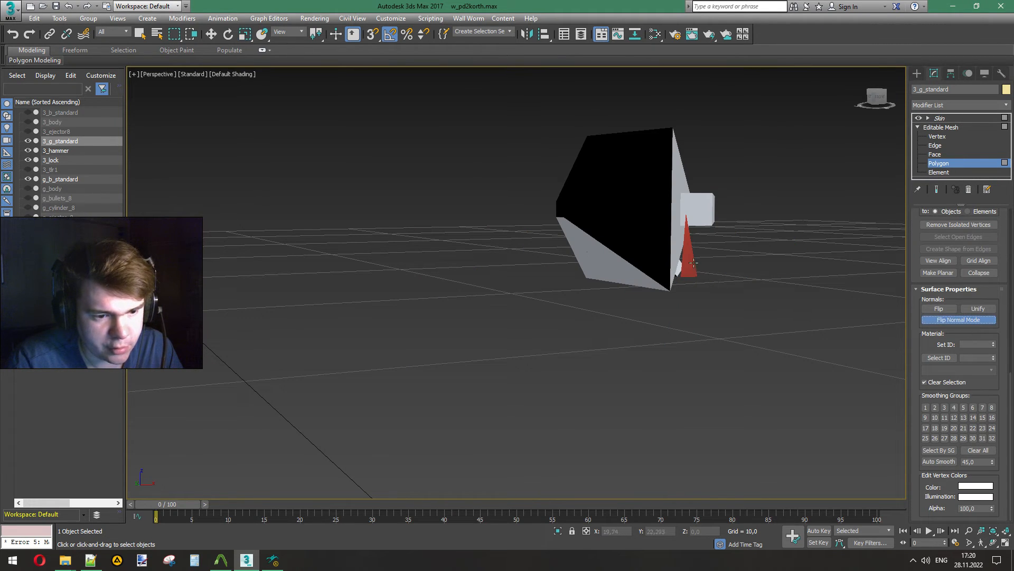
pyautogui.click(689, 258)
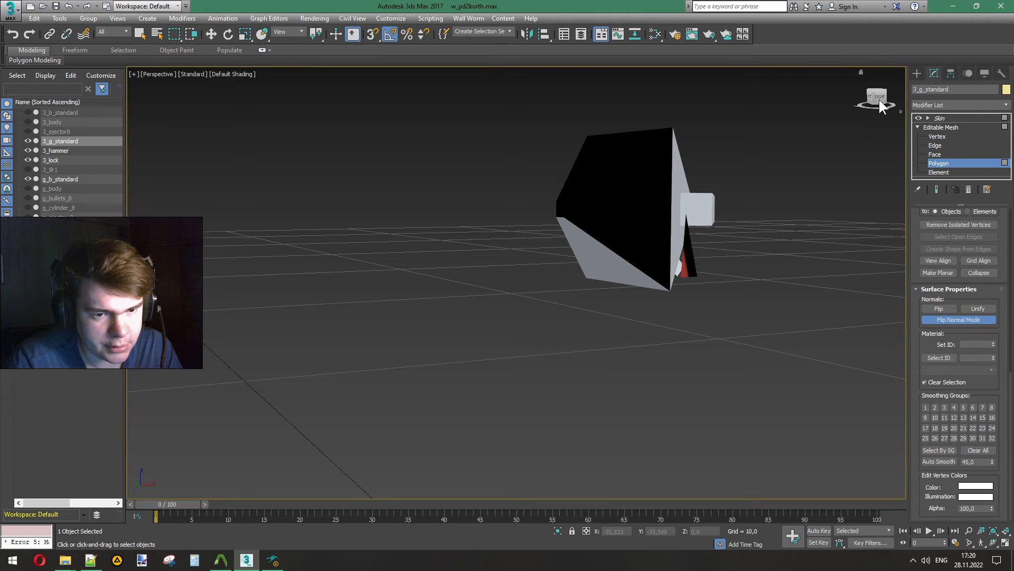
pyautogui.moveTo(879, 103)
pyautogui.mouseDown()
pyautogui.moveTo(846, 112)
pyautogui.moveTo(758, 79)
pyautogui.moveTo(877, 107)
pyautogui.mouseUp()
pyautogui.keyDown('alt'); pyautogui.moveTo(551, 295); pyautogui.dragTo(338, 324, button='middle'); pyautogui.keyUp('alt')
pyautogui.scroll(-2, 409, 320)
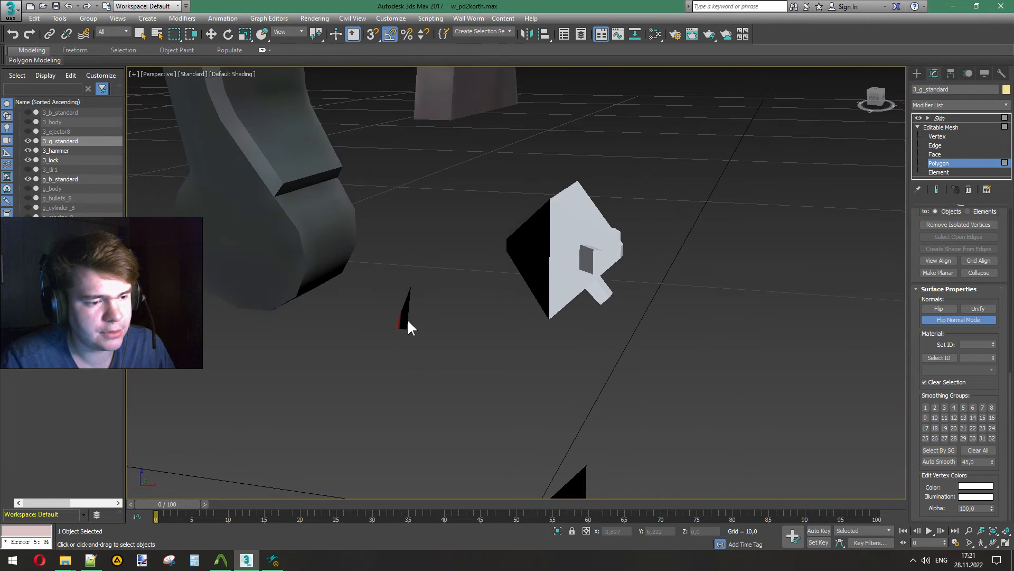
pyautogui.click(936, 319)
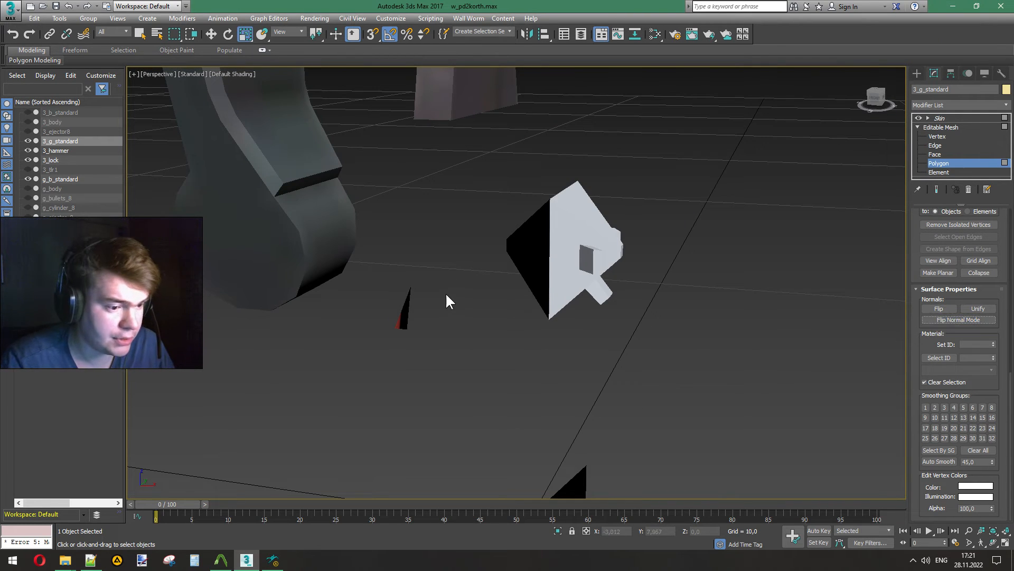
pyautogui.click(946, 163)
pyautogui.scroll(-3, 411, 325)
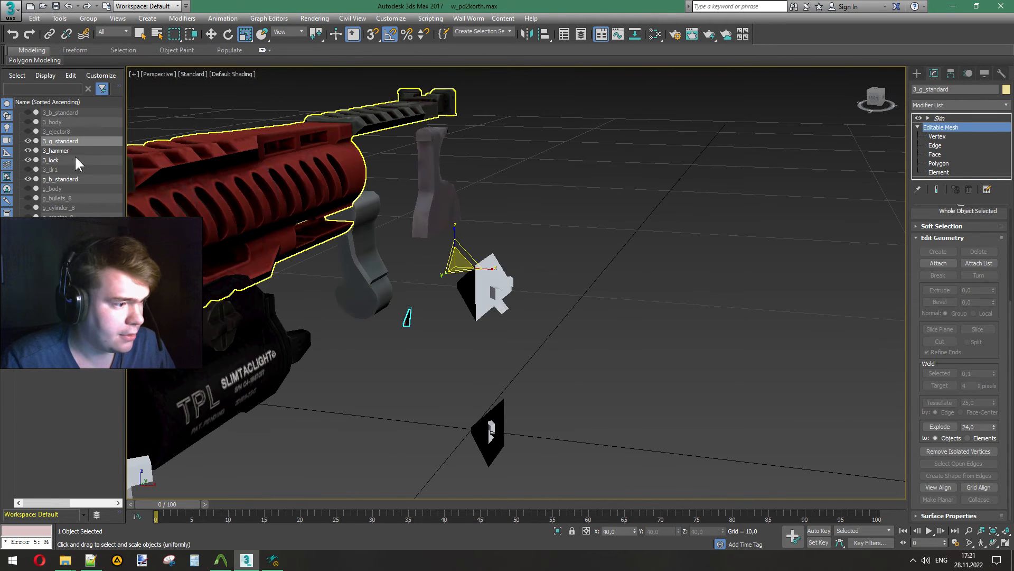
# Step: Hide 3_g_standard and delete the low-poly 3_body and 3_lock objects
pyautogui.click(55, 152)
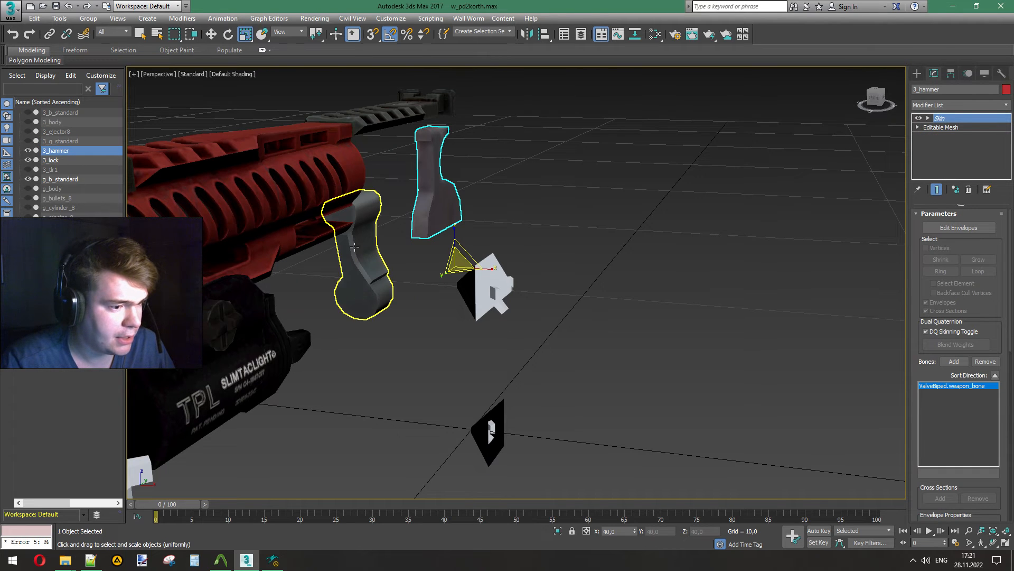
pyautogui.click(28, 122)
pyautogui.click(52, 122)
pyautogui.press('Delete')
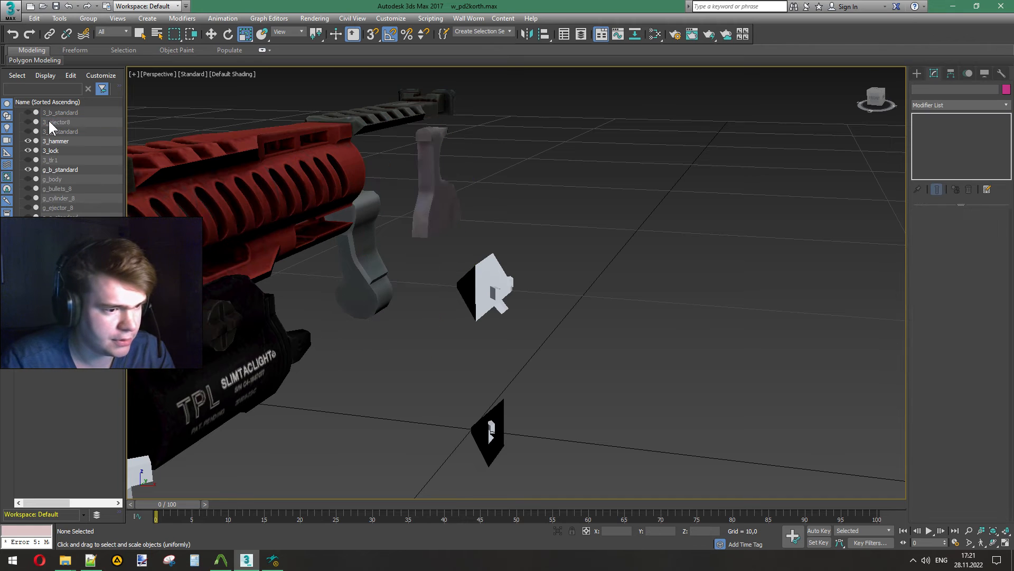
pyautogui.click(60, 149)
pyautogui.press('Delete')
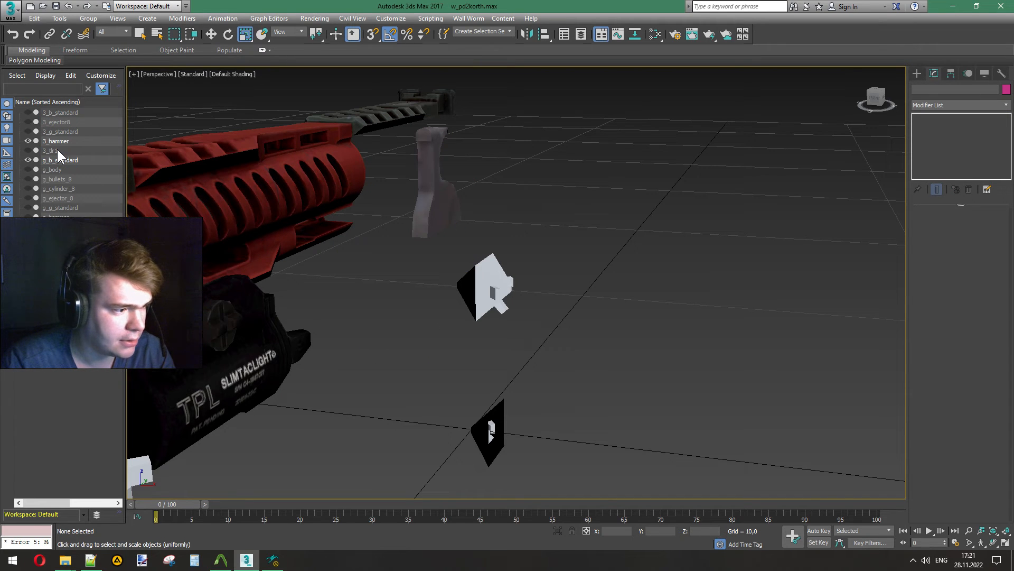
# Step: Delete every element of 3_hammer except its flat rounded face at the upper end, keeping the Skin modifier
pyautogui.click(434, 179)
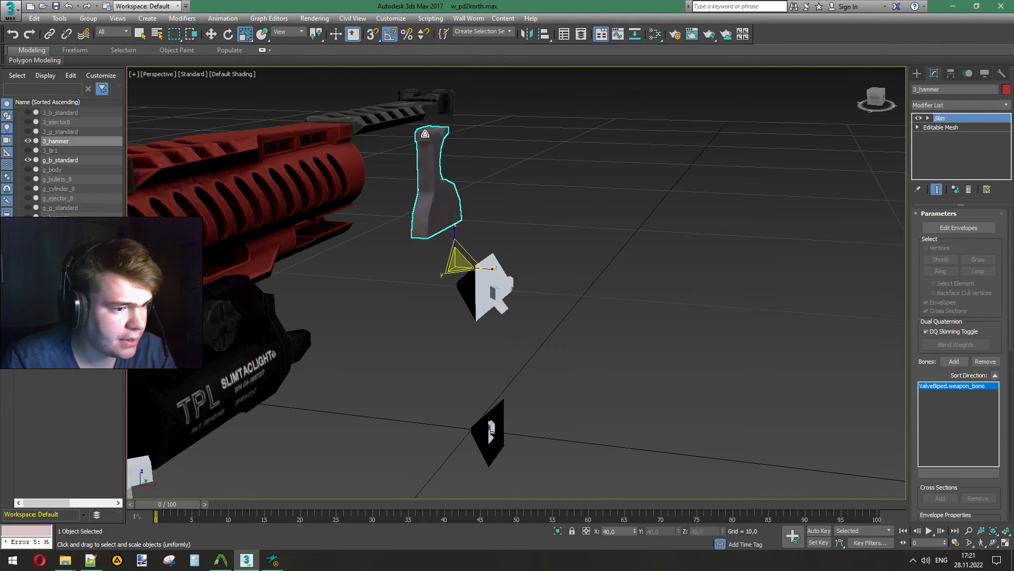
pyautogui.press('z')
pyautogui.click(970, 189)
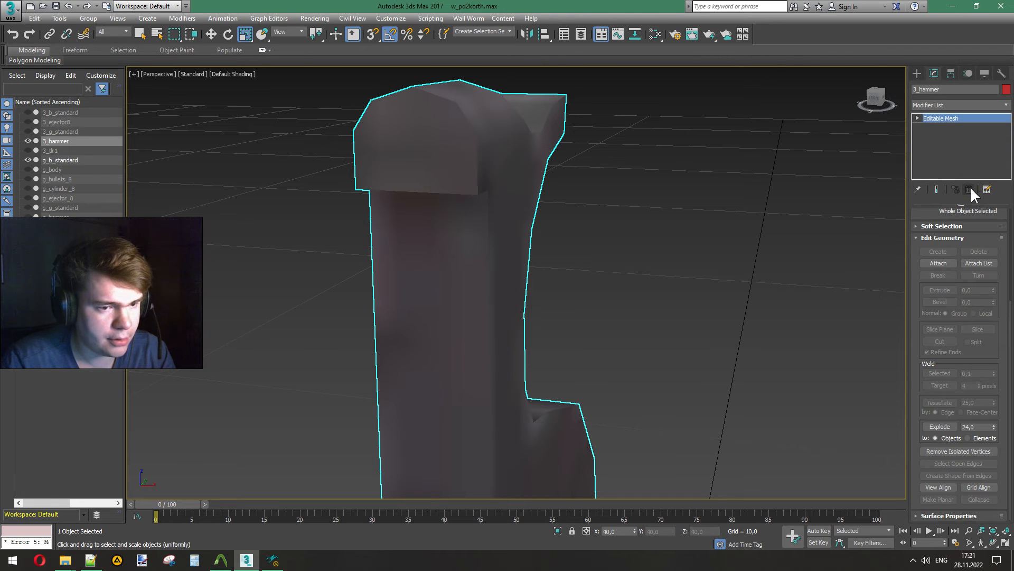
pyautogui.hotkey('ctrl', 'z')
pyautogui.click(936, 130)
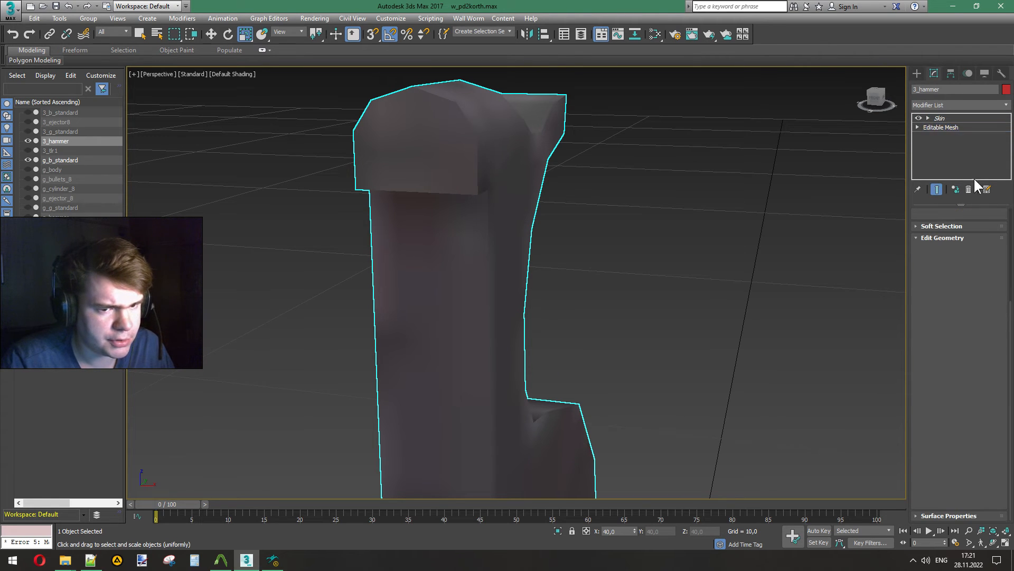
pyautogui.scroll(3, 1010, 240)
pyautogui.click(983, 230)
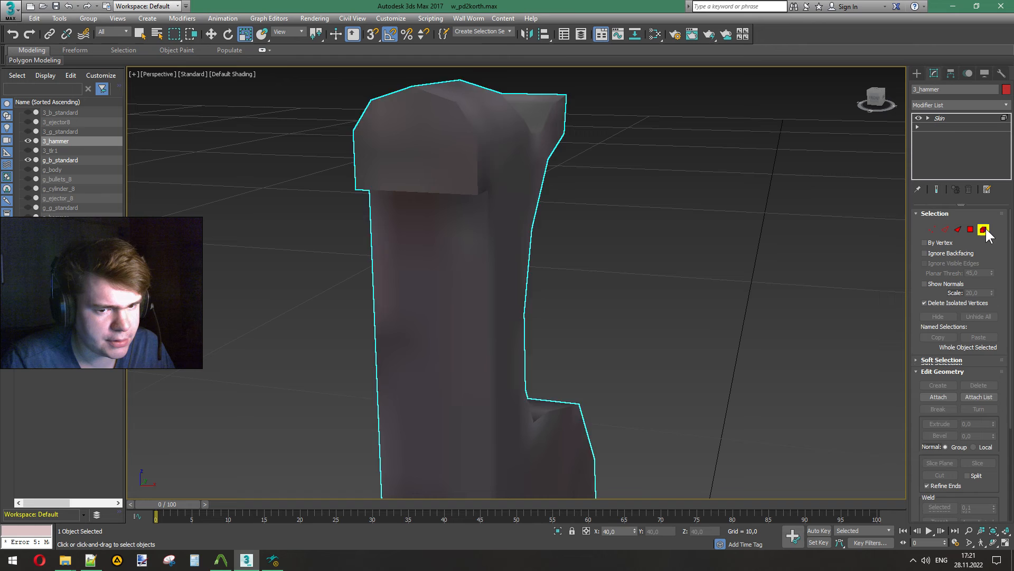
pyautogui.click(415, 145)
pyautogui.hotkey('ctrl', 'i')
pyautogui.press('Delete')
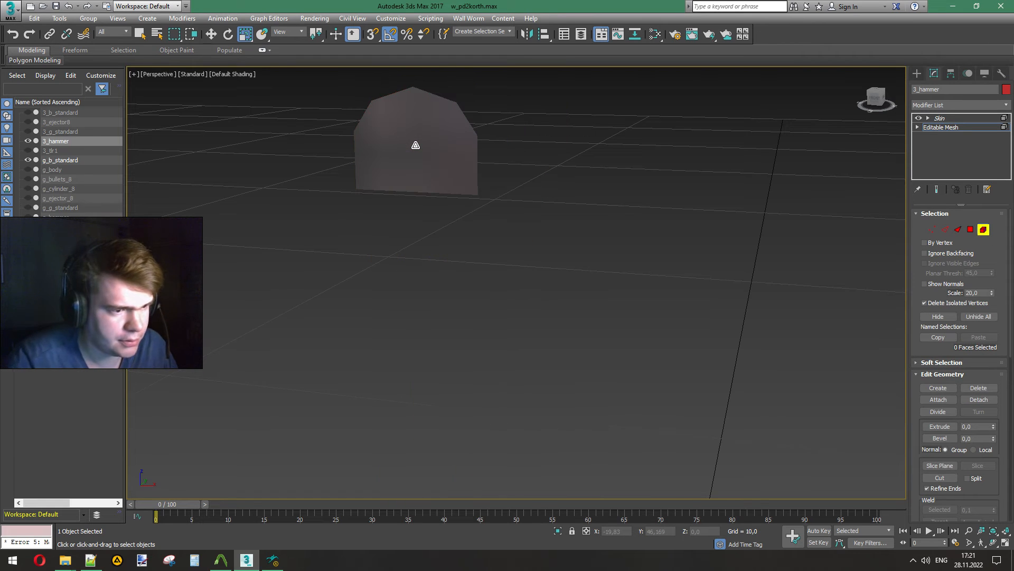
pyautogui.click(970, 229)
pyautogui.click(411, 105)
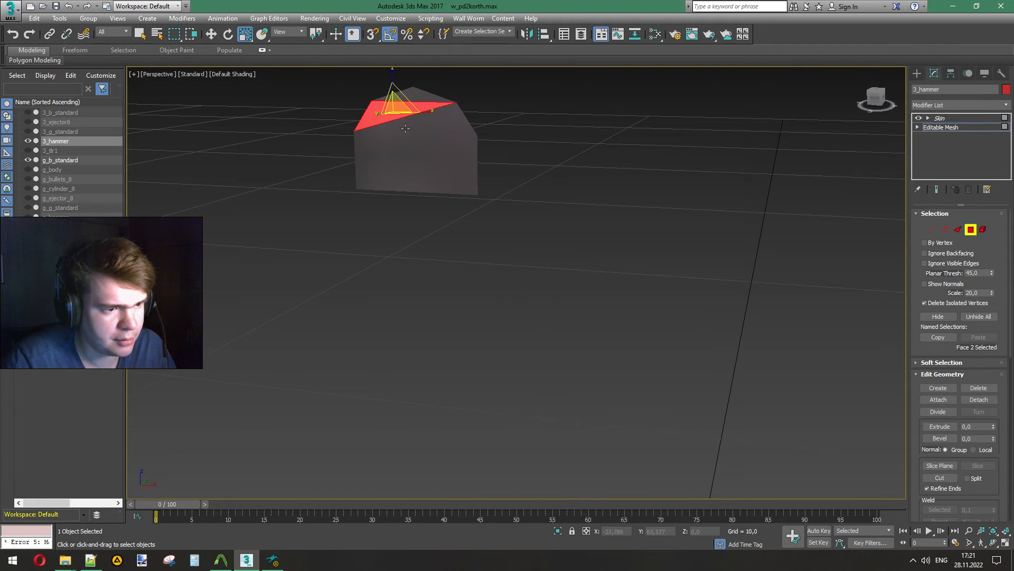
pyautogui.click(414, 169)
pyautogui.click(414, 170)
pyautogui.click(651, 186)
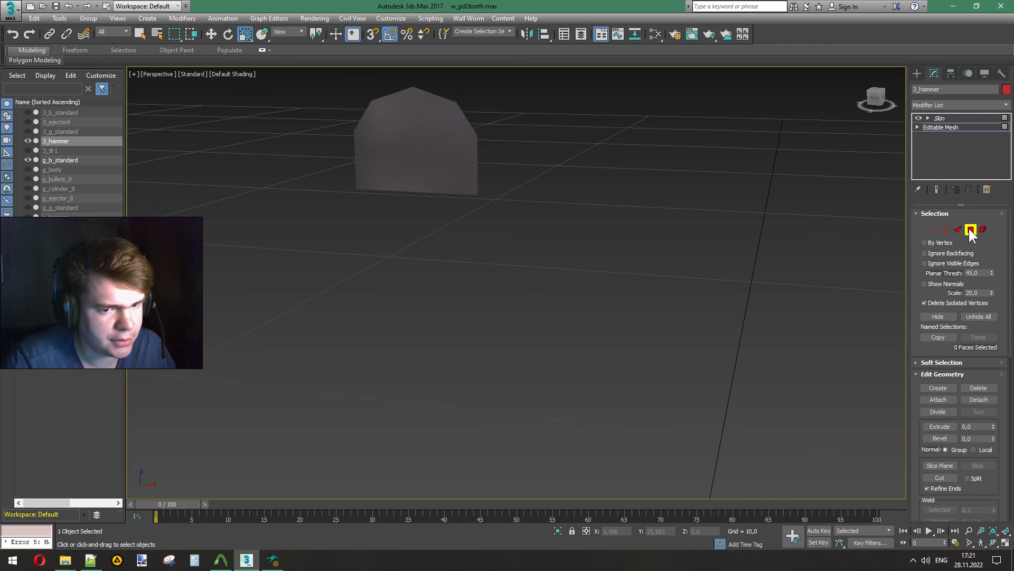
# Step: Leave sub-object editing on 3_hammer, end its isolated close-up view and deselect it
pyautogui.click(971, 229)
pyautogui.hotkey('alt', 'q')
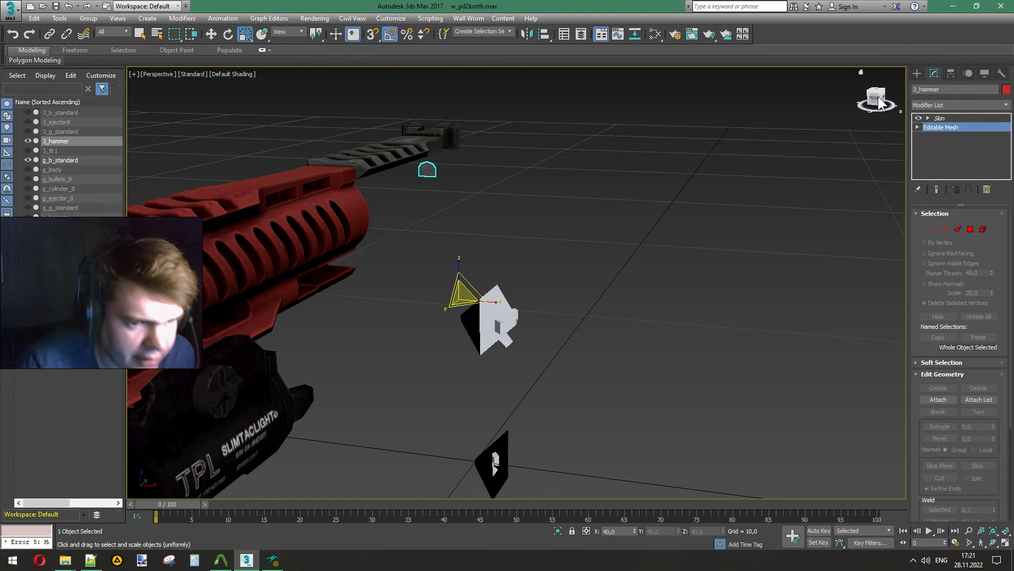
pyautogui.moveTo(878, 97); pyautogui.dragTo(849, 116)
pyautogui.moveTo(482, 191); pyautogui.dragTo(636, 170, button='middle')
pyautogui.scroll(-3, 557, 195)
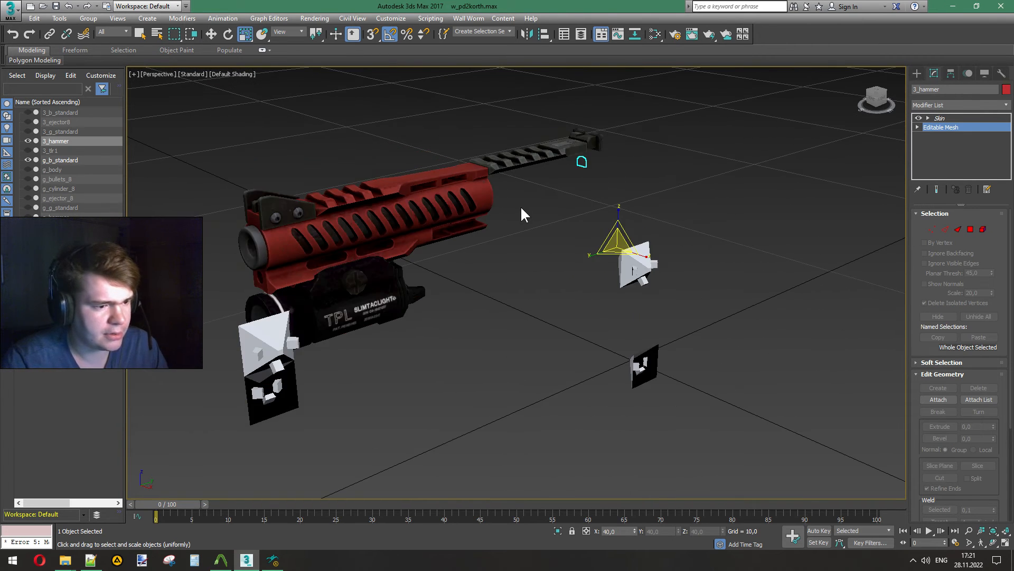
pyautogui.click(663, 176)
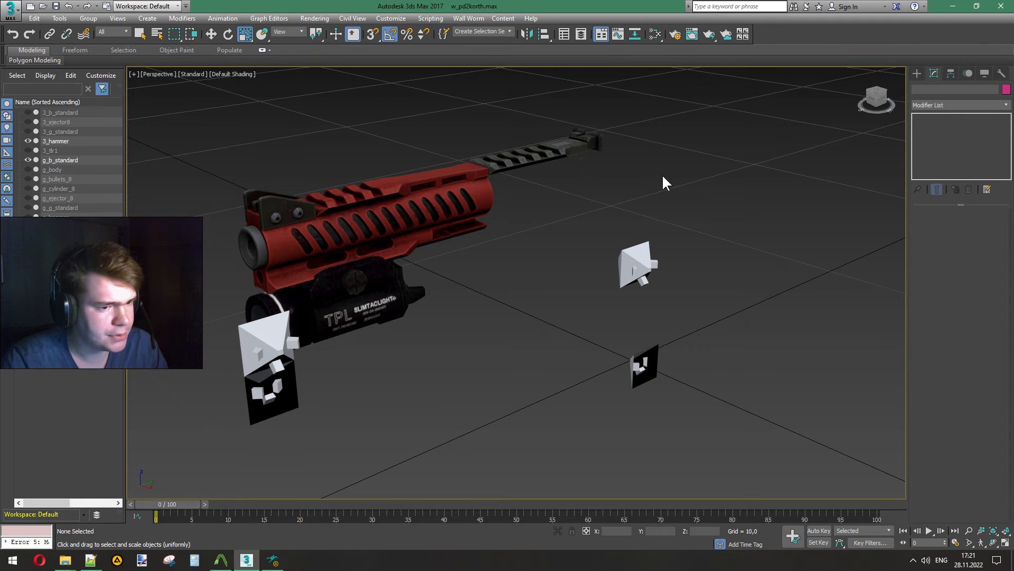
# Step: Hide the detailed barrel and flashlight, and unhide 3_tlr1, 3_g_standard, 3_ejector8 and 3_b_standard to view only the low-poly remnants
pyautogui.click(28, 160)
pyautogui.click(28, 150)
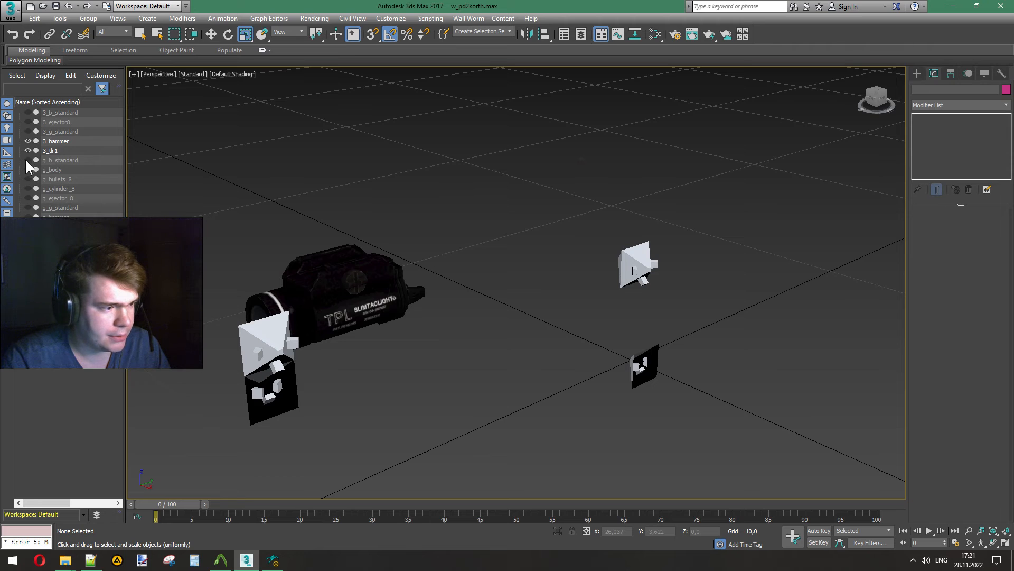
pyautogui.click(25, 236)
pyautogui.click(28, 131)
pyautogui.click(28, 121)
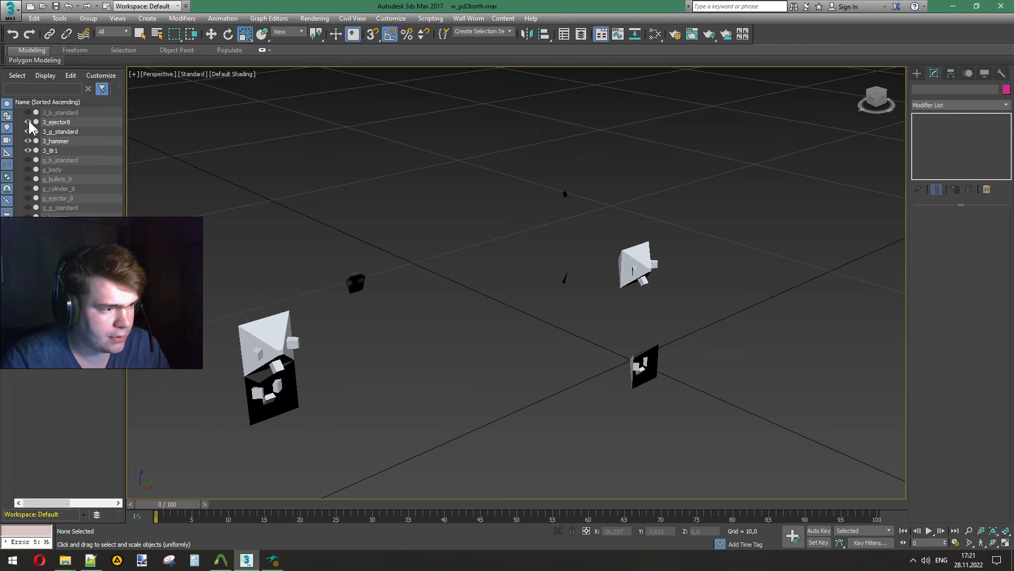
pyautogui.click(28, 112)
# Step: Activate the Select tool and highlight the five low-poly pieces from 3_b_standard through 3_tlr1 for inspection
pyautogui.rightClick(676, 163)
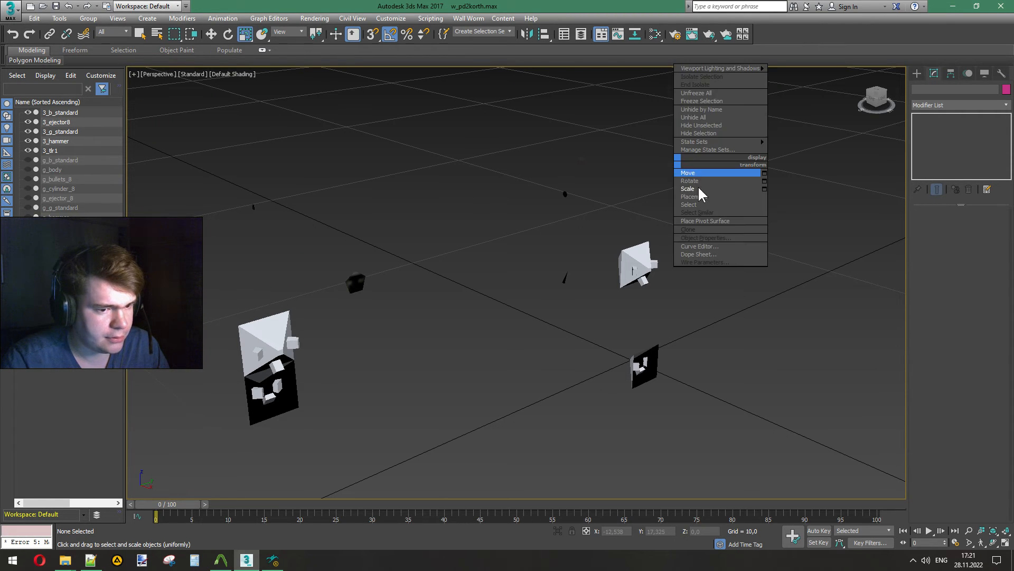
pyautogui.click(700, 204)
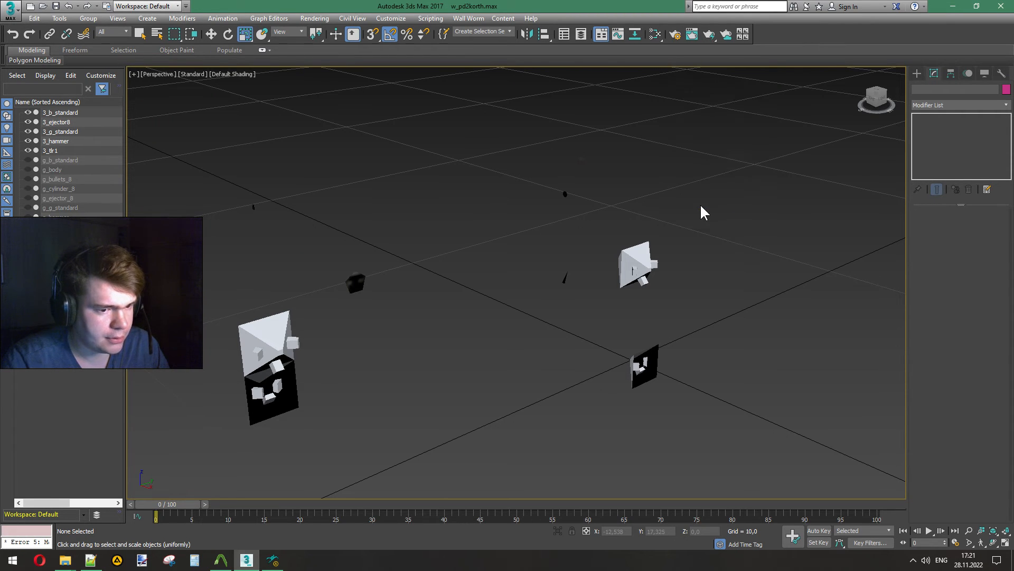
pyautogui.click(57, 112)
pyautogui.keyDown('shift'); pyautogui.click(53, 150); pyautogui.keyUp('shift')
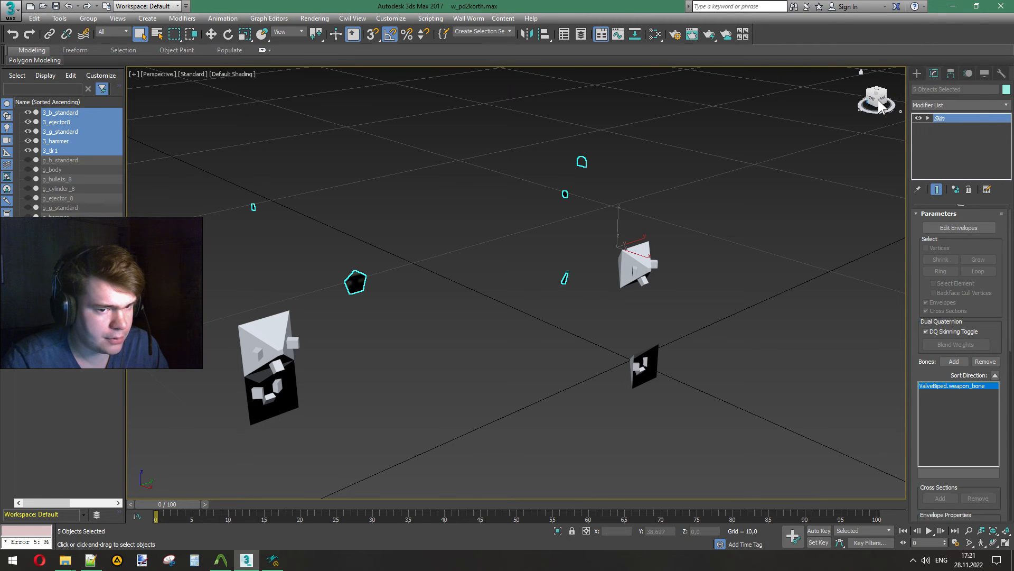
pyautogui.moveTo(879, 99)
pyautogui.mouseDown()
pyautogui.moveTo(833, 79)
pyautogui.moveTo(900, 110)
pyautogui.moveTo(945, 89)
pyautogui.moveTo(868, 103)
pyautogui.moveTo(842, 86)
pyautogui.moveTo(817, 95)
pyautogui.moveTo(868, 112)
pyautogui.moveTo(823, 106)
pyautogui.moveTo(874, 111)
pyautogui.mouseUp()
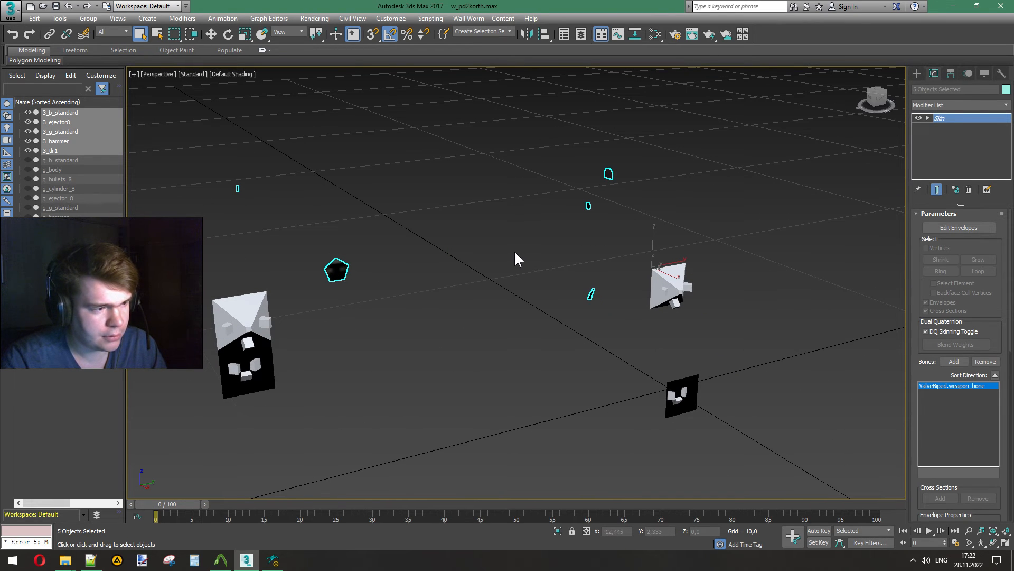
# Step: Clear the selection and unhide all objects in the scene
pyautogui.click(500, 211)
pyautogui.rightClick(498, 170)
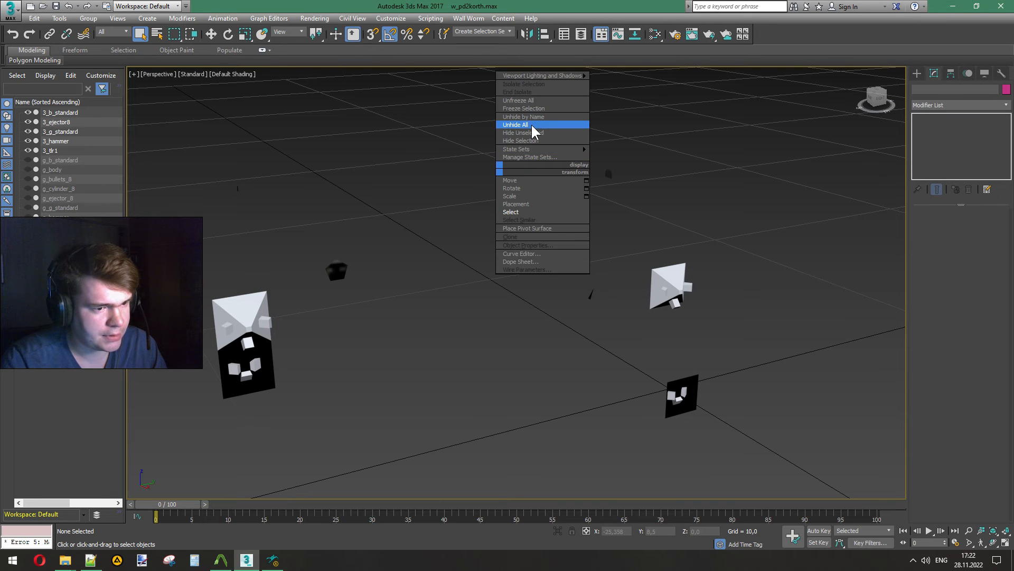
pyautogui.click(531, 122)
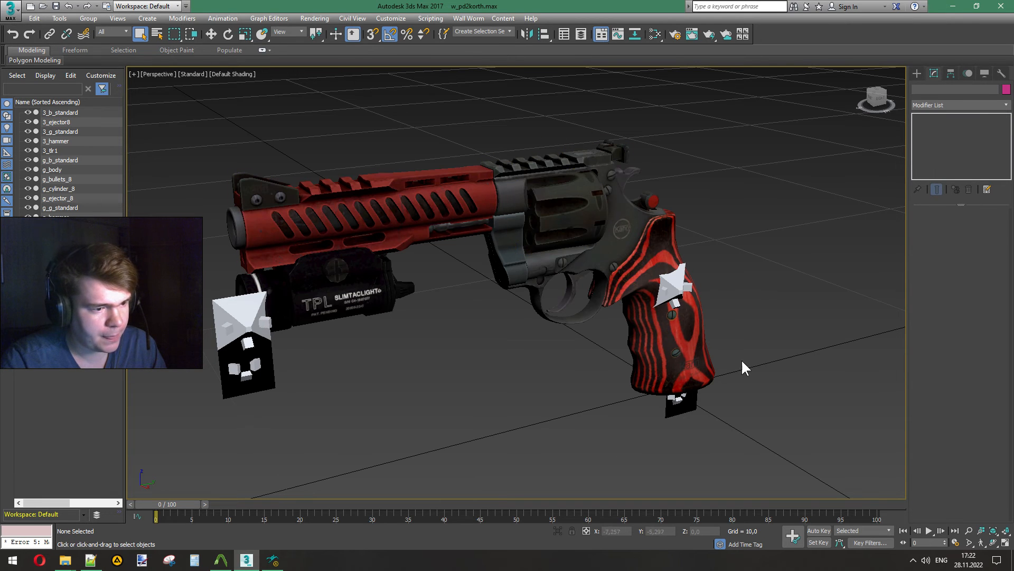
pyautogui.click(876, 99)
pyautogui.moveTo(876, 99); pyautogui.dragTo(839, 106)
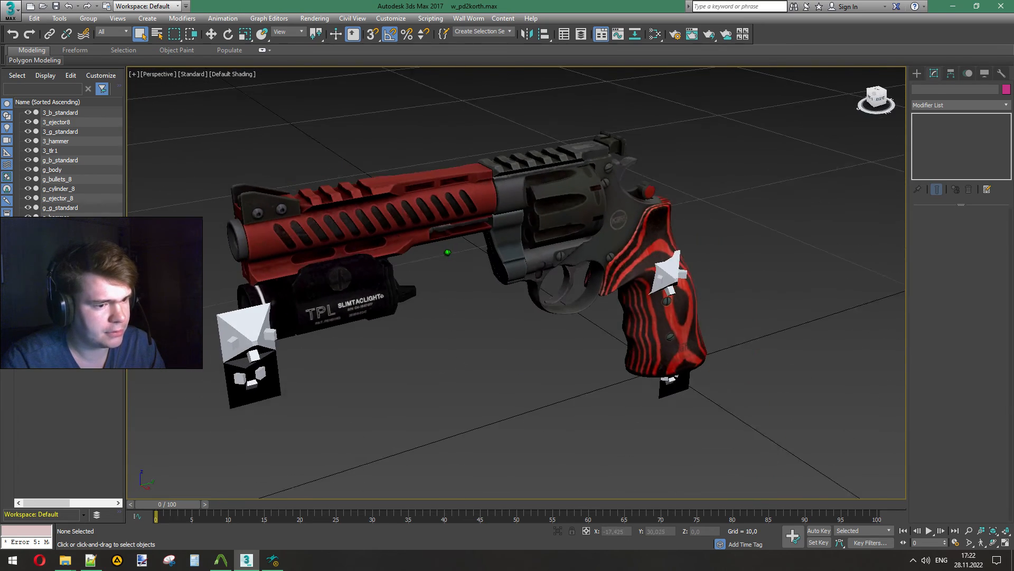
# Step: Export the complete scene as a reference SMD named w_pd2korth_video4
pyautogui.click(10, 9)
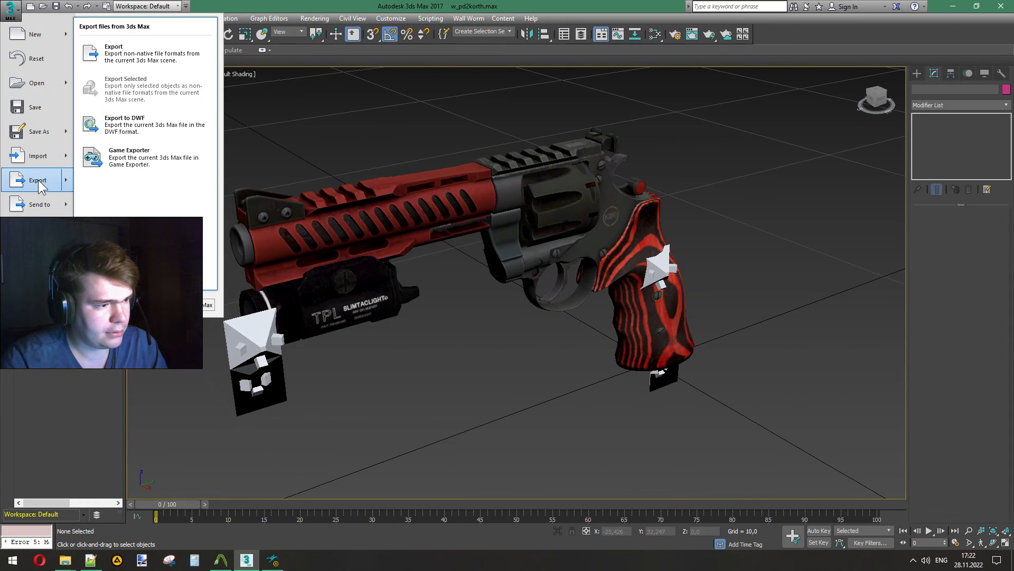
pyautogui.click(38, 180)
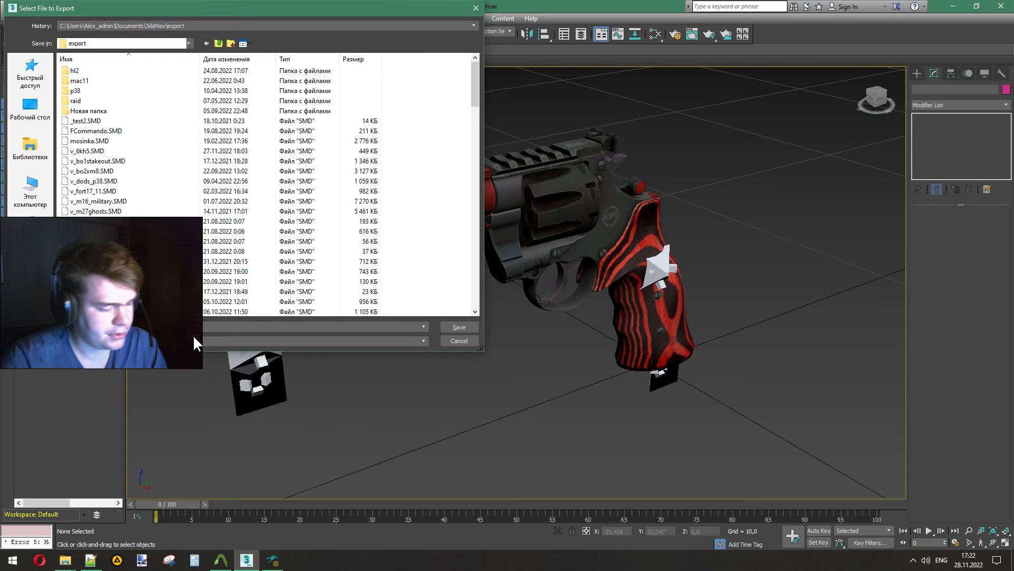
pyautogui.write('w_pd2k')
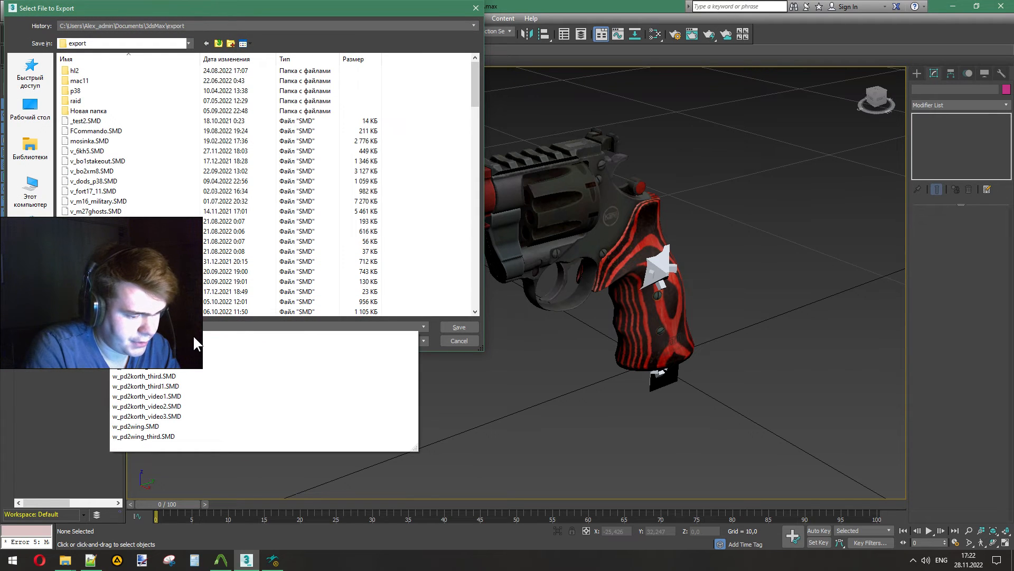
pyautogui.write('orth_video4')
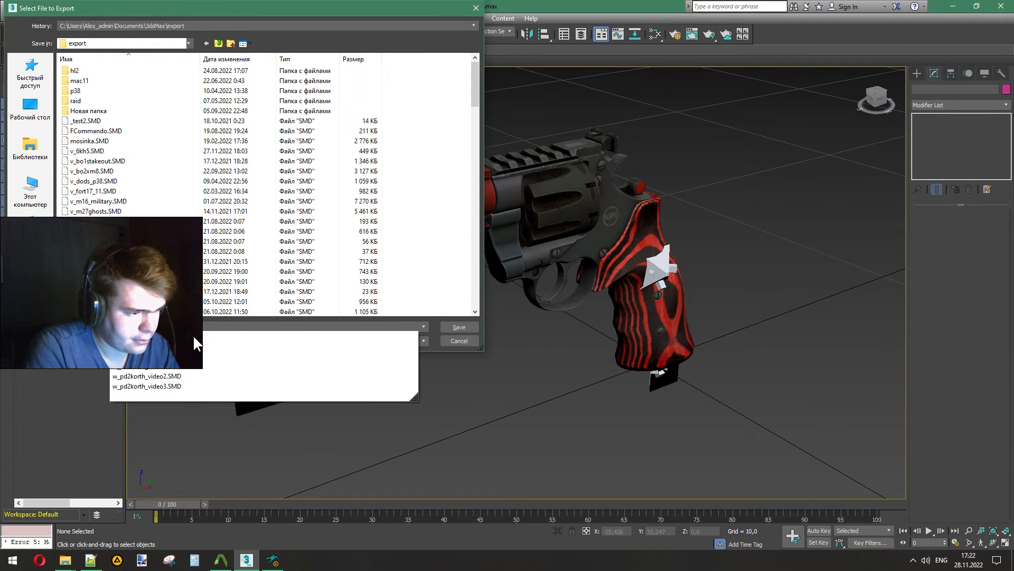
pyautogui.press('BackSpace')
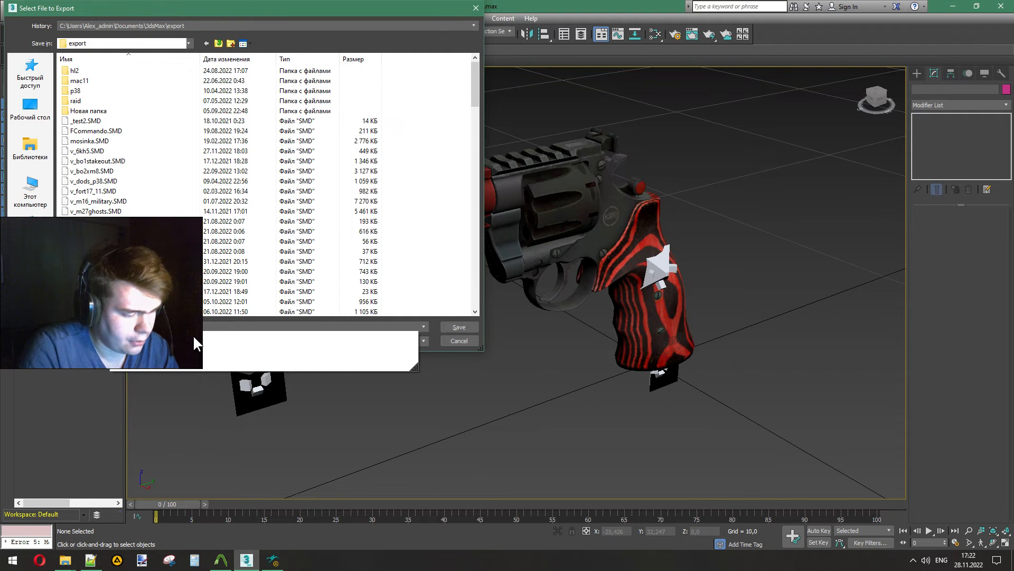
pyautogui.write('4')
pyautogui.press('Return')
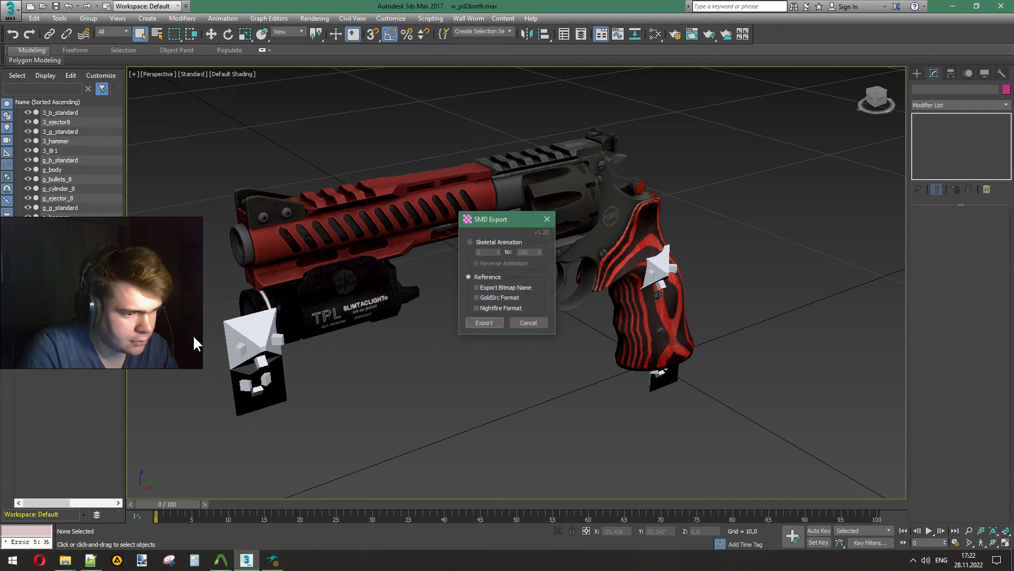
pyautogui.press('Return')
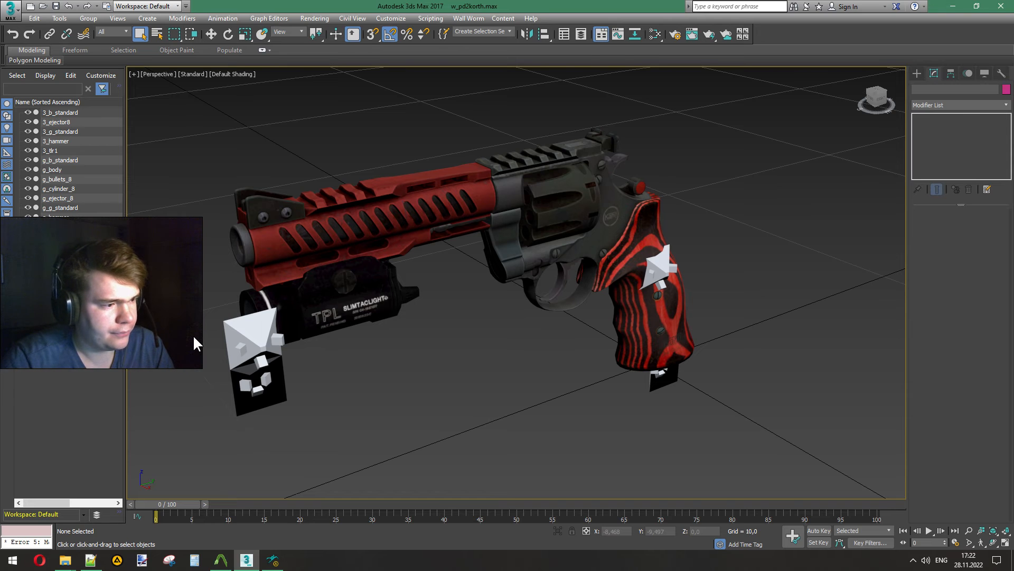
# Step: Copy w_pd2korth_video4.SMD from the 3dsMax export folder into the decompiled 0.68 weapons folder
pyautogui.click(89, 560)
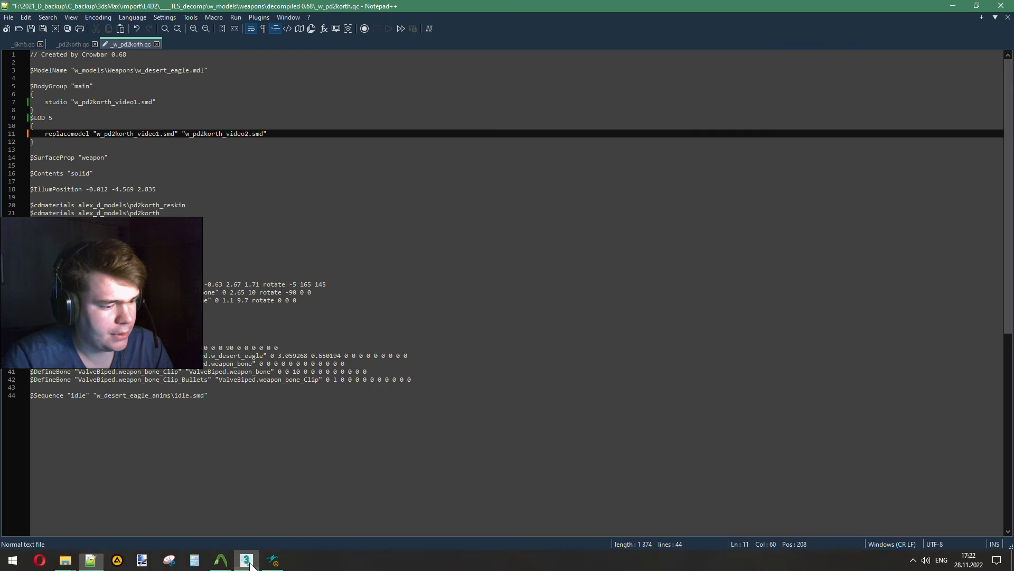
pyautogui.moveTo(68, 561)
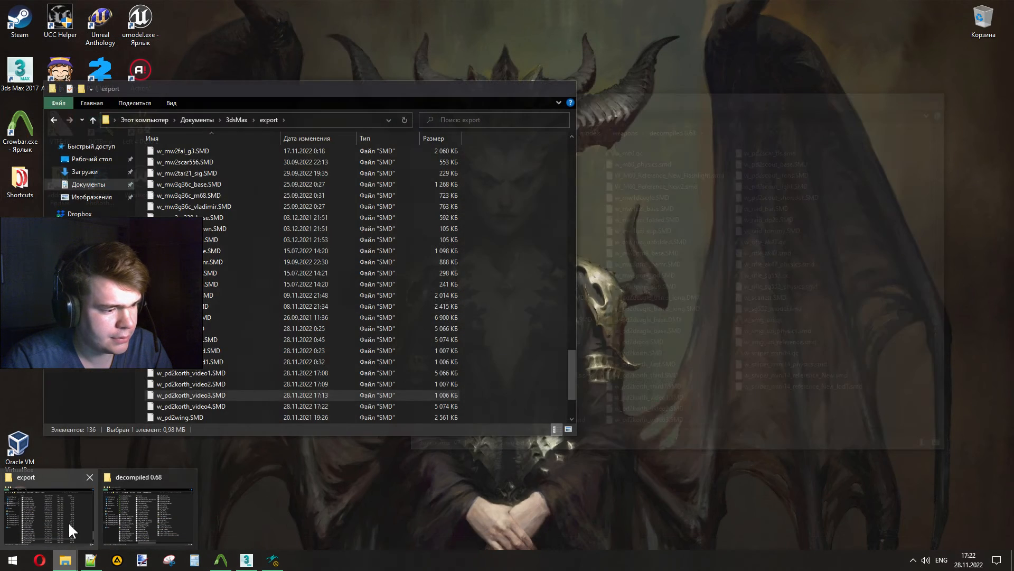
pyautogui.click(68, 521)
pyautogui.moveTo(65, 560)
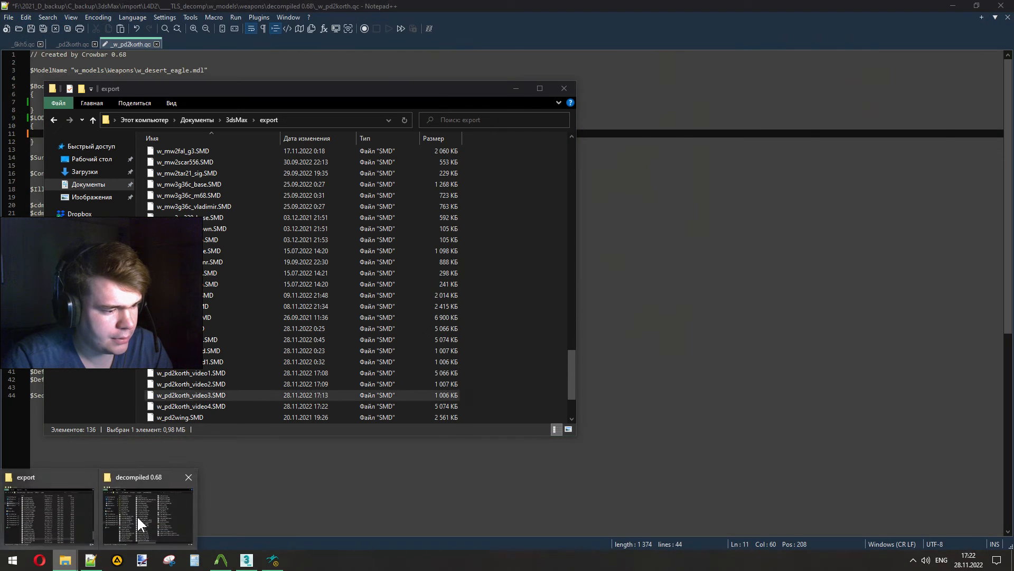
pyautogui.click(138, 515)
pyautogui.moveTo(205, 405); pyautogui.dragTo(842, 414)
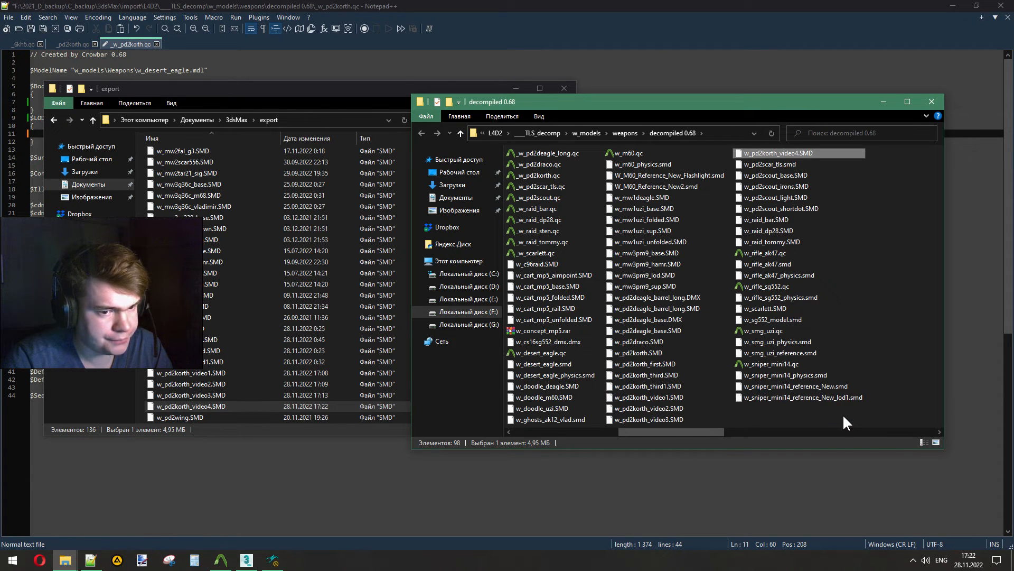
# Step: In _w_pd2korth.qc, set the studio model and the first replacemodel file to w_pd2korth_video4.smd and save the file
pyautogui.click(317, 6)
pyautogui.click(138, 102)
pyautogui.press('BackSpace')
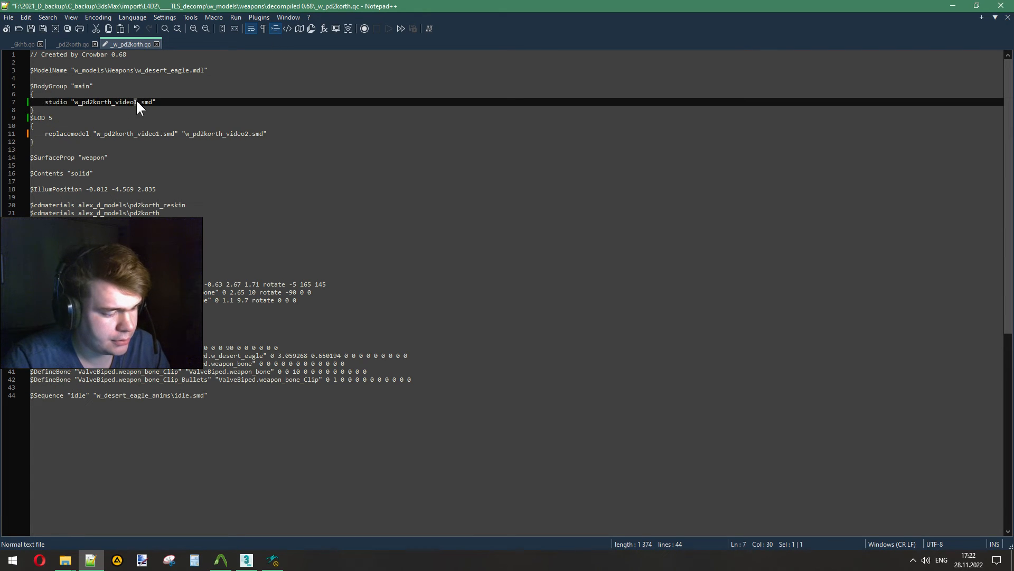
pyautogui.write('4')
pyautogui.click(159, 134)
pyautogui.press('BackSpace')
pyautogui.write('4')
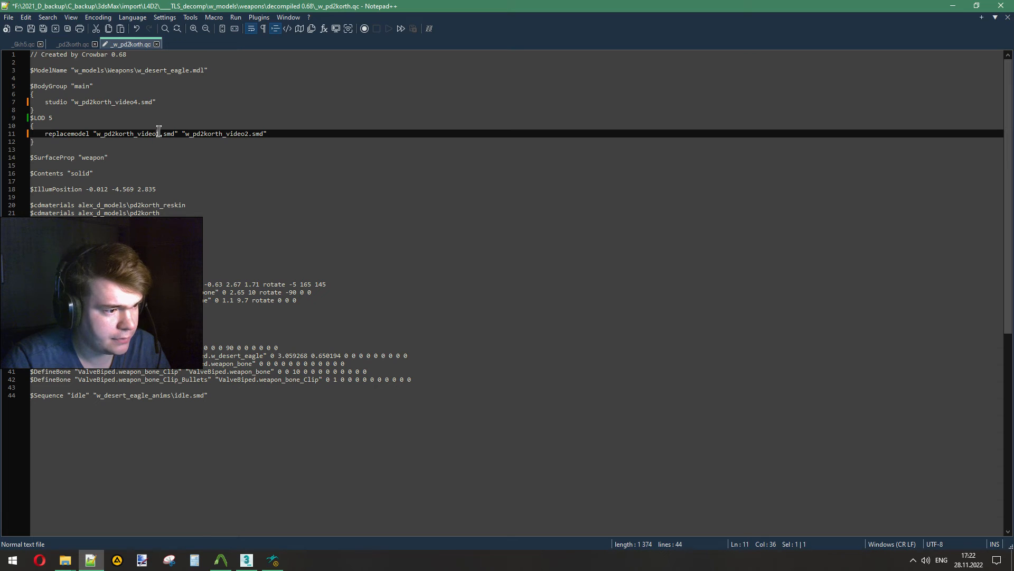
pyautogui.doubleClick(242, 134)
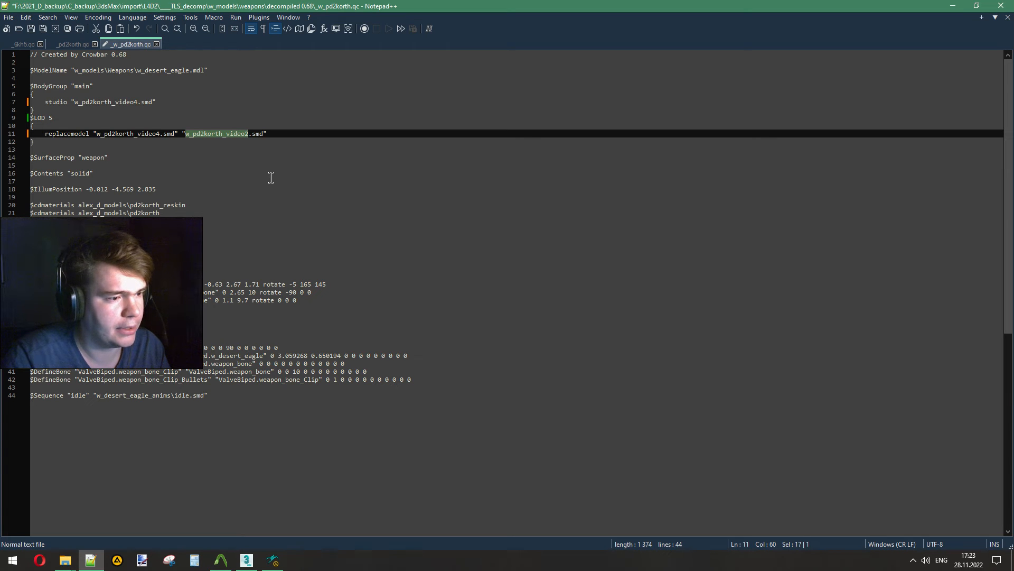
pyautogui.hotkey('ctrl', 's')
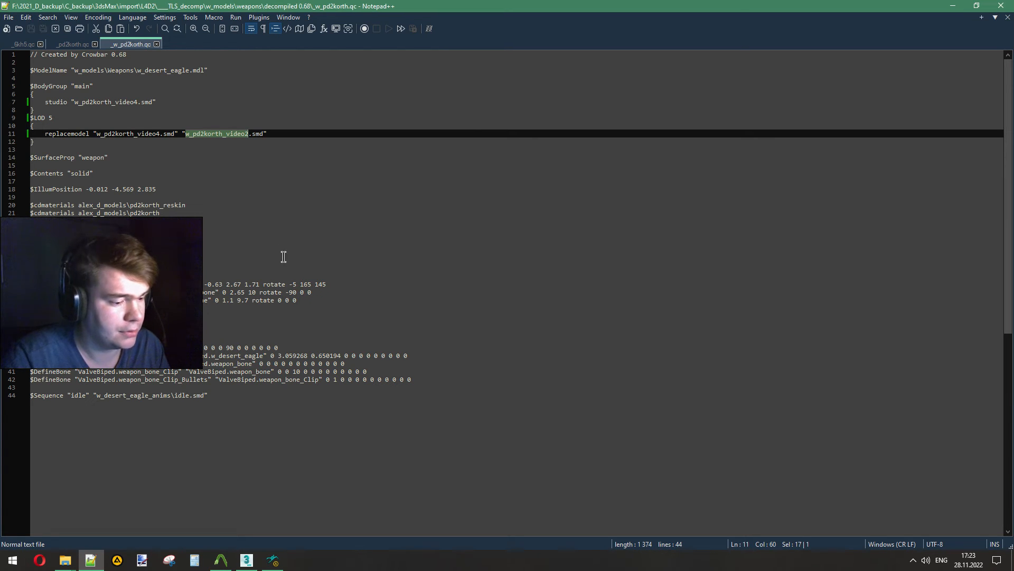
# Step: Close the old model viewer, recompile _w_pd2korth.qc in Crowbar and view the compiled w_desert_eagle.mdl as a replacement
pyautogui.click(272, 560)
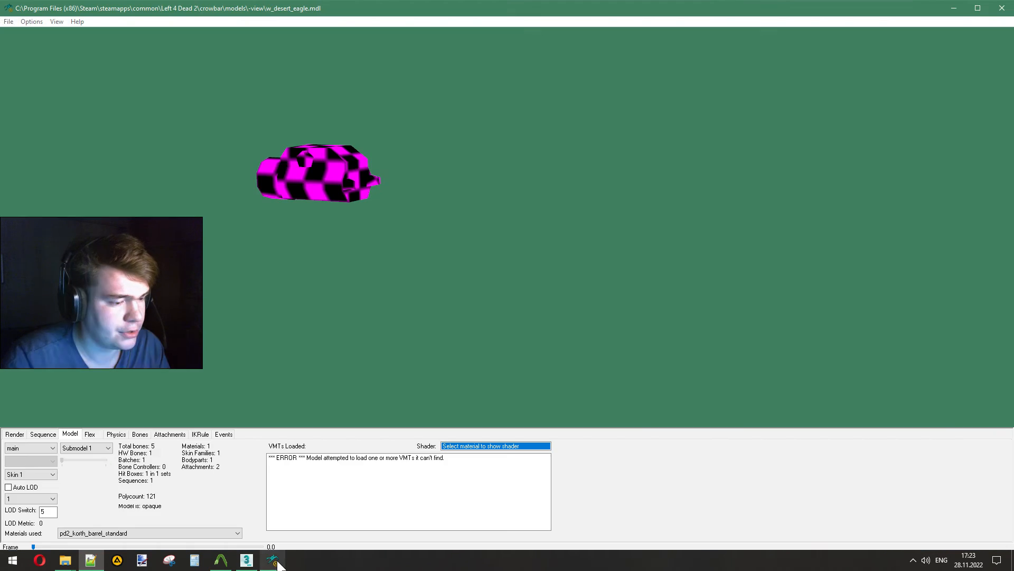
pyautogui.click(1007, 6)
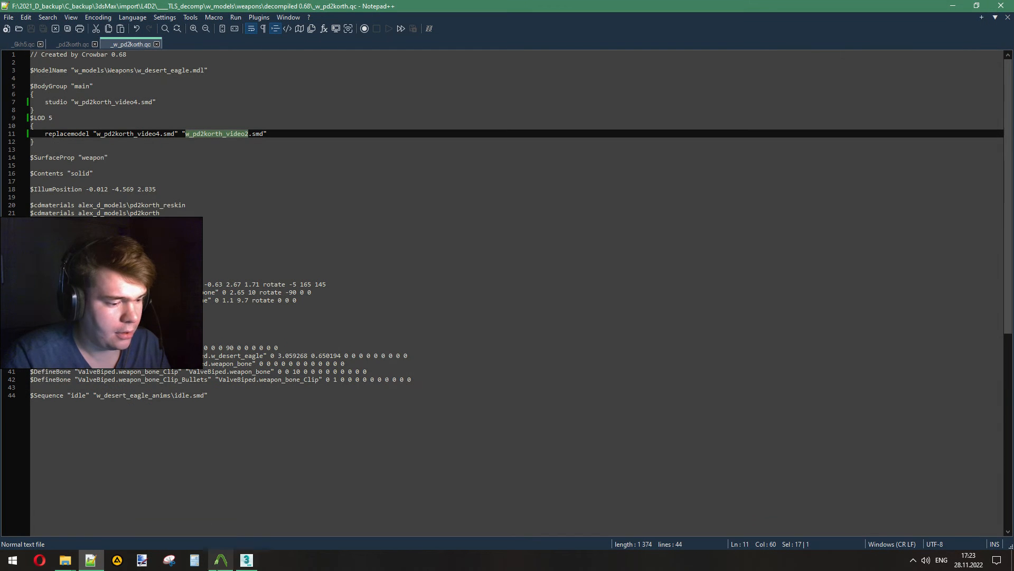
pyautogui.click(221, 560)
pyautogui.click(183, 18)
pyautogui.click(37, 186)
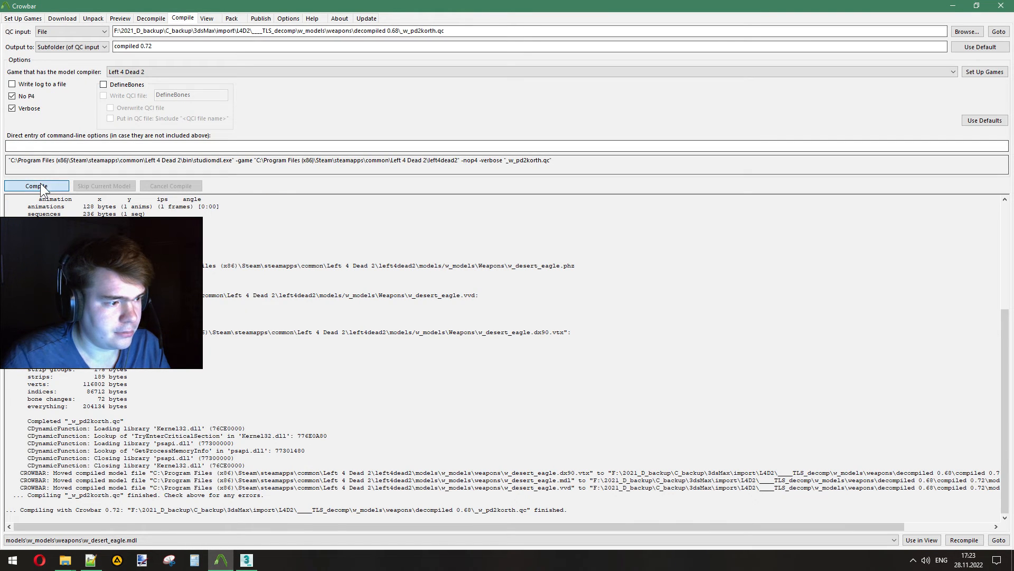
pyautogui.click(915, 538)
pyautogui.click(53, 455)
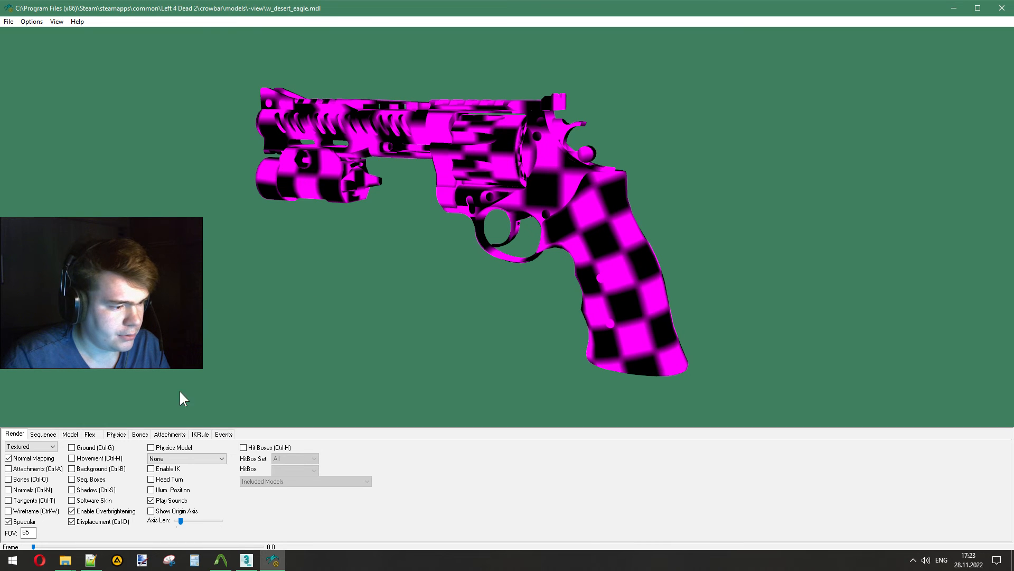
# Step: Compare LOD 1 with LOD 0 in the model information, and zoom out to examine the automatic LOD switch
pyautogui.click(70, 434)
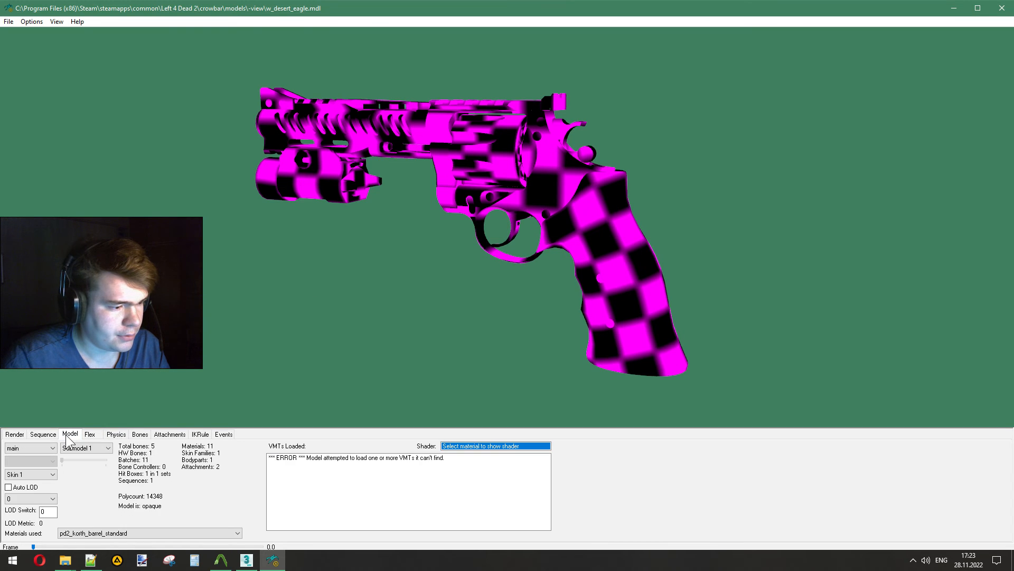
pyautogui.click(53, 498)
pyautogui.click(37, 517)
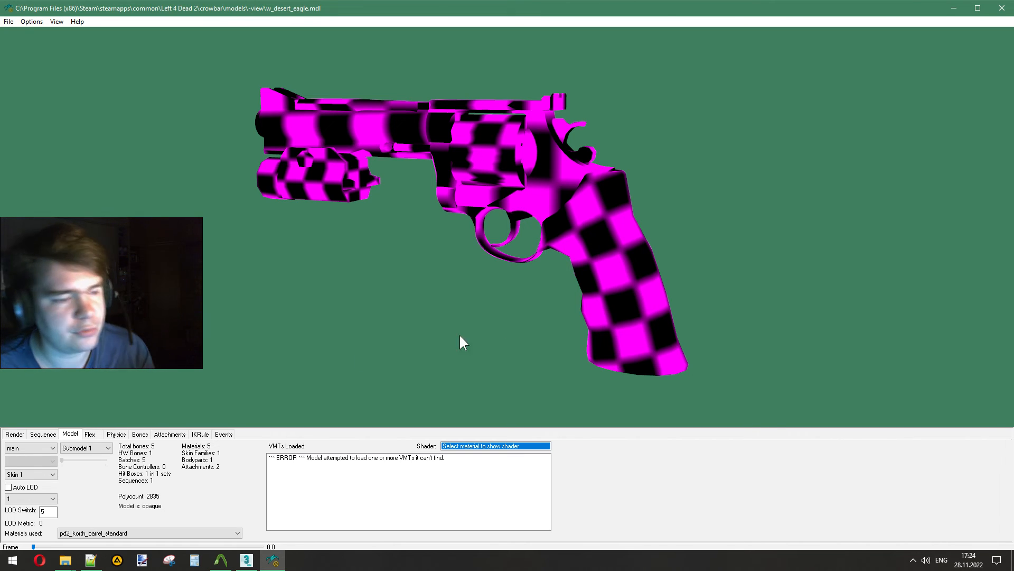
pyautogui.click(25, 498)
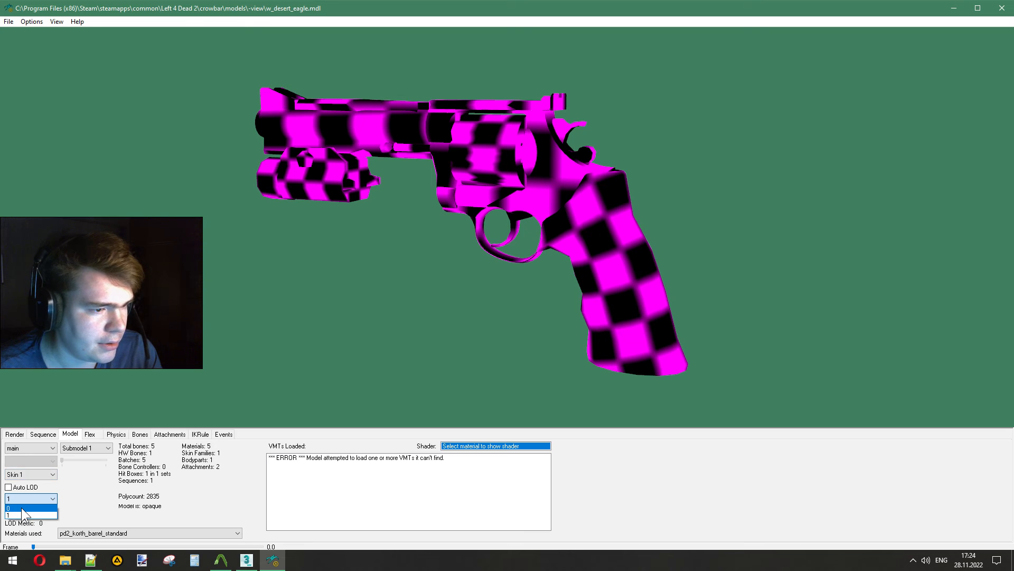
pyautogui.click(22, 507)
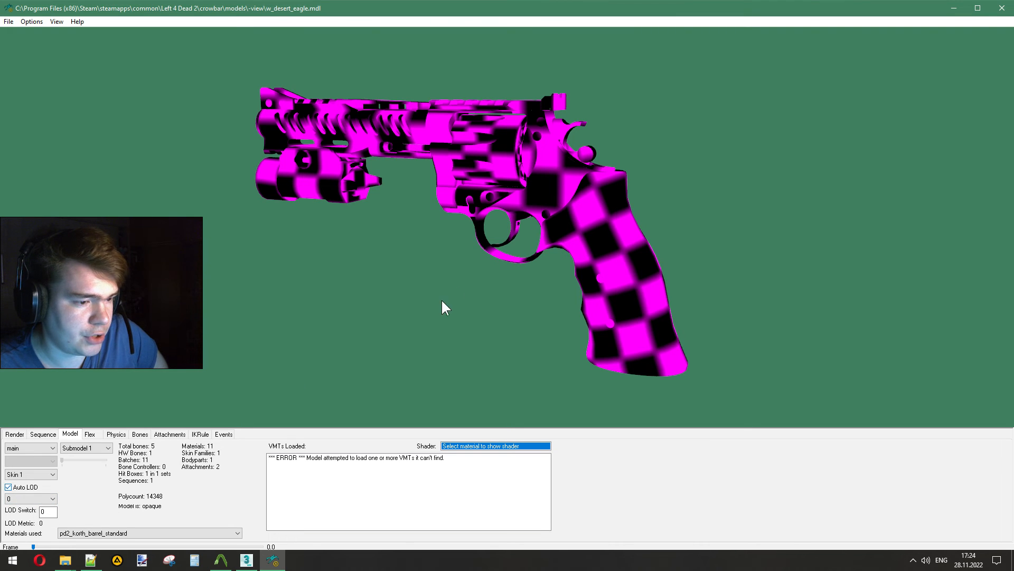
pyautogui.moveTo(423, 249); pyautogui.dragTo(446, 320, button='right')
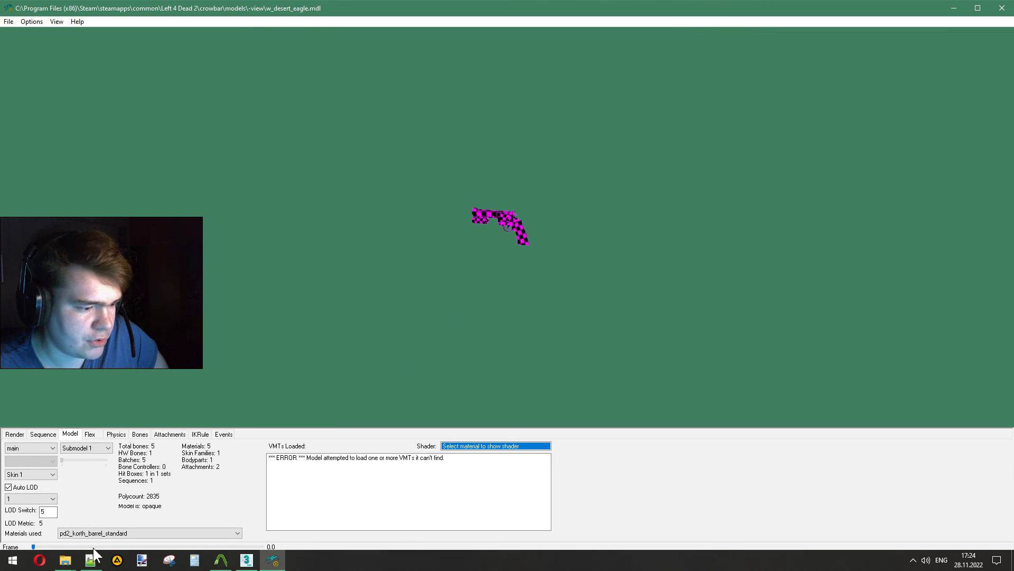
# Step: Switch to Notepad++, set the $LOD distance in the QC file to 1 and save it
pyautogui.click(90, 560)
pyautogui.doubleClick(51, 117)
pyautogui.write('1')
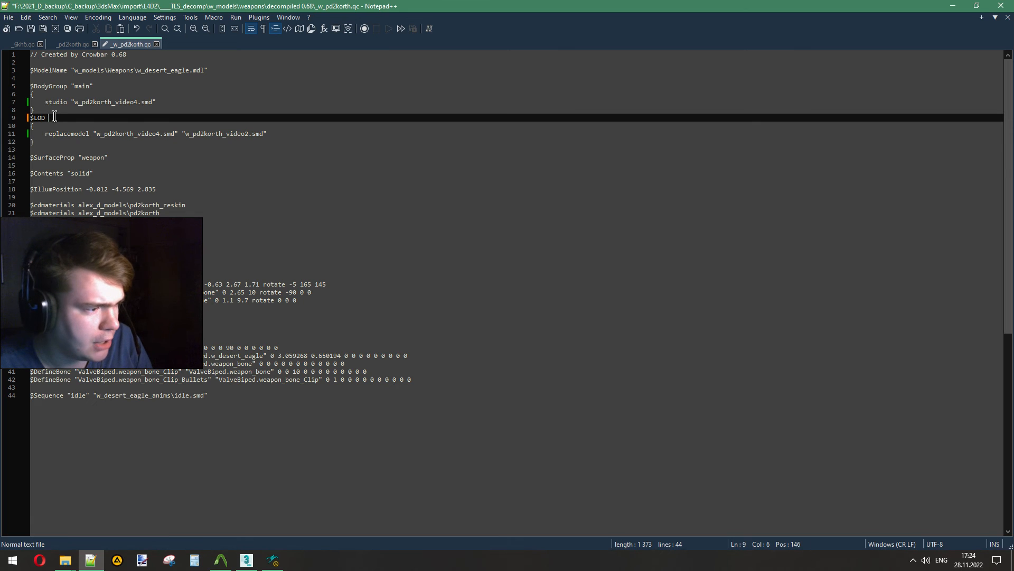
pyautogui.hotkey('ctrl', 's')
# Step: Close the model viewer, recompile the QC with the new LOD distance in Crowbar and send the result to the viewer
pyautogui.click(272, 559)
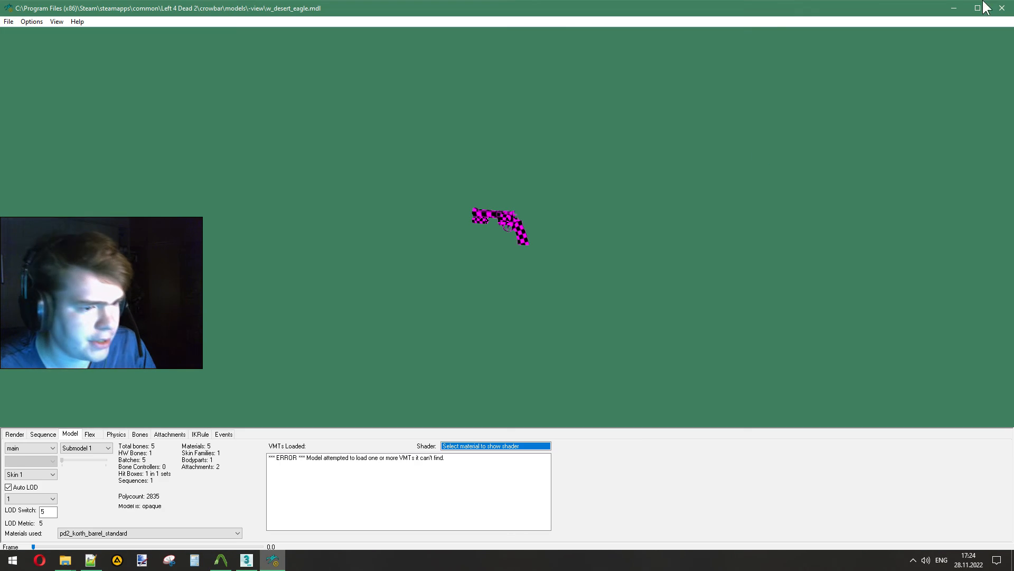
pyautogui.click(1008, 3)
pyautogui.click(221, 560)
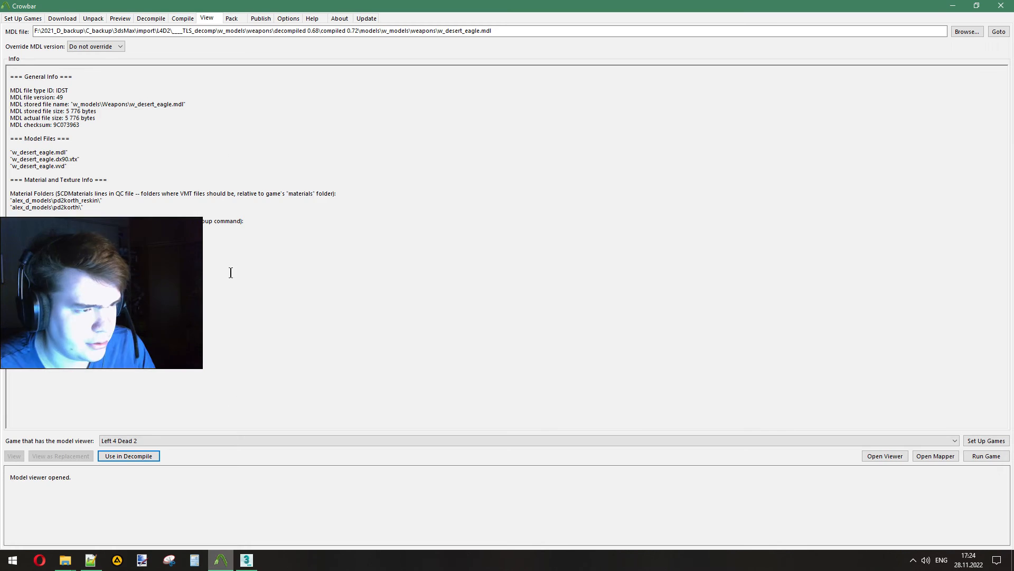
pyautogui.click(182, 19)
pyautogui.click(59, 183)
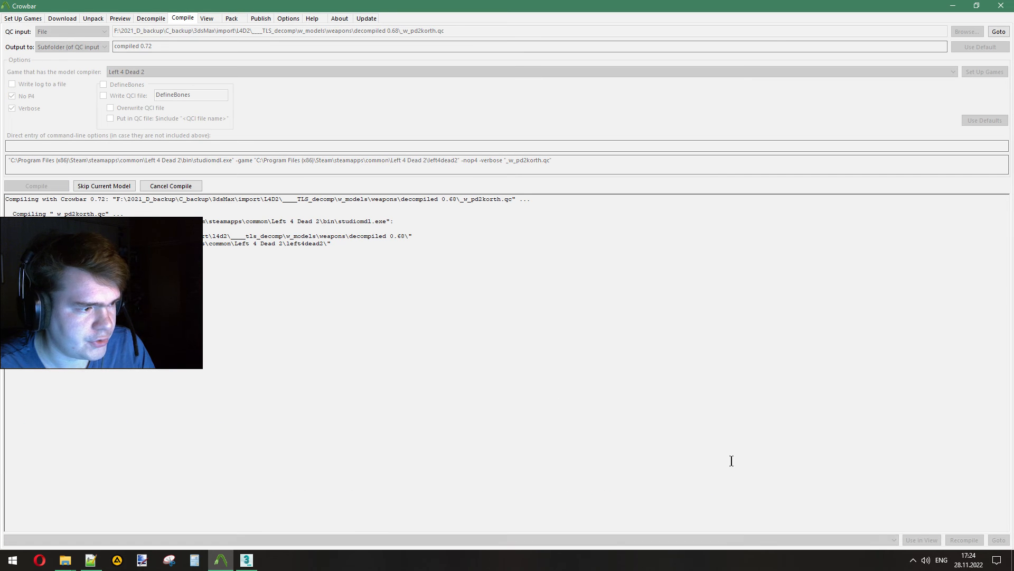
pyautogui.click(917, 540)
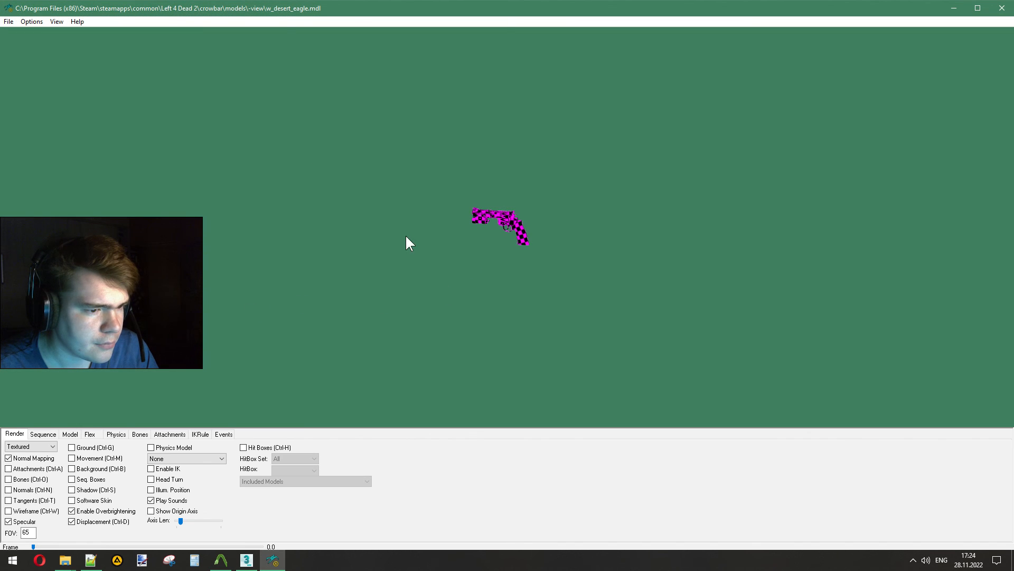
# Step: Maximize the model viewer, show the model information and zoom in on the revolver to check when the LOD switches
pyautogui.doubleClick(288, 12)
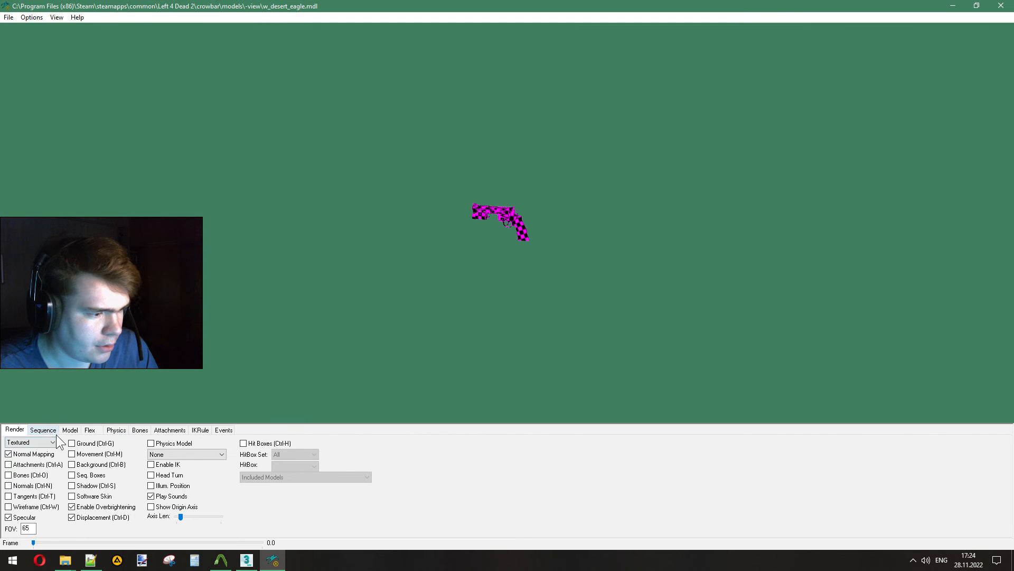
pyautogui.click(70, 429)
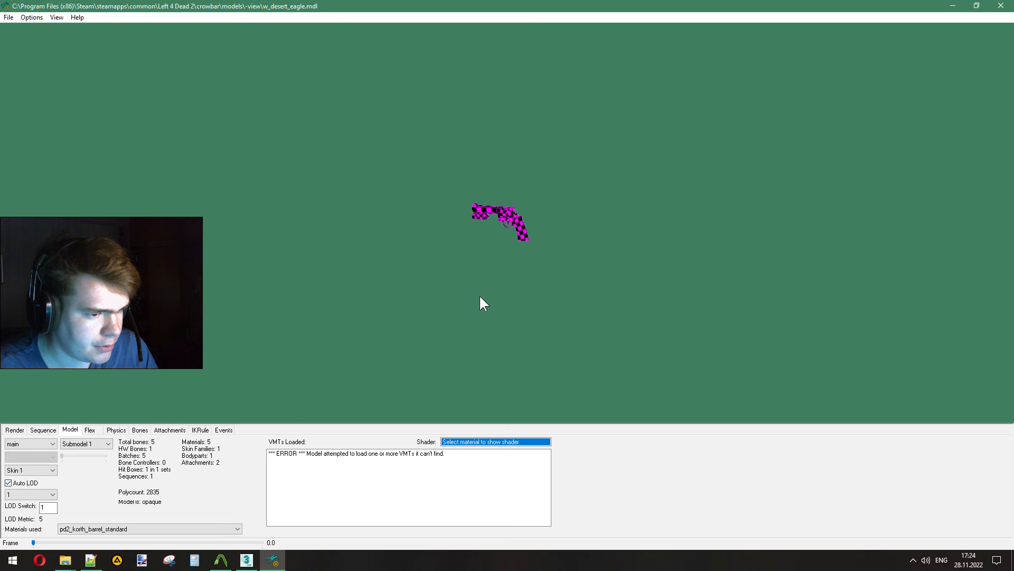
pyautogui.moveTo(495, 303); pyautogui.dragTo(467, 244, button='right')
# Step: Switch to File Explorer, close the decompiled 0.68 window and open the L4D2 folder within 2021_D_backup on drive F:
pyautogui.click(225, 561)
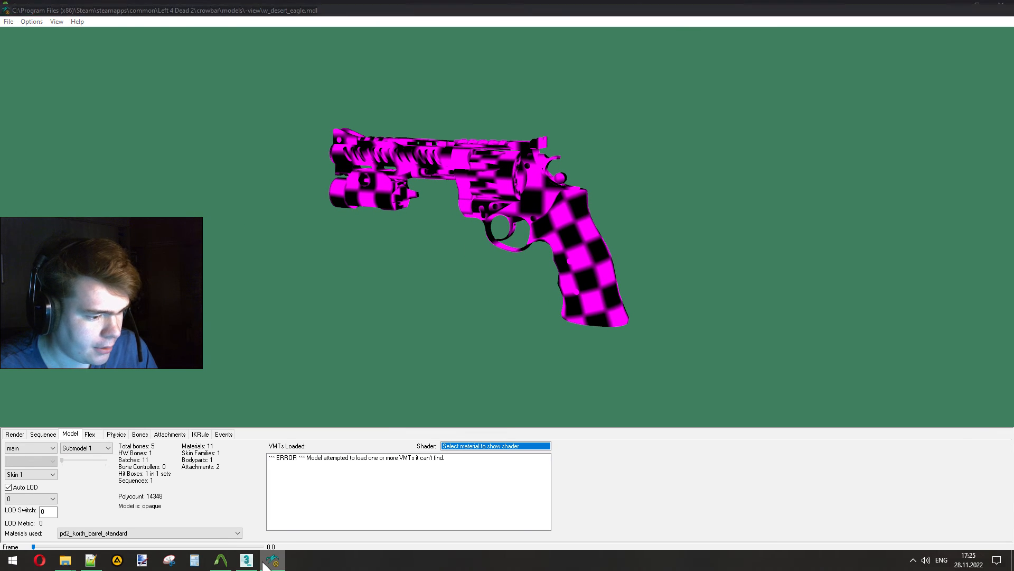
pyautogui.click(220, 562)
pyautogui.click(93, 564)
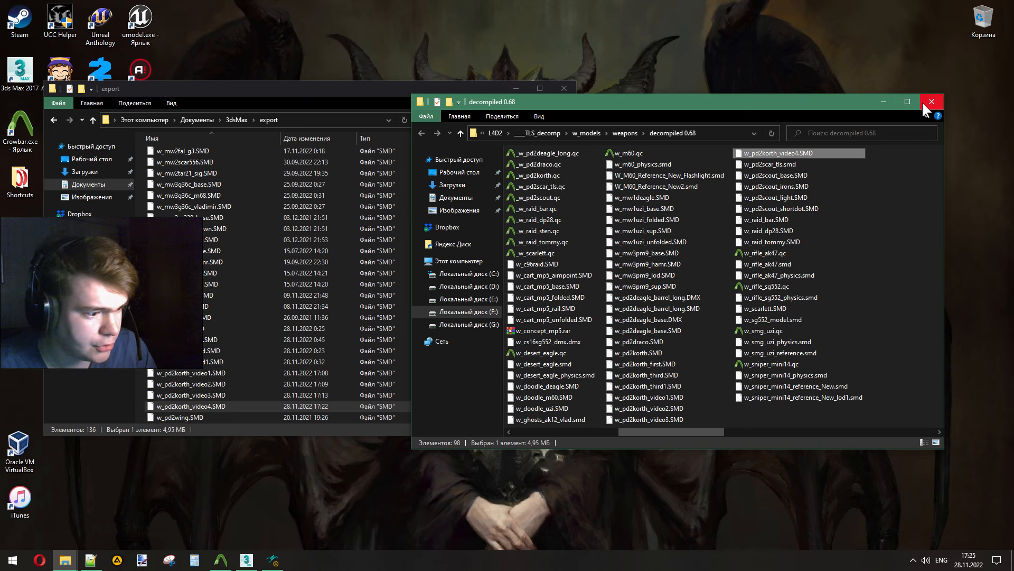
pyautogui.click(923, 104)
pyautogui.click(102, 299)
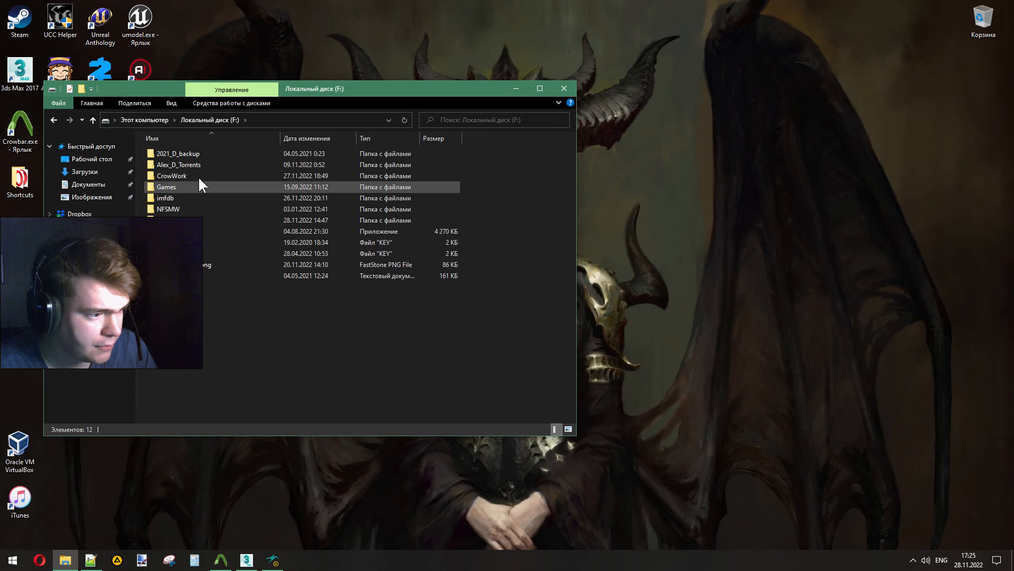
pyautogui.doubleClick(170, 152)
pyautogui.doubleClick(161, 158)
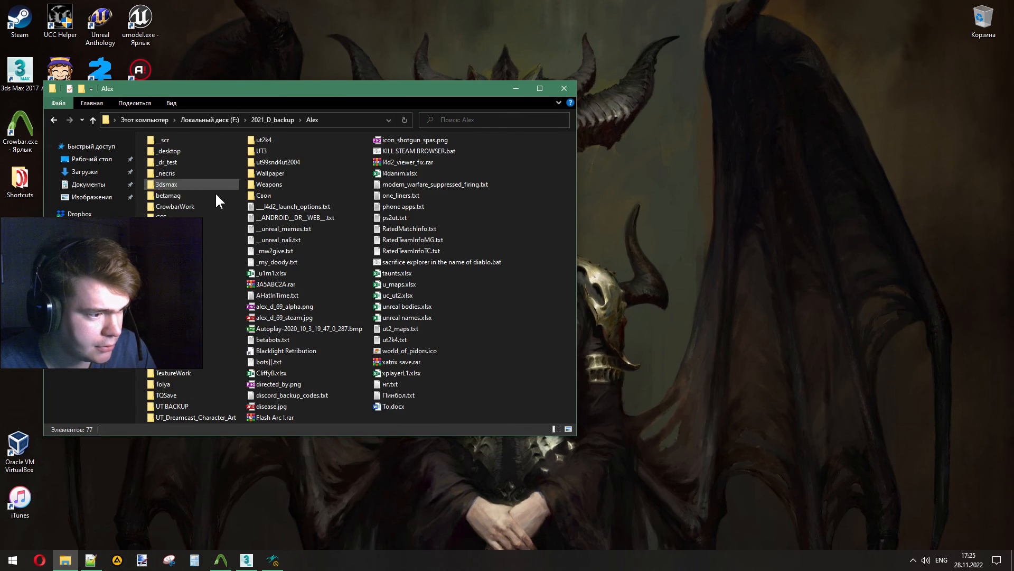
pyautogui.doubleClick(156, 270)
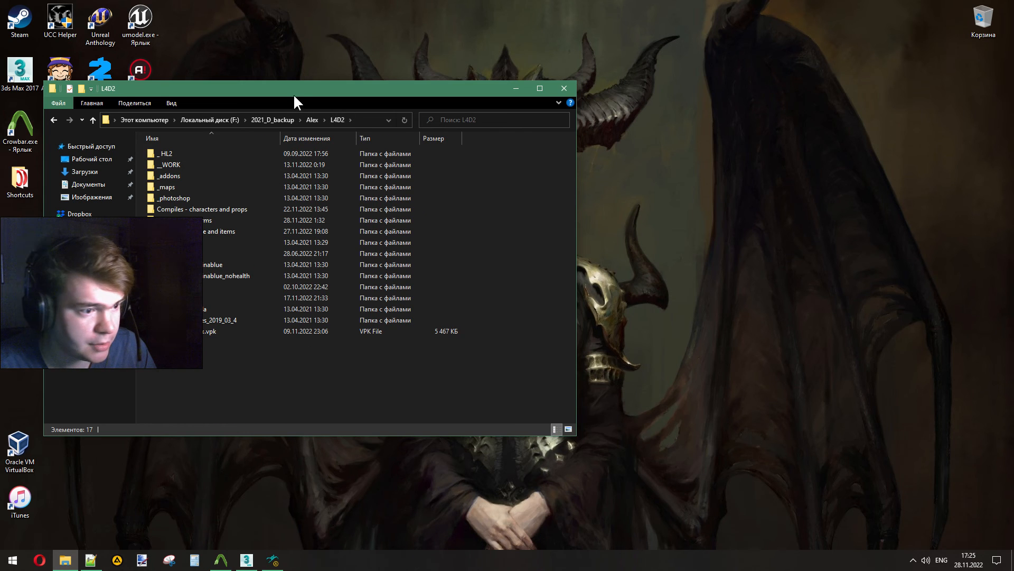
# Step: Open gun_deagle_pd2korth inside Compiles - firearms and select the pd2korth folder within its materials
pyautogui.moveTo(292, 91); pyautogui.dragTo(412, 125)
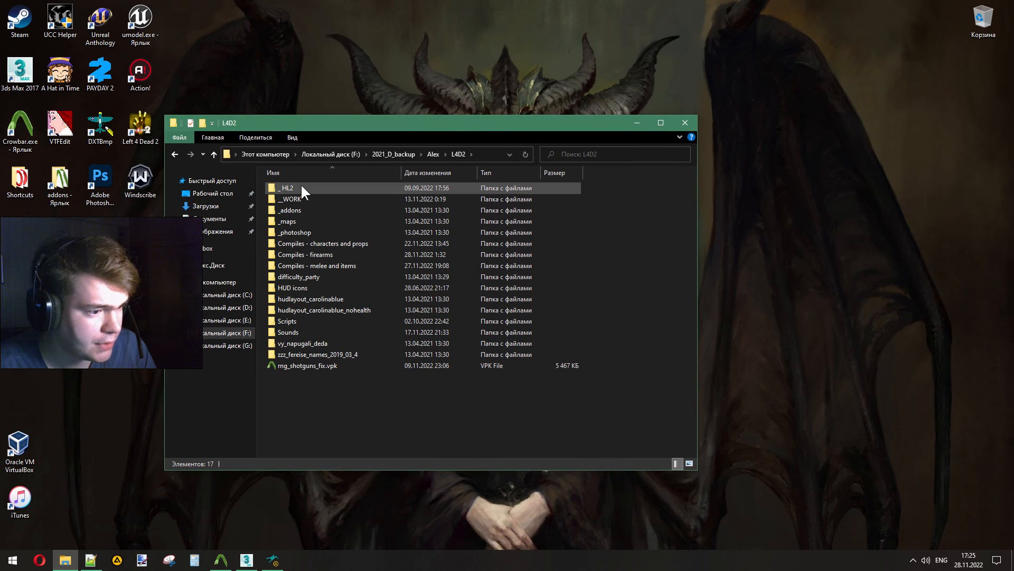
pyautogui.doubleClick(291, 199)
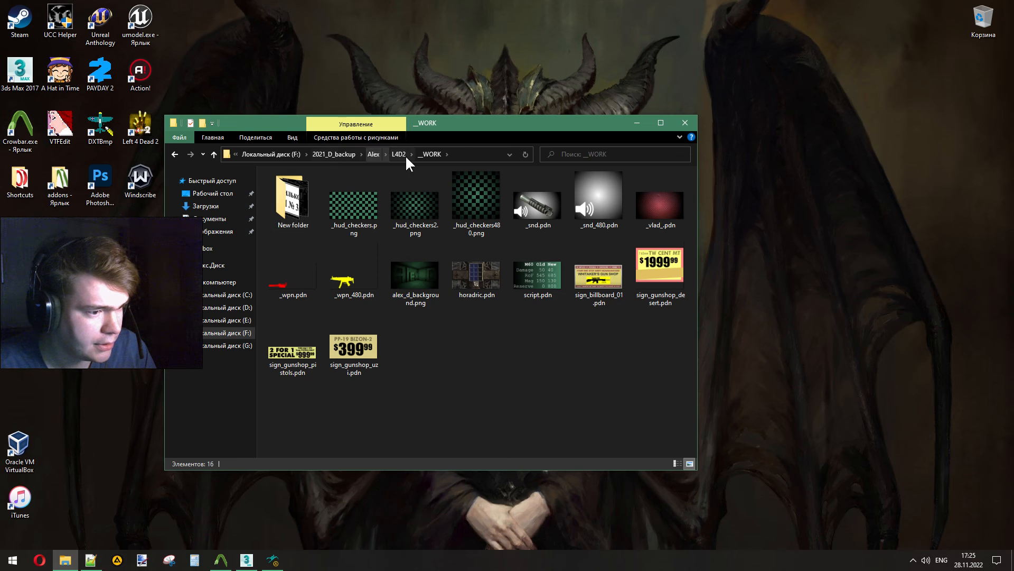
pyautogui.press('BackSpace')
pyautogui.doubleClick(325, 253)
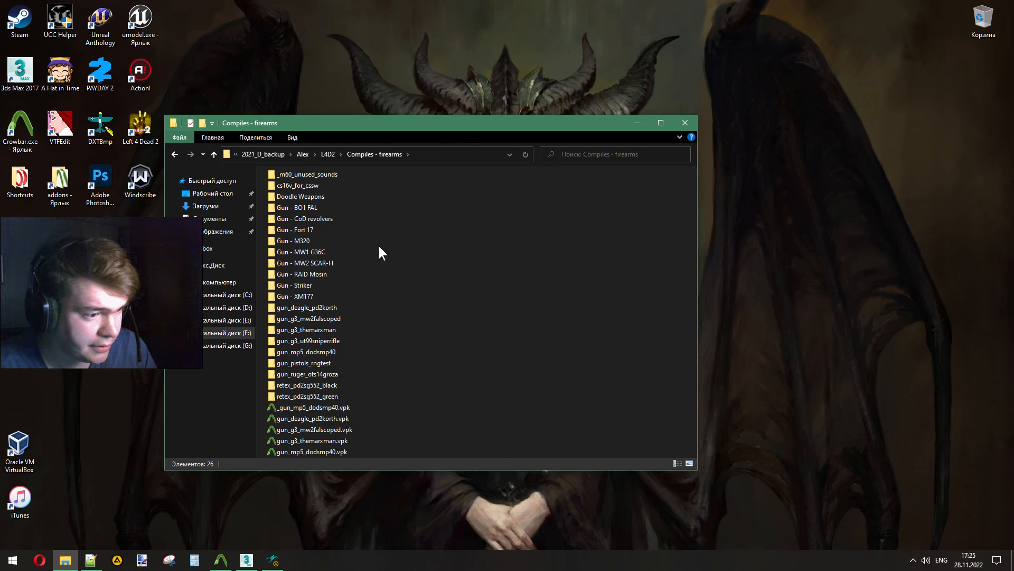
pyautogui.doubleClick(310, 307)
pyautogui.doubleClick(291, 188)
pyautogui.doubleClick(290, 188)
pyautogui.click(290, 188)
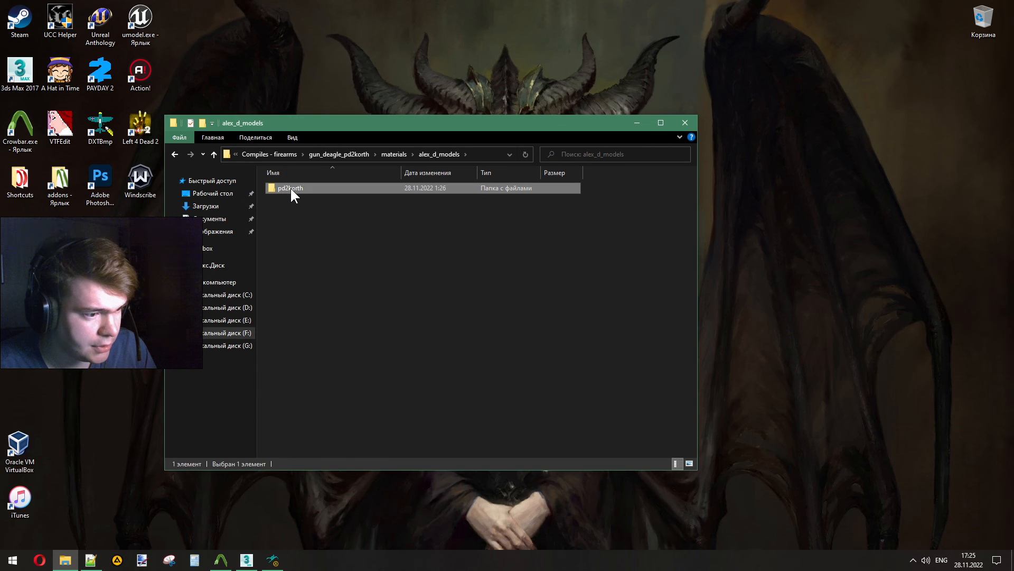
# Step: Open the game's addons folder and browse to alex_d_models inside Left 4 Dead 2's alex_d materials
pyautogui.doubleClick(57, 181)
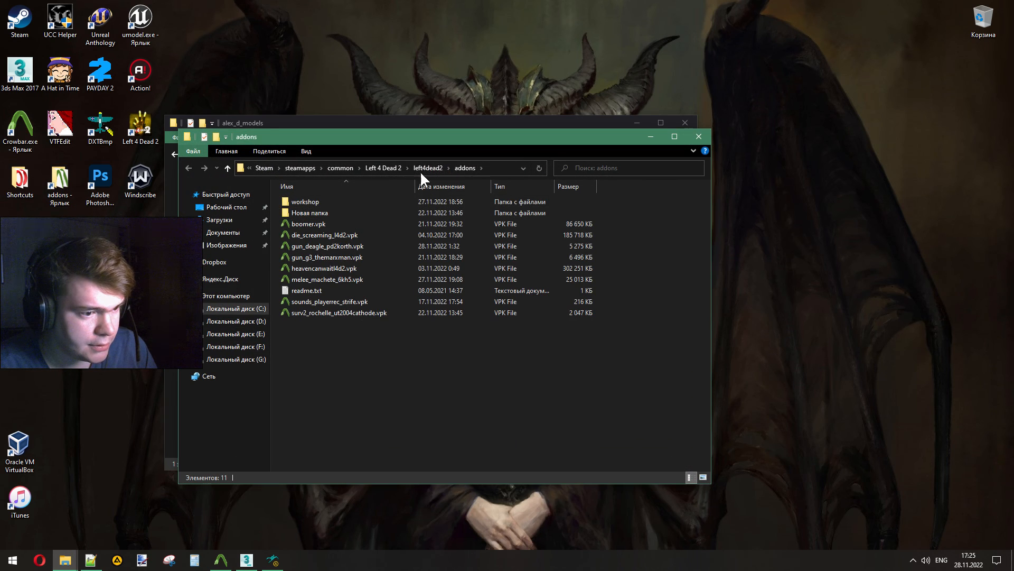
pyautogui.click(380, 168)
pyautogui.doubleClick(310, 200)
pyautogui.doubleClick(309, 201)
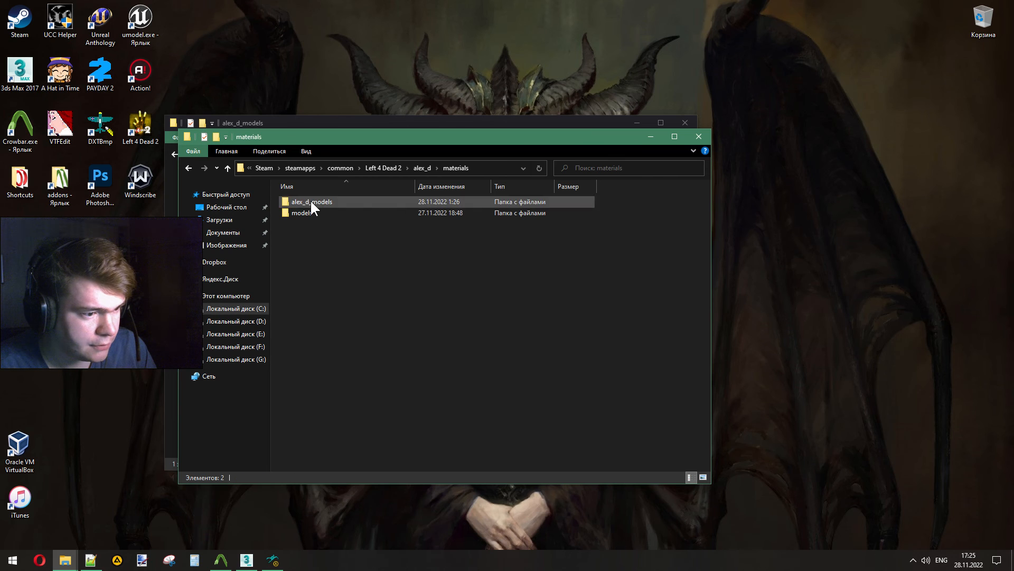
pyautogui.doubleClick(344, 201)
# Step: Arrange both alex_d_models windows to be visible together and copy the pd2korth folder into the game's alex_d_models folder
pyautogui.moveTo(407, 141); pyautogui.dragTo(493, 195)
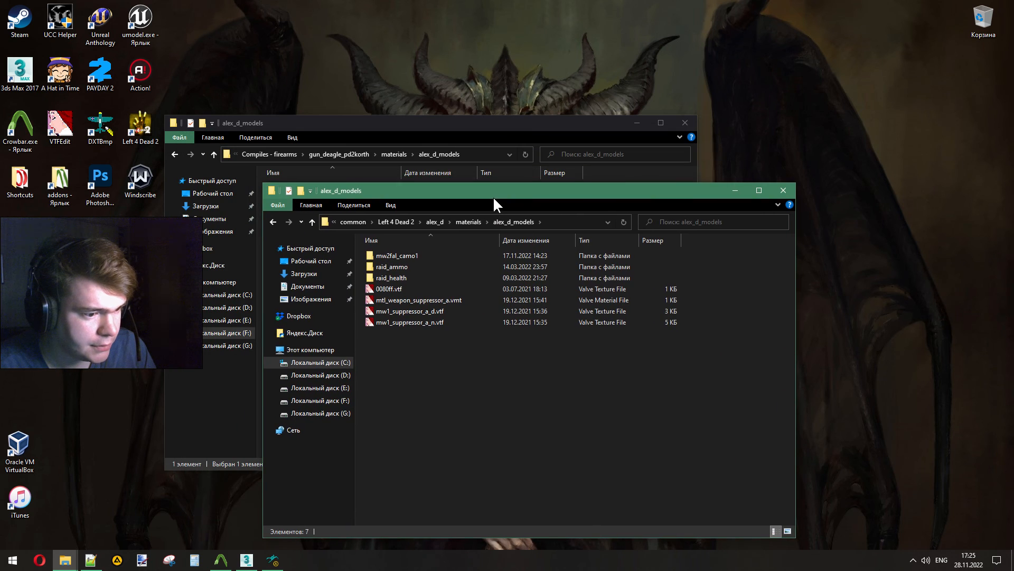
pyautogui.moveTo(461, 126); pyautogui.dragTo(405, 55)
pyautogui.moveTo(226, 116); pyautogui.dragTo(601, 492)
# Step: Switch to the model viewer and refresh the revolver model to load its materials
pyautogui.click(273, 560)
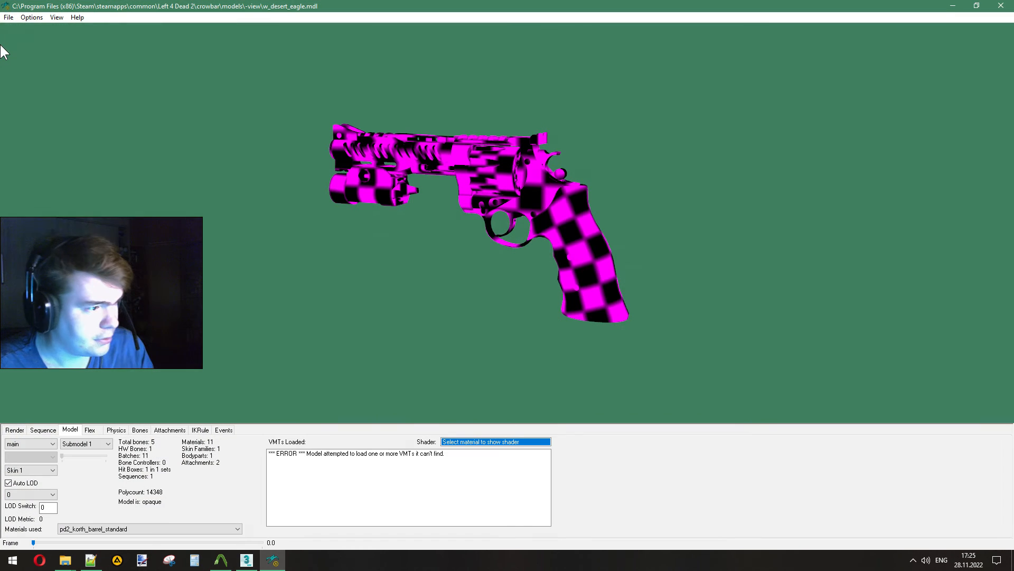
pyautogui.click(9, 18)
pyautogui.click(22, 49)
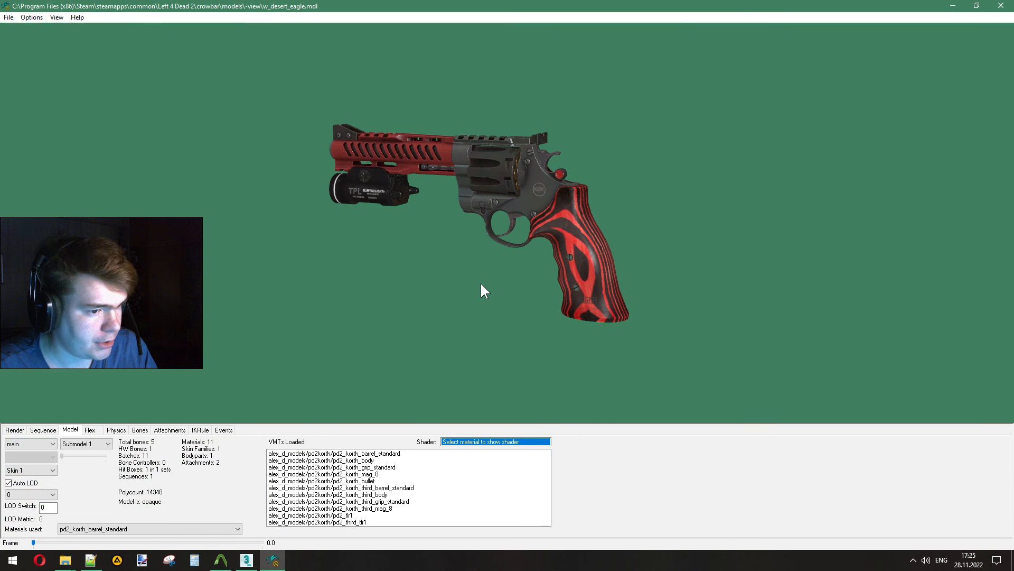
# Step: Rotate the revolver and zoom repeatedly in and out around the LOD switch distance to compare LOD 0 with LOD 1
pyautogui.scroll(3, 477, 278)
pyautogui.moveTo(479, 282); pyautogui.dragTo(512, 283)
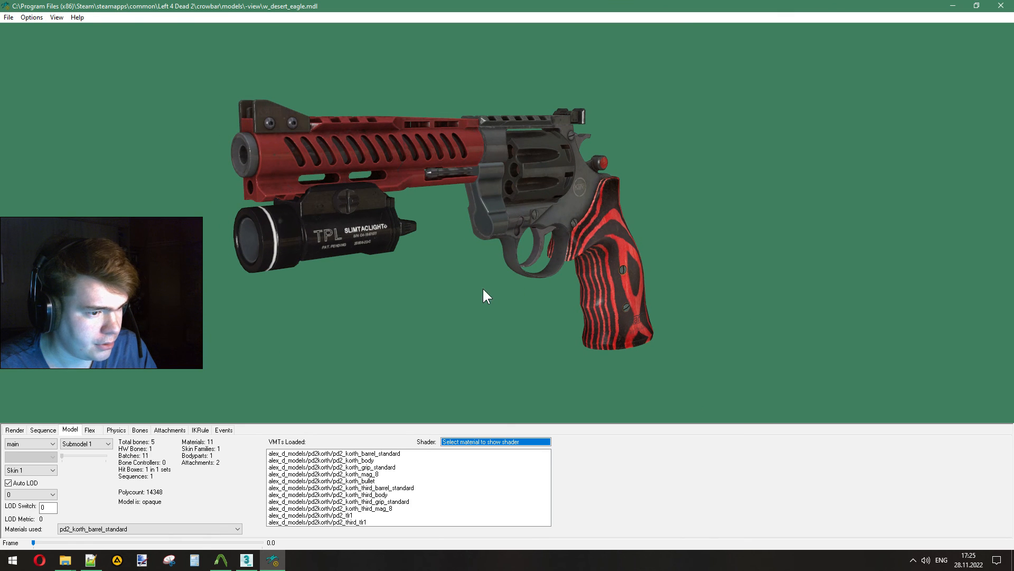
pyautogui.scroll(-5, 473, 273)
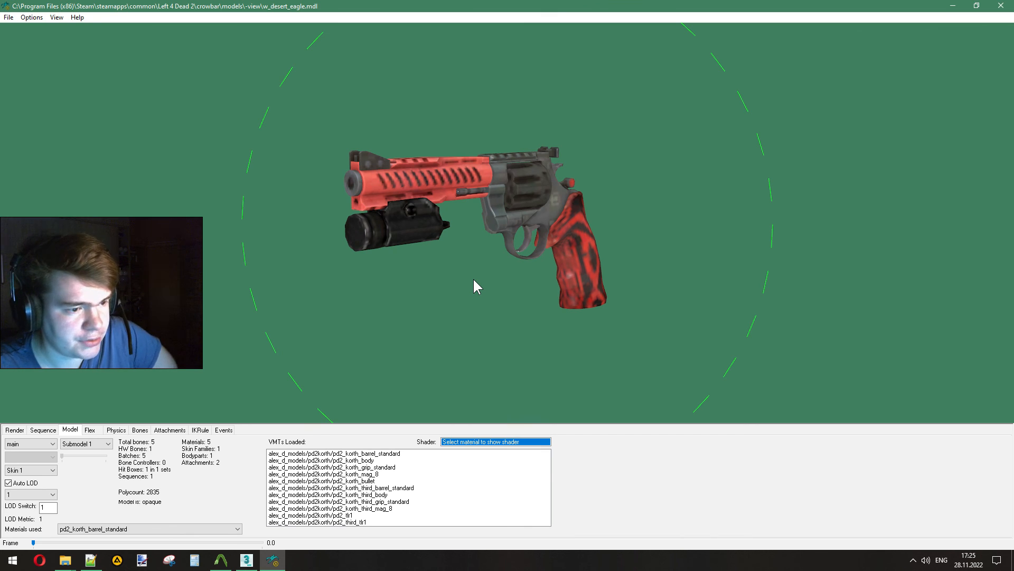
pyautogui.scroll(3, 474, 277)
pyautogui.scroll(-1, 473, 275)
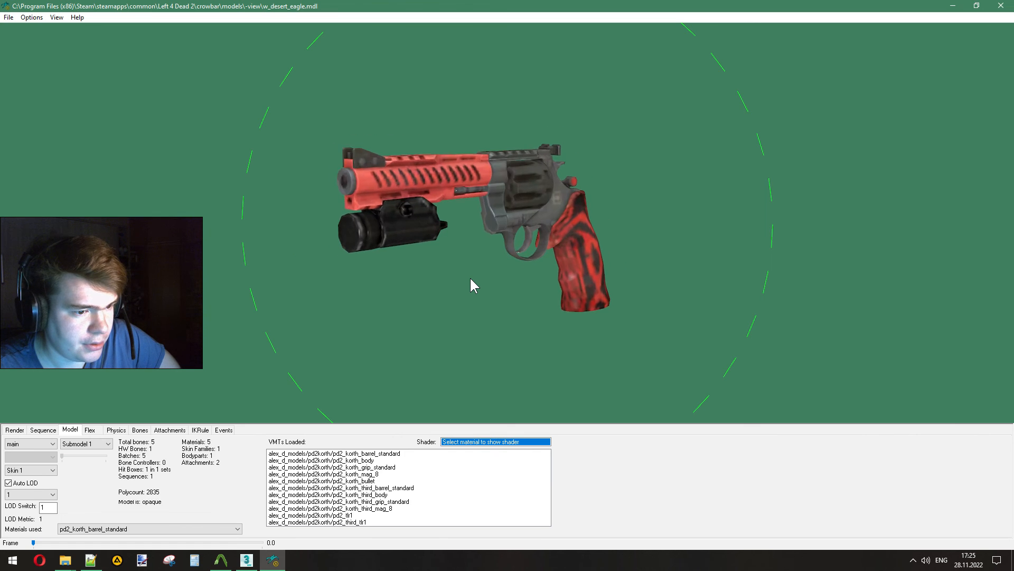
pyautogui.scroll(1, 470, 278)
pyautogui.scroll(-2, 470, 277)
pyautogui.scroll(3, 470, 275)
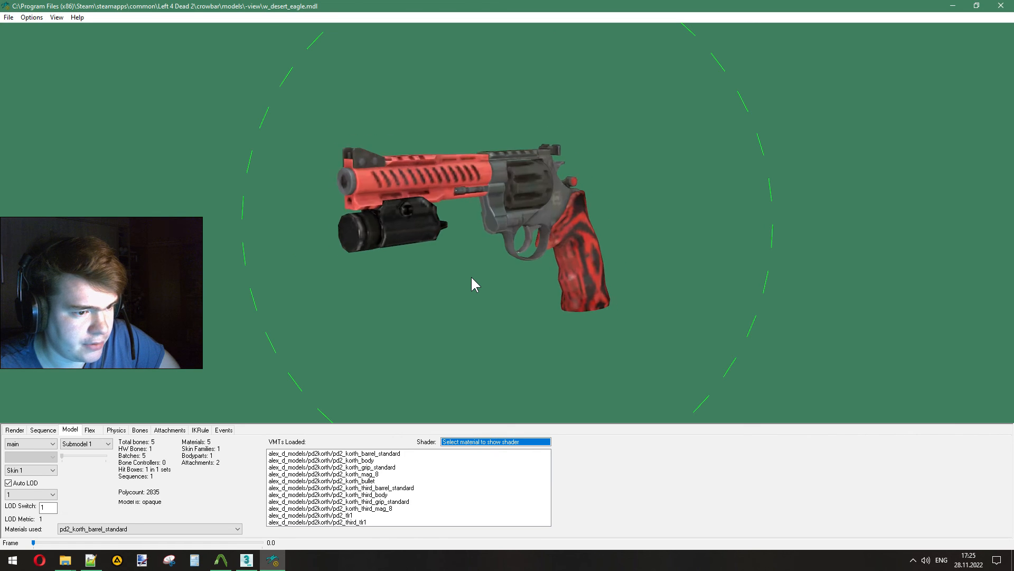
pyautogui.scroll(-2, 471, 277)
pyautogui.scroll(1, 471, 278)
pyautogui.scroll(-1, 471, 277)
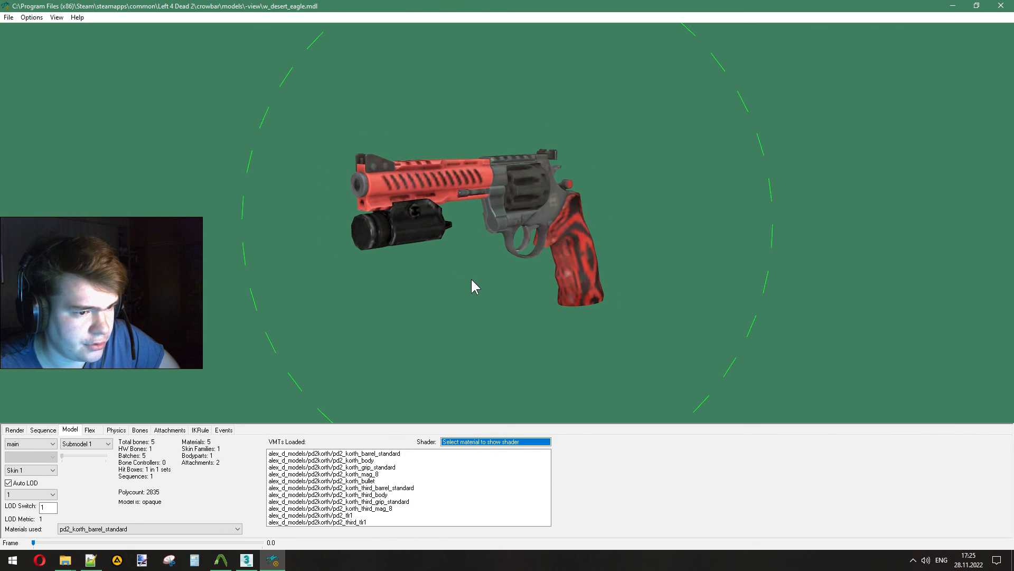
pyautogui.scroll(2, 471, 277)
pyautogui.scroll(-2, 471, 275)
pyautogui.scroll(2, 472, 277)
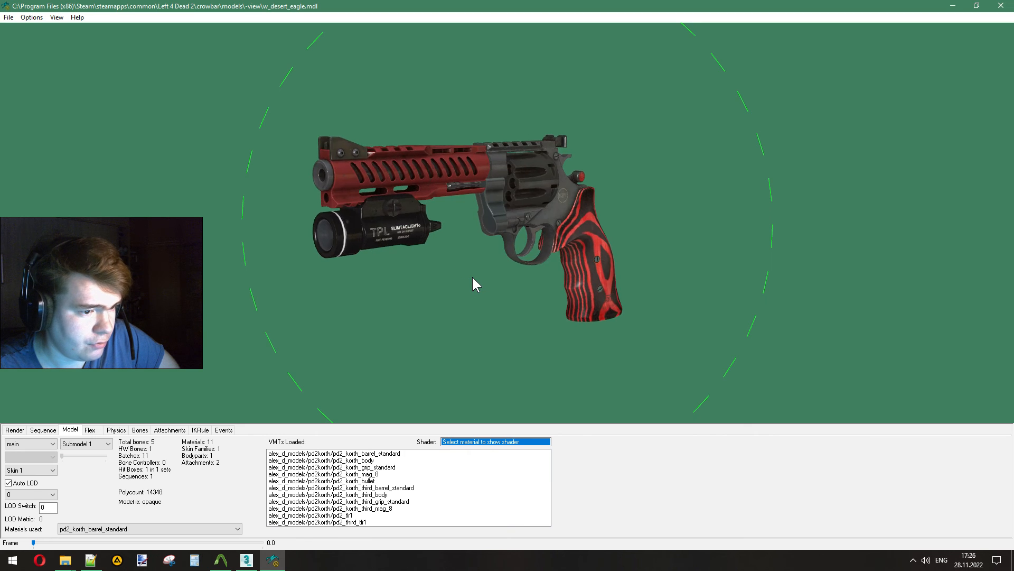
pyautogui.scroll(-2, 471, 275)
pyautogui.scroll(2, 471, 277)
pyautogui.scroll(-1, 471, 277)
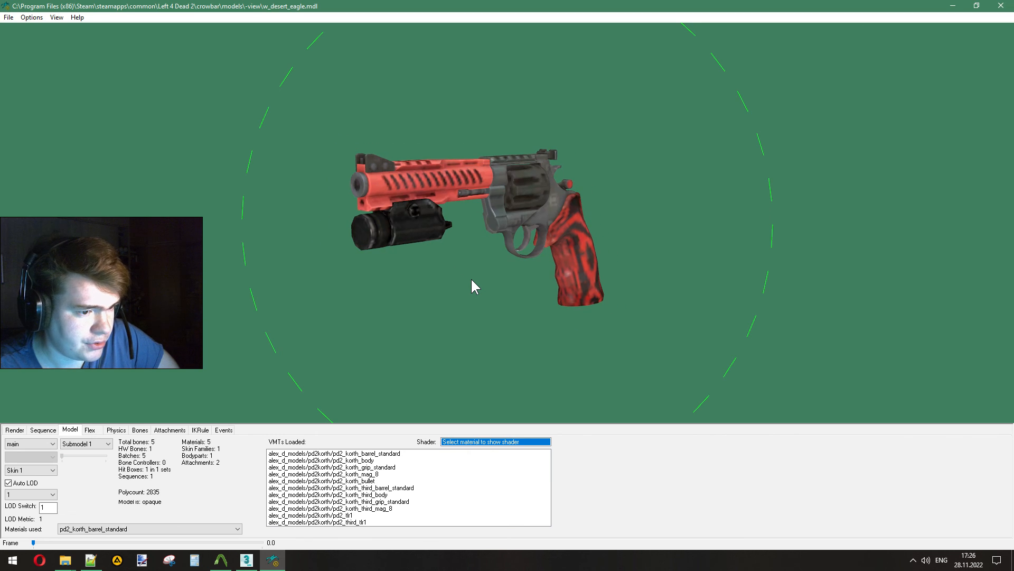
pyautogui.scroll(1, 470, 277)
pyautogui.scroll(1, 472, 274)
pyautogui.scroll(-1, 471, 277)
pyautogui.scroll(-1, 471, 277)
pyautogui.scroll(1, 472, 276)
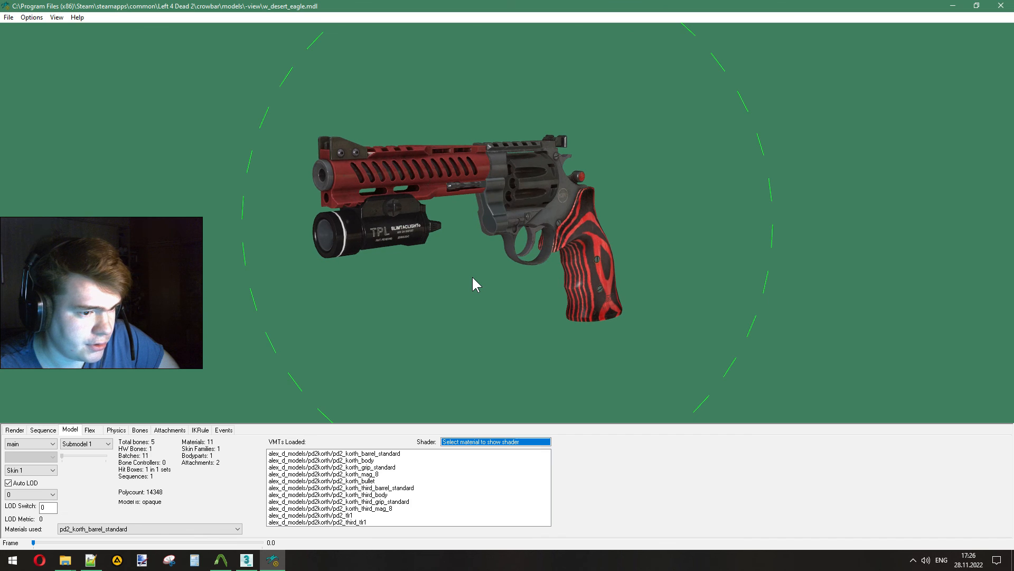
pyautogui.scroll(-1, 472, 278)
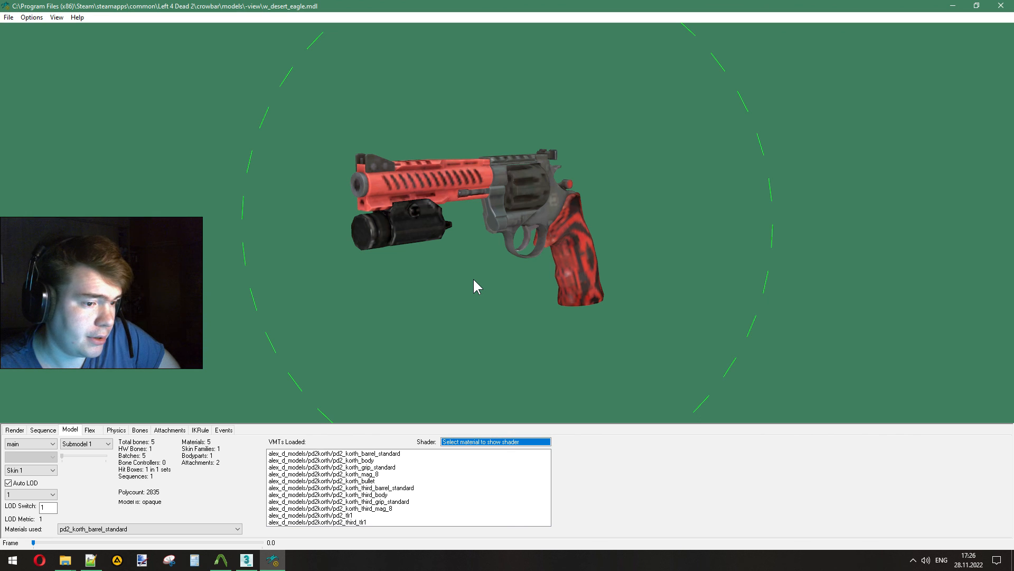
pyautogui.scroll(1, 473, 286)
pyautogui.scroll(-1, 472, 279)
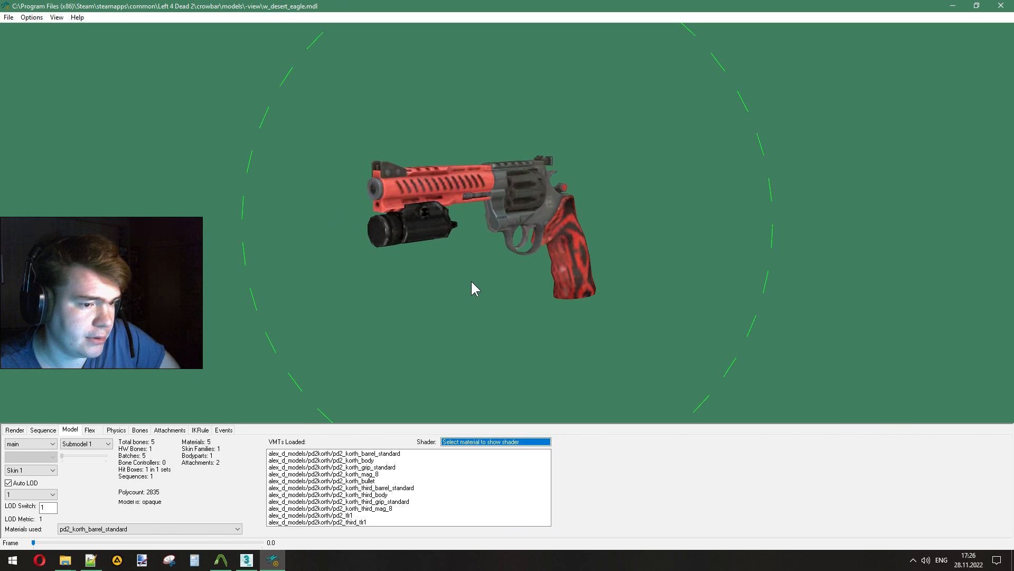
pyautogui.scroll(1, 471, 280)
pyautogui.scroll(-1, 468, 277)
pyautogui.scroll(1, 468, 280)
pyautogui.scroll(-1, 467, 277)
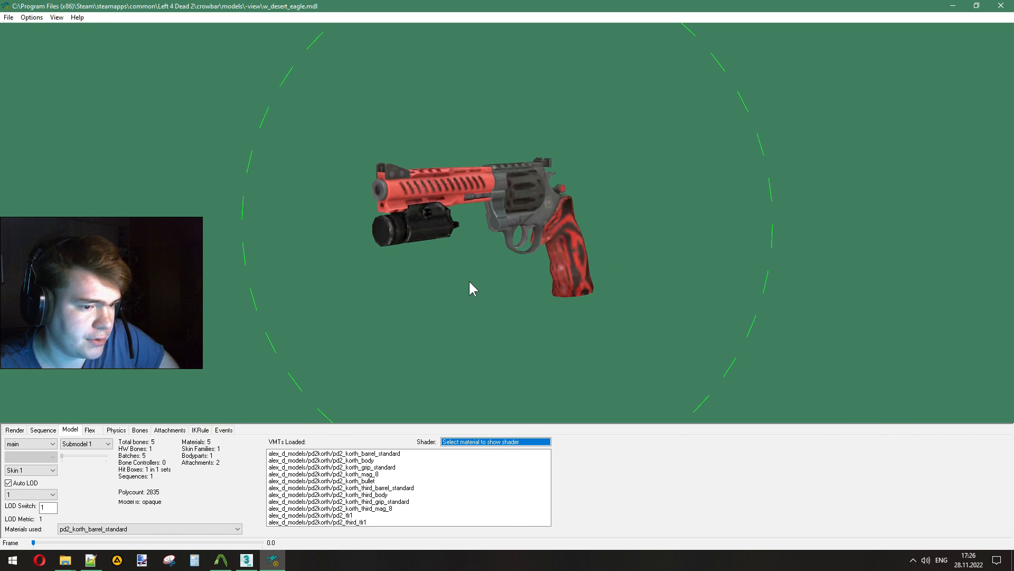
pyautogui.scroll(1, 468, 277)
pyautogui.moveTo(467, 279); pyautogui.dragTo(467, 278, button='right')
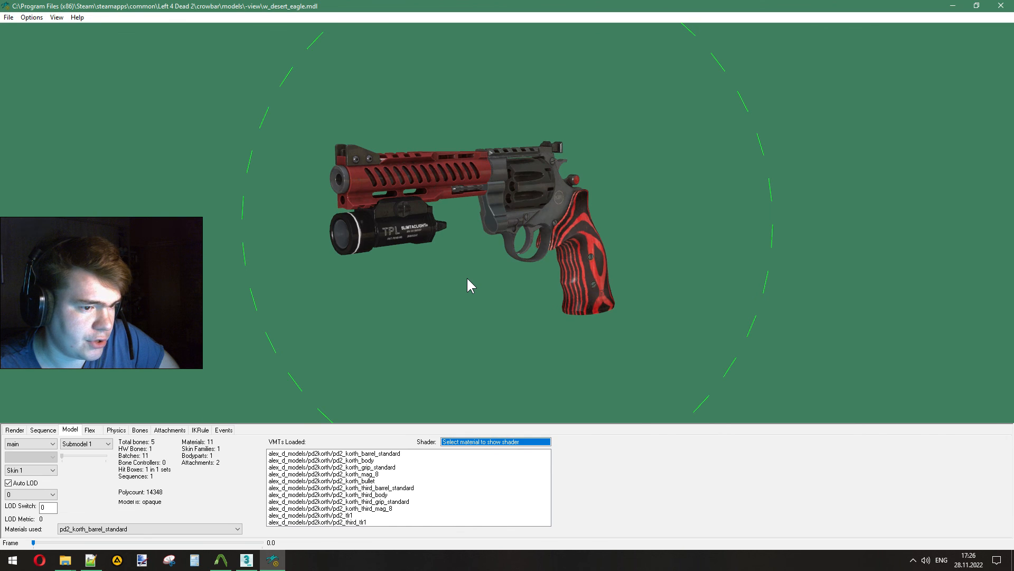
pyautogui.scroll(-2, 467, 277)
pyautogui.scroll(1, 467, 278)
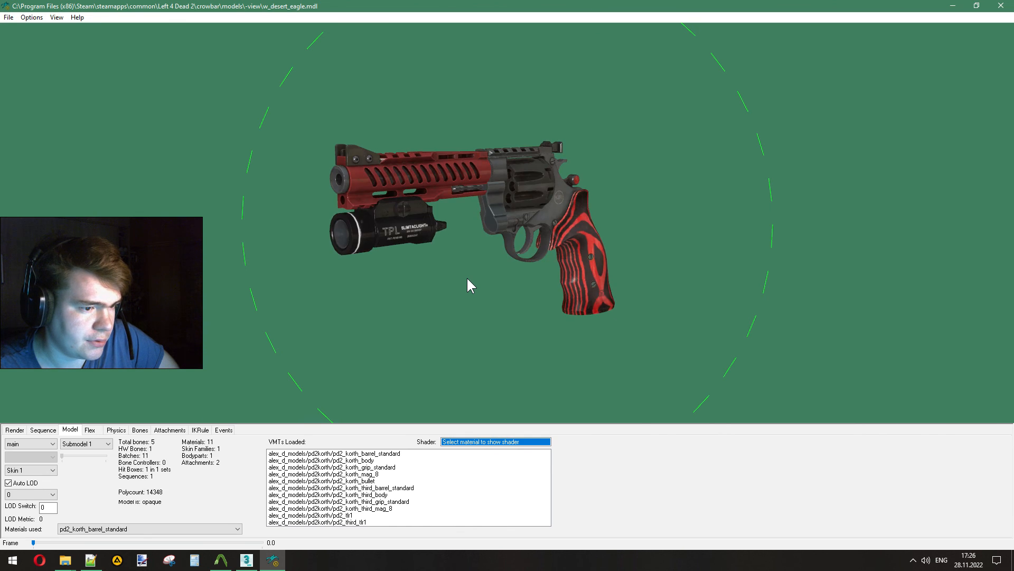
pyautogui.scroll(-1, 467, 277)
pyautogui.scroll(2, 465, 289)
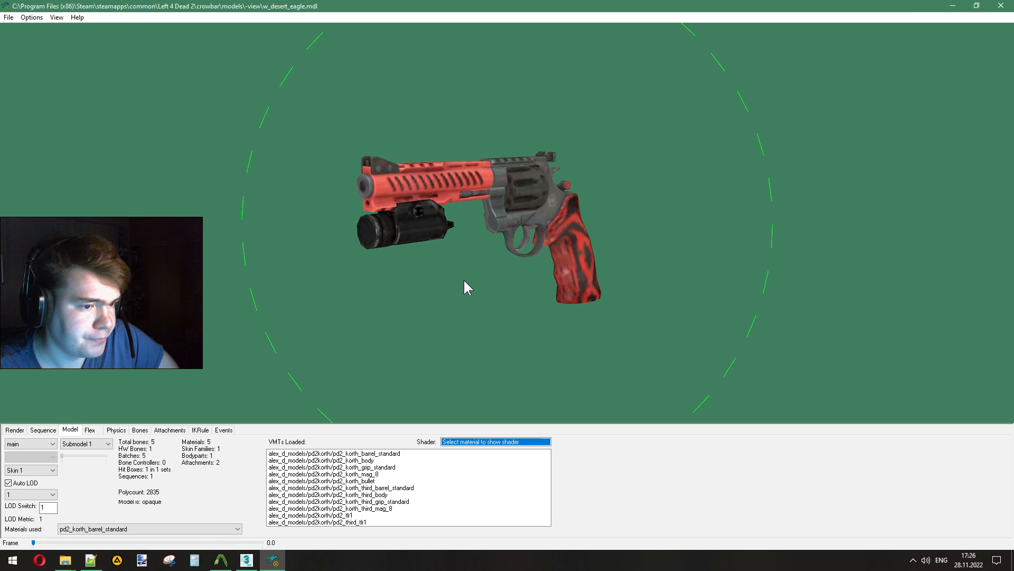
pyautogui.moveTo(464, 280); pyautogui.dragTo(467, 278, button='right')
pyautogui.moveTo(467, 279); pyautogui.dragTo(417, 277)
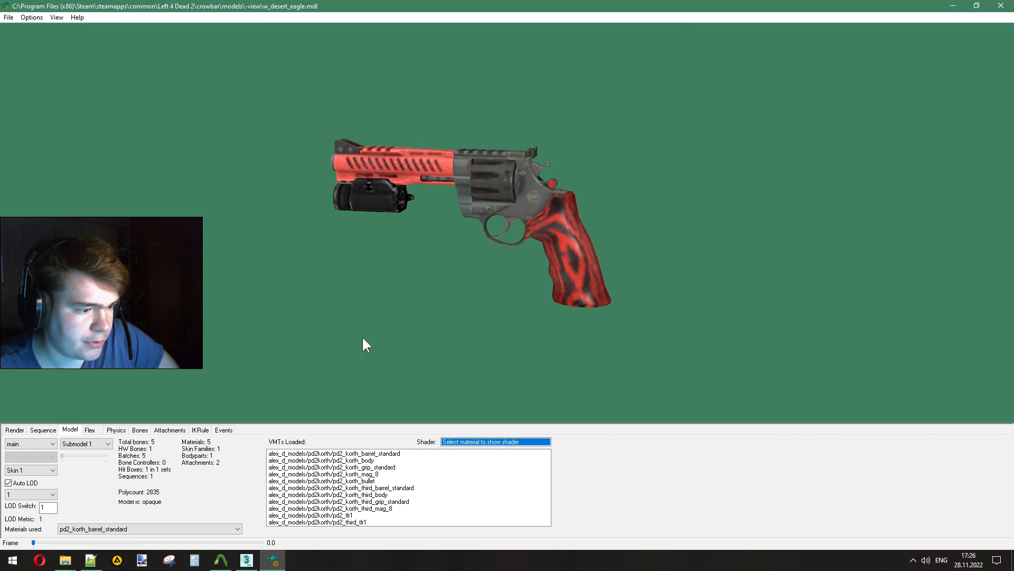
# Step: In _w_pd2korth.qc, change the studio model and the replacemodel source to w_pd2korth_video1.smd and save the file
pyautogui.click(90, 560)
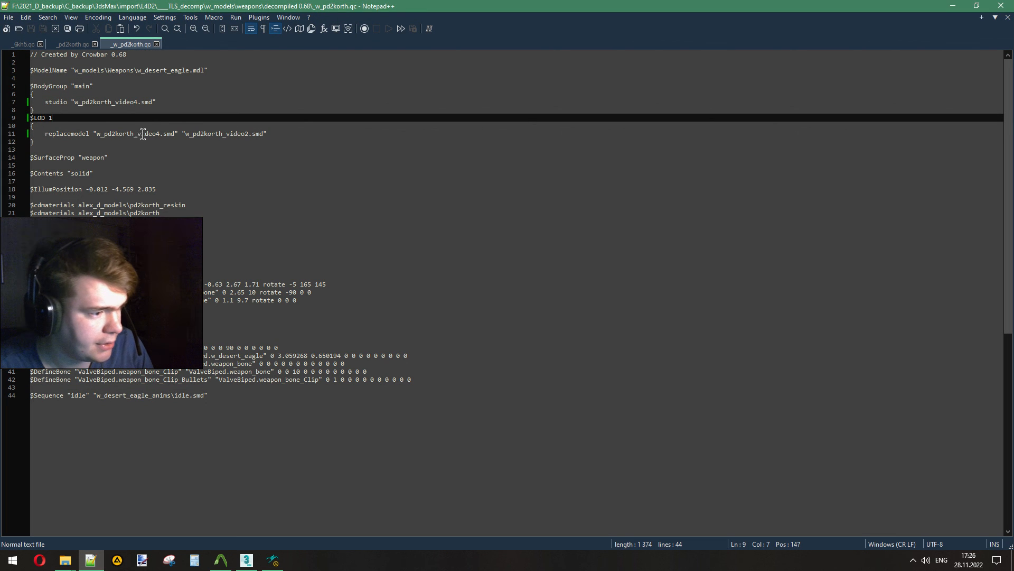
pyautogui.click(138, 104)
pyautogui.press('BackSpace')
pyautogui.write('1')
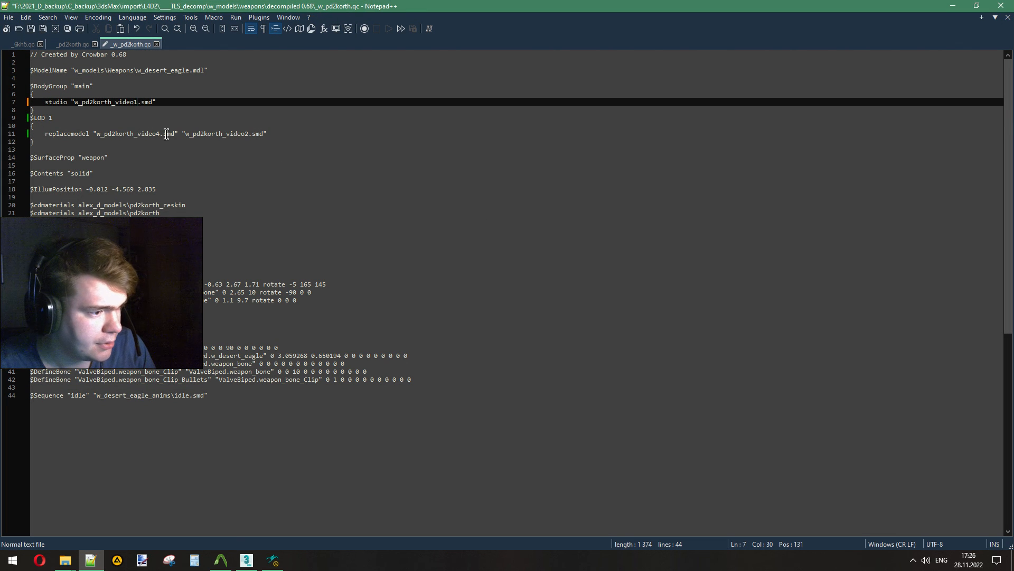
pyautogui.moveTo(160, 133); pyautogui.dragTo(157, 132)
pyautogui.hotkey('ctrl', 's')
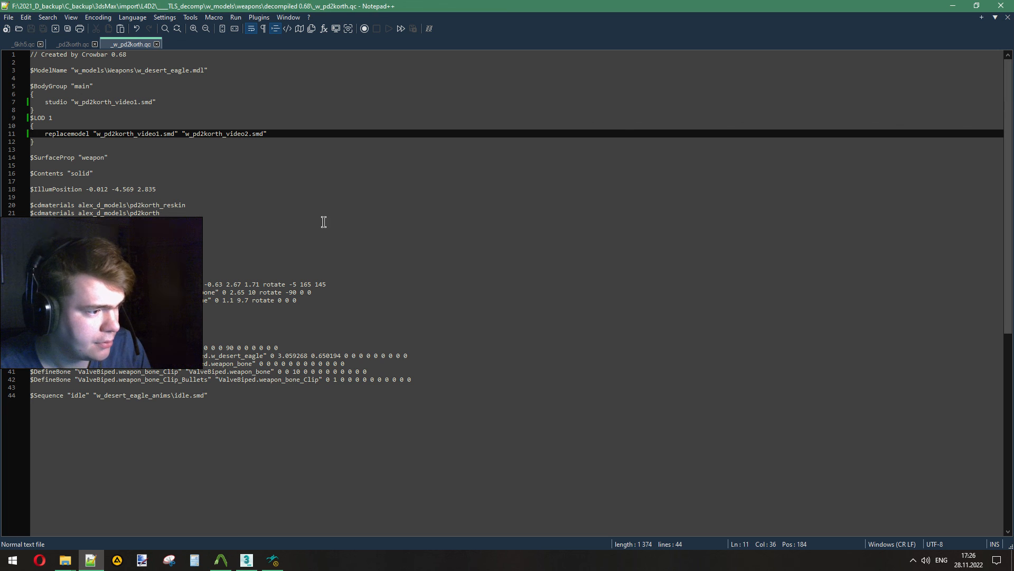
# Step: Close the model viewer and recompile _w_pd2korth.qc in Crowbar
pyautogui.click(272, 560)
pyautogui.click(1001, 6)
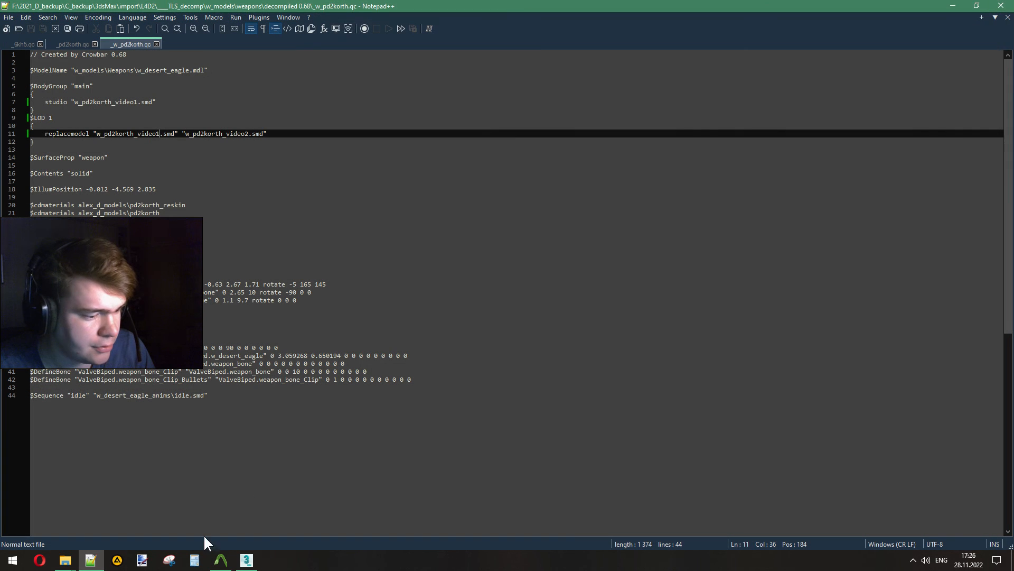
pyautogui.hotkey('alt', 'Tab')
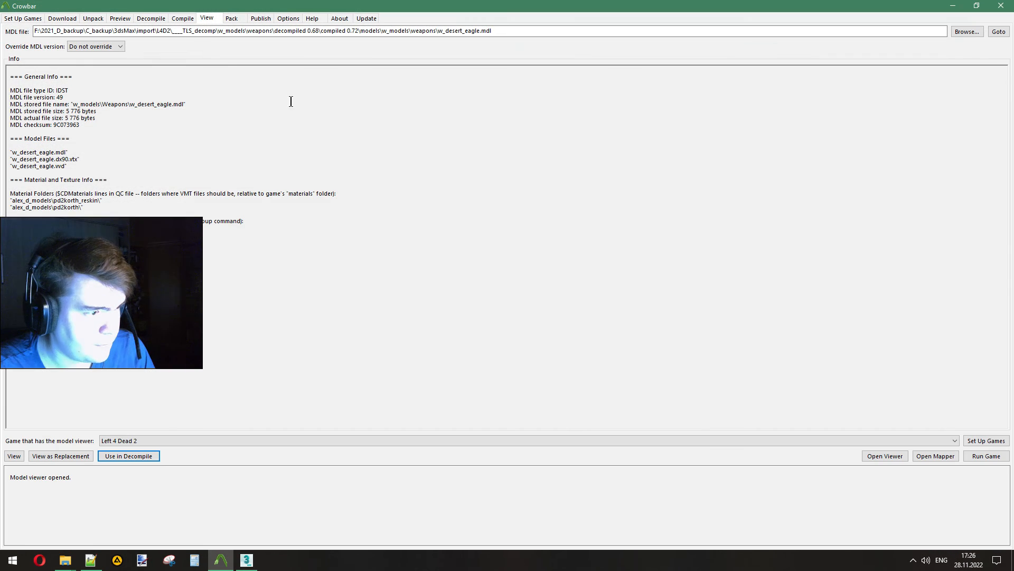
pyautogui.click(188, 19)
pyautogui.click(49, 187)
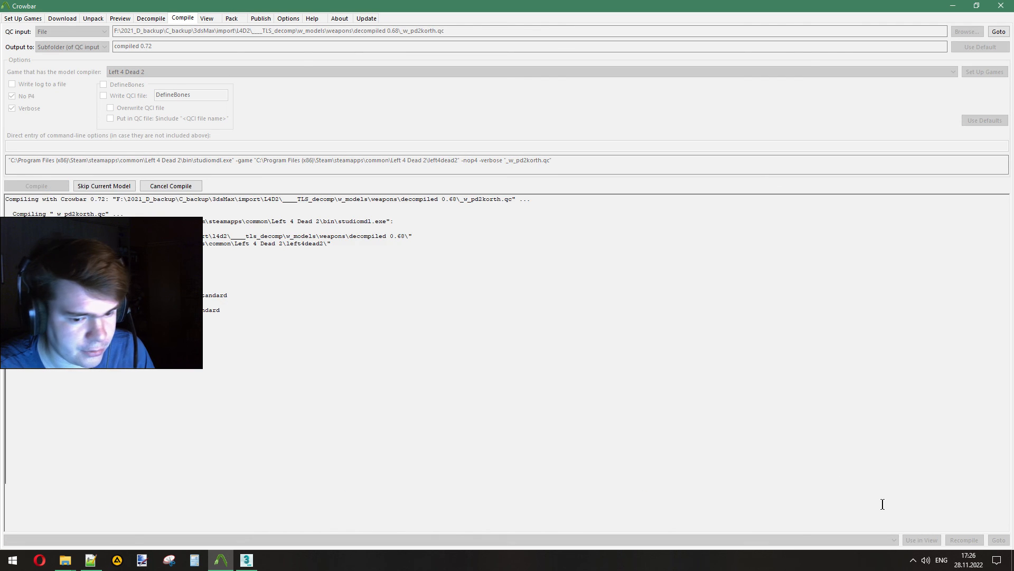
# Step: View the compiled revolver as a replacement in the model viewer and show its model information with Auto LOD enabled
pyautogui.click(922, 539)
pyautogui.click(44, 458)
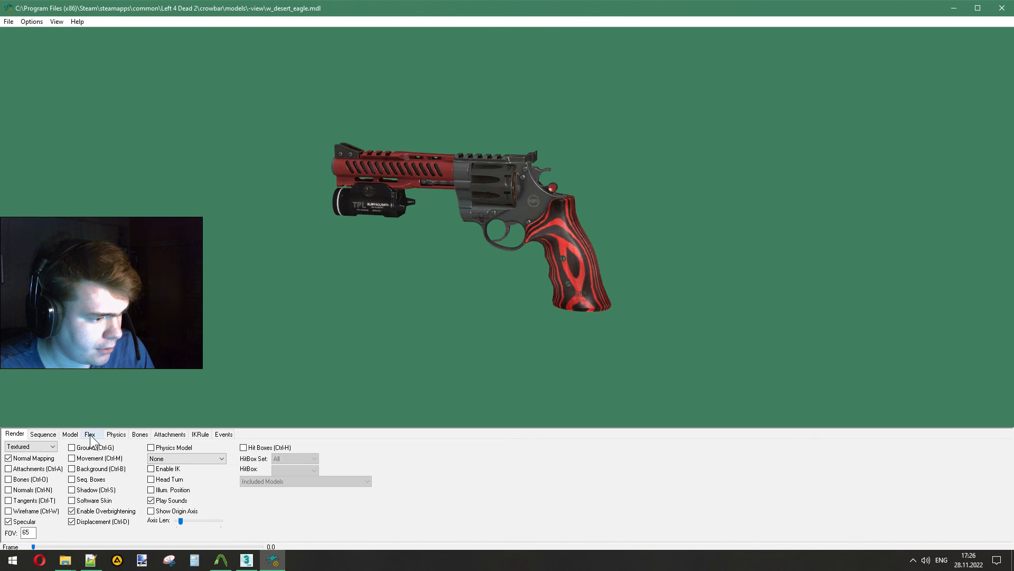
pyautogui.click(71, 434)
pyautogui.click(19, 488)
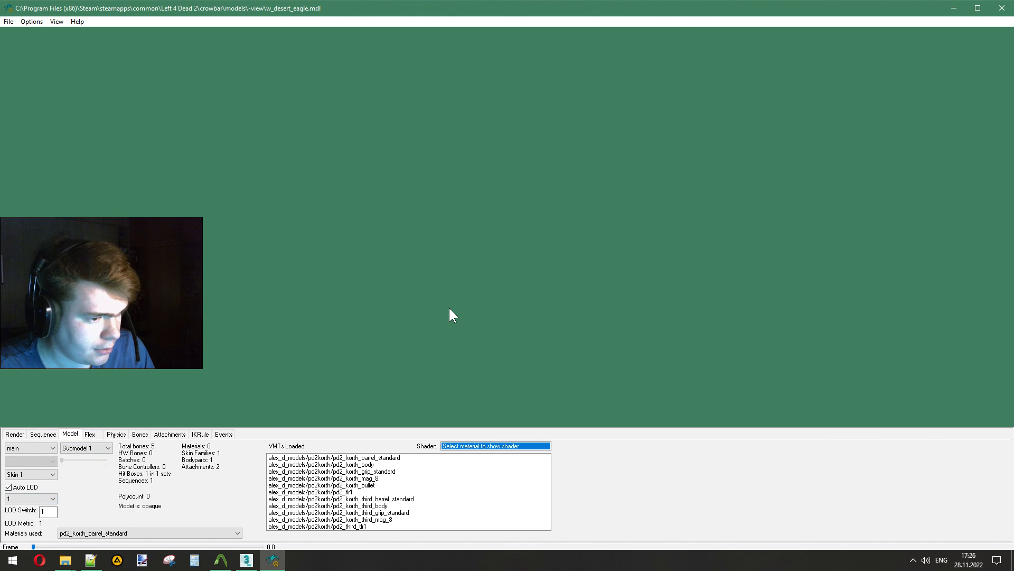
# Step: Zoom and rotate the revolver to inspect the recompiled model and its LOD switching
pyautogui.moveTo(449, 308); pyautogui.dragTo(448, 301, button='right')
pyautogui.moveTo(448, 302); pyautogui.dragTo(442, 301)
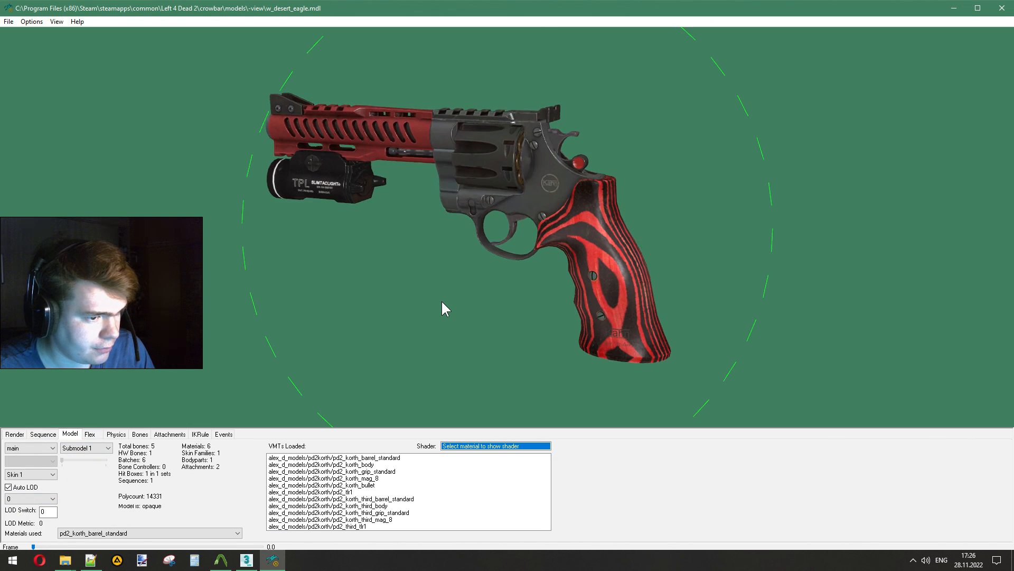
pyautogui.moveTo(445, 294)
pyautogui.mouseDown(button='right')
pyautogui.moveTo(453, 308)
pyautogui.moveTo(452, 299)
pyautogui.mouseUp(button='right')
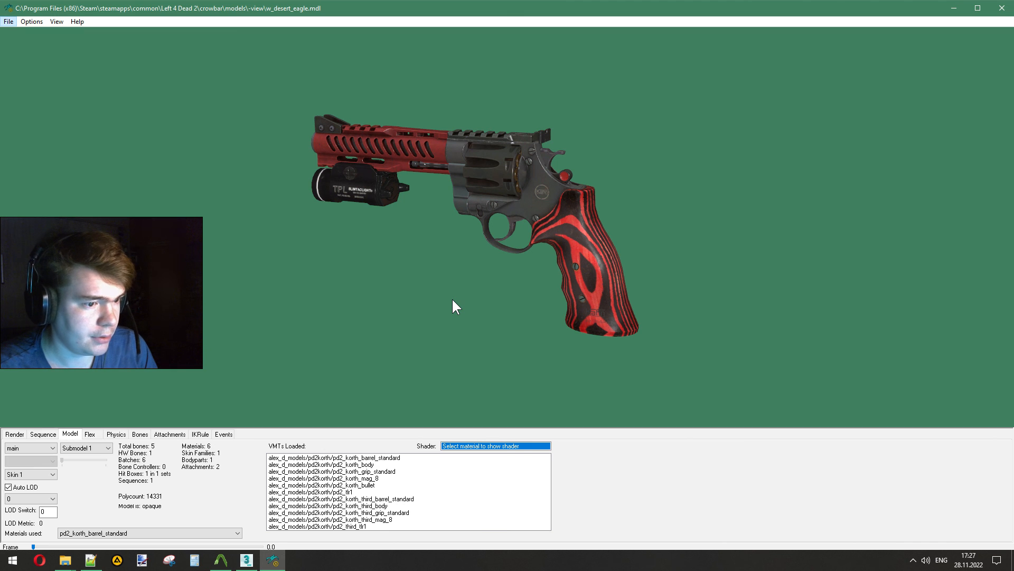
pyautogui.moveTo(452, 296); pyautogui.dragTo(641, 299)
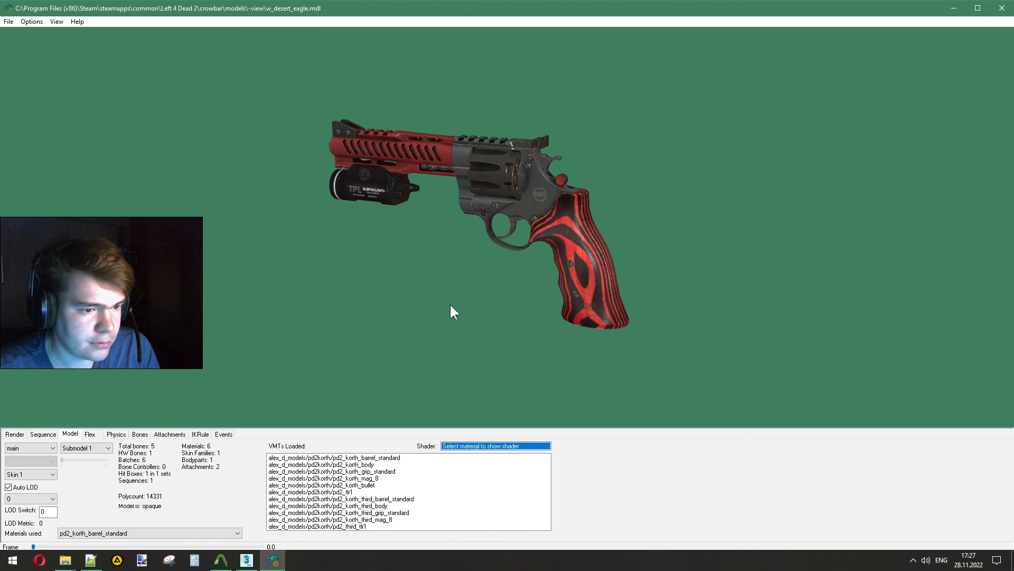
pyautogui.moveTo(451, 305); pyautogui.dragTo(482, 301)
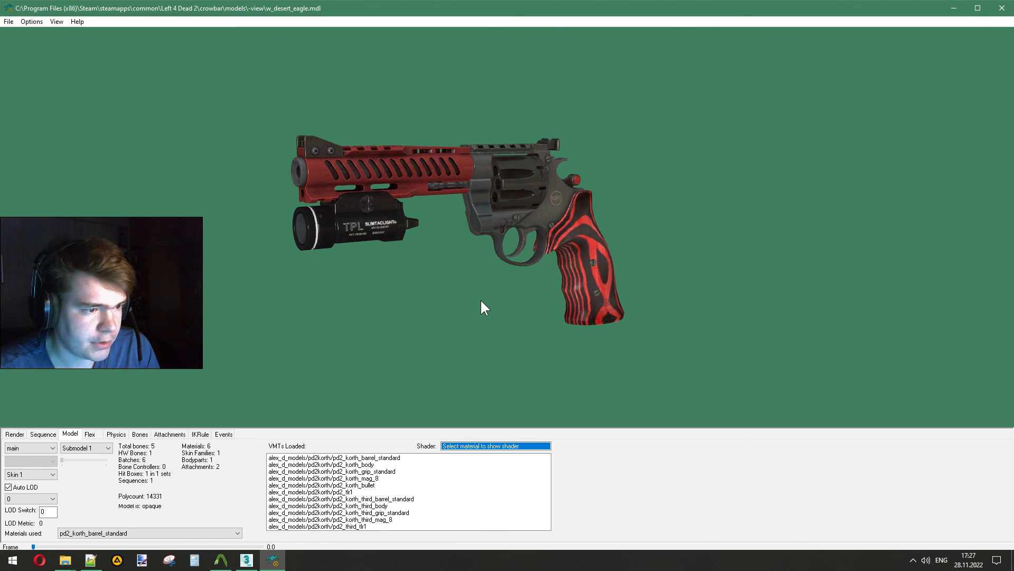